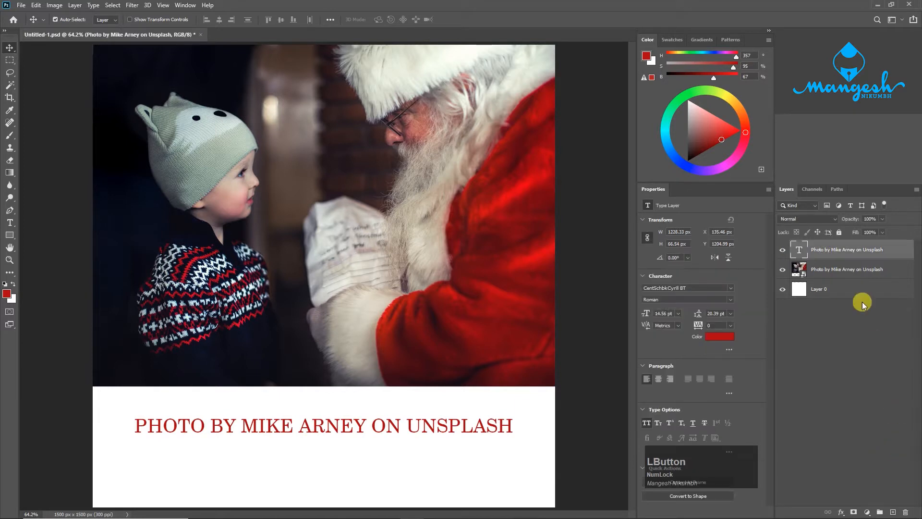
# Delete the red credit text layer and compare the canvas with the photo layer hidden and shown.
pyautogui.click(905, 513)
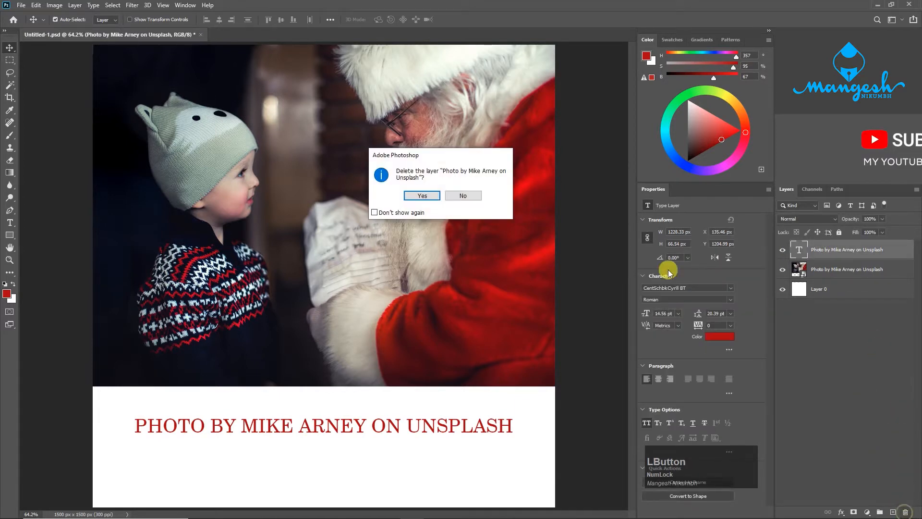
pyautogui.click(422, 193)
pyautogui.click(783, 251)
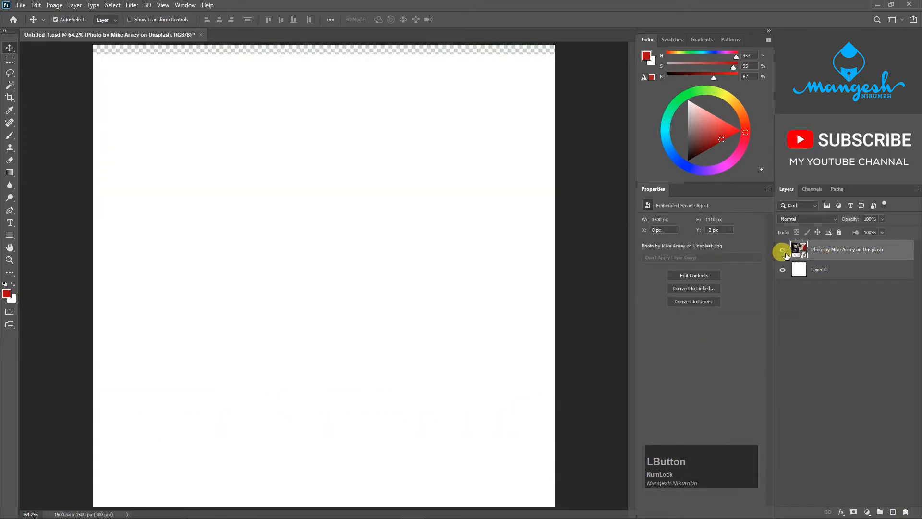
pyautogui.click(783, 250)
# Flip the photo of Santa and the child horizontally with Free Transform.
pyautogui.hotkey('ctrl', 't')
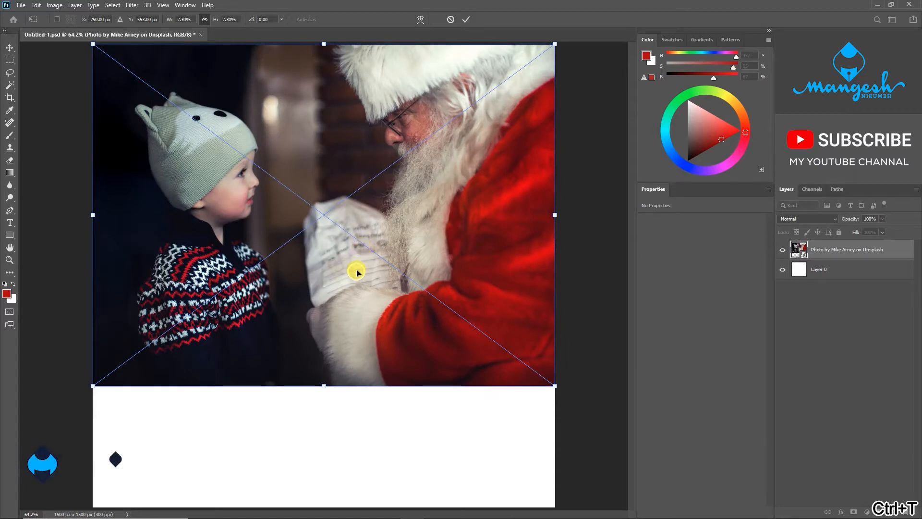
pyautogui.rightClick(357, 272)
pyautogui.click(388, 421)
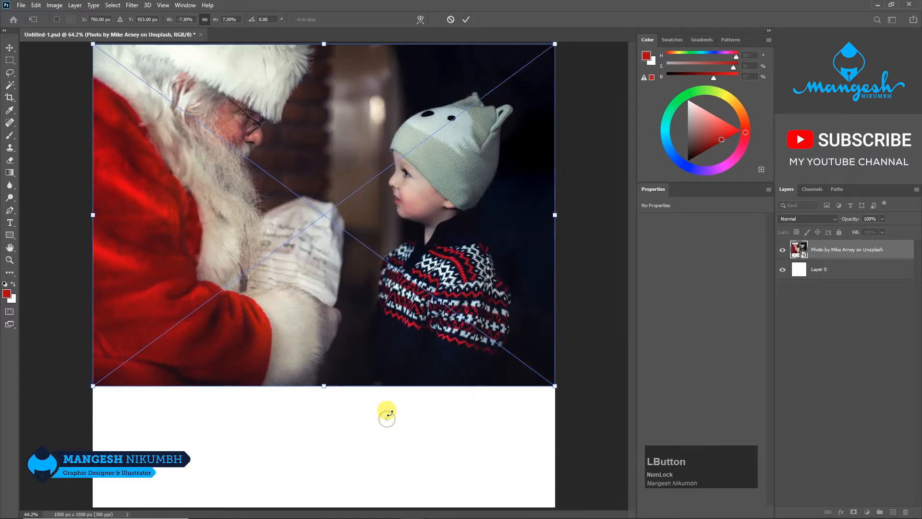
pyautogui.press('Return')
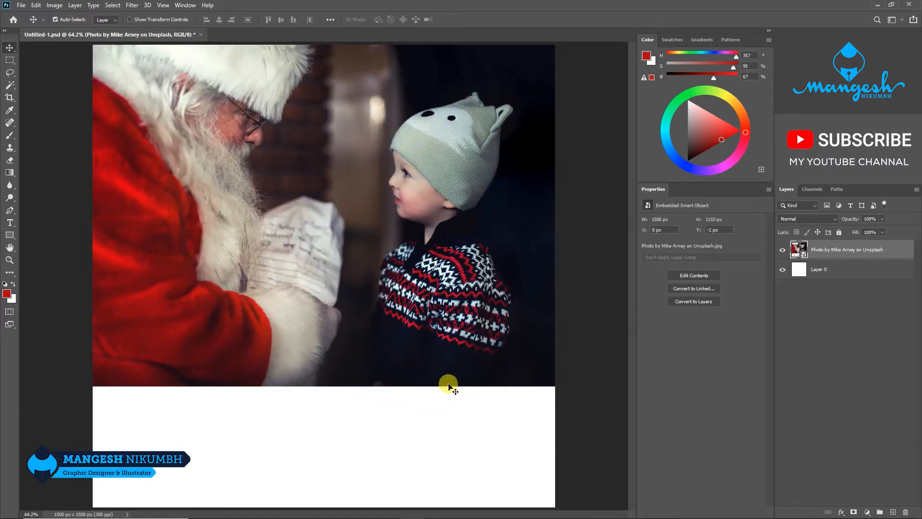
# Fill background Layer 0 with a red sampled from Santa's coat, then check it with the photo hidden and shown.
pyautogui.click(817, 271)
pyautogui.press('i')
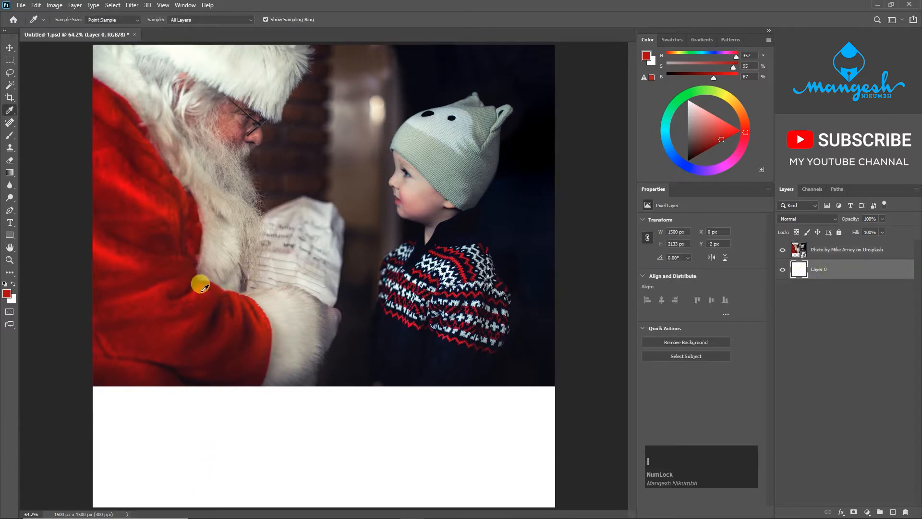
pyautogui.hotkey('alt', 'BackSpace')
pyautogui.press('v')
pyautogui.click(290, 330)
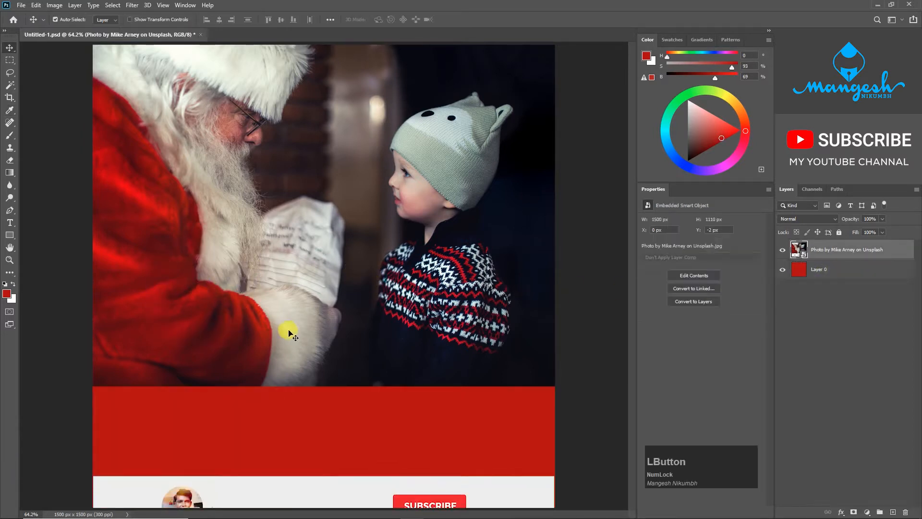
pyautogui.click(783, 249)
pyautogui.click(783, 249)
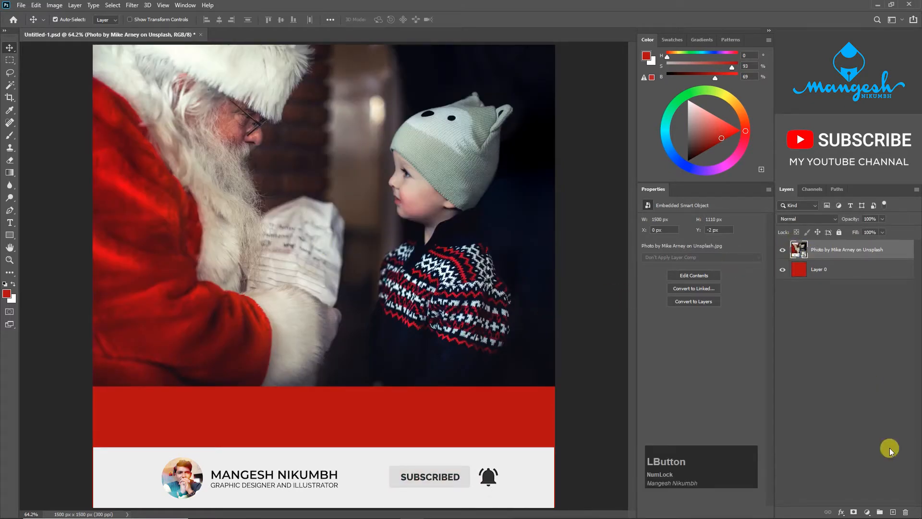
# Add a new layer above the photo and choose the pbbymef2 brush from the 3500 brush set.
pyautogui.click(894, 510)
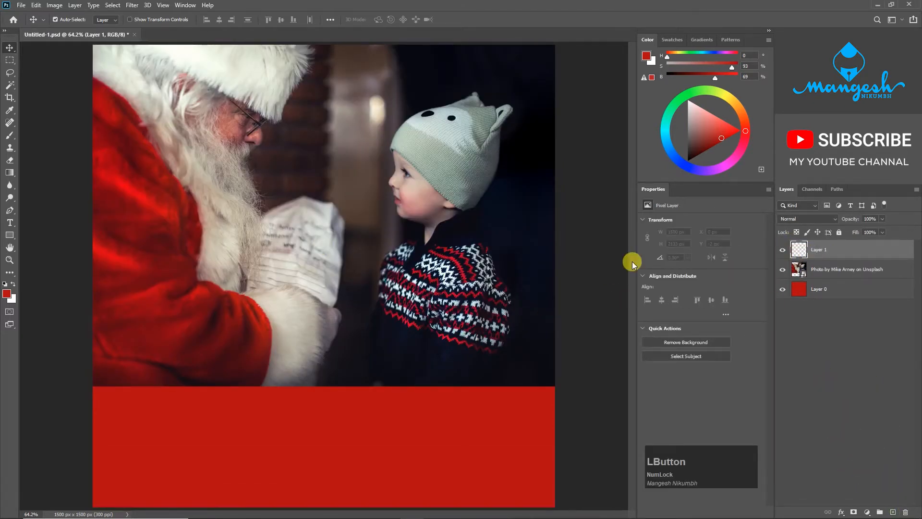
pyautogui.press('b')
pyautogui.rightClick(347, 403)
pyautogui.click(344, 396)
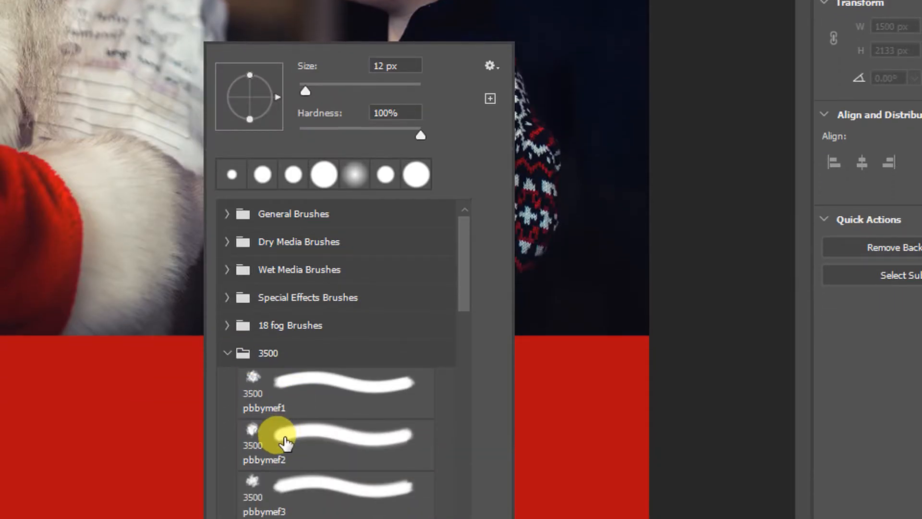
pyautogui.click(284, 438)
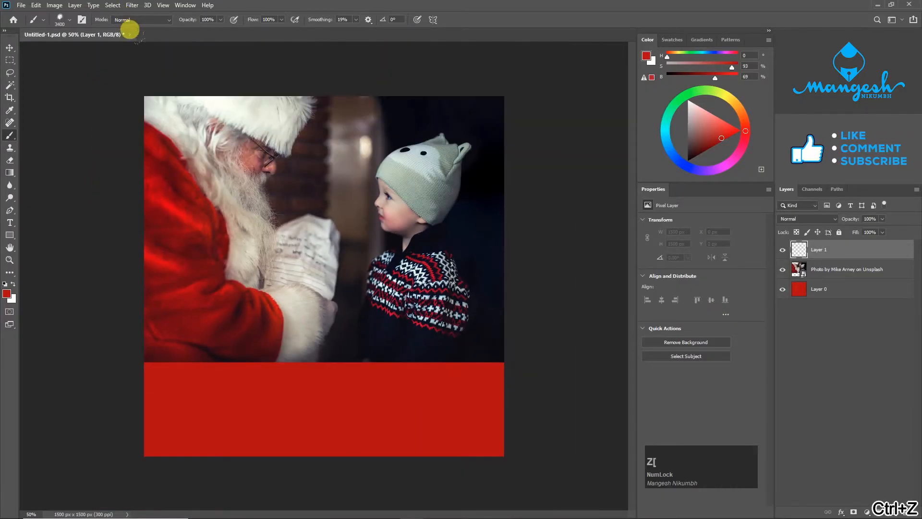
# Set the brush size to 1500 px and paint soft red haze across the lower part of the photo on Layer 1.
pyautogui.press('[')
pyautogui.press('[')
pyautogui.press('[')
pyautogui.press('[')
pyautogui.press('[')
pyautogui.press('[')
pyautogui.press('[')
pyautogui.press('[')
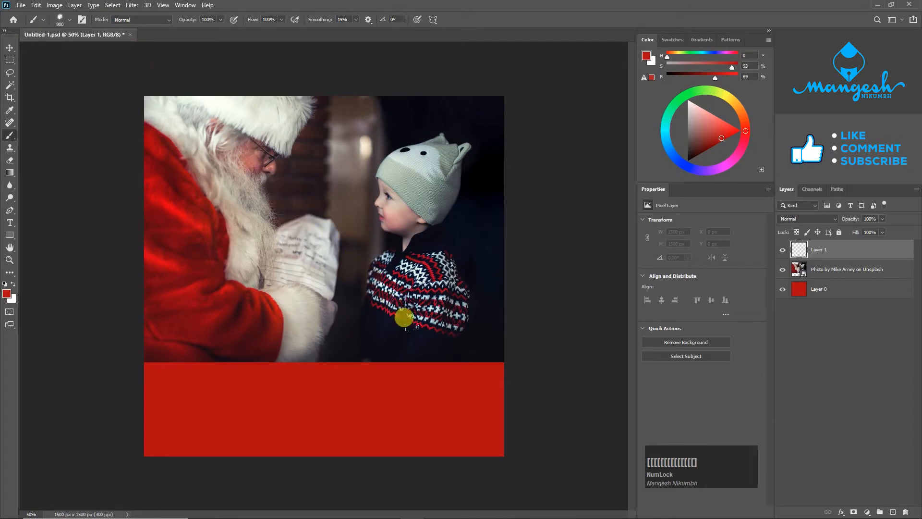
pyautogui.press(']')
pyautogui.press(']')
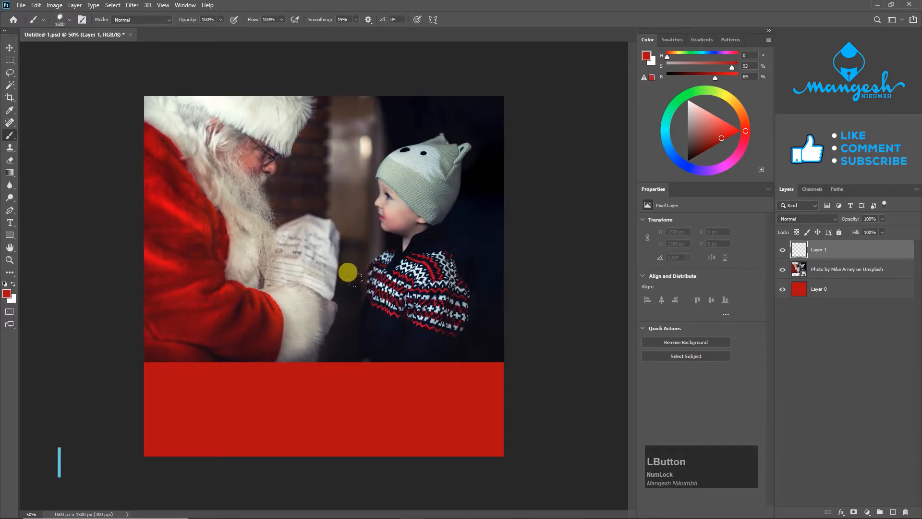
pyautogui.moveTo(346, 269)
pyautogui.mouseDown()
pyautogui.moveTo(264, 324)
pyautogui.moveTo(185, 282)
pyautogui.moveTo(68, 299)
pyautogui.mouseUp()
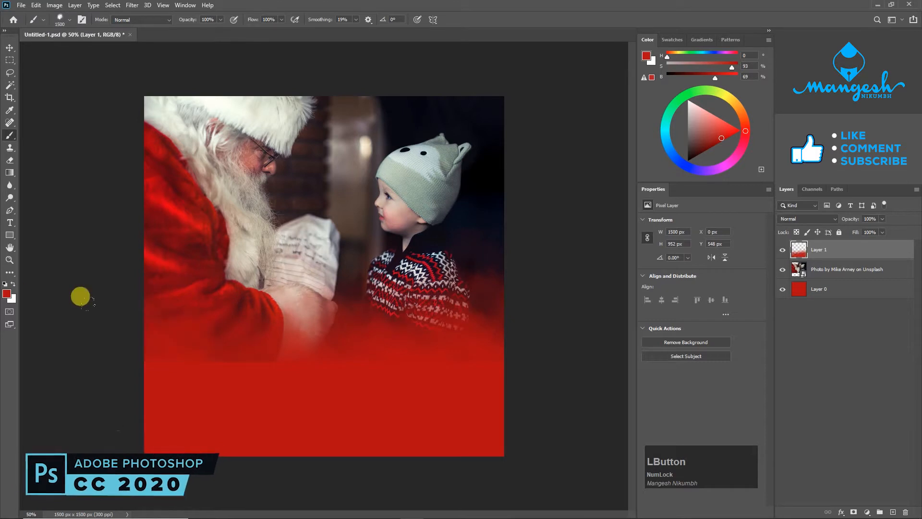
# Reduce the brush to 1100 px and paint red over the hard edge along the bottom of the photo.
pyautogui.press('[')
pyautogui.press('[')
pyautogui.press('[')
pyautogui.press('[')
pyautogui.click(247, 416)
pyautogui.click(327, 425)
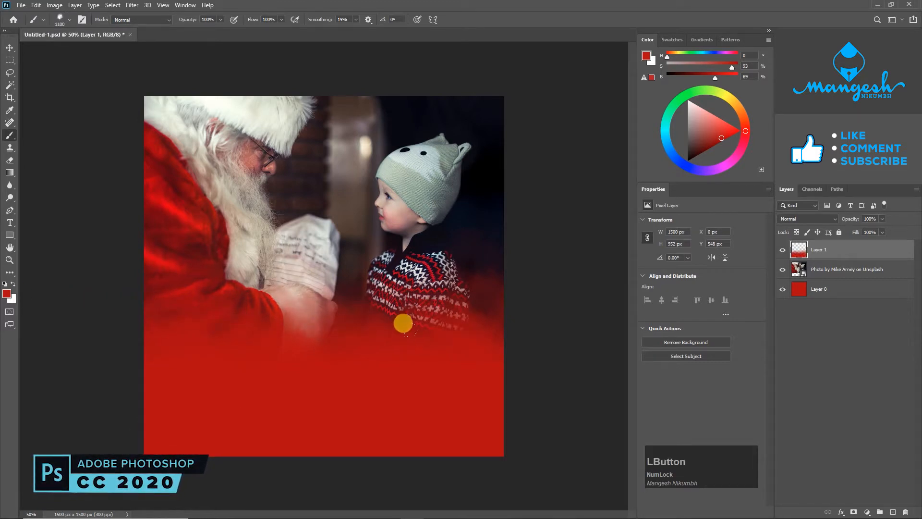
# Add red haze along the photo's sides with a 1400 px brush, then compare Layer 1 hidden and shown.
pyautogui.click(88, 318)
pyautogui.click(565, 287)
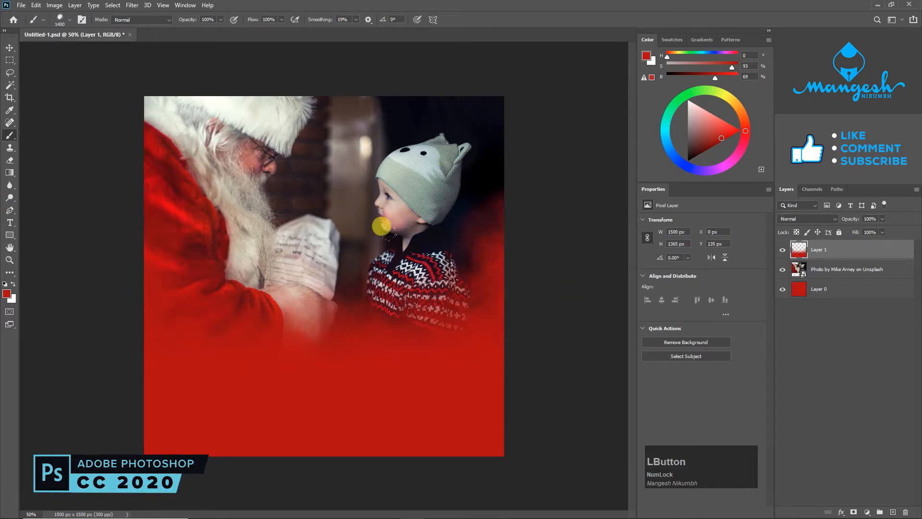
pyautogui.press('v')
pyautogui.click(782, 250)
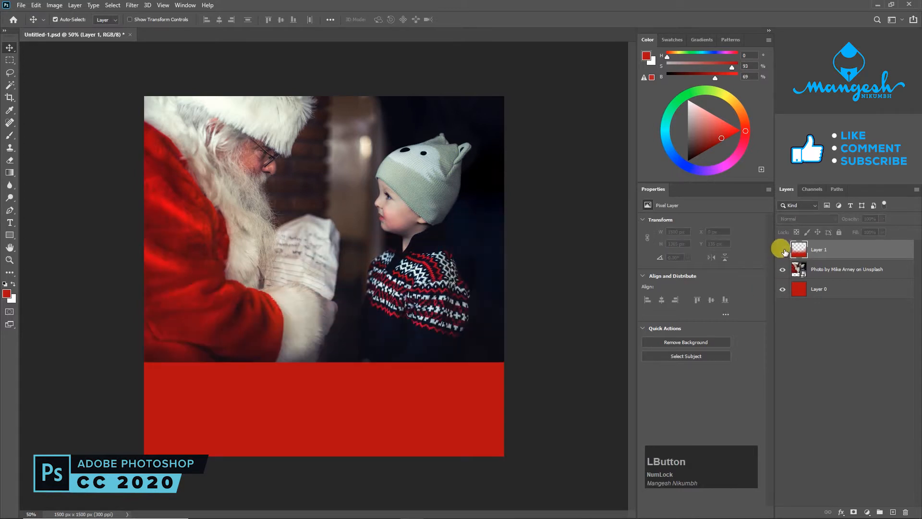
pyautogui.click(783, 250)
# Place the Asset 1 gold bauble image from the 300ppi folder as an embedded object.
pyautogui.click(790, 268)
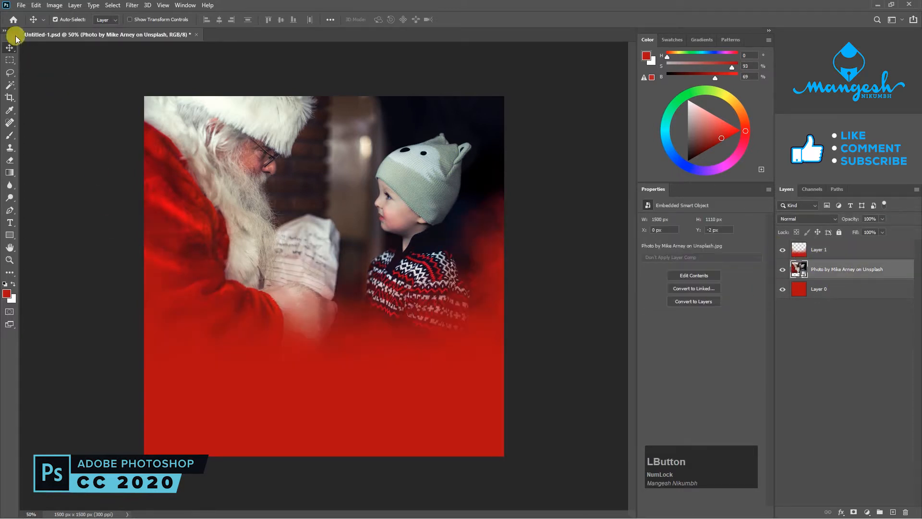
pyautogui.click(21, 5)
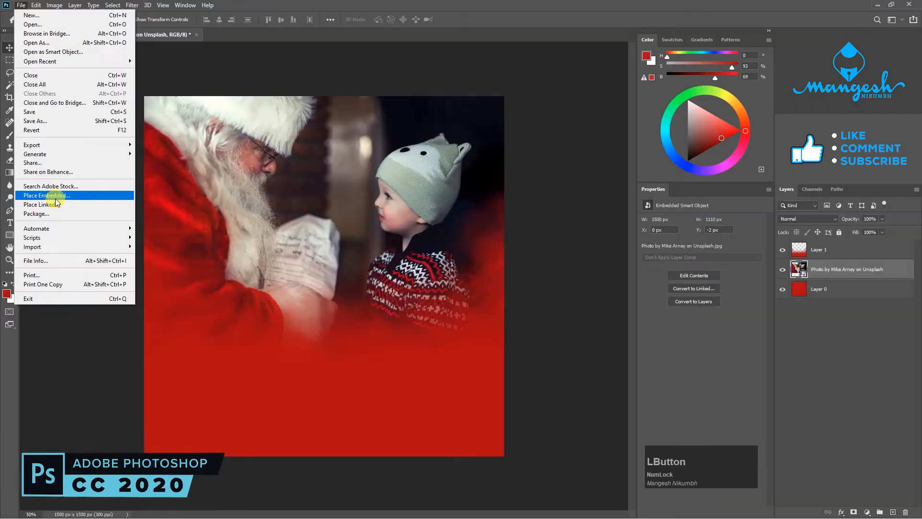
pyautogui.click(55, 196)
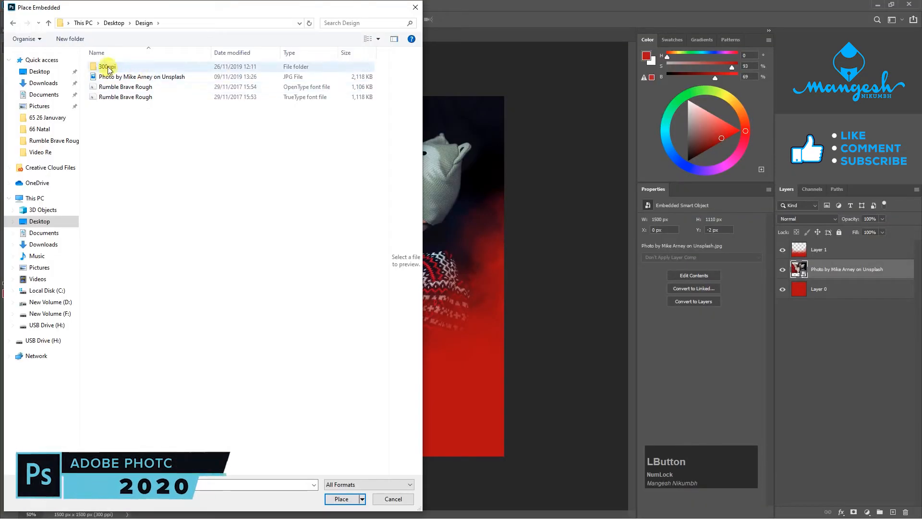
pyautogui.doubleClick(109, 70)
pyautogui.click(251, 153)
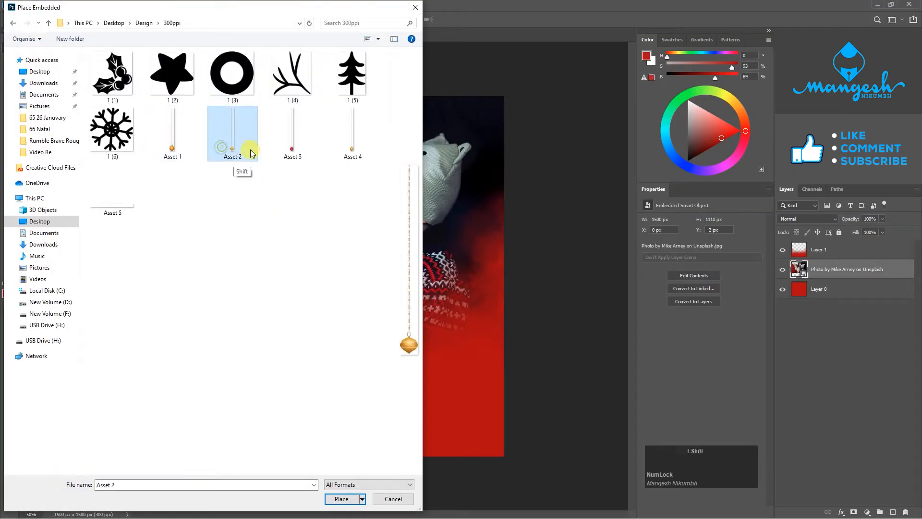
pyautogui.click(175, 143)
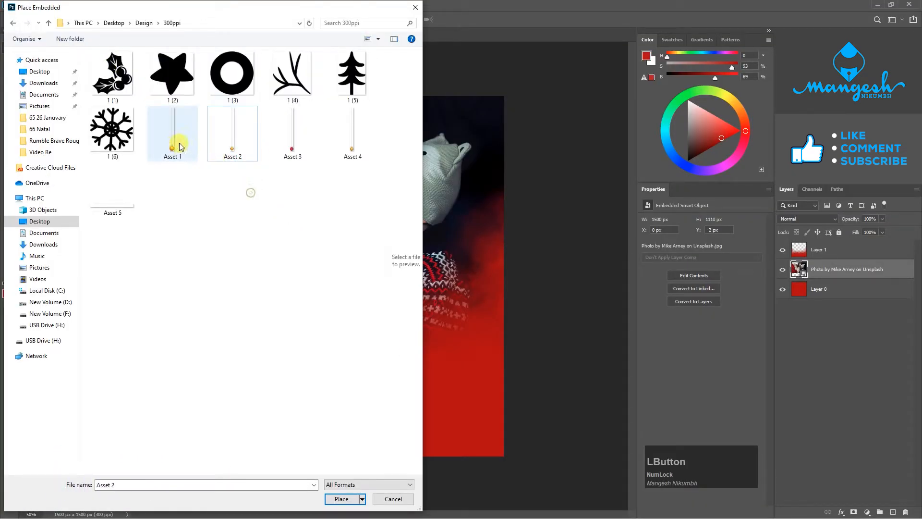
pyautogui.click(342, 499)
# Bring Asset 1 to the front of the layer stack and hang it from the canvas top over Santa's coat.
pyautogui.moveTo(326, 239); pyautogui.dragTo(183, 193)
pyautogui.press('Return')
pyautogui.hotkey('ctrl', 'shift', ']')
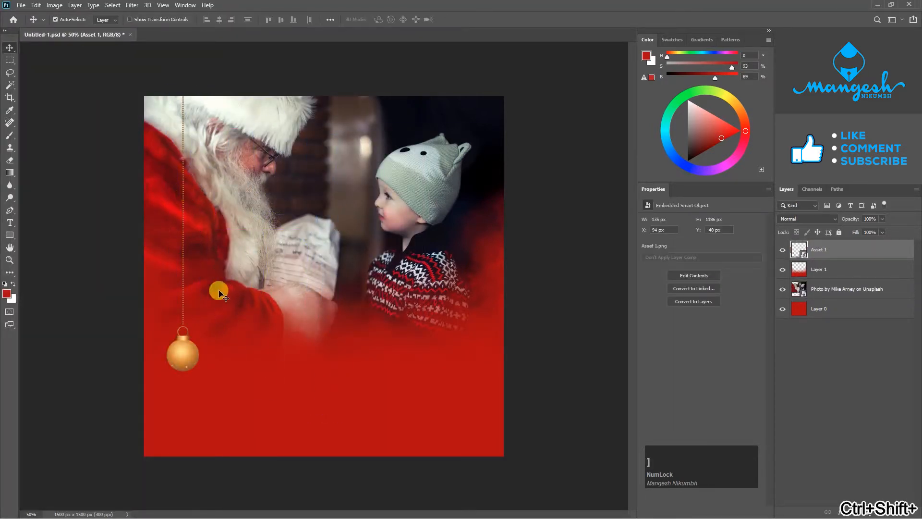
pyautogui.moveTo(183, 350); pyautogui.dragTo(175, 292)
pyautogui.press('Return')
# Place Asset 2 as an embedded object and hang it just right of the first bauble, ending lower.
pyautogui.click(21, 5)
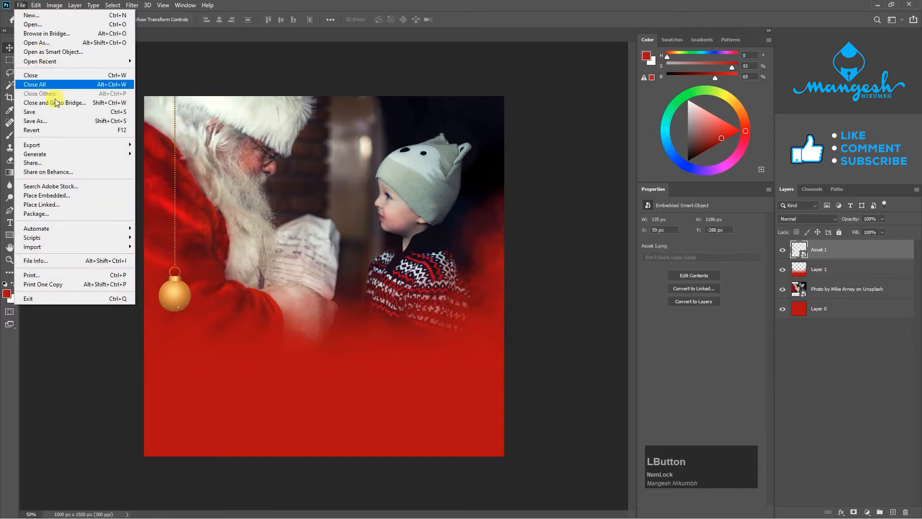
pyautogui.click(66, 195)
pyautogui.click(208, 149)
pyautogui.press('Return')
pyautogui.moveTo(321, 242); pyautogui.dragTo(196, 163)
pyautogui.press('Return')
# Place Asset 3, the red snowflake bauble, as an embedded object and hang it right of the two gold baubles.
pyautogui.click(21, 5)
pyautogui.click(67, 192)
pyautogui.click(256, 123)
pyautogui.press('Return')
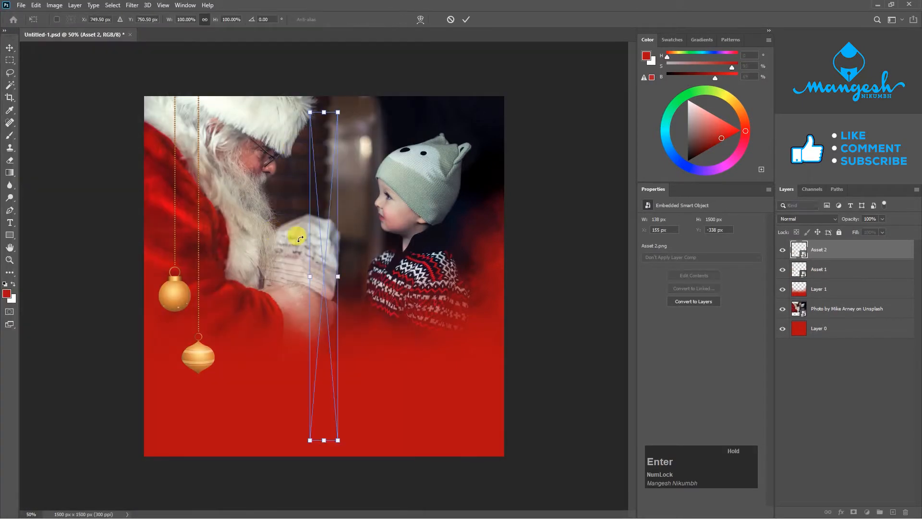
pyautogui.moveTo(300, 238); pyautogui.dragTo(215, 132)
pyautogui.press('Return')
# Place Asset 4, the star-patterned gold bauble, as an embedded object and hang it among the other baubles.
pyautogui.click(22, 4)
pyautogui.click(66, 192)
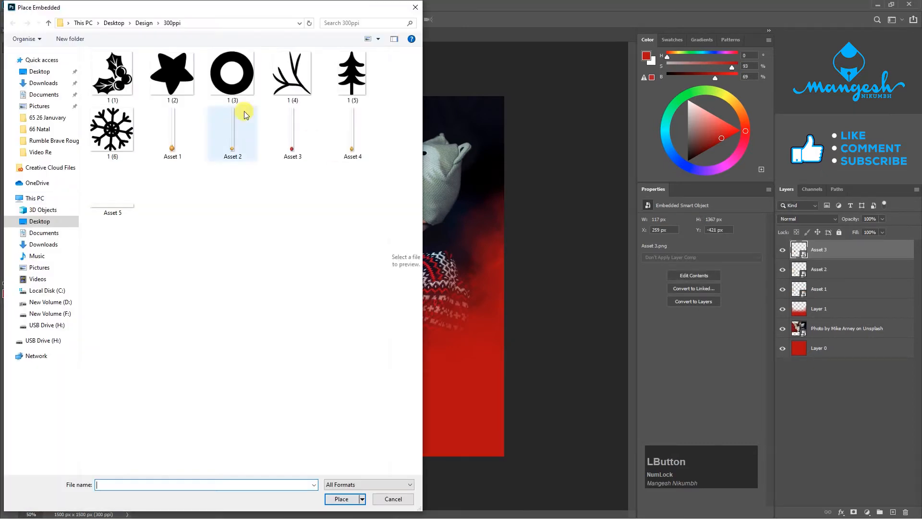
pyautogui.click(347, 130)
pyautogui.press('Return')
pyautogui.moveTo(313, 299); pyautogui.dragTo(194, 128)
pyautogui.press('Return')
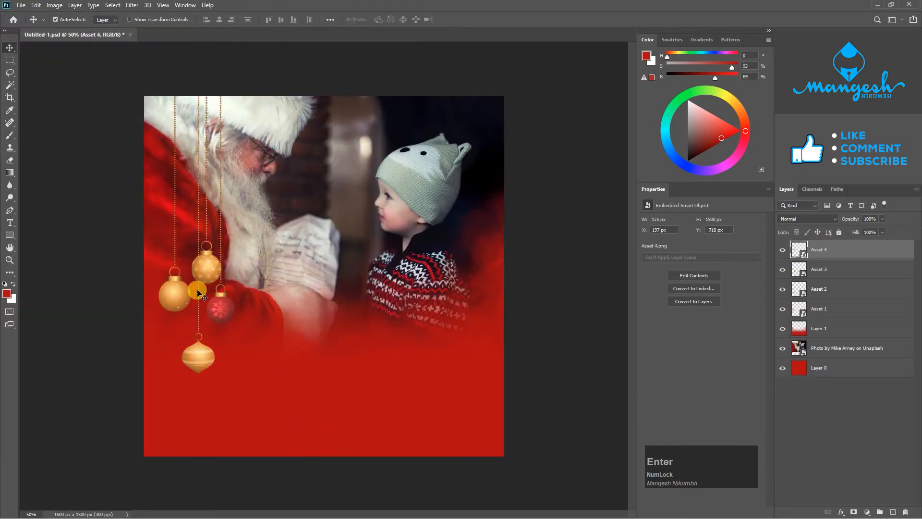
# Nudge the star-patterned bauble aside and scale the red snowflake bauble up to about 2199 px tall.
pyautogui.moveTo(205, 273)
pyautogui.mouseDown()
pyautogui.moveTo(214, 267)
pyautogui.moveTo(207, 293)
pyautogui.moveTo(217, 261)
pyautogui.mouseUp()
pyautogui.click(220, 263)
pyautogui.hotkey('ctrl', 't')
pyautogui.moveTo(206, 298); pyautogui.dragTo(267, 404)
pyautogui.press('Return')
# Rearrange the four hanging baubles into a staggered cluster near the photo's left edge.
pyautogui.moveTo(197, 368); pyautogui.dragTo(202, 289)
pyautogui.moveTo(215, 257); pyautogui.dragTo(186, 231)
pyautogui.moveTo(169, 310)
pyautogui.mouseDown()
pyautogui.moveTo(168, 320)
pyautogui.moveTo(181, 303)
pyautogui.mouseUp()
pyautogui.moveTo(167, 321); pyautogui.dragTo(206, 321)
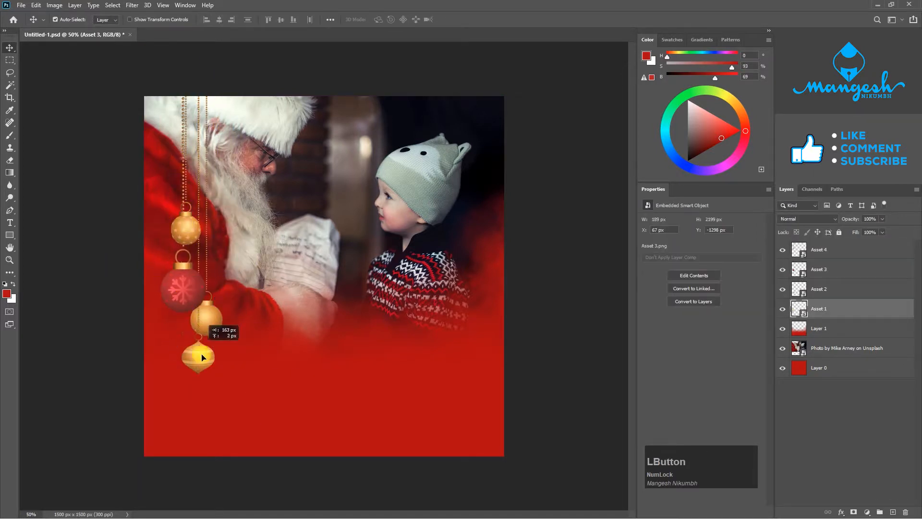
pyautogui.moveTo(202, 355); pyautogui.dragTo(192, 352)
pyautogui.click(208, 323)
pyautogui.moveTo(187, 229); pyautogui.dragTo(169, 224)
pyautogui.moveTo(185, 284); pyautogui.dragTo(200, 277)
pyautogui.moveTo(207, 318); pyautogui.dragTo(174, 312)
pyautogui.click(174, 313)
pyautogui.click(171, 224)
pyautogui.moveTo(188, 350)
pyautogui.mouseDown()
pyautogui.moveTo(204, 338)
pyautogui.moveTo(191, 352)
pyautogui.mouseUp()
pyautogui.moveTo(178, 310); pyautogui.dragTo(177, 306)
pyautogui.moveTo(200, 271); pyautogui.dragTo(199, 264)
# Lower the star-patterned gold bauble and delete the plain gold bauble, Asset 1.
pyautogui.moveTo(163, 226); pyautogui.dragTo(166, 304)
pyautogui.click(164, 320)
pyautogui.press('Delete')
# Stagger the three remaining baubles with the red one highest, the star-patterned one below, and the pointed gold one lowest.
pyautogui.moveTo(196, 275); pyautogui.dragTo(181, 263)
pyautogui.moveTo(164, 304); pyautogui.dragTo(169, 305)
pyautogui.moveTo(191, 347); pyautogui.dragTo(191, 347)
pyautogui.moveTo(172, 303); pyautogui.dragTo(171, 311)
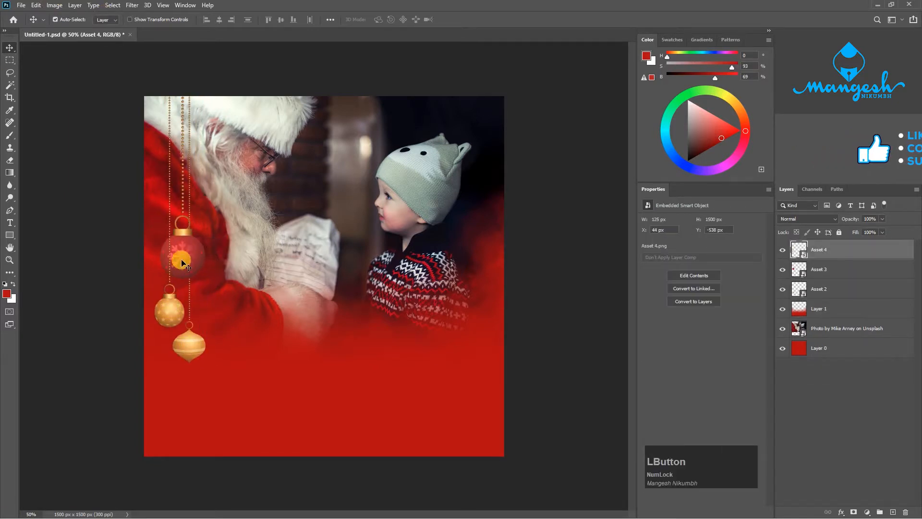
pyautogui.moveTo(182, 263); pyautogui.dragTo(181, 271)
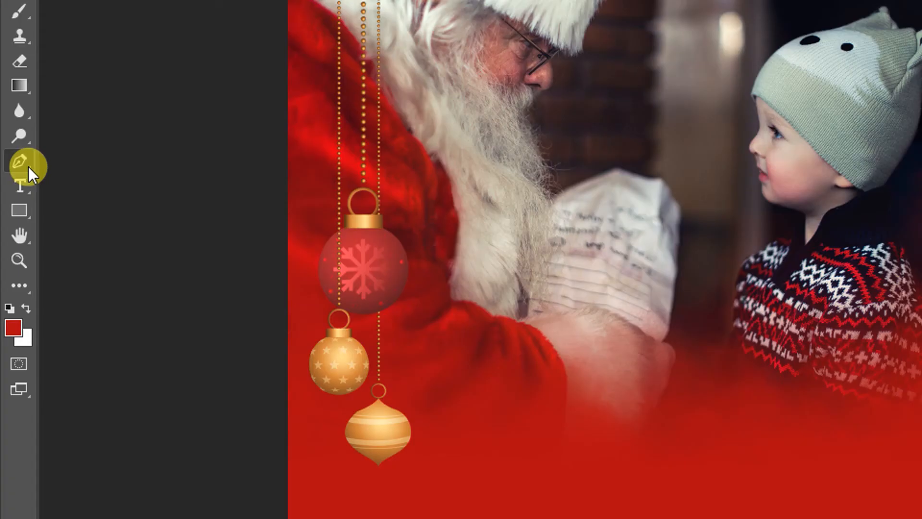
# Set the Pen tool to Shape mode with a green fill, hex 3b8c00.
pyautogui.click(9, 212)
pyautogui.click(74, 166)
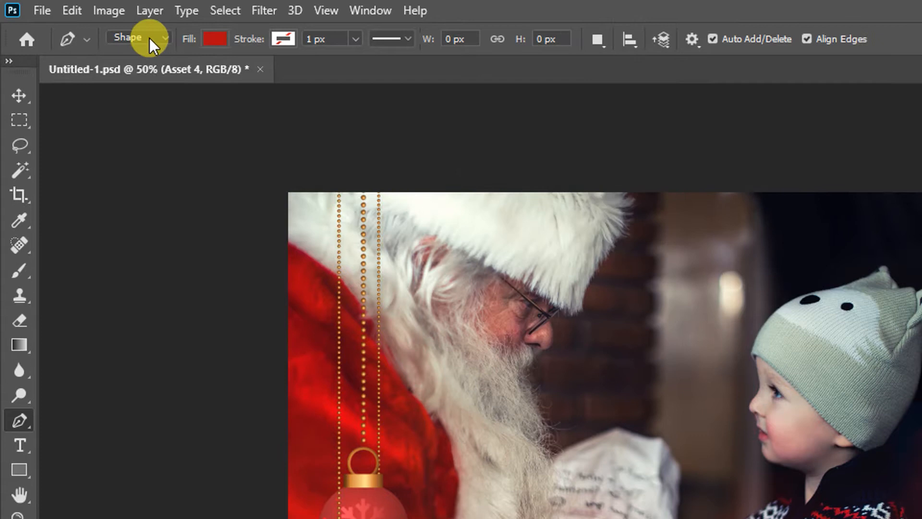
pyautogui.click(149, 39)
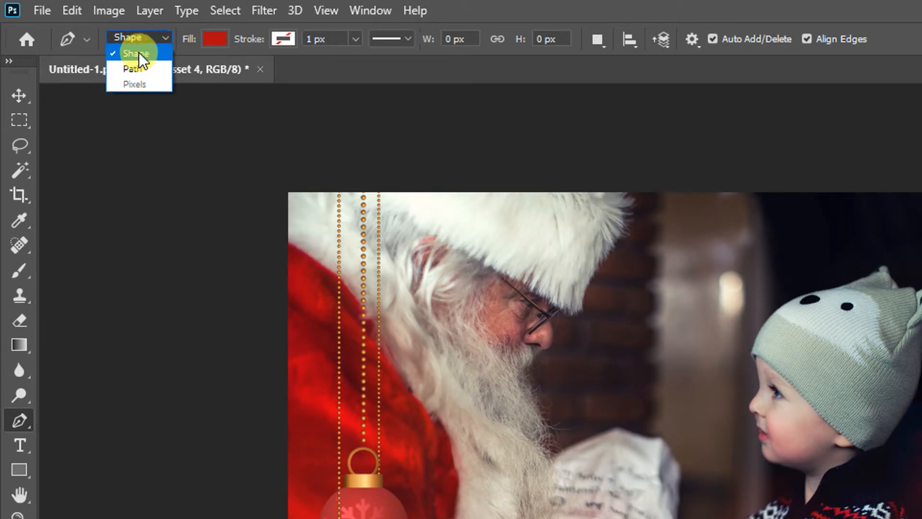
pyautogui.click(139, 54)
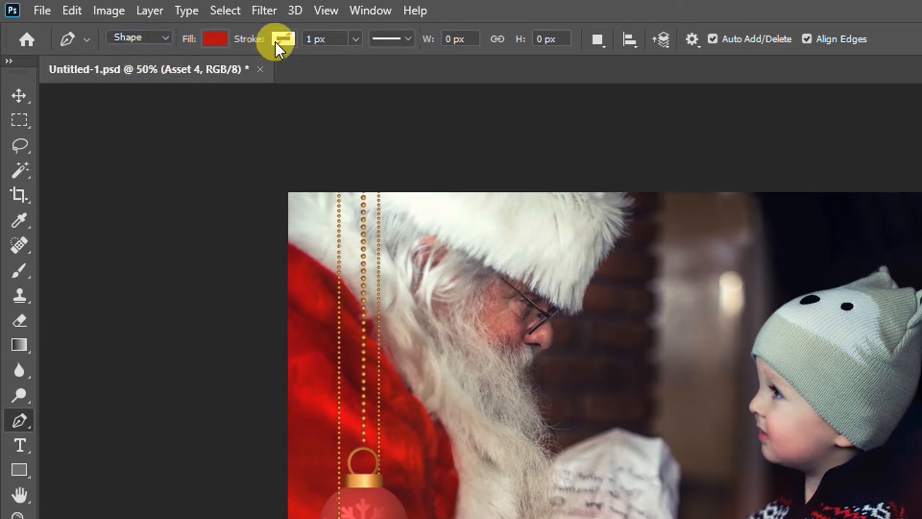
pyautogui.click(215, 39)
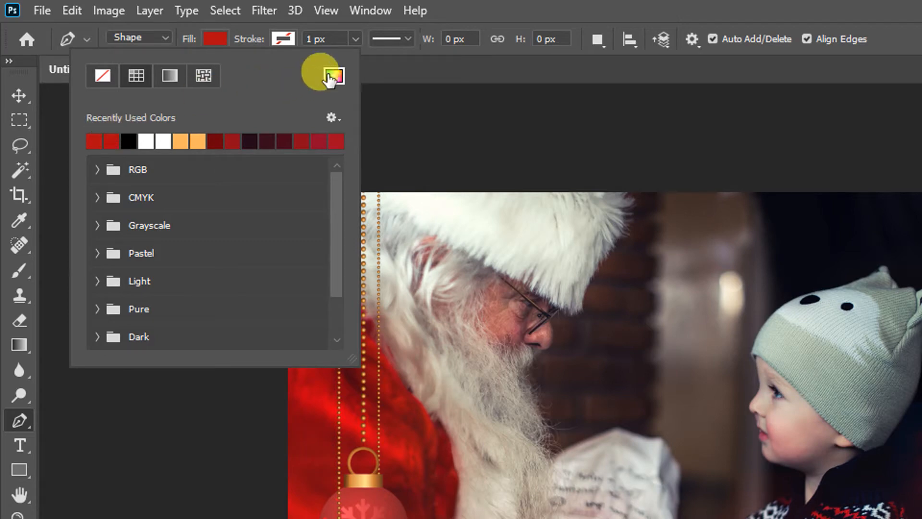
pyautogui.press('i')
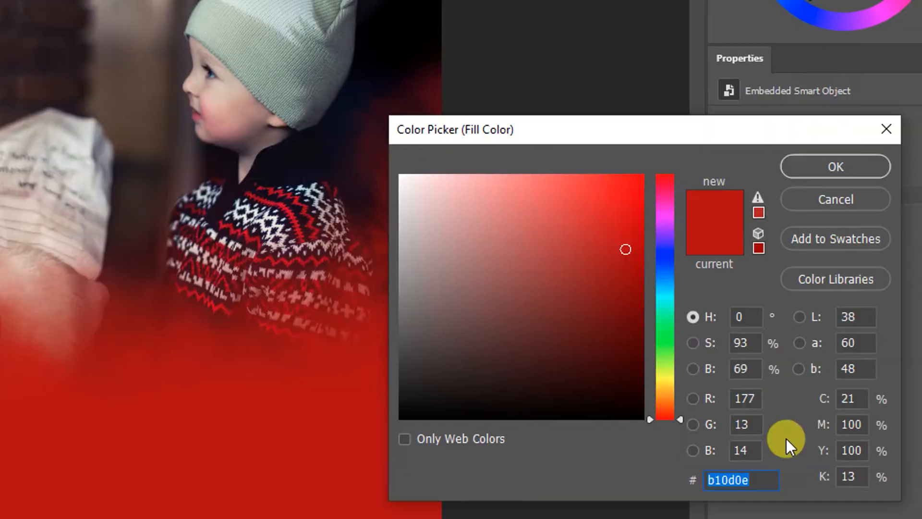
pyautogui.moveTo(670, 367); pyautogui.dragTo(665, 354)
pyautogui.click(641, 285)
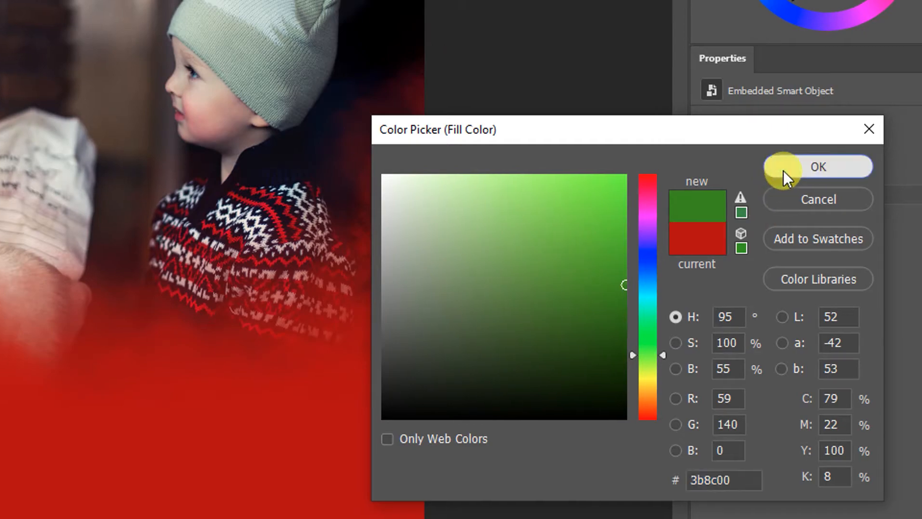
pyautogui.click(783, 171)
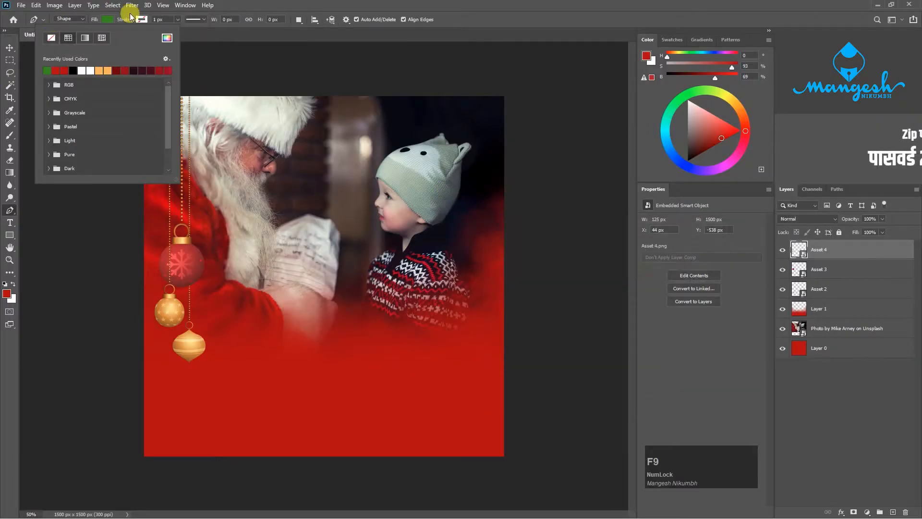
pyautogui.click(69, 17)
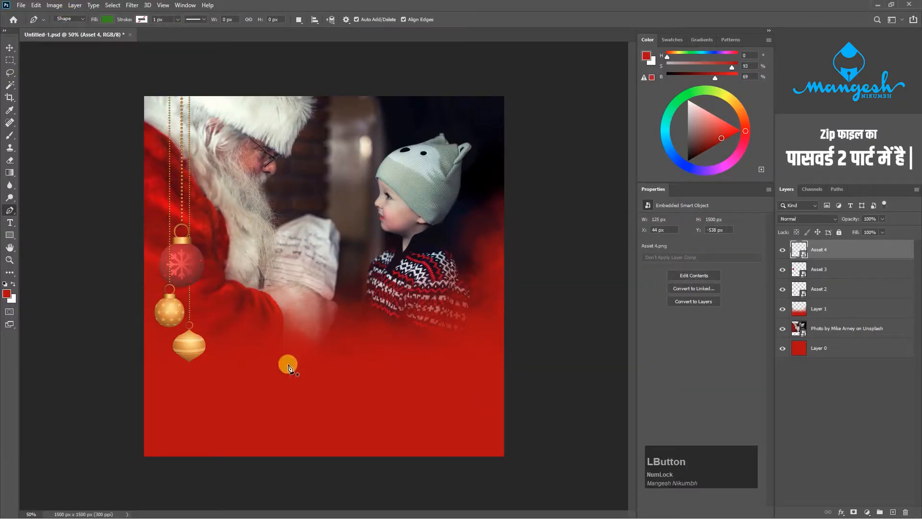
# Draw a closed green wave with a central dip and a crest near the right side, covering the post's lower edge.
pyautogui.click(129, 367)
pyautogui.moveTo(191, 394); pyautogui.dragTo(214, 422)
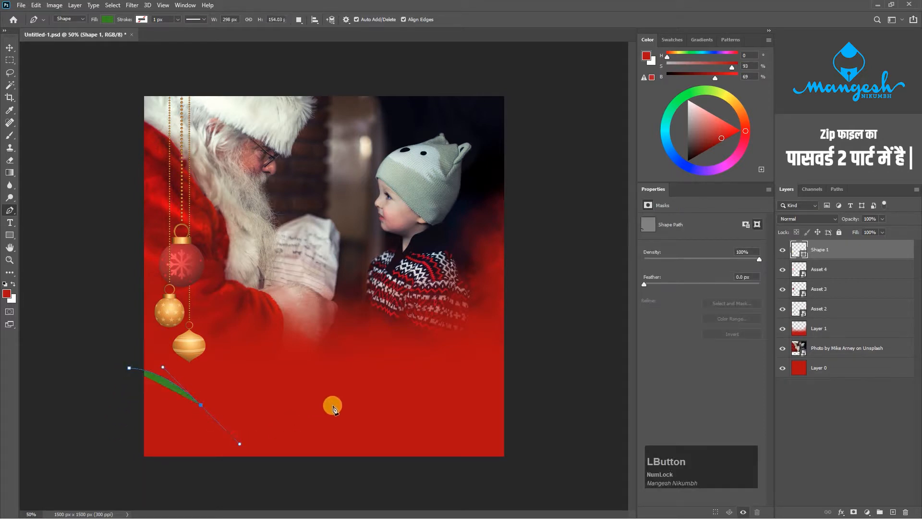
pyautogui.moveTo(365, 371); pyautogui.dragTo(365, 371)
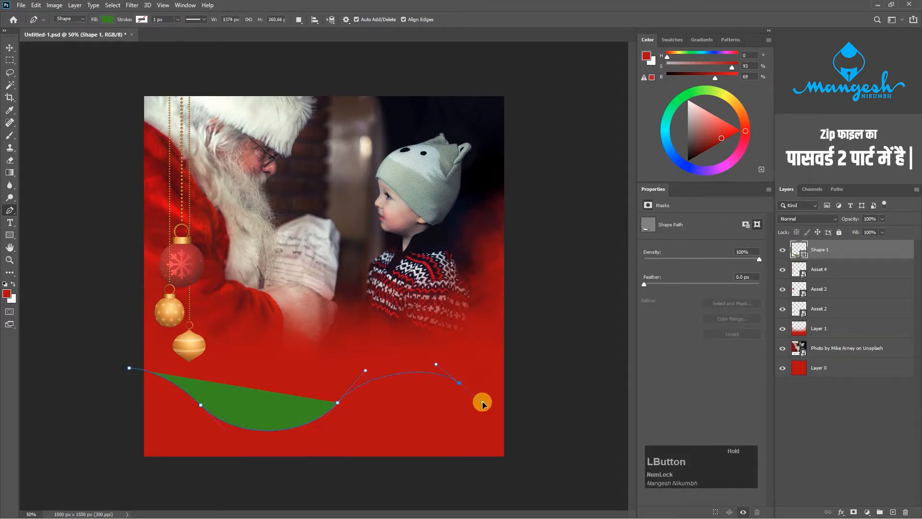
pyautogui.moveTo(487, 409); pyautogui.dragTo(489, 408)
pyautogui.click(541, 400)
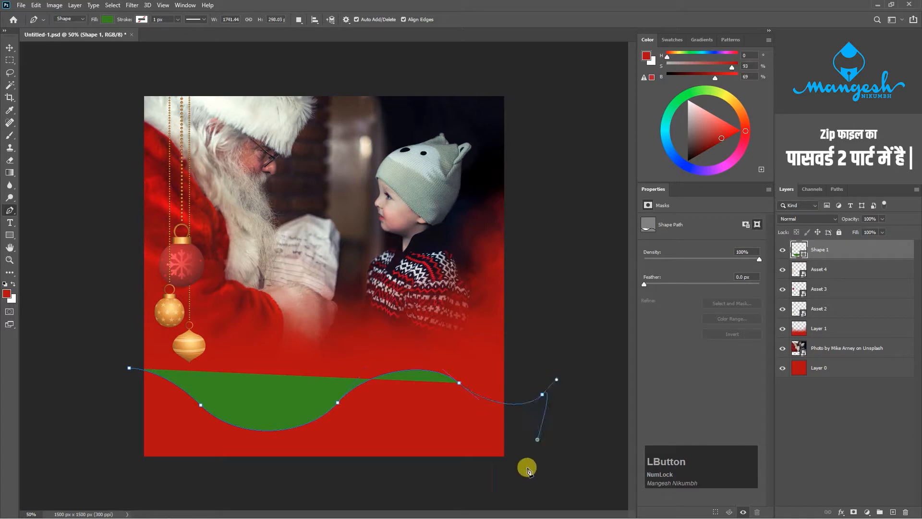
pyautogui.click(103, 490)
pyautogui.click(129, 368)
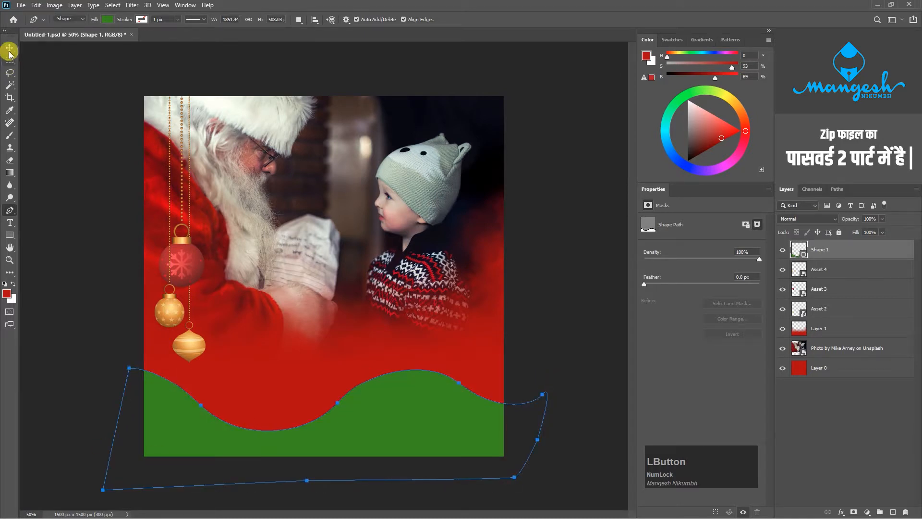
# Shift the green wave slightly right and down, and adjust the anchor just past its right crest.
pyautogui.press('v')
pyautogui.moveTo(453, 434); pyautogui.dragTo(464, 439)
pyautogui.press('p')
pyautogui.moveTo(497, 373); pyautogui.dragTo(433, 406)
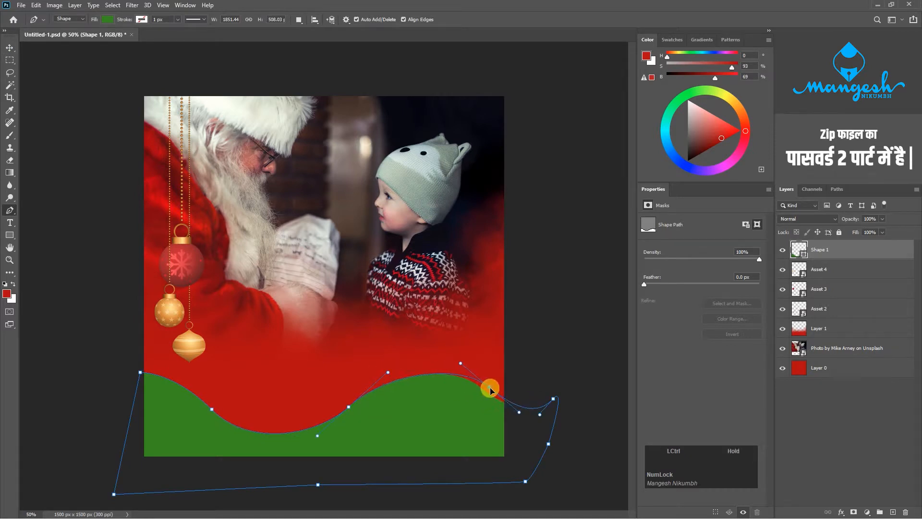
pyautogui.press('a')
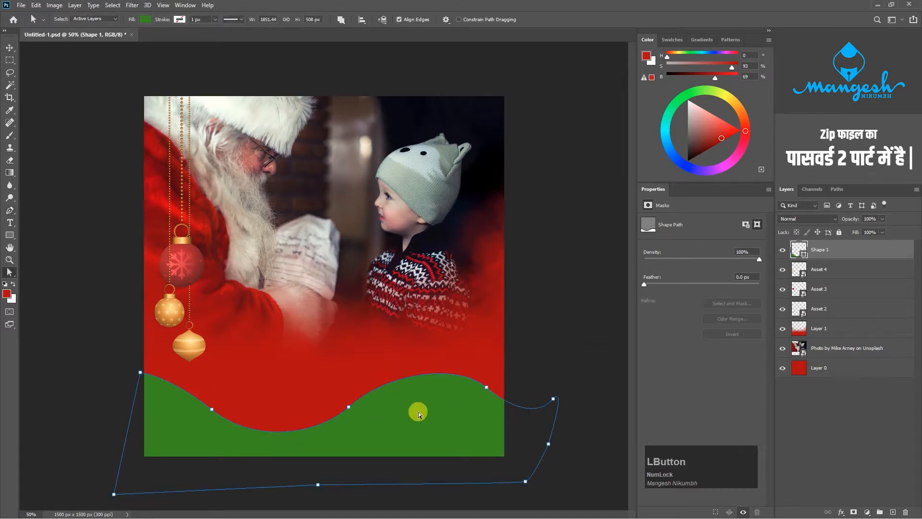
# Smooth the dip and crest of the green wave's path and nudge the shape into place along the lower edge.
pyautogui.hotkey('ctrl', '+')
pyautogui.moveTo(342, 373); pyautogui.dragTo(342, 374)
pyautogui.moveTo(327, 349); pyautogui.dragTo(346, 349)
pyautogui.press('z')
pyautogui.press('p')
pyautogui.moveTo(383, 302); pyautogui.dragTo(391, 297)
pyautogui.press('v')
pyautogui.hotkey('ctrl', '-')
pyautogui.moveTo(420, 422); pyautogui.dragTo(421, 422)
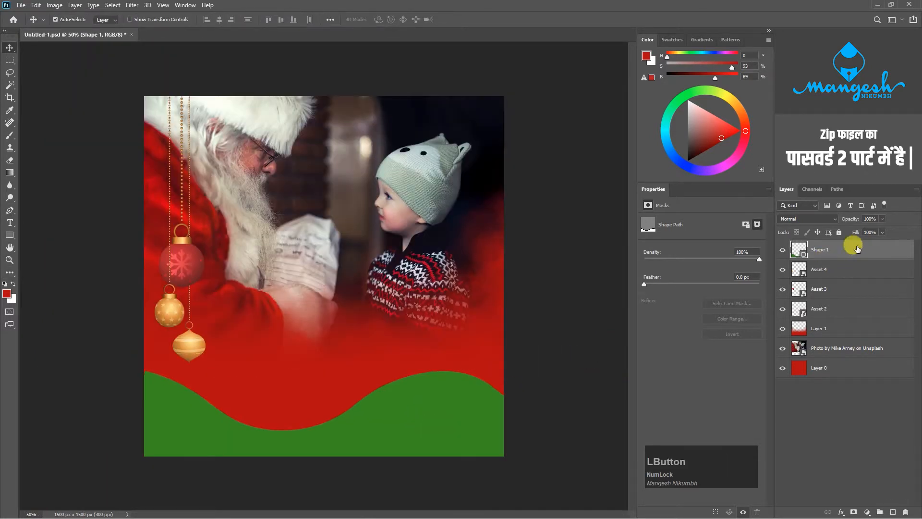
# Duplicate the Shape 1 layer and move the copy a little above the original wave.
pyautogui.rightClick(864, 253)
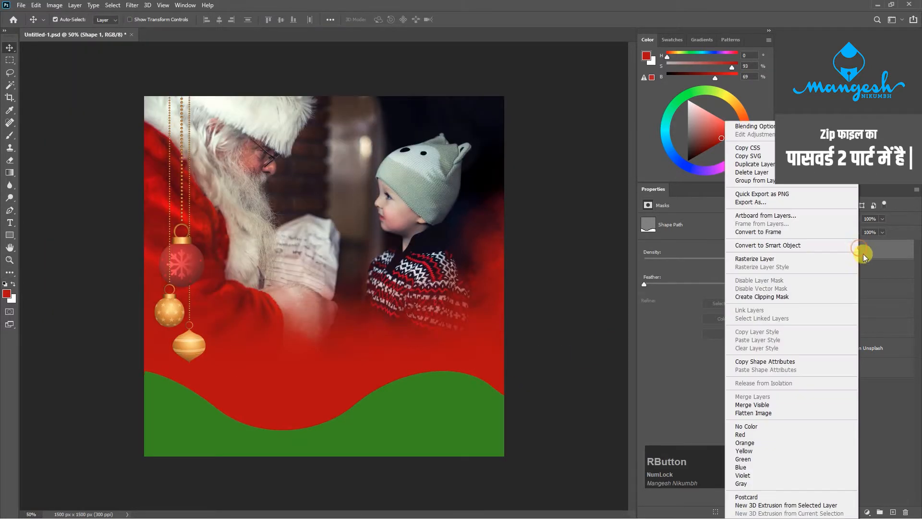
pyautogui.click(754, 164)
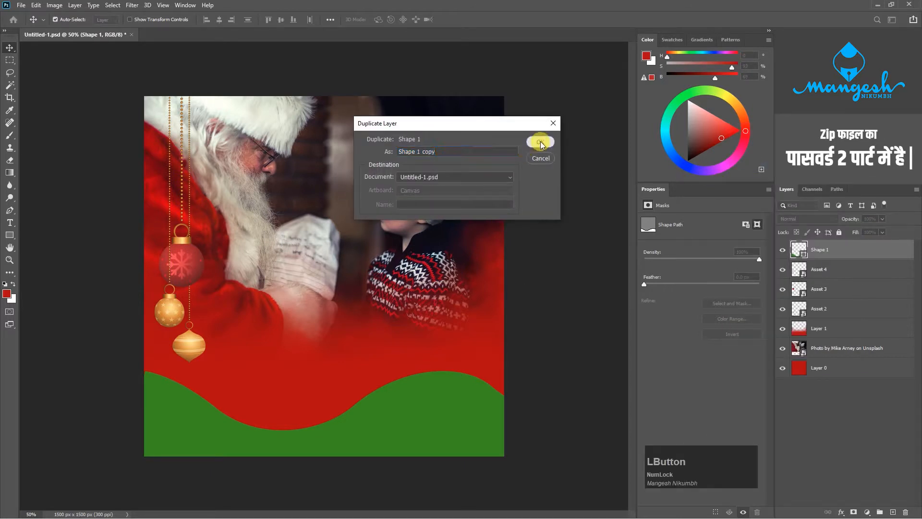
pyautogui.click(540, 142)
pyautogui.hotkey('ctrl', 't')
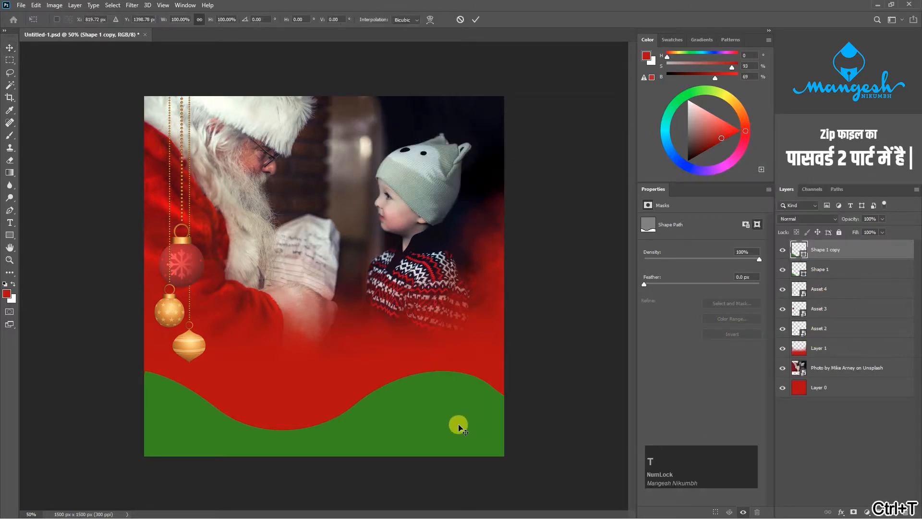
pyautogui.moveTo(454, 411); pyautogui.dragTo(454, 395)
pyautogui.press('Return')
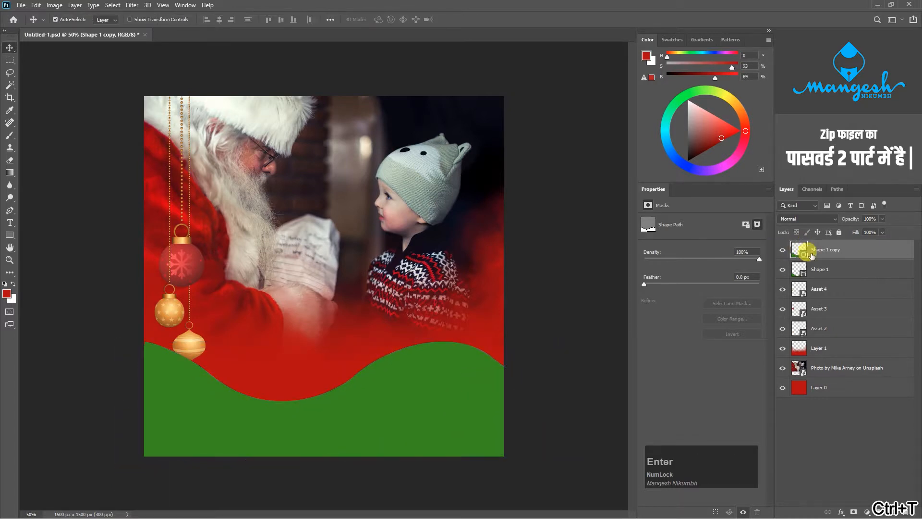
# Choose a bright orange foreground color with hue 37, saturation 100 and brightness 100, and fill the wave copy with it.
pyautogui.click(7, 294)
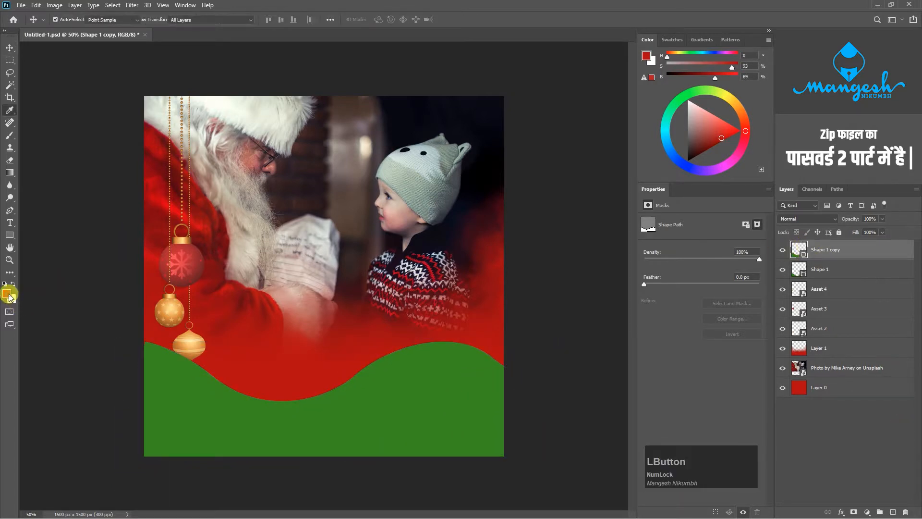
pyautogui.click(616, 358)
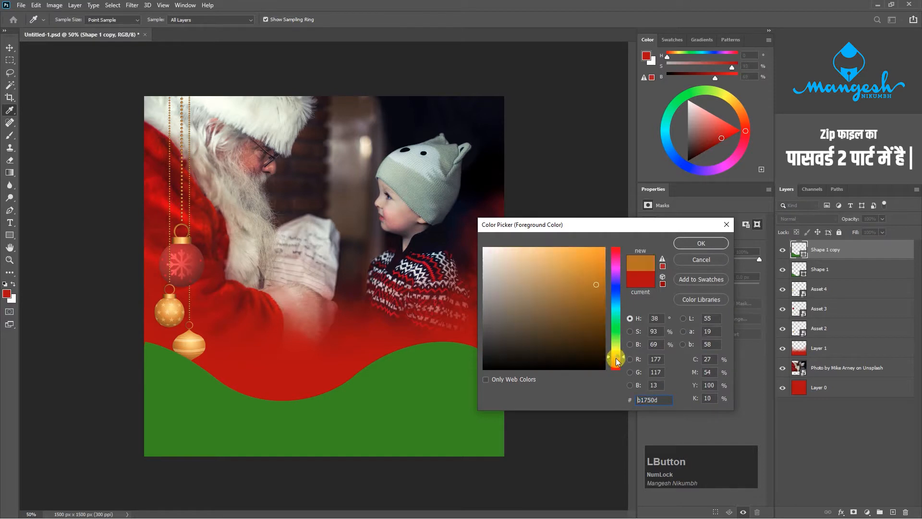
pyautogui.moveTo(587, 295); pyautogui.dragTo(647, 255)
pyautogui.click(693, 244)
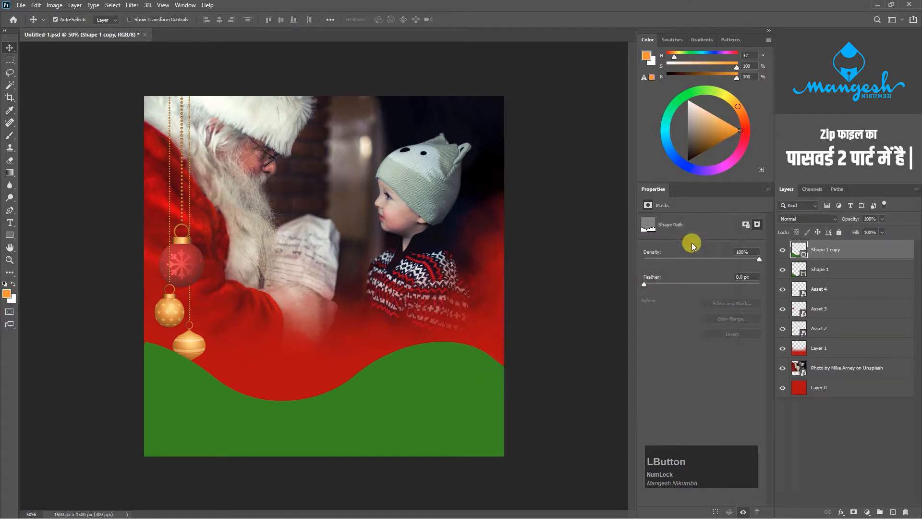
pyautogui.hotkey('alt', 'BackSpace')
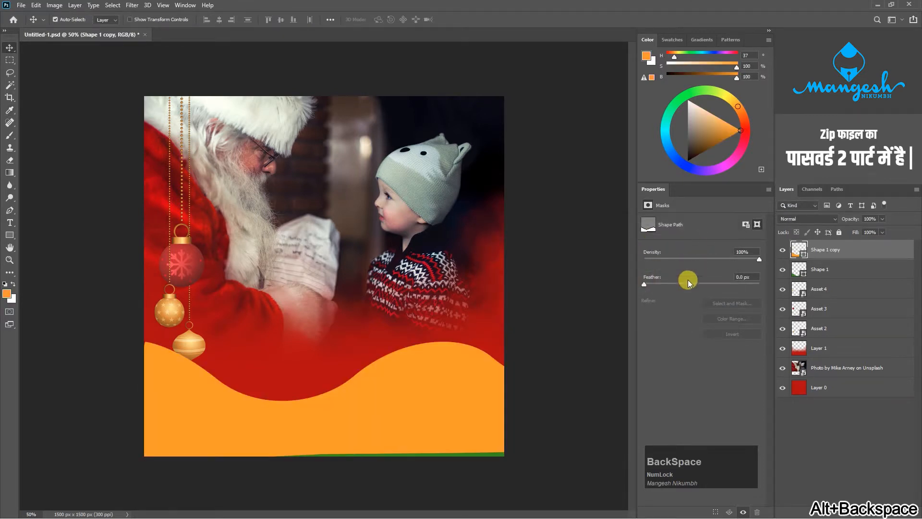
# Place the orange wave beneath the green one in the layer order and set its blend mode to Overlay.
pyautogui.hotkey('ctrl', '[')
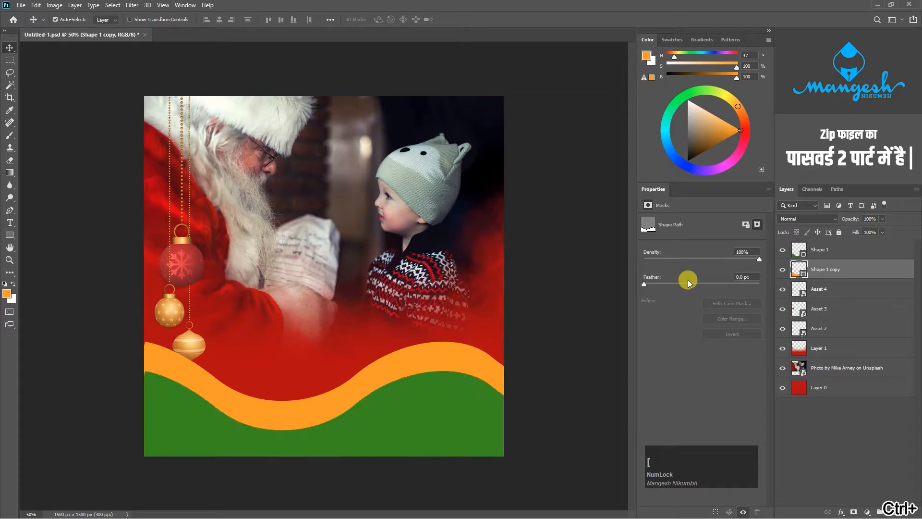
pyautogui.click(801, 219)
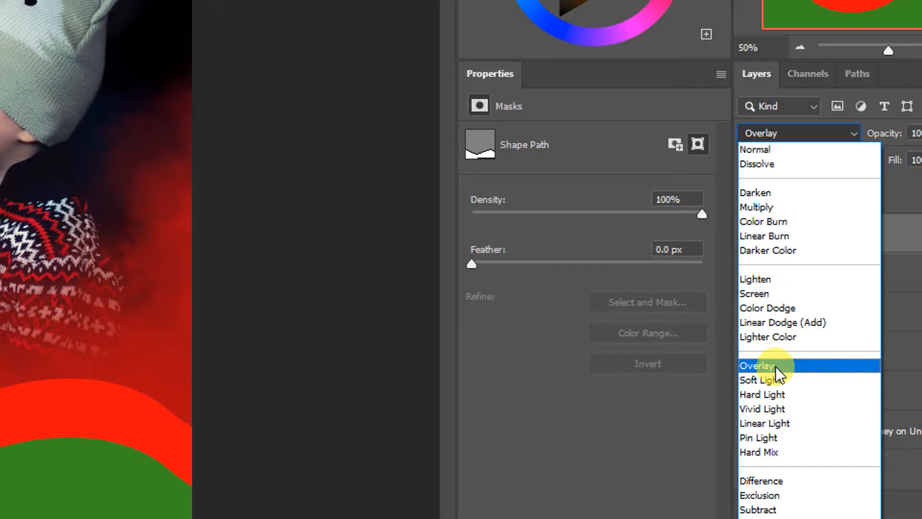
pyautogui.click(777, 367)
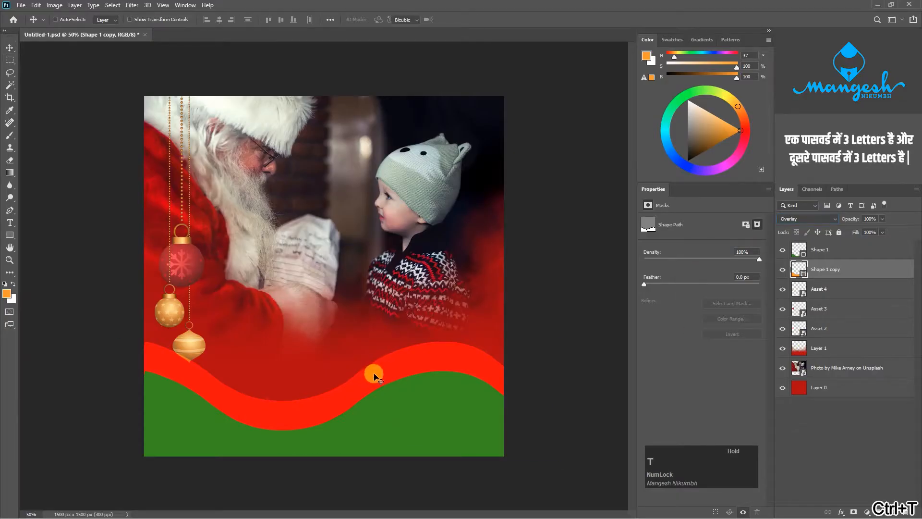
# Flip the overlay wave horizontally, then rotate and reposition it so it crosses the green wave.
pyautogui.hotkey('ctrl', 't')
pyautogui.rightClick(373, 373)
pyautogui.click(399, 359)
pyautogui.moveTo(574, 343); pyautogui.dragTo(570, 312)
pyautogui.moveTo(432, 391); pyautogui.dragTo(445, 426)
pyautogui.press('Return')
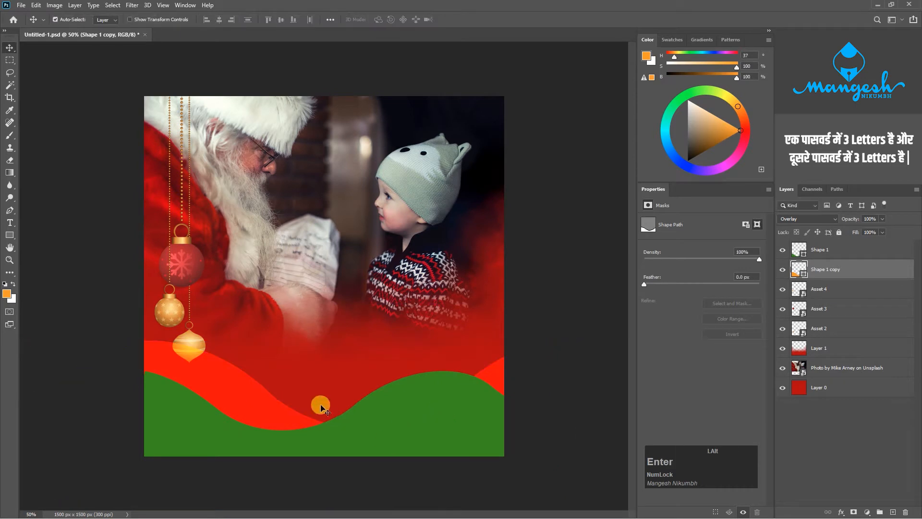
# Reshape the overlay wave into a shallow dip and a crest above the green wave, and lower its opacity to 53%.
pyautogui.click(301, 416)
pyautogui.press('p')
pyautogui.keyDown('ctrl'); pyautogui.click(476, 409); pyautogui.keyUp('ctrl')
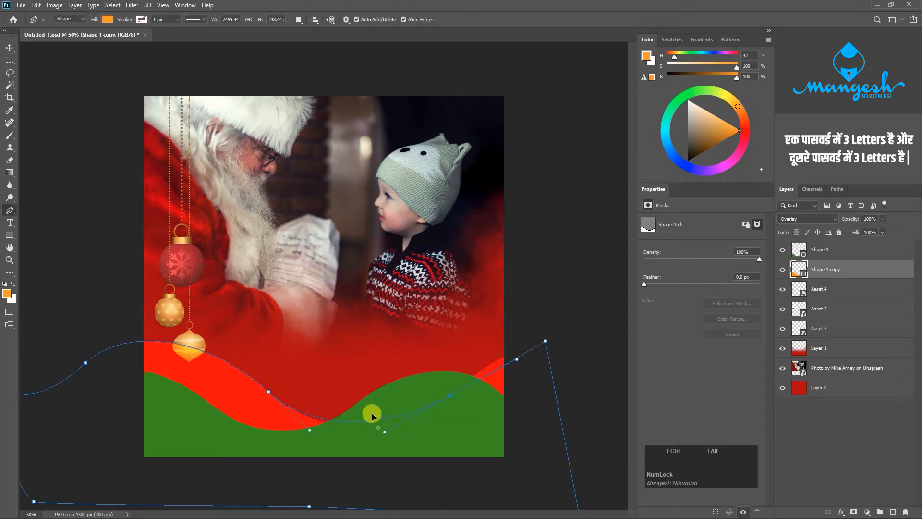
pyautogui.moveTo(374, 416); pyautogui.dragTo(409, 416)
pyautogui.hotkey('ctrl', 'z')
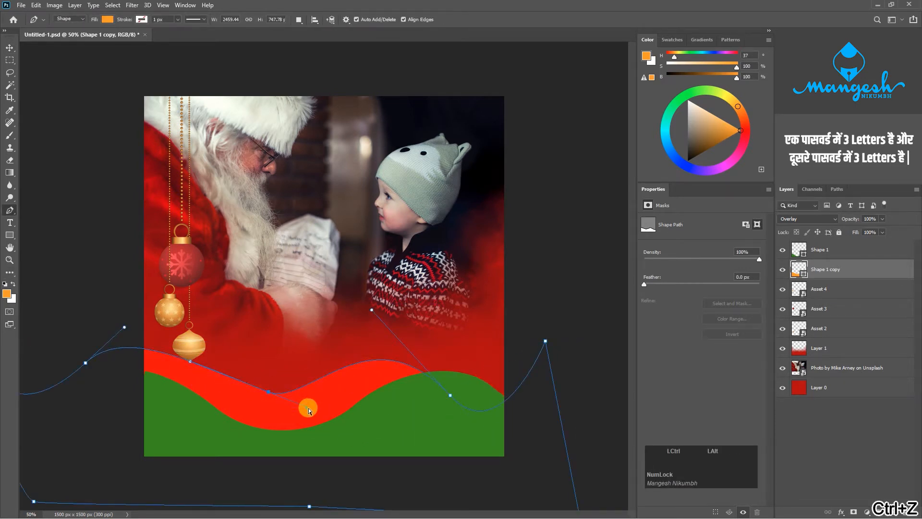
pyautogui.press('v')
pyautogui.moveTo(326, 388)
pyautogui.mouseDown()
pyautogui.moveTo(434, 403)
pyautogui.moveTo(364, 391)
pyautogui.moveTo(329, 396)
pyautogui.mouseUp()
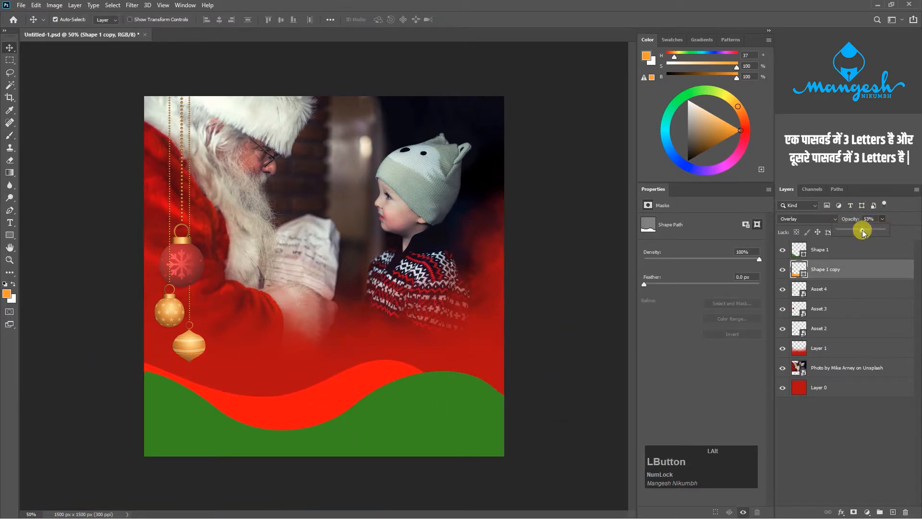
# Duplicate the Shape 1 copy layer within the same document.
pyautogui.rightClick(856, 269)
pyautogui.click(757, 164)
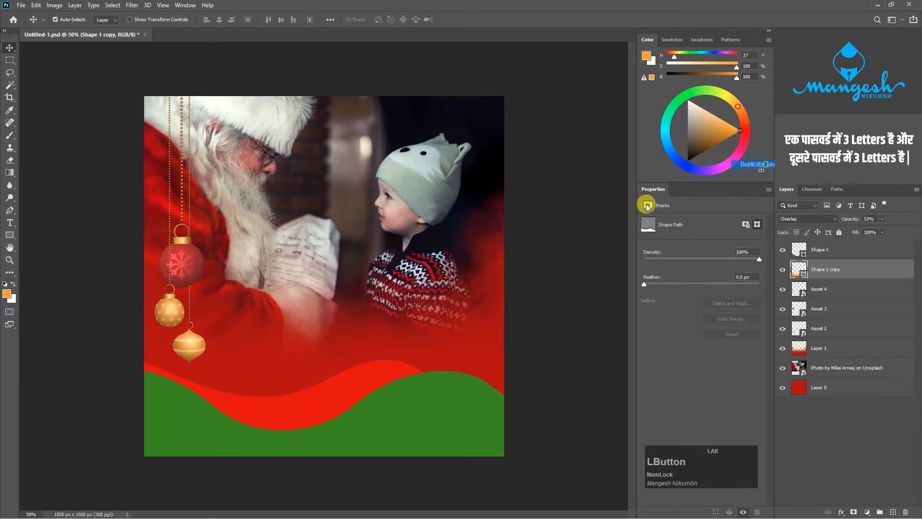
pyautogui.click(537, 142)
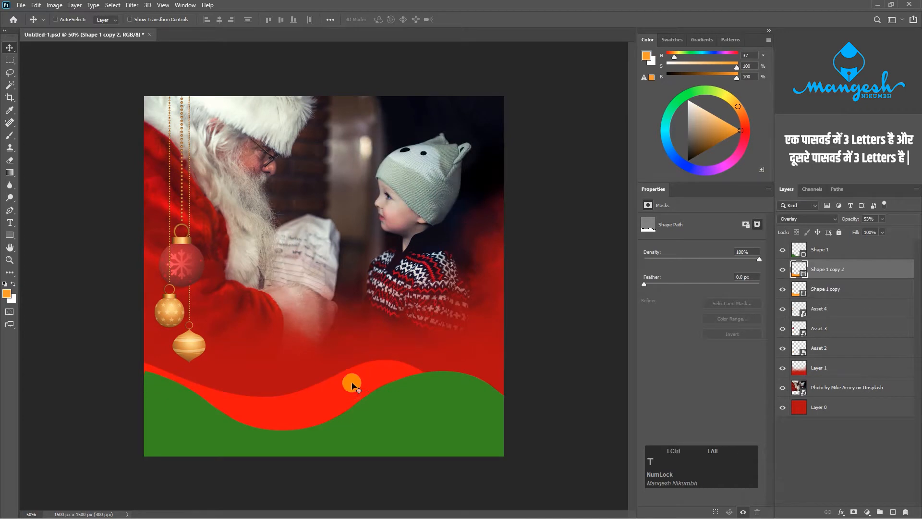
# Flip the new wave copy horizontally and reposition it over the lower part of the post.
pyautogui.hotkey('ctrl', 't')
pyautogui.moveTo(323, 391); pyautogui.dragTo(402, 379)
pyautogui.rightClick(334, 368)
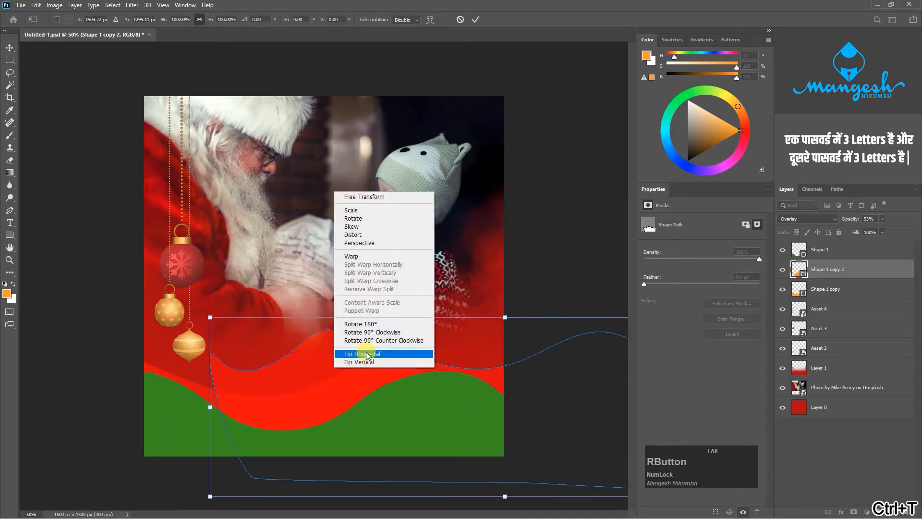
pyautogui.click(368, 354)
pyautogui.moveTo(82, 330); pyautogui.dragTo(477, 366)
pyautogui.press('Return')
# Rotate and shift the flipped copy so it peeks above the green dip and rises at the post's right edge.
pyautogui.hotkey('ctrl', 't')
pyautogui.moveTo(108, 251); pyautogui.dragTo(119, 218)
pyautogui.moveTo(407, 337); pyautogui.dragTo(347, 337)
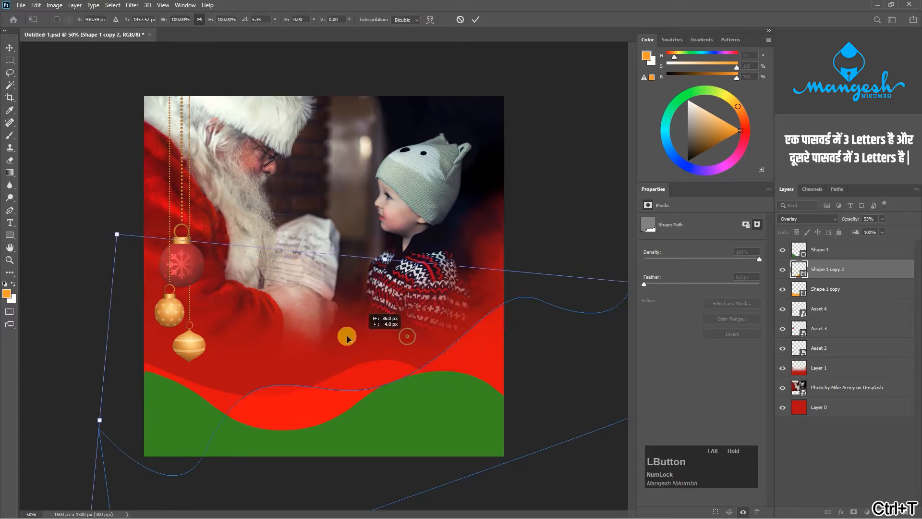
pyautogui.moveTo(99, 255); pyautogui.dragTo(229, 304)
pyautogui.press('Return')
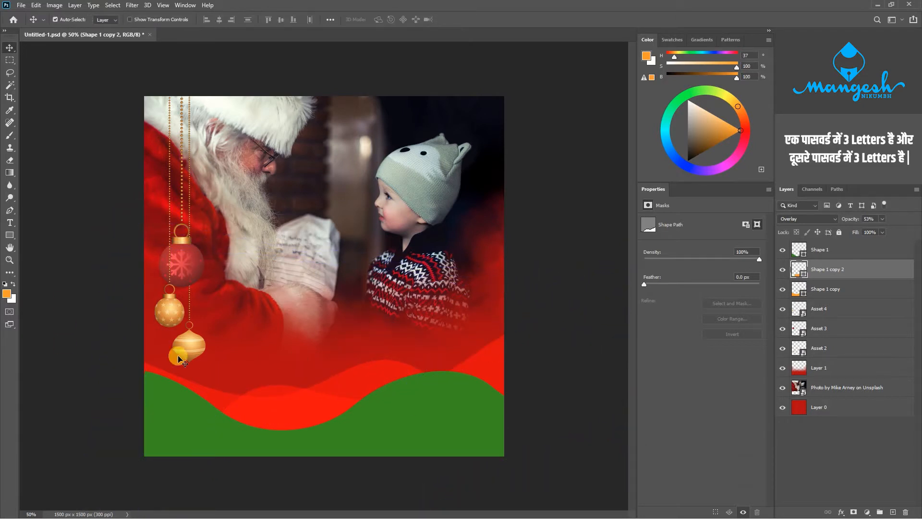
# Apply Levels to the red snowflake bauble, lowering the midtones to about 0.6 and pulling the highlights inward slightly.
pyautogui.click(189, 269)
pyautogui.hotkey('ctrl', 'l')
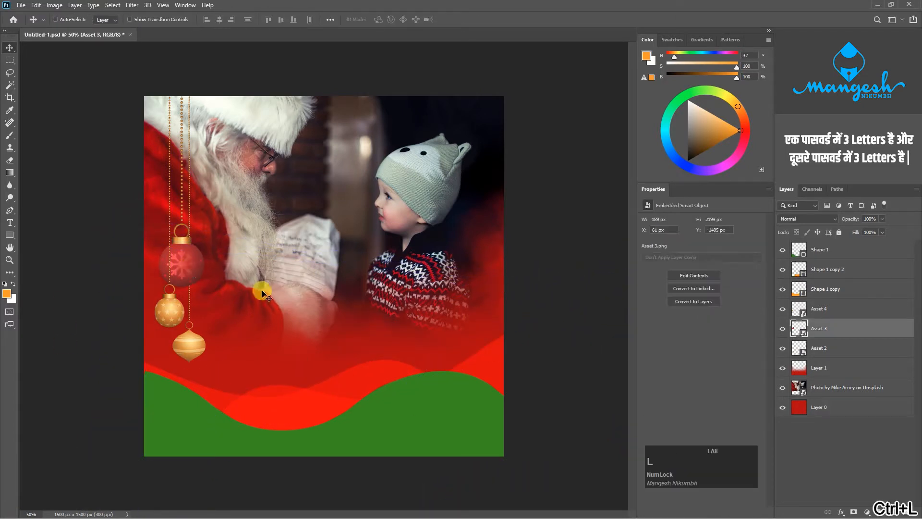
pyautogui.moveTo(431, 212); pyautogui.dragTo(483, 217)
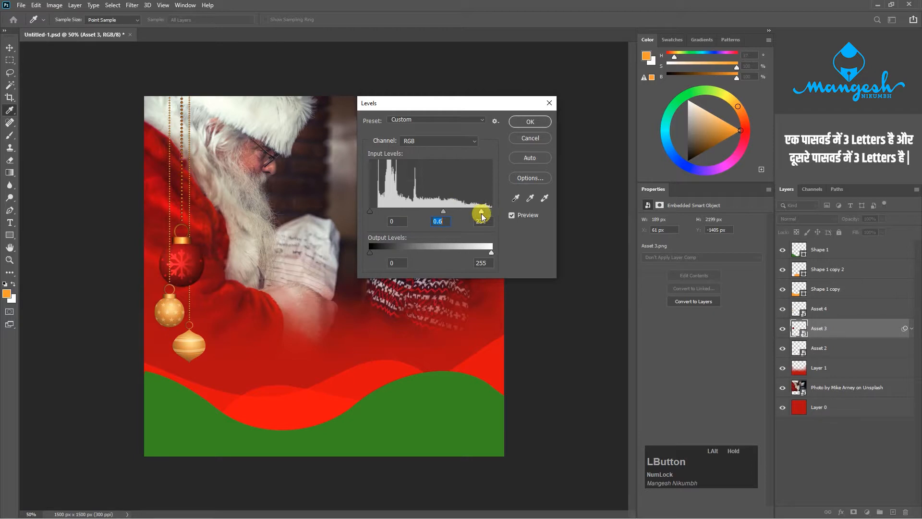
pyautogui.press('Return')
# Apply Levels with adjusted midtones to the two gold baubles, Asset 4 and Asset 2, to deepen their tones.
pyautogui.hotkey('alt', ']')
pyautogui.hotkey('ctrl', 'l')
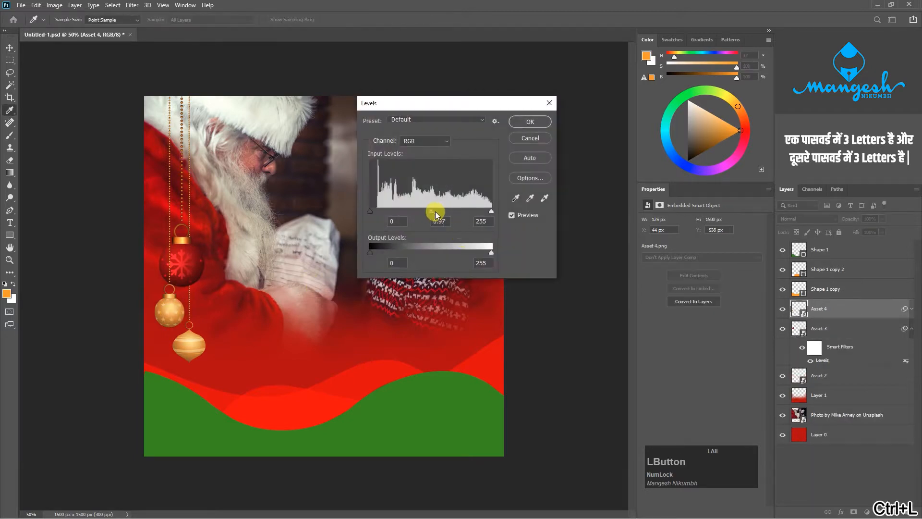
pyautogui.press('Return')
pyautogui.hotkey('alt', '[')
pyautogui.hotkey('alt', '[')
pyautogui.hotkey('ctrl', 'l')
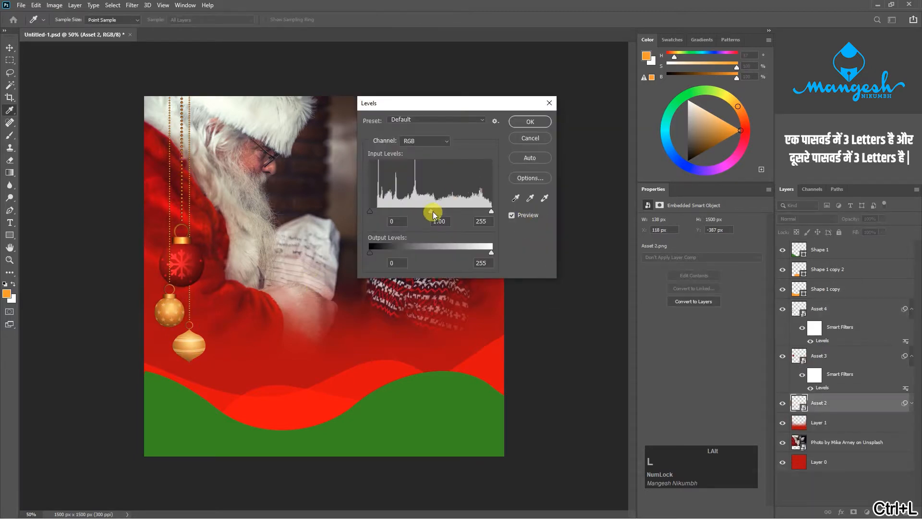
pyautogui.press('Return')
pyautogui.hotkey('alt', '.')
pyautogui.press('v')
pyautogui.hotkey('ctrl', '0')
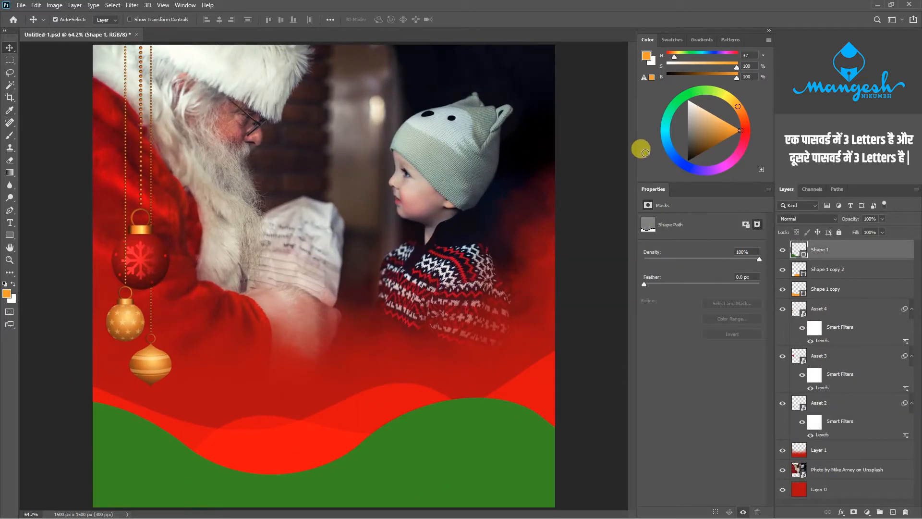
# Add a new layer directly above the Santa photo and set its blend mode to Darken.
pyautogui.click(799, 469)
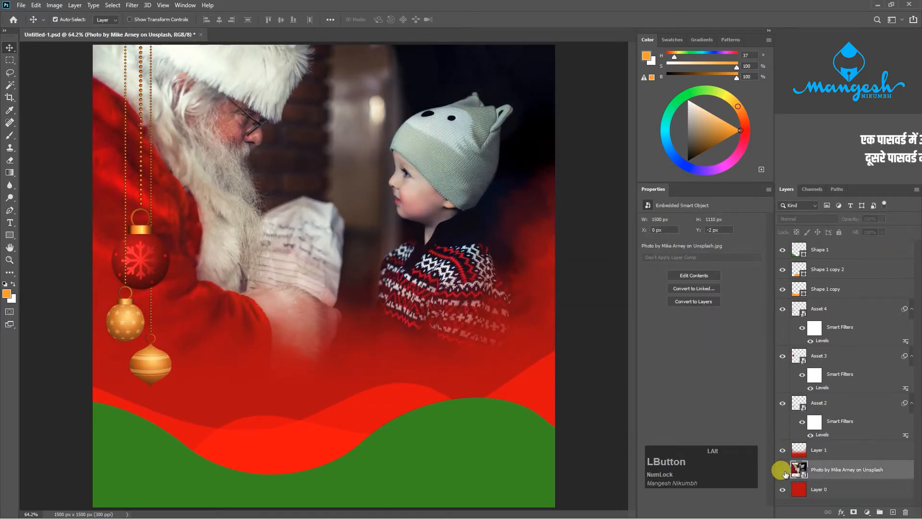
pyautogui.click(783, 469)
pyautogui.click(783, 471)
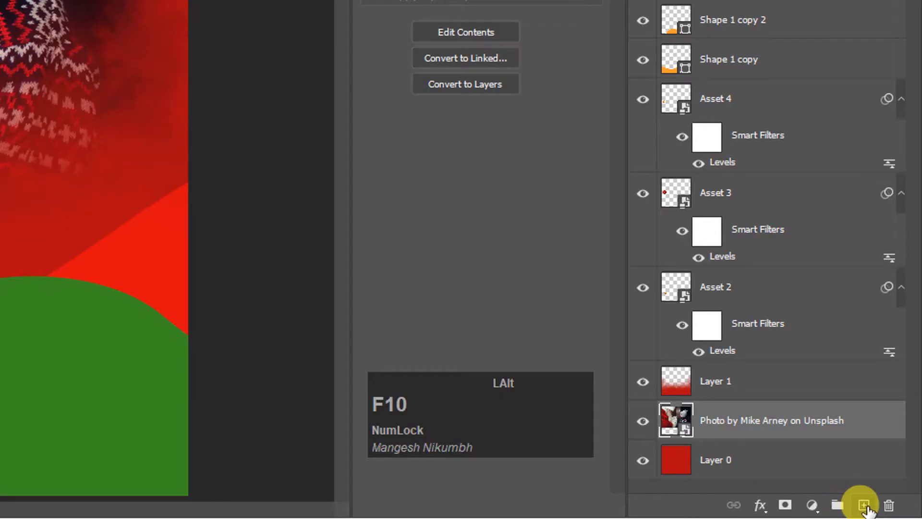
pyautogui.click(893, 512)
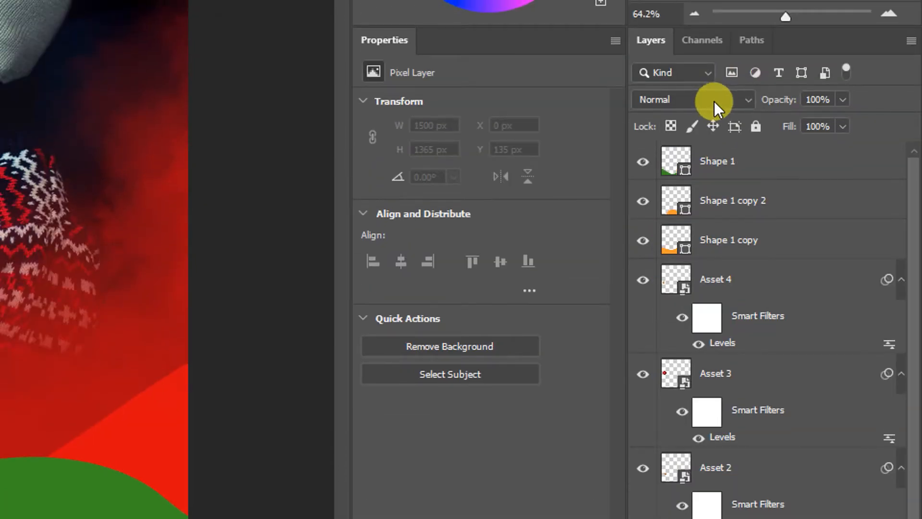
pyautogui.click(713, 101)
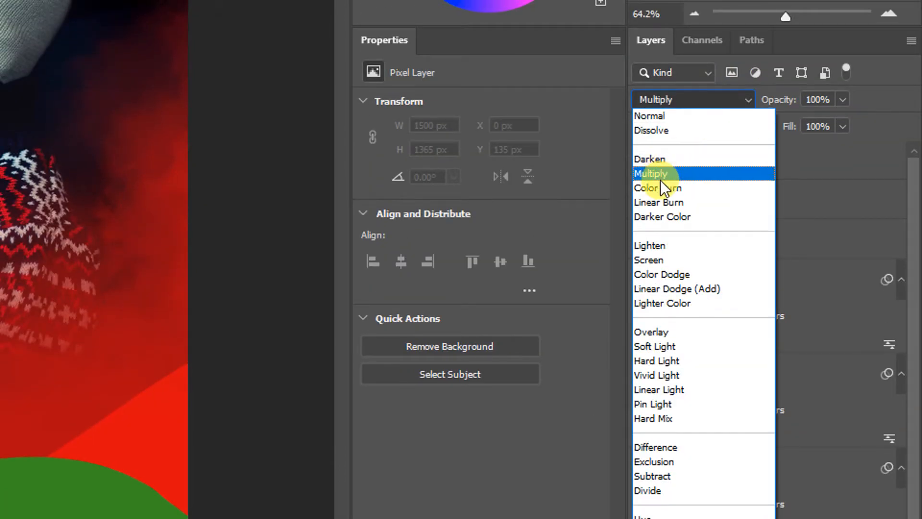
pyautogui.click(660, 161)
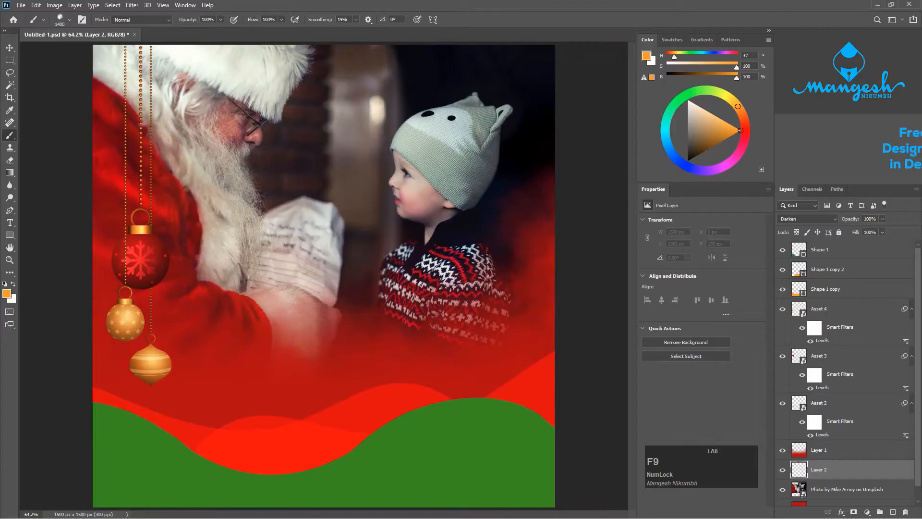
# Choose the Soft Round brush from the General Brushes with 0% hardness.
pyautogui.rightClick(593, 298)
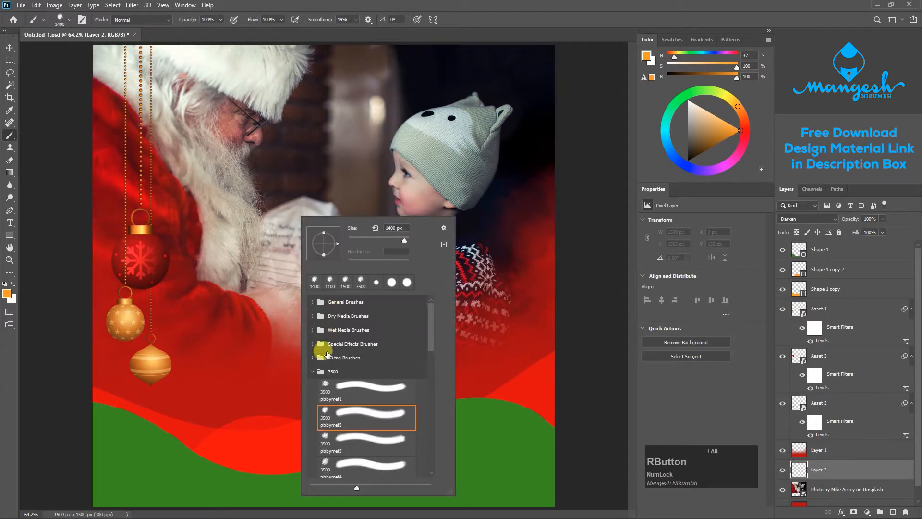
pyautogui.click(313, 371)
pyautogui.click(313, 302)
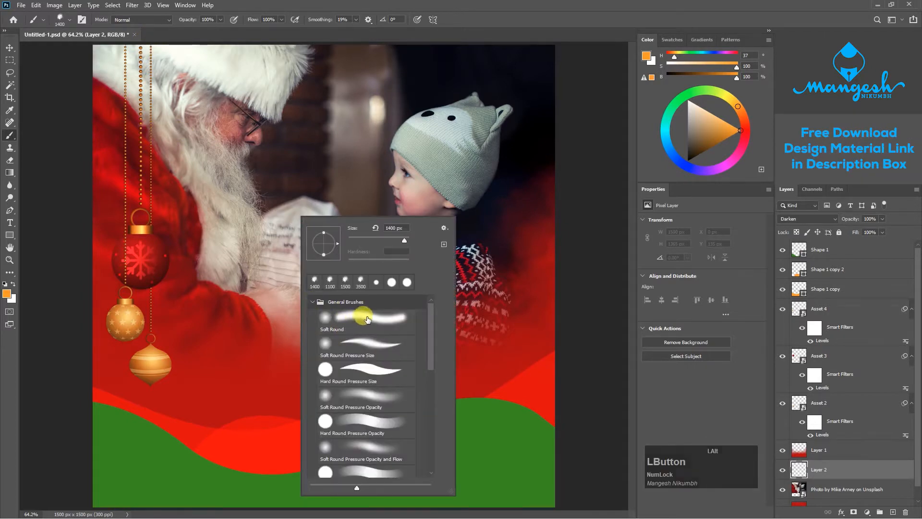
pyautogui.click(367, 318)
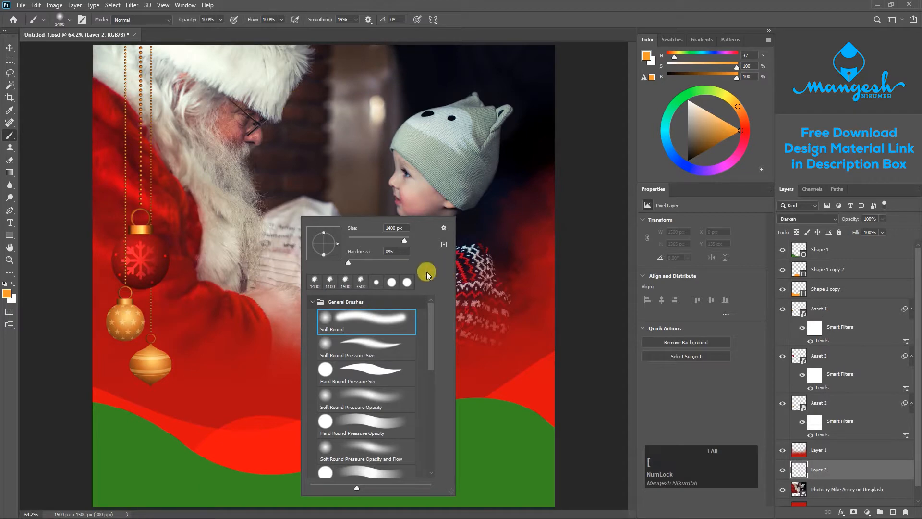
pyautogui.click(450, 167)
# Sample the green of the lower wave as the foreground colour for recolouring the boy's hat.
pyautogui.hotkey('ctrl', '+')
pyautogui.moveTo(472, 177)
pyautogui.mouseDown()
pyautogui.moveTo(384, 273)
pyautogui.moveTo(417, 125)
pyautogui.moveTo(370, 286)
pyautogui.mouseUp()
pyautogui.press('i')
pyautogui.keyDown('alt'); pyautogui.click(414, 379); pyautogui.keyUp('alt')
pyautogui.hotkey('ctrl', '+')
pyautogui.click(13, 284)
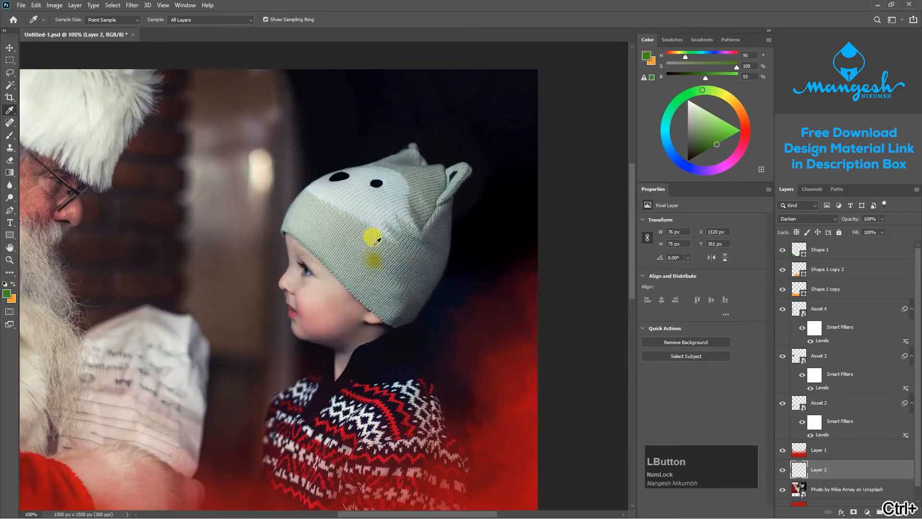
# Clear the stray dab and brush a green test stroke across the side of the boy's hat.
pyautogui.press('v')
pyautogui.hotkey('ctrl', 'a')
pyautogui.hotkey('ctrl', 'd')
pyautogui.press('b')
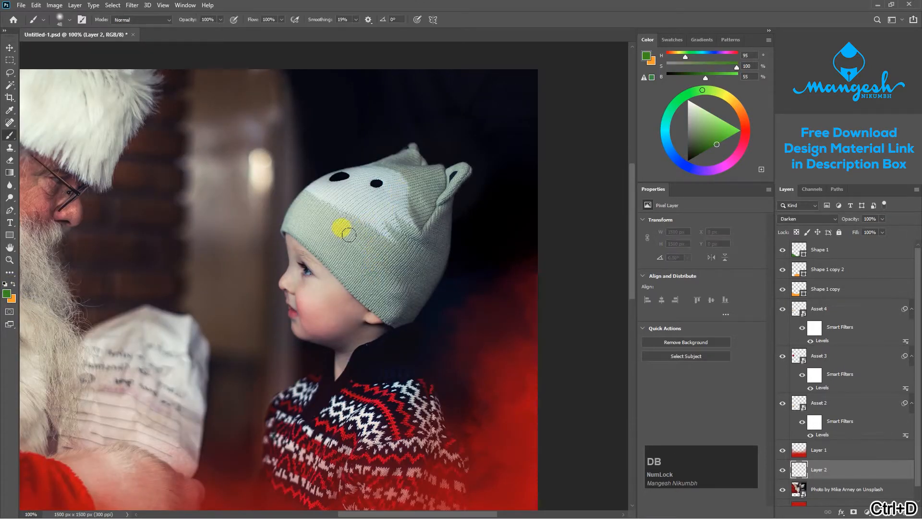
pyautogui.moveTo(348, 237)
pyautogui.mouseDown()
pyautogui.moveTo(373, 243)
pyautogui.moveTo(388, 270)
pyautogui.moveTo(412, 267)
pyautogui.mouseUp()
pyautogui.hotkey('ctrl', '-')
pyautogui.hotkey('ctrl', '-')
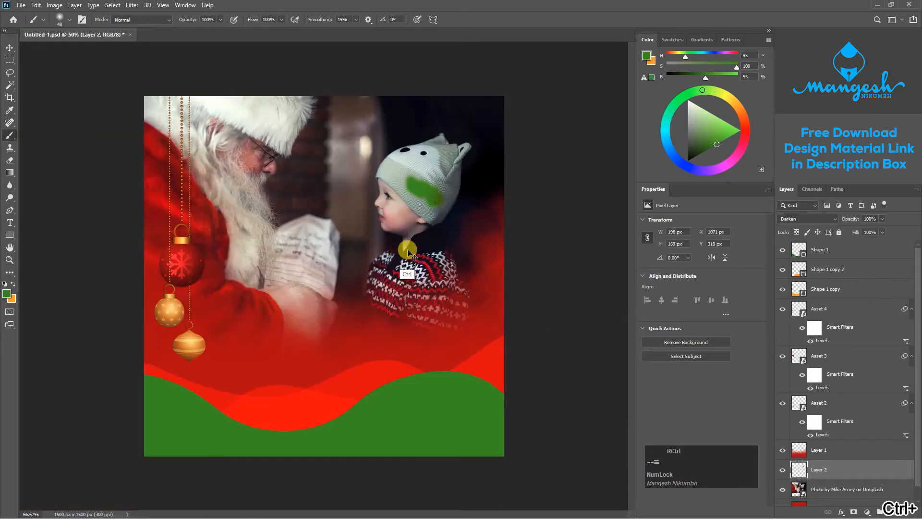
# Lasso most of the boy's hat, fill it with the sampled green, and set the layer's blend mode to Multiply.
pyautogui.hotkey('ctrl', '+')
pyautogui.hotkey('ctrl', '+')
pyautogui.hotkey('ctrl', '+')
pyautogui.moveTo(390, 206); pyautogui.dragTo(138, 426)
pyautogui.moveTo(445, 161); pyautogui.dragTo(257, 318)
pyautogui.press('l')
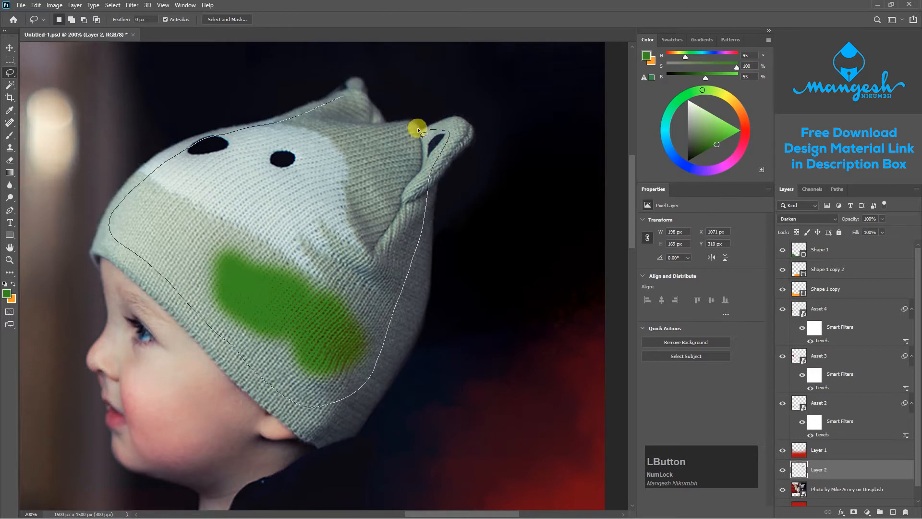
pyautogui.moveTo(363, 104); pyautogui.dragTo(340, 95)
pyautogui.hotkey('alt', 'BackSpace')
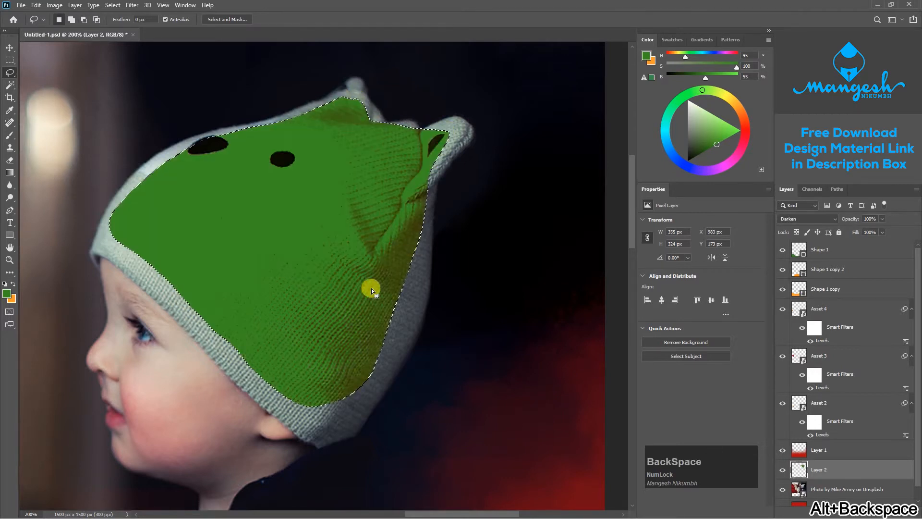
pyautogui.hotkey('ctrl', 'd')
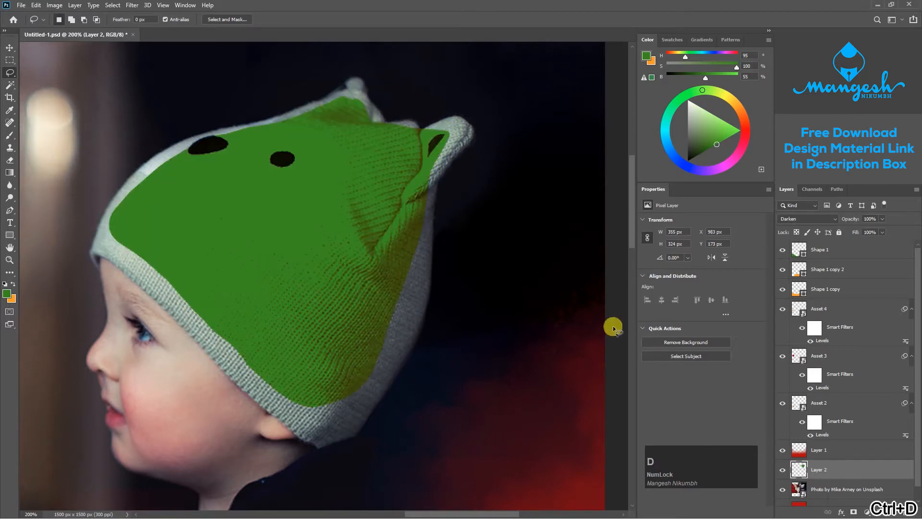
pyautogui.click(808, 219)
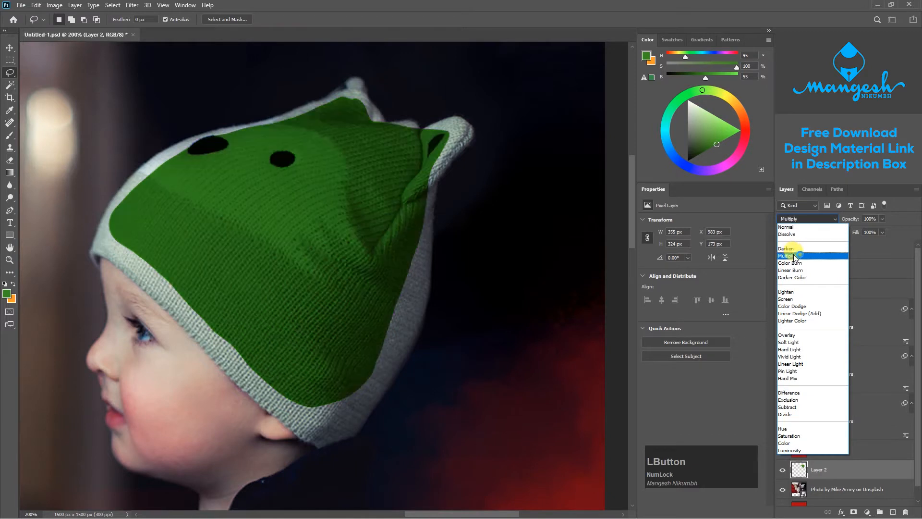
pyautogui.click(795, 256)
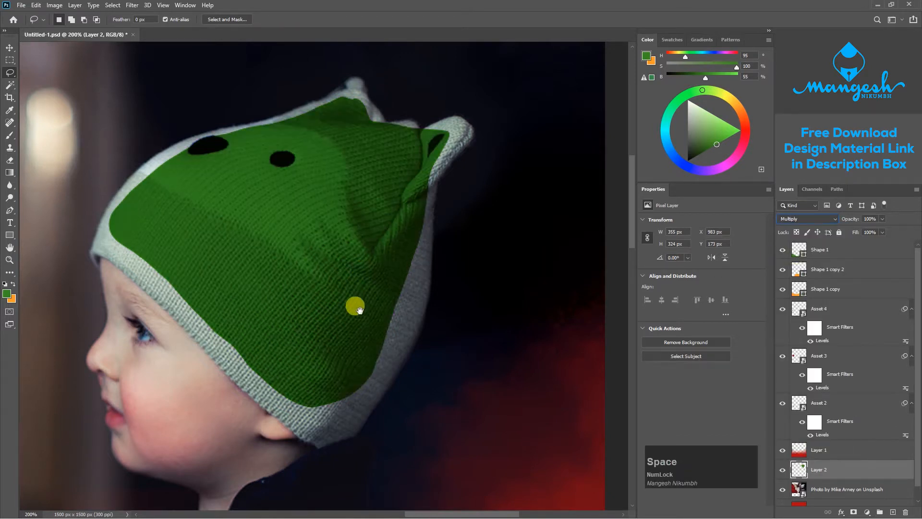
# Lasso the uncovered strip along the hat's back and brim and the rear ear, filling each area with green.
pyautogui.moveTo(359, 310); pyautogui.dragTo(353, 174)
pyautogui.press('l')
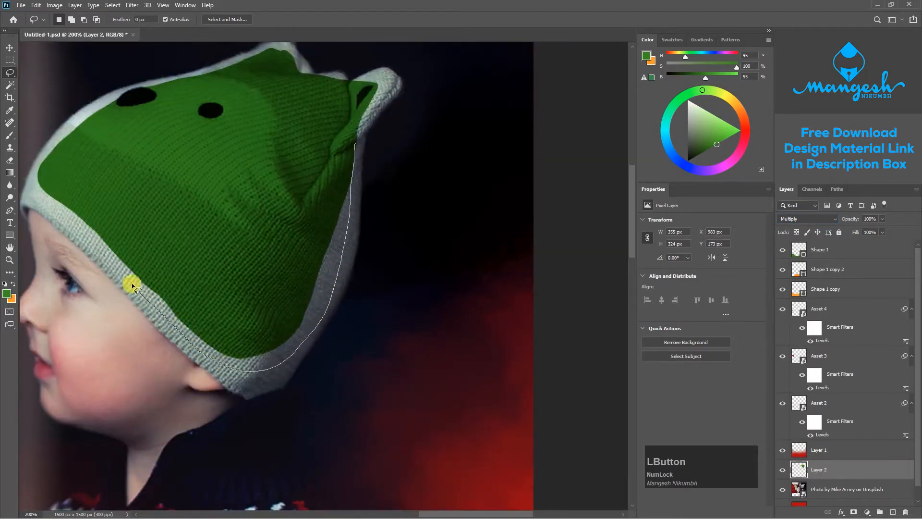
pyautogui.moveTo(141, 90); pyautogui.dragTo(224, 134)
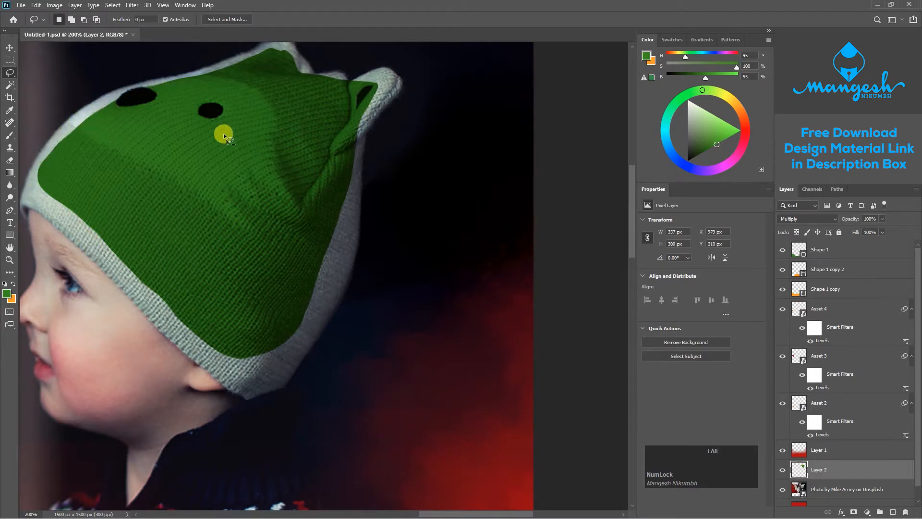
pyautogui.hotkey('alt', 'BackSpace')
pyautogui.hotkey('ctrl', 'd')
pyautogui.moveTo(292, 114); pyautogui.dragTo(346, 201)
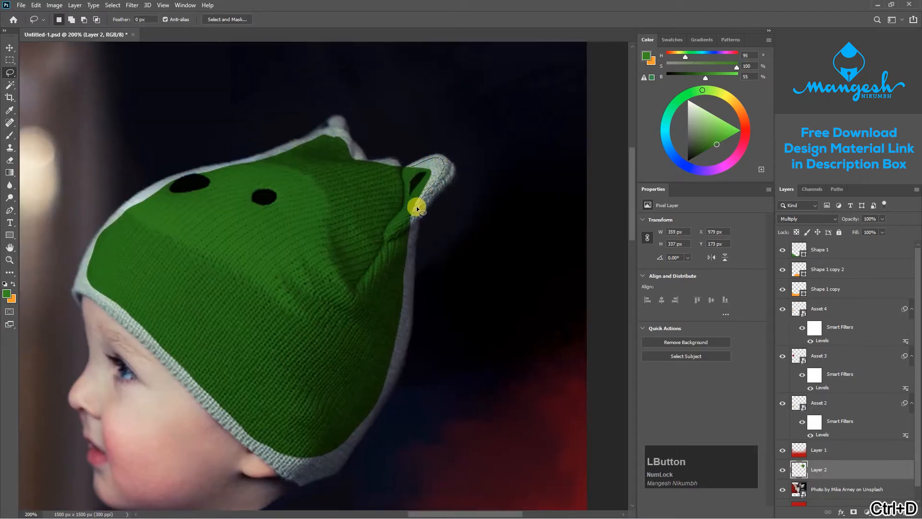
pyautogui.moveTo(416, 206); pyautogui.dragTo(324, 220)
pyautogui.hotkey('alt', 'BackSpace')
pyautogui.hotkey('ctrl', 'd')
# Set the brush to 45% opacity and 51% flow and start painting green on the hat's pale front edge.
pyautogui.press('b')
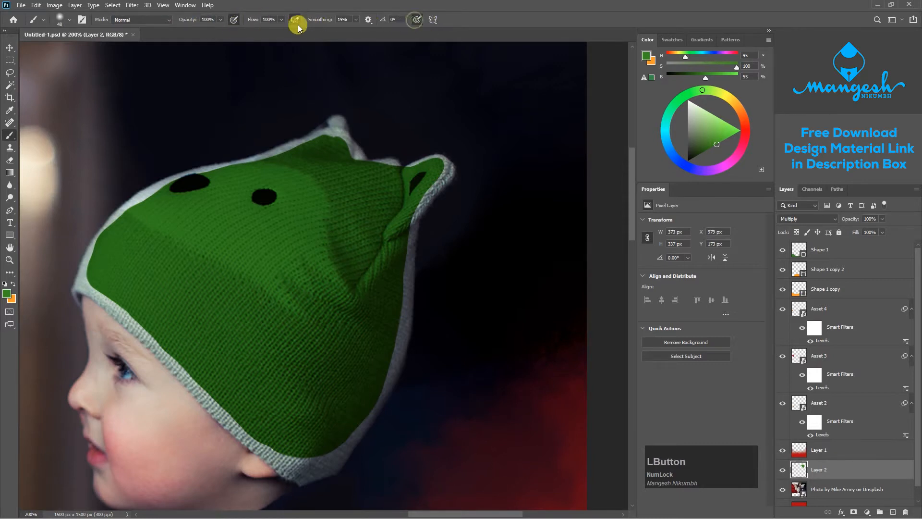
pyautogui.click(222, 21)
pyautogui.moveTo(197, 32); pyautogui.dragTo(193, 31)
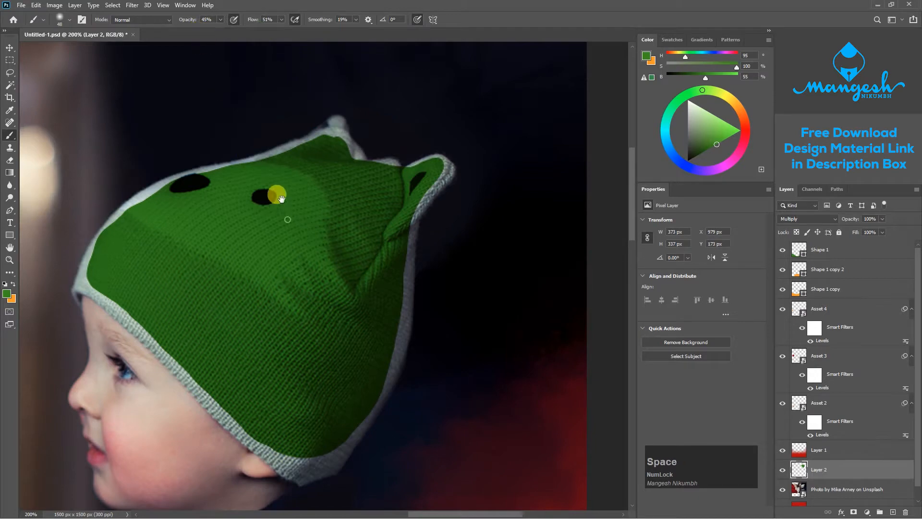
pyautogui.moveTo(274, 196); pyautogui.dragTo(346, 227)
pyautogui.hotkey('ctrl', '=')
pyautogui.moveTo(194, 236); pyautogui.dragTo(276, 221)
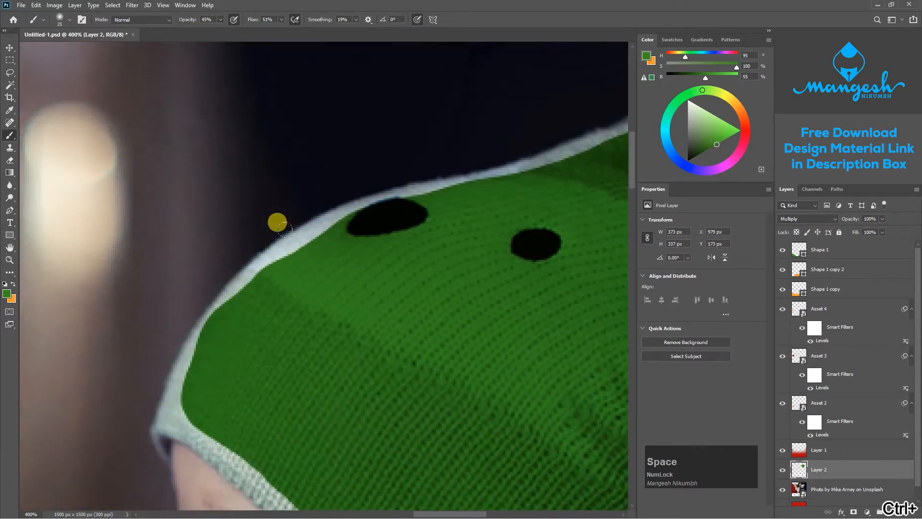
pyautogui.hotkey('ctrl', '=')
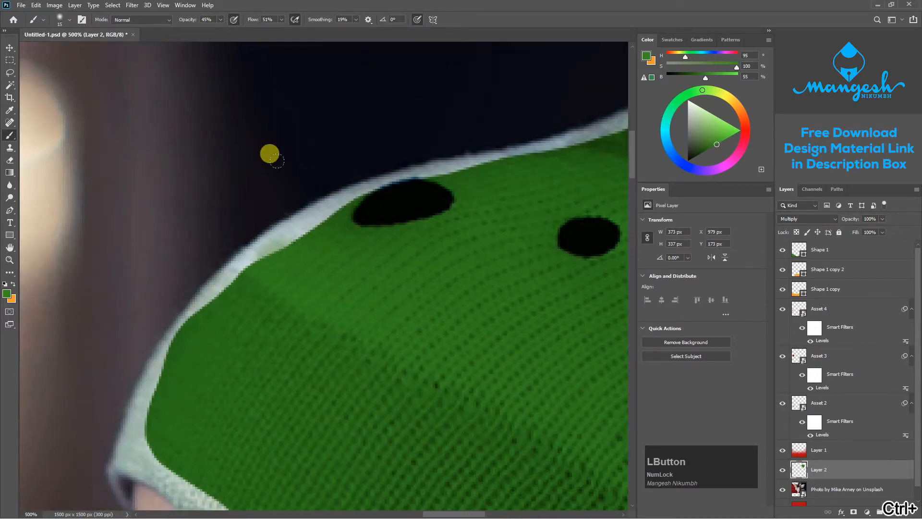
# Raise the brush opacity to 75% and flow to 84%, and paint green over the hat's pale front edge.
pyautogui.click(221, 20)
pyautogui.click(234, 31)
pyautogui.click(281, 20)
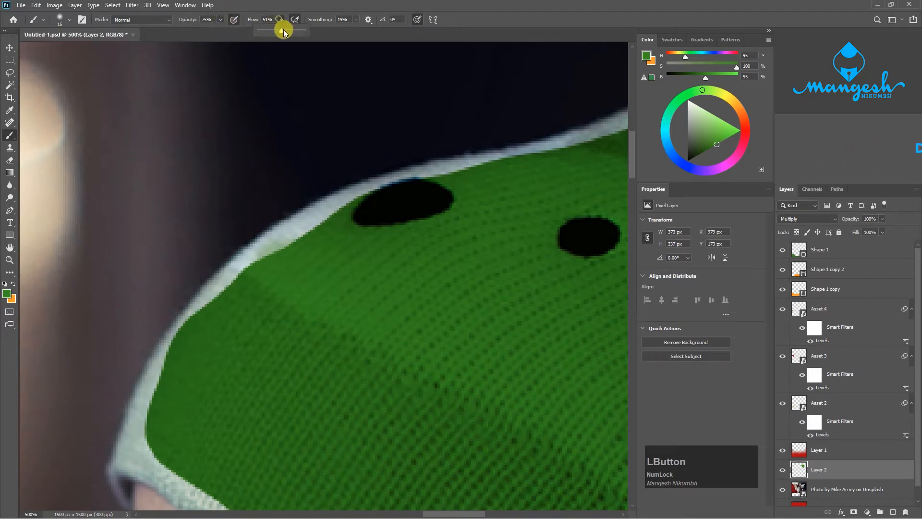
pyautogui.moveTo(288, 234); pyautogui.dragTo(200, 296)
pyautogui.press('[')
pyautogui.moveTo(186, 344); pyautogui.dragTo(243, 267)
pyautogui.moveTo(264, 219); pyautogui.dragTo(291, 205)
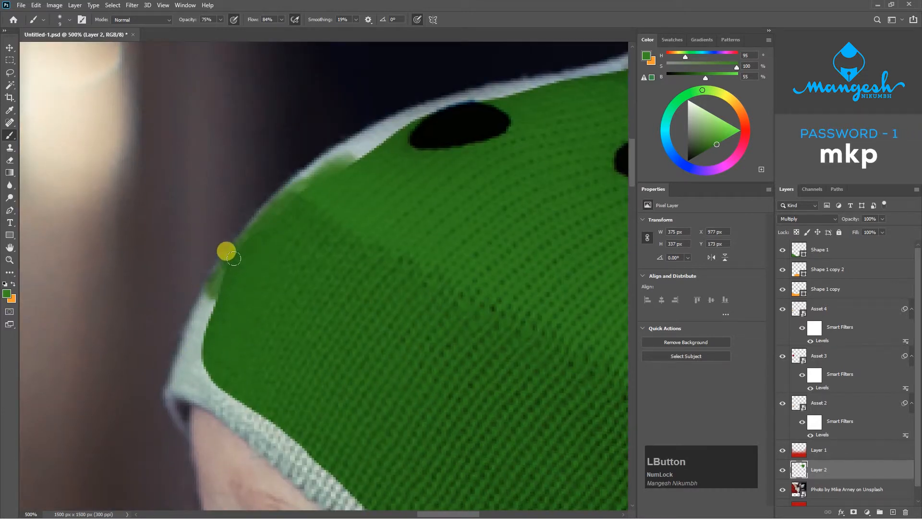
# Paint green down the hat's front edge to the brim corner above the forehead, using progressively smaller brush sizes.
pyautogui.moveTo(233, 259)
pyautogui.mouseDown()
pyautogui.moveTo(204, 308)
pyautogui.moveTo(204, 337)
pyautogui.moveTo(225, 256)
pyautogui.moveTo(216, 228)
pyautogui.moveTo(187, 275)
pyautogui.moveTo(195, 248)
pyautogui.moveTo(180, 303)
pyautogui.moveTo(194, 283)
pyautogui.moveTo(215, 291)
pyautogui.moveTo(244, 332)
pyautogui.moveTo(239, 288)
pyautogui.moveTo(228, 325)
pyautogui.moveTo(189, 312)
pyautogui.mouseUp()
pyautogui.press('[')
pyautogui.press('[')
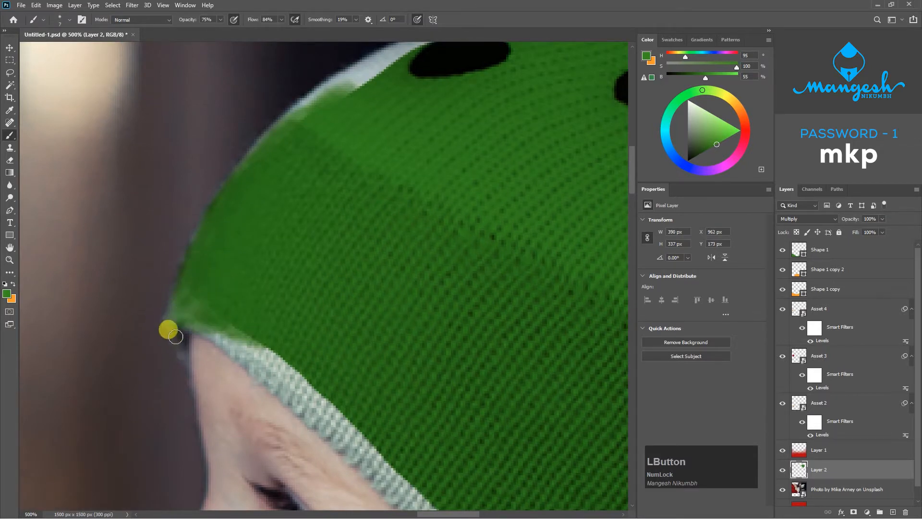
pyautogui.moveTo(170, 323); pyautogui.dragTo(129, 371)
pyautogui.press('[')
pyautogui.press('[')
pyautogui.press('[')
pyautogui.press('Escape')
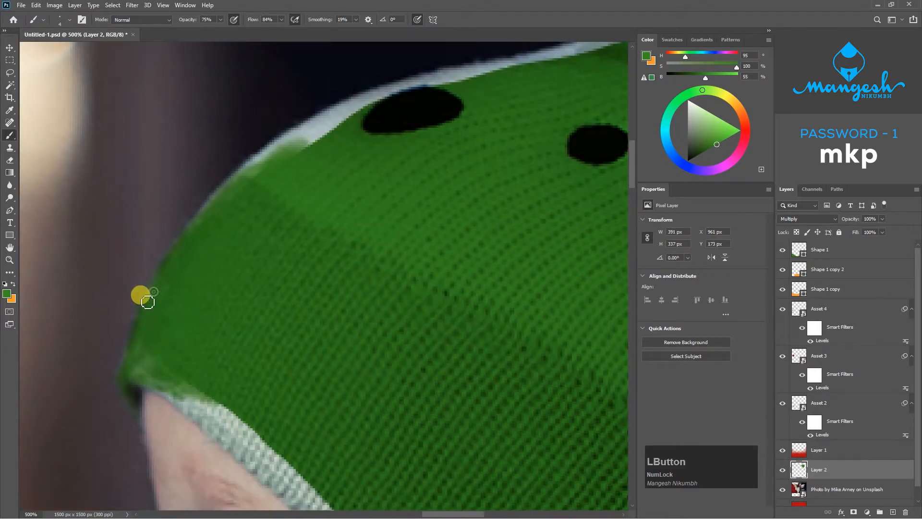
# Refine the hat's front outline and paint green along the pale top edge beside the black eye spot.
pyautogui.moveTo(199, 218); pyautogui.dragTo(146, 324)
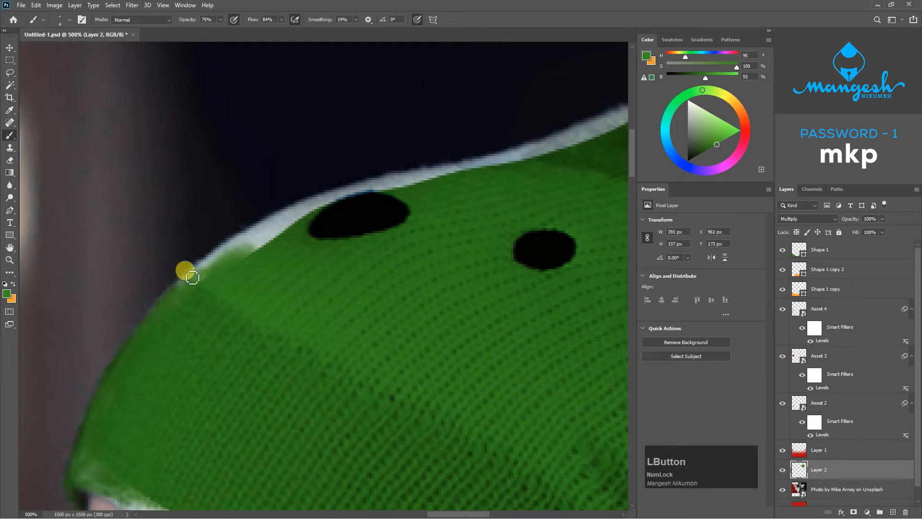
pyautogui.moveTo(192, 278); pyautogui.dragTo(211, 280)
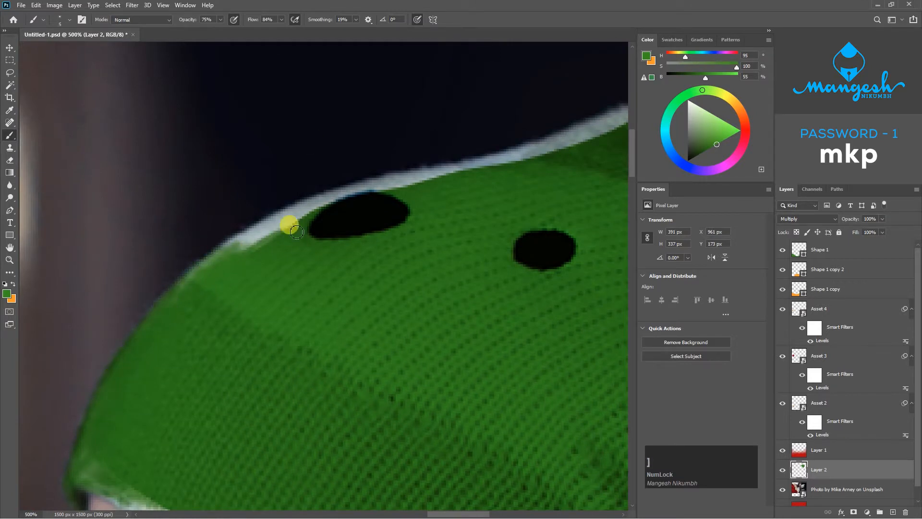
pyautogui.moveTo(282, 224)
pyautogui.mouseDown()
pyautogui.moveTo(273, 239)
pyautogui.moveTo(297, 221)
pyautogui.mouseUp()
pyautogui.press('[')
pyautogui.press('[')
pyautogui.moveTo(411, 189)
pyautogui.mouseDown()
pyautogui.moveTo(209, 310)
pyautogui.moveTo(169, 313)
pyautogui.moveTo(177, 321)
pyautogui.mouseUp()
pyautogui.moveTo(412, 212); pyautogui.dragTo(371, 266)
pyautogui.moveTo(196, 347)
pyautogui.mouseDown()
pyautogui.moveTo(360, 314)
pyautogui.moveTo(356, 306)
pyautogui.moveTo(288, 336)
pyautogui.moveTo(379, 290)
pyautogui.moveTo(193, 354)
pyautogui.mouseUp()
pyautogui.moveTo(277, 316); pyautogui.dragTo(320, 305)
pyautogui.moveTo(332, 300); pyautogui.dragTo(169, 342)
pyautogui.moveTo(169, 341)
pyautogui.mouseDown()
pyautogui.moveTo(199, 335)
pyautogui.moveTo(249, 296)
pyautogui.moveTo(312, 395)
pyautogui.moveTo(205, 329)
pyautogui.moveTo(126, 258)
pyautogui.mouseUp()
# Paint green over the hat's remaining pale areas, including the ears, back edge and knitted brim, with a larger brush.
pyautogui.press(']')
pyautogui.press(']')
pyautogui.press(']')
pyautogui.moveTo(204, 281)
pyautogui.mouseDown()
pyautogui.moveTo(267, 335)
pyautogui.moveTo(308, 327)
pyautogui.moveTo(194, 233)
pyautogui.mouseUp()
pyautogui.moveTo(228, 236)
pyautogui.mouseDown()
pyautogui.moveTo(282, 223)
pyautogui.moveTo(321, 270)
pyautogui.moveTo(344, 264)
pyautogui.moveTo(365, 124)
pyautogui.mouseUp()
pyautogui.moveTo(290, 192)
pyautogui.mouseDown()
pyautogui.moveTo(243, 327)
pyautogui.moveTo(248, 386)
pyautogui.mouseUp()
pyautogui.moveTo(241, 252); pyautogui.dragTo(236, 109)
pyautogui.moveTo(241, 231); pyautogui.dragTo(217, 399)
pyautogui.moveTo(223, 262); pyautogui.dragTo(317, 98)
pyautogui.moveTo(327, 192); pyautogui.dragTo(299, 284)
pyautogui.moveTo(330, 172)
pyautogui.mouseDown()
pyautogui.moveTo(289, 320)
pyautogui.moveTo(214, 443)
pyautogui.mouseUp()
pyautogui.moveTo(212, 440); pyautogui.dragTo(325, 279)
pyautogui.moveTo(321, 282); pyautogui.dragTo(275, 376)
pyautogui.moveTo(268, 385)
pyautogui.mouseDown()
pyautogui.moveTo(288, 339)
pyautogui.moveTo(200, 312)
pyautogui.moveTo(241, 339)
pyautogui.moveTo(387, 364)
pyautogui.moveTo(301, 408)
pyautogui.moveTo(307, 373)
pyautogui.moveTo(144, 200)
pyautogui.moveTo(290, 361)
pyautogui.moveTo(447, 477)
pyautogui.mouseUp()
pyautogui.moveTo(342, 350)
pyautogui.mouseDown()
pyautogui.moveTo(442, 450)
pyautogui.moveTo(274, 307)
pyautogui.moveTo(348, 394)
pyautogui.mouseUp()
pyautogui.moveTo(283, 309); pyautogui.dragTo(382, 407)
pyautogui.moveTo(367, 406)
pyautogui.mouseDown()
pyautogui.moveTo(322, 340)
pyautogui.moveTo(402, 400)
pyautogui.moveTo(274, 306)
pyautogui.moveTo(320, 347)
pyautogui.moveTo(240, 245)
pyautogui.moveTo(131, 181)
pyautogui.moveTo(241, 271)
pyautogui.mouseUp()
pyautogui.hotkey('ctrl', '-')
pyautogui.hotkey('ctrl', '-')
pyautogui.hotkey('ctrl', '-')
pyautogui.hotkey('ctrl', '-')
pyautogui.hotkey('ctrl', '-')
pyautogui.hotkey('ctrl', '-')
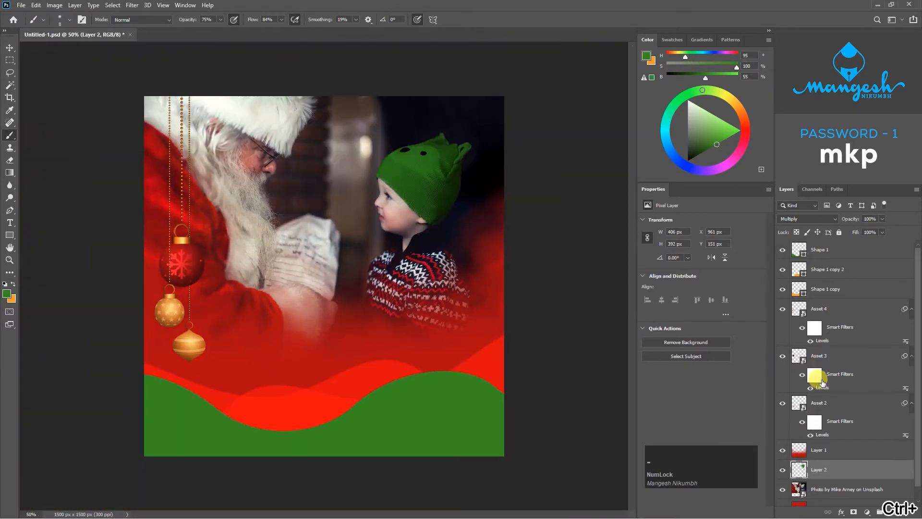
# Set the green hat paint layer's blend mode to Overlay, and compare the hat with and without the paint.
pyautogui.click(783, 471)
pyautogui.click(783, 470)
pyautogui.click(783, 471)
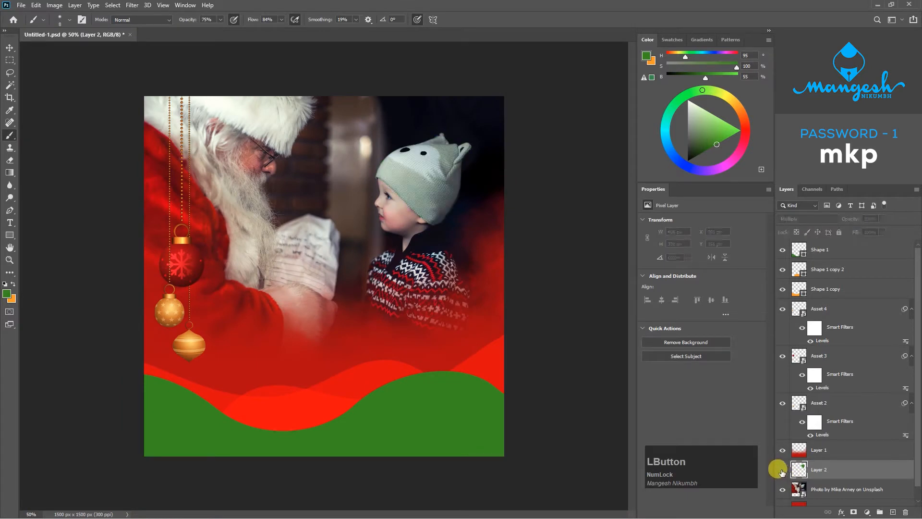
pyautogui.click(783, 471)
pyautogui.click(809, 220)
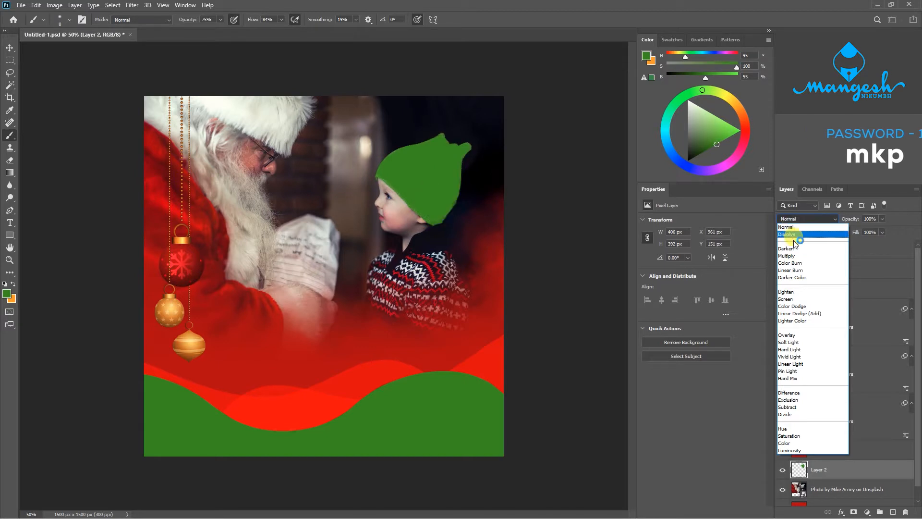
pyautogui.click(795, 336)
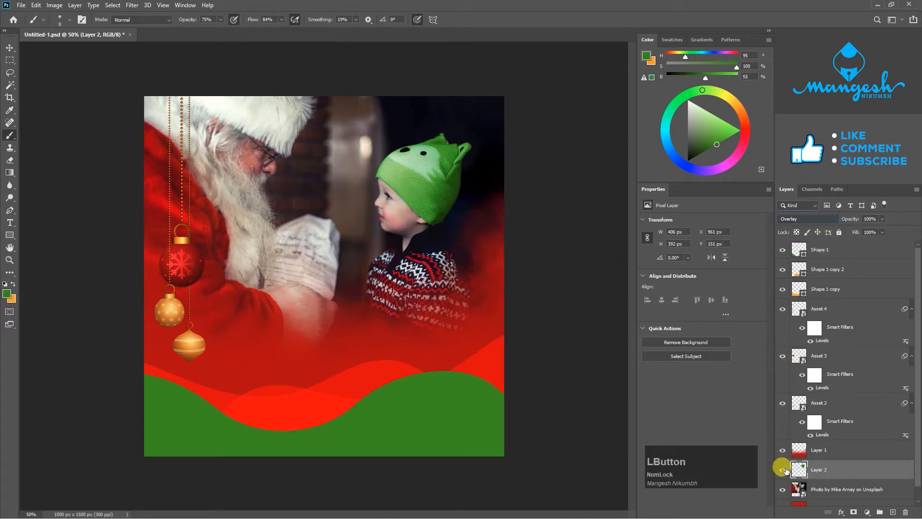
pyautogui.click(783, 468)
pyautogui.click(783, 468)
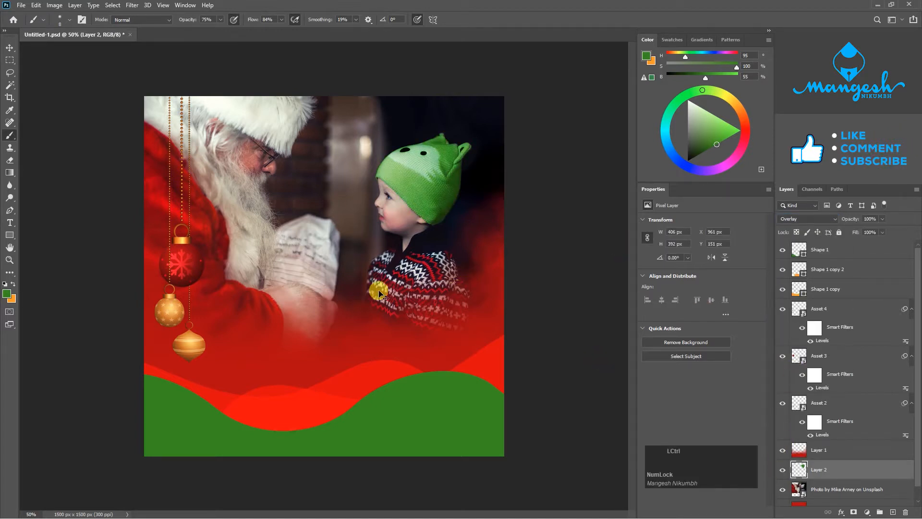
pyautogui.hotkey('ctrl', '+')
pyautogui.hotkey('ctrl', '-')
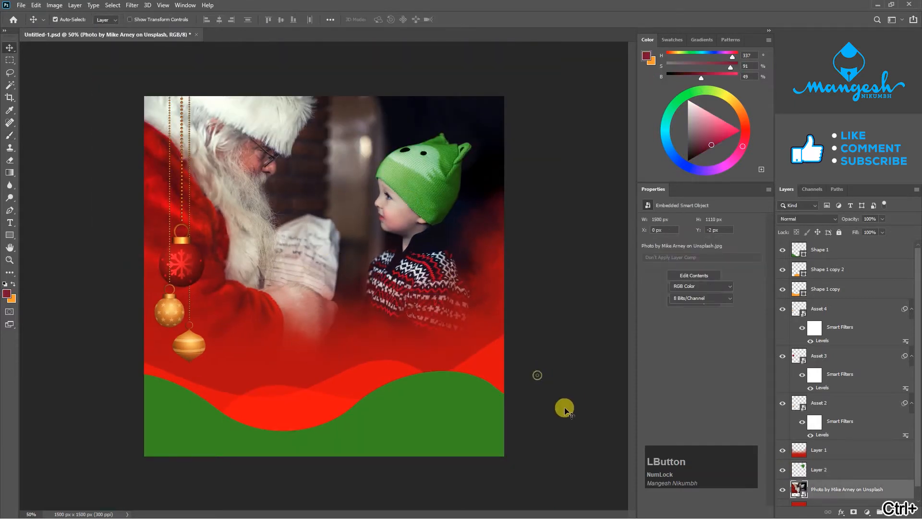
# Convert the Santa photo layer to a Smart Object and open its contents for editing.
pyautogui.click(566, 409)
pyautogui.click(408, 198)
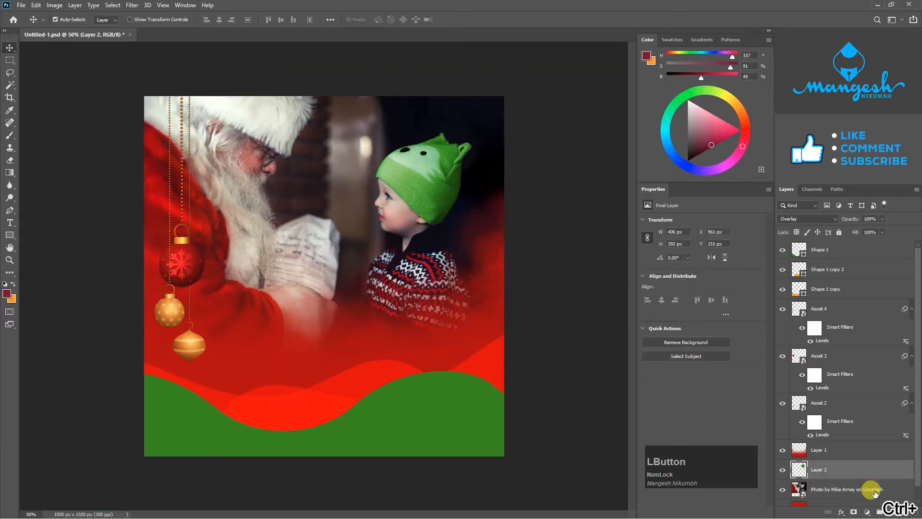
pyautogui.click(873, 490)
pyautogui.click(783, 490)
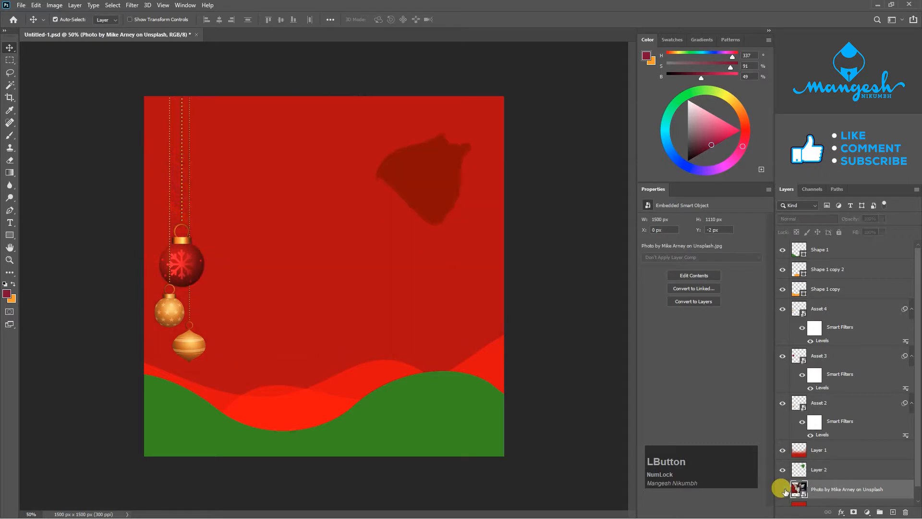
pyautogui.click(783, 490)
pyautogui.rightClick(886, 489)
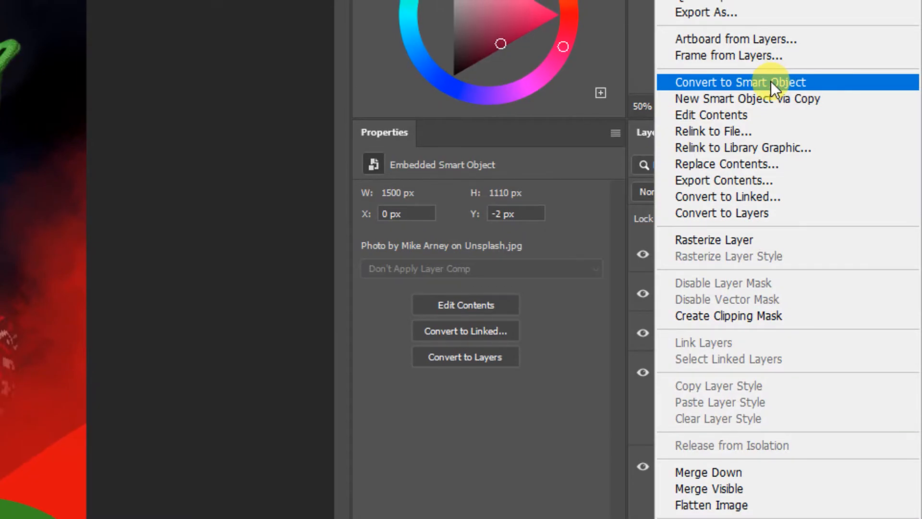
pyautogui.click(771, 82)
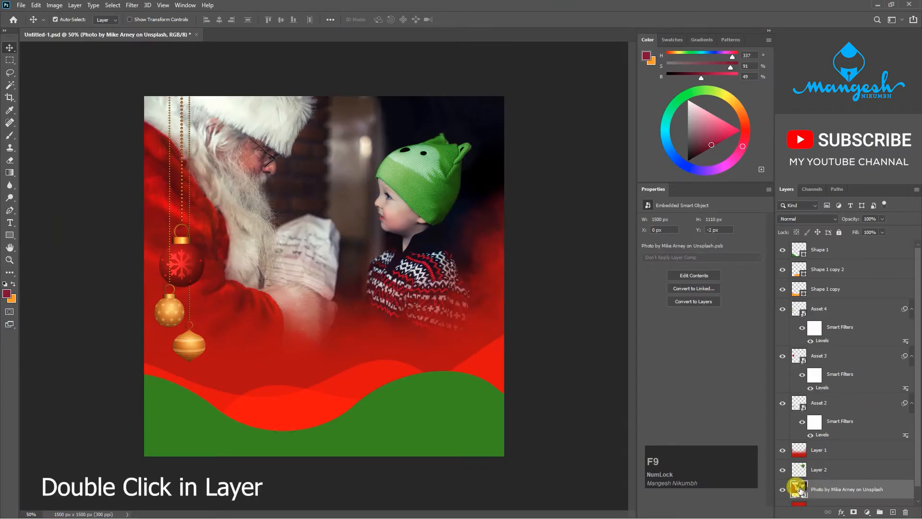
pyautogui.doubleClick(798, 489)
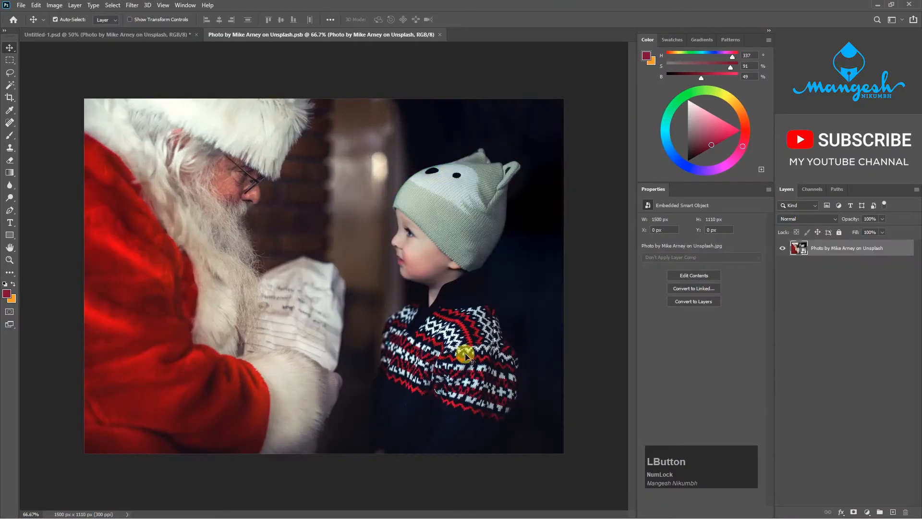
# Arrange the photo and the post design side by side as 2-up Vertical, and collapse the color and properties panels.
pyautogui.click(172, 35)
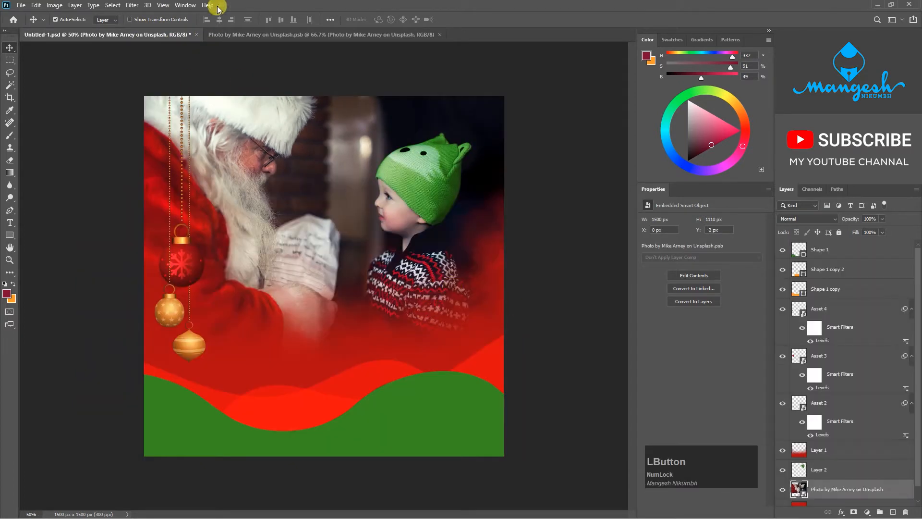
pyautogui.click(258, 36)
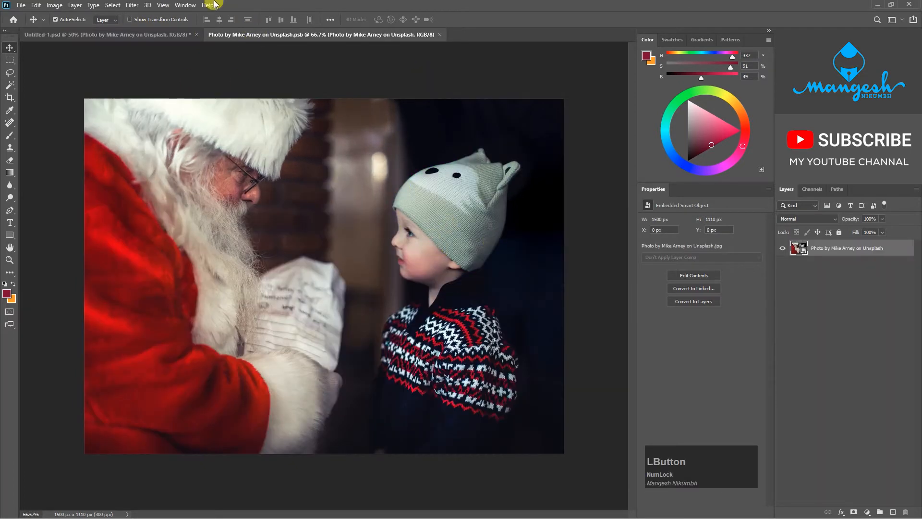
pyautogui.click(187, 5)
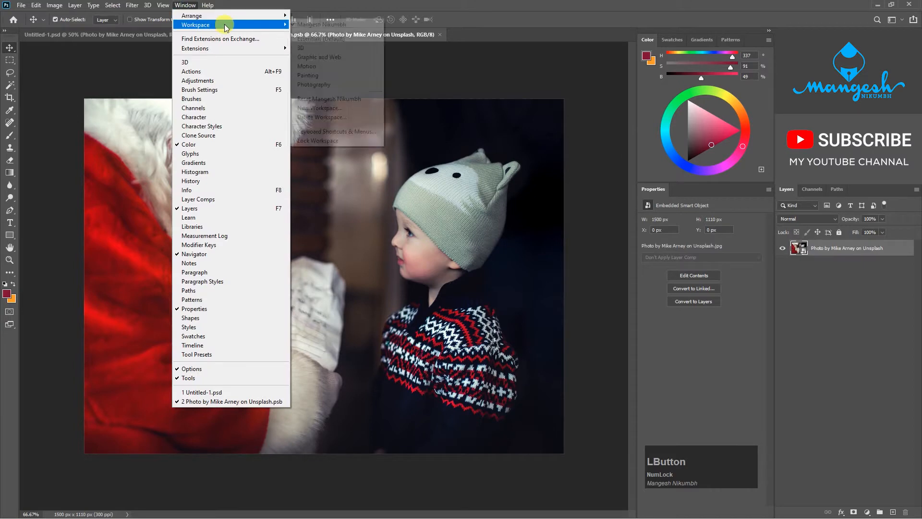
pyautogui.moveTo(240, 15)
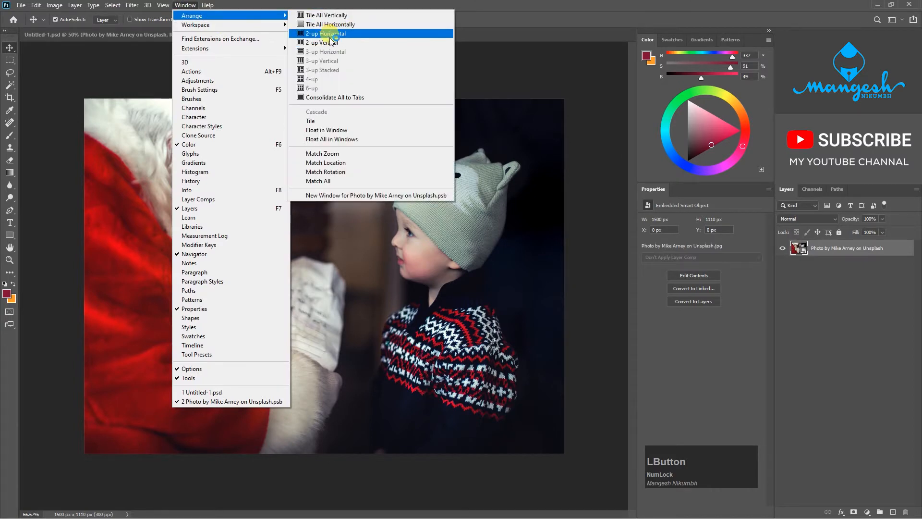
pyautogui.click(330, 43)
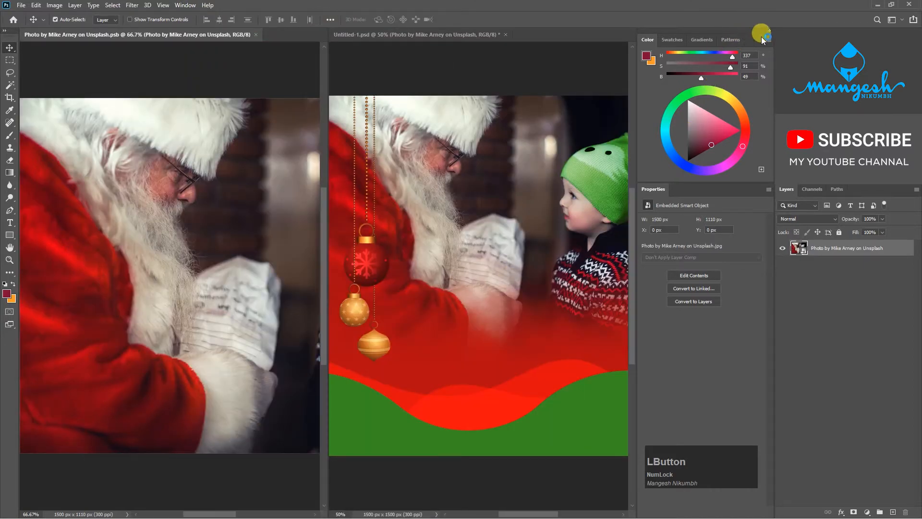
pyautogui.click(768, 32)
pyautogui.click(535, 267)
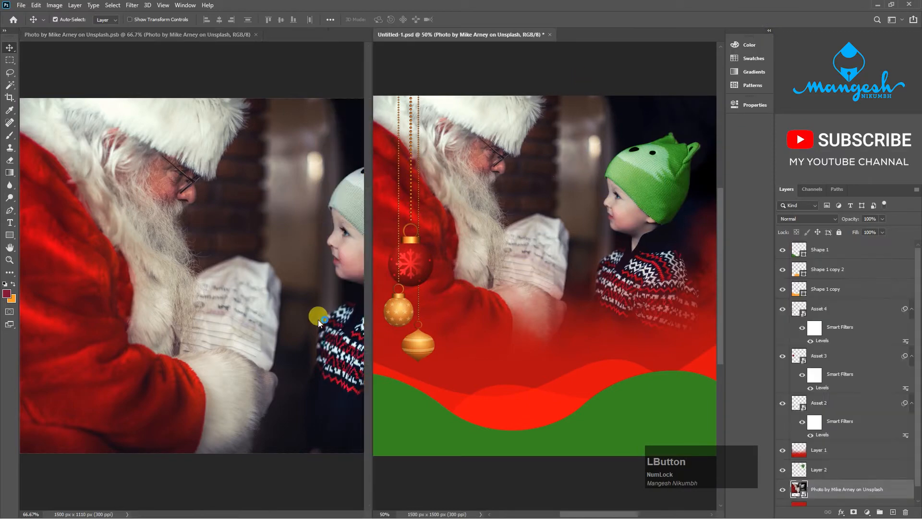
# Start a Color Range selection on the opened photo and sample the red pattern of the boy's sweater.
pyautogui.click(318, 319)
pyautogui.hotkey('ctrl', '+')
pyautogui.moveTo(322, 313); pyautogui.dragTo(333, 244)
pyautogui.moveTo(145, 295); pyautogui.dragTo(21, 283)
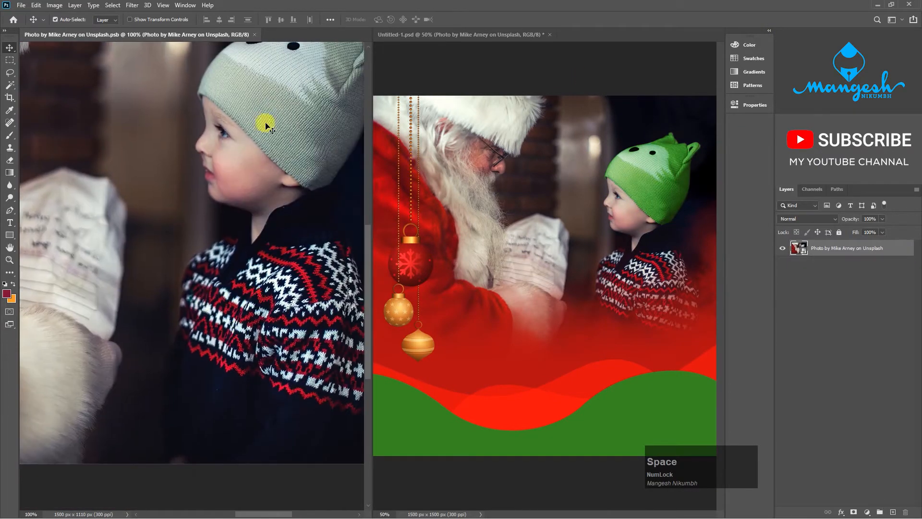
pyautogui.moveTo(295, 231); pyautogui.dragTo(233, 248)
pyautogui.click(114, 6)
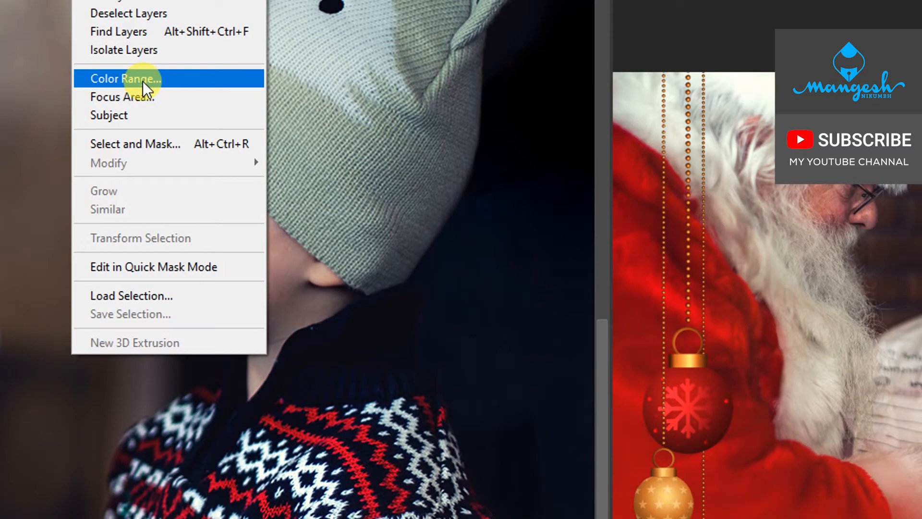
pyautogui.click(143, 82)
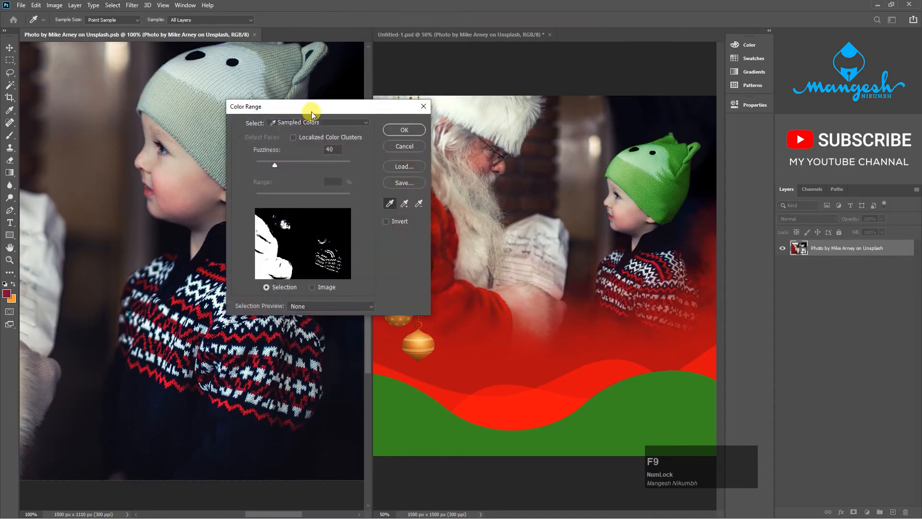
pyautogui.moveTo(312, 115); pyautogui.dragTo(477, 129)
pyautogui.click(286, 347)
pyautogui.hotkey('ctrl', '=')
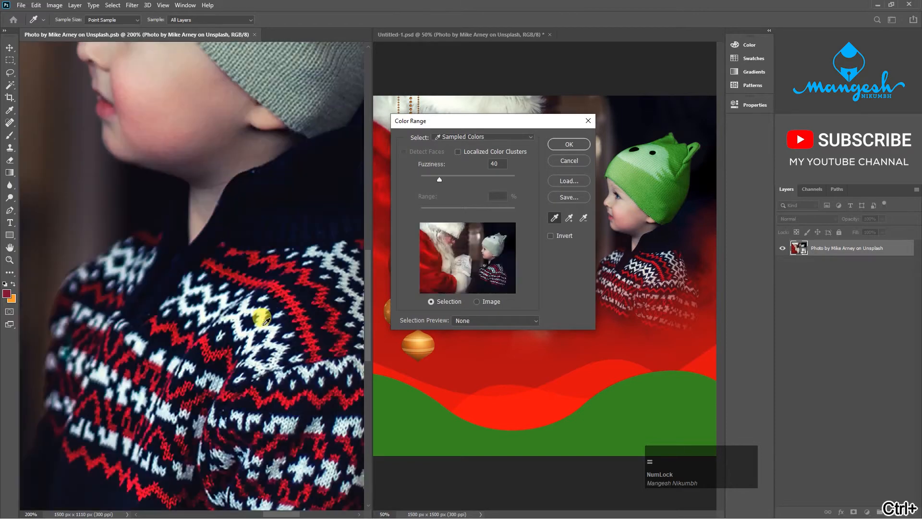
pyautogui.click(283, 291)
# Add further red and darker red tones of the sweater's pattern to the Color Range sample and create the selection.
pyautogui.moveTo(308, 363); pyautogui.dragTo(225, 294)
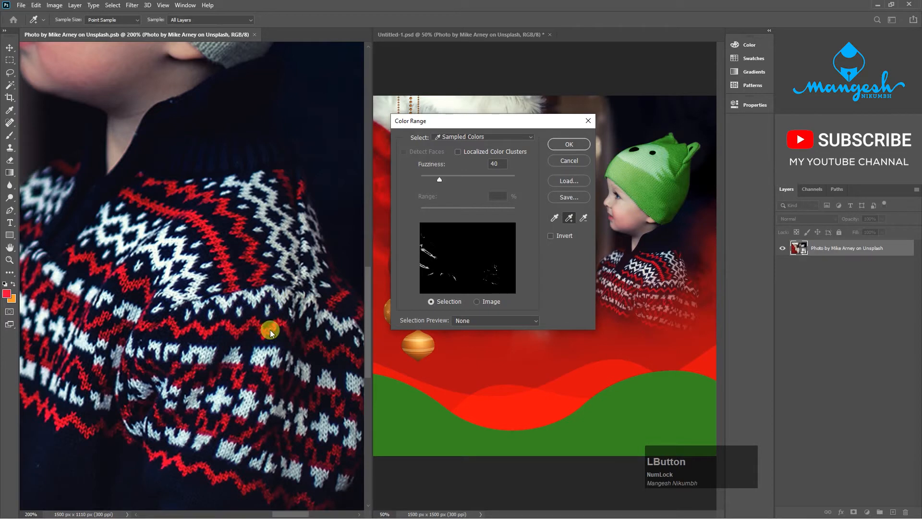
pyautogui.moveTo(266, 340); pyautogui.dragTo(283, 317)
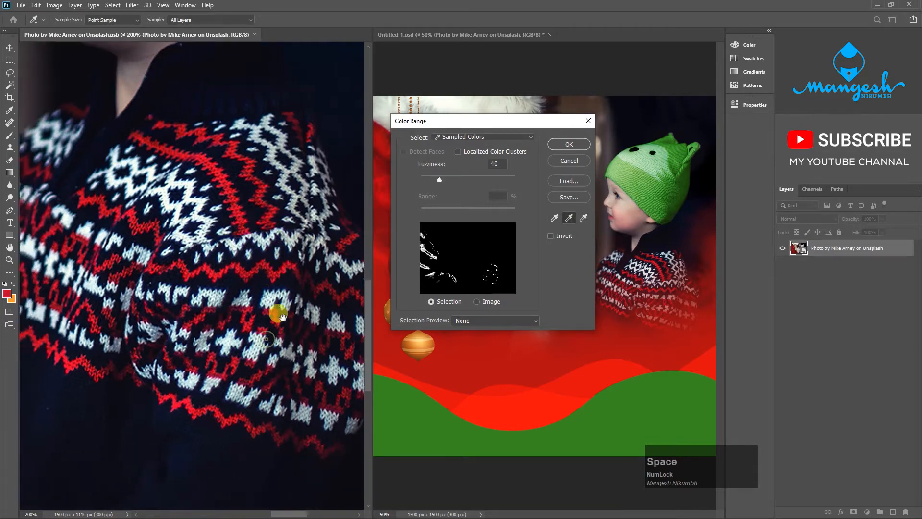
pyautogui.click(337, 448)
pyautogui.hotkey('ctrl', 'z')
pyautogui.click(337, 445)
pyautogui.hotkey('ctrl', 'z')
pyautogui.click(317, 442)
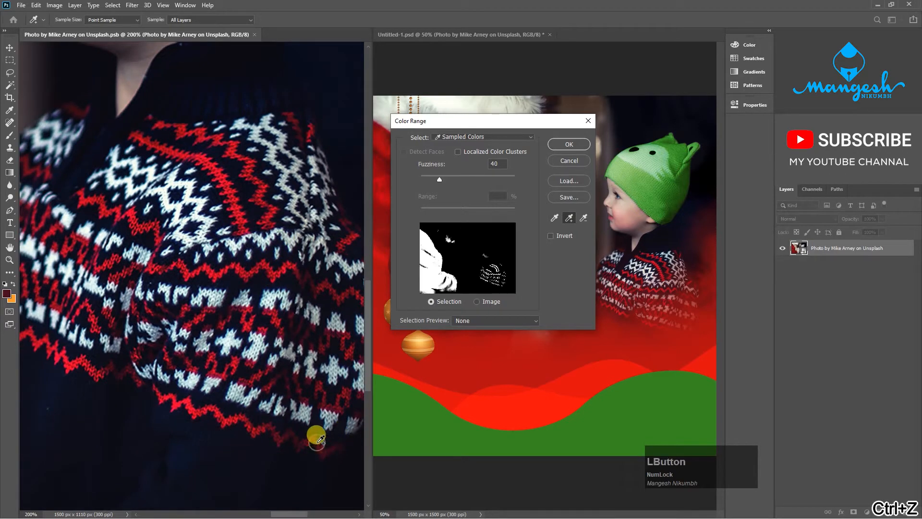
pyautogui.moveTo(64, 334); pyautogui.dragTo(144, 346)
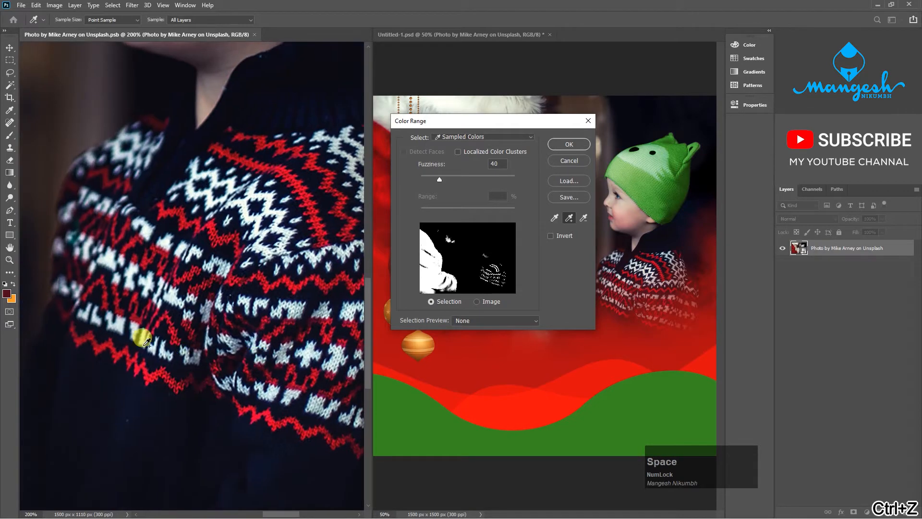
pyautogui.click(112, 233)
pyautogui.moveTo(246, 219); pyautogui.dragTo(96, 234)
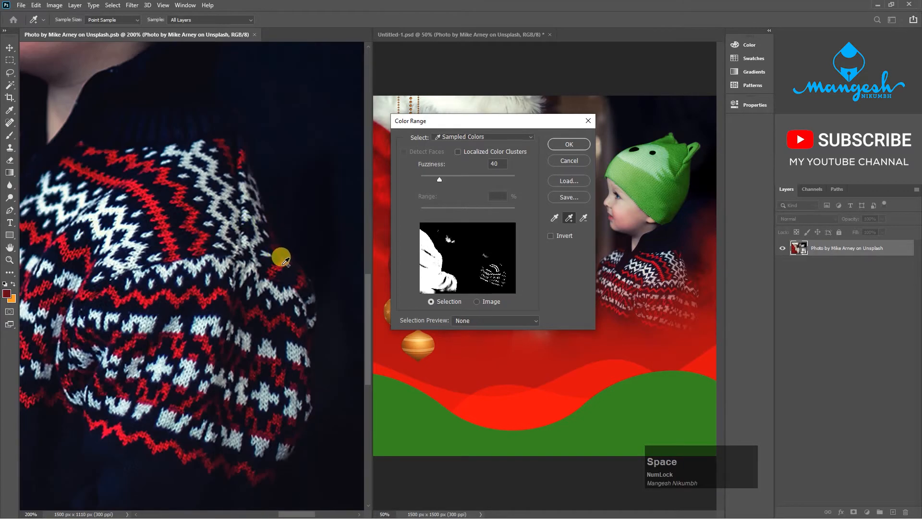
pyautogui.click(567, 144)
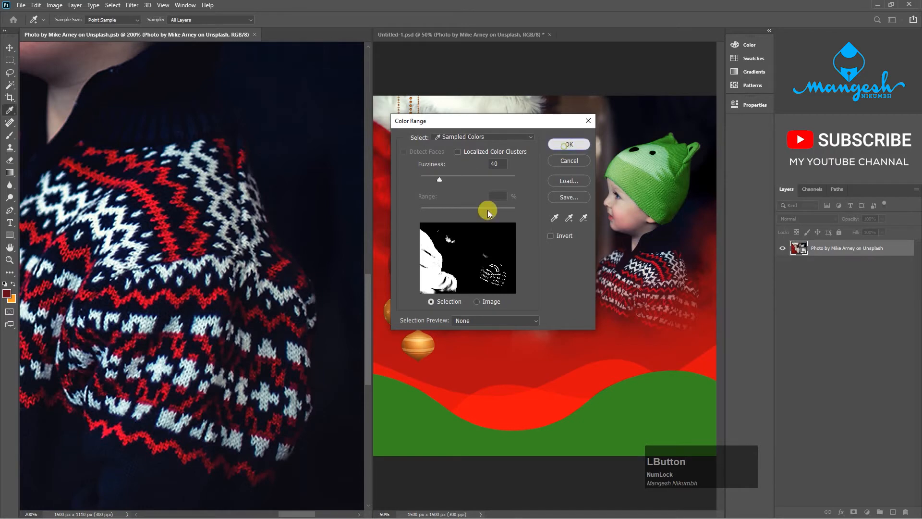
# Subtract Santa and the boy's face from the selection with the Lasso tool, leaving only the sweater's red pattern.
pyautogui.hotkey('ctrl', '-')
pyautogui.hotkey('ctrl', '-')
pyautogui.hotkey('ctrl', '-')
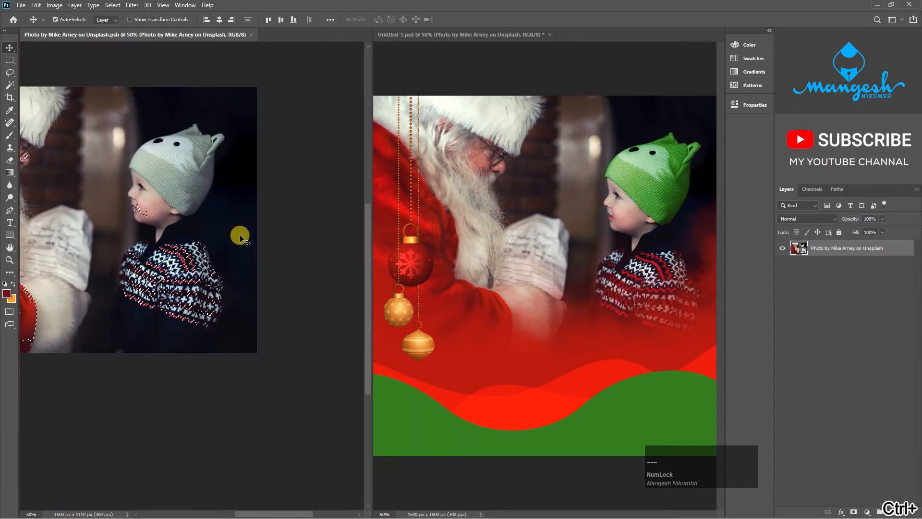
pyautogui.moveTo(238, 232)
pyautogui.mouseDown()
pyautogui.moveTo(255, 212)
pyautogui.moveTo(284, 211)
pyautogui.moveTo(231, 213)
pyautogui.moveTo(213, 355)
pyautogui.mouseUp()
pyautogui.click(10, 72)
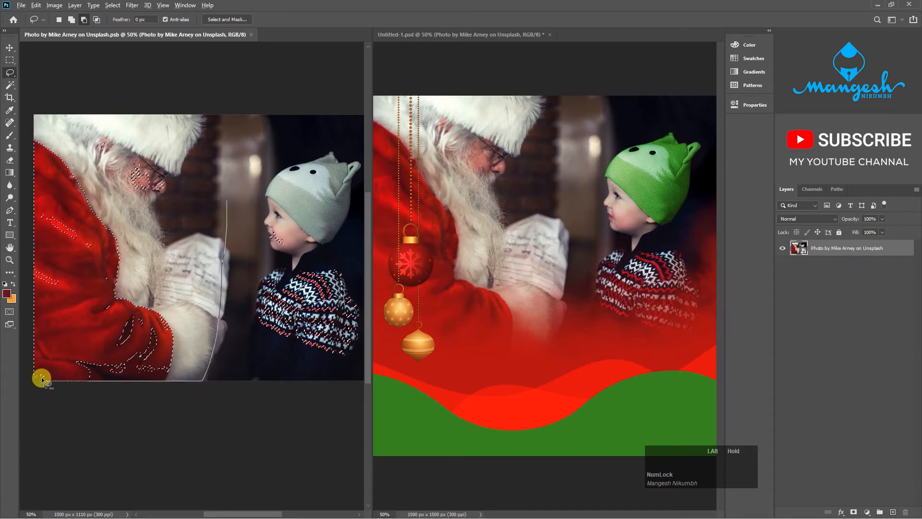
pyautogui.moveTo(161, 132); pyautogui.dragTo(290, 258)
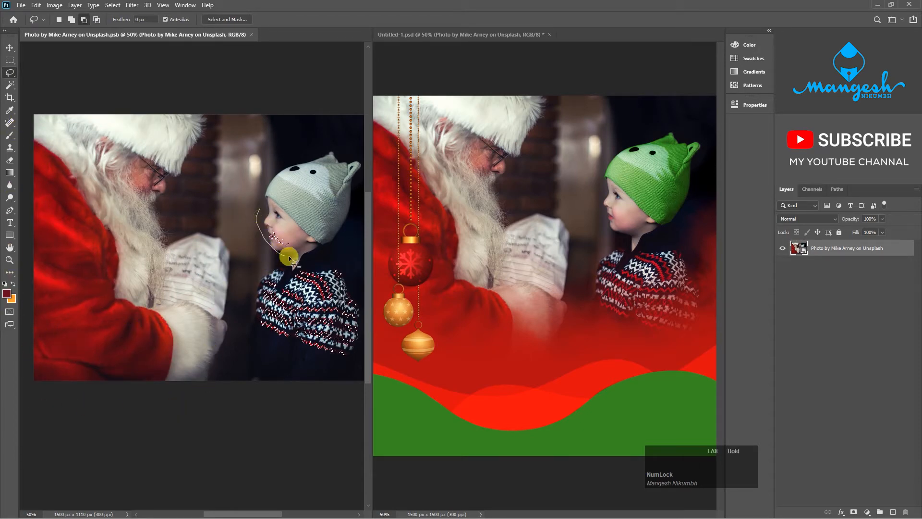
pyautogui.moveTo(285, 210); pyautogui.dragTo(230, 251)
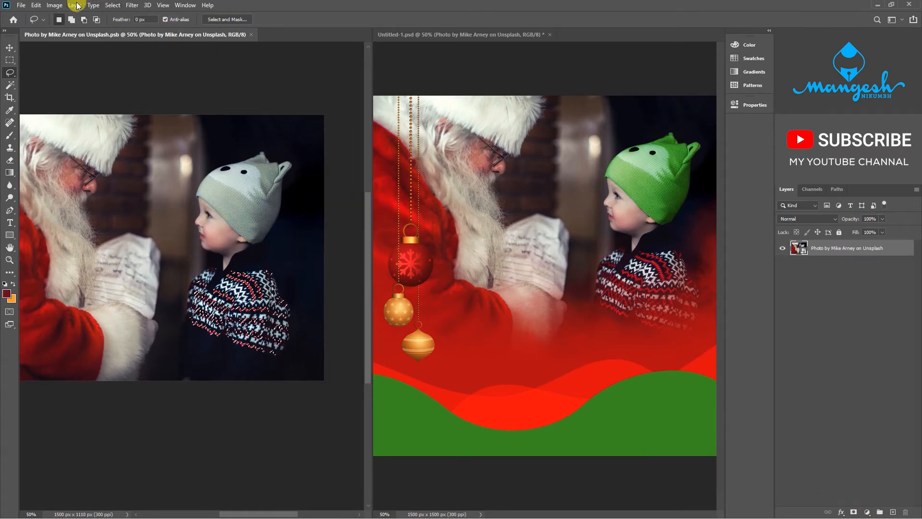
# Apply a Hue/Saturation adjustment with hue -180 to the sweater's selected red pattern, and deselect it.
pyautogui.click(48, 5)
pyautogui.moveTo(77, 31)
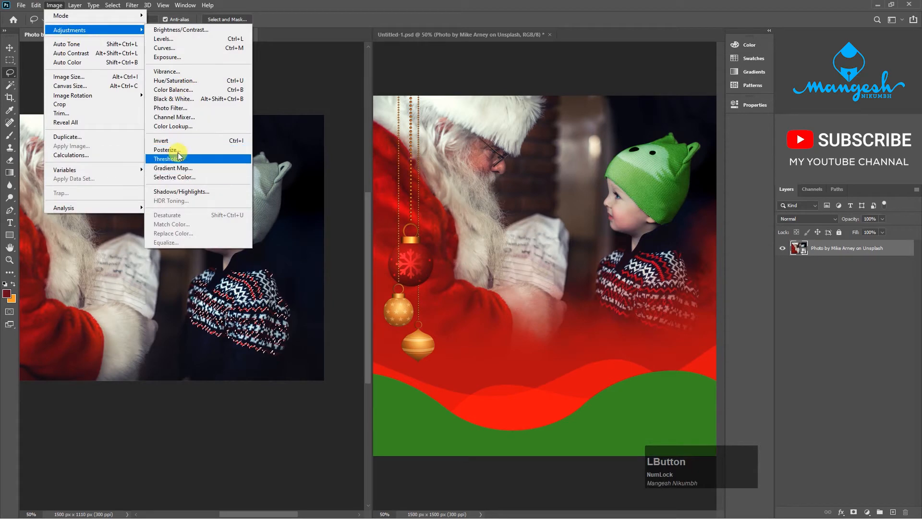
pyautogui.click(173, 86)
pyautogui.moveTo(356, 157); pyautogui.dragTo(118, 358)
pyautogui.hotkey('ctrl', '+')
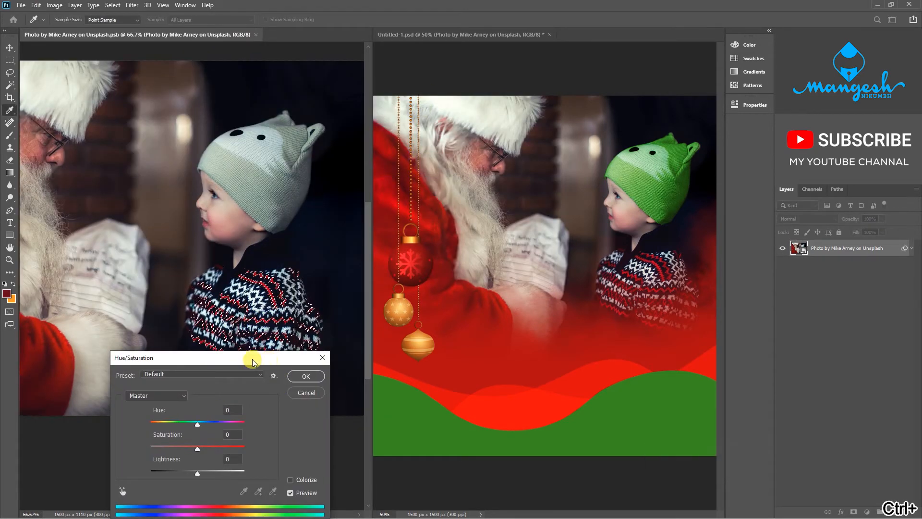
pyautogui.moveTo(249, 358); pyautogui.dragTo(160, 341)
pyautogui.moveTo(114, 412); pyautogui.dragTo(27, 414)
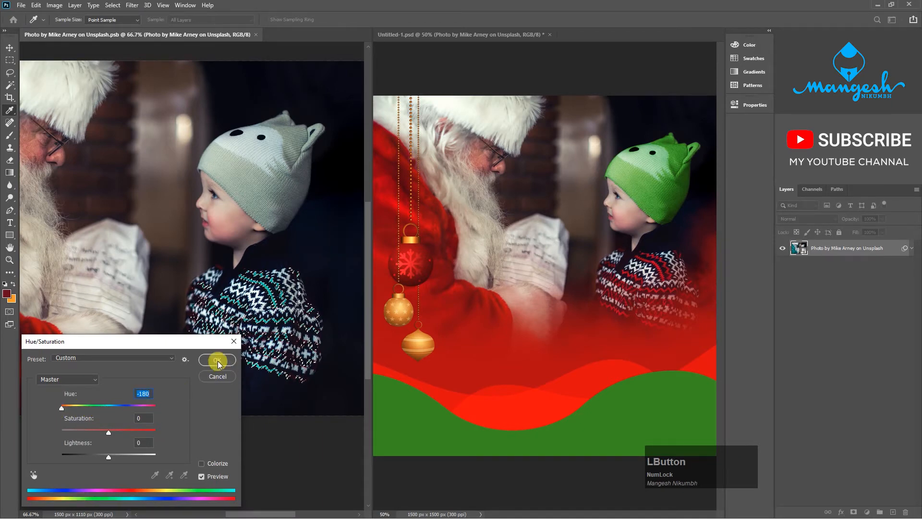
pyautogui.click(217, 361)
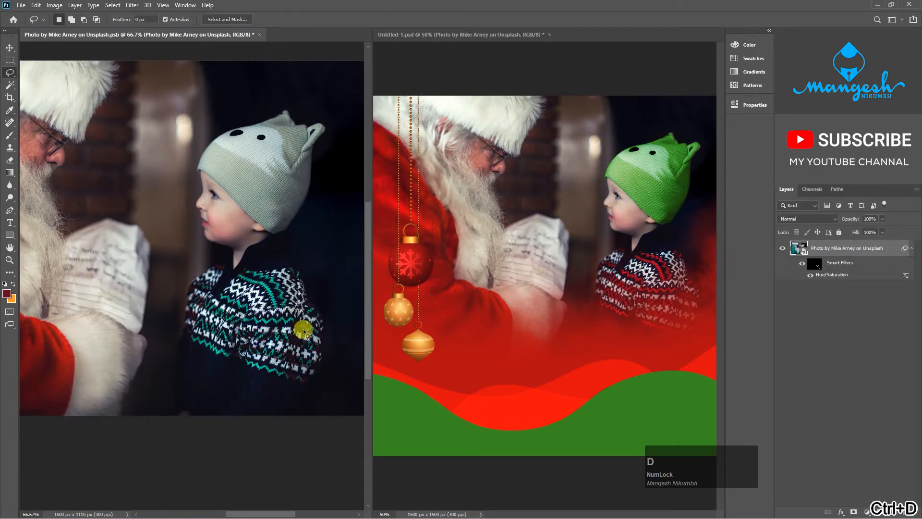
# Close the edited photo smart object and save its changes so the post takes on the recoloured sweater pattern.
pyautogui.hotkey('ctrl', 'w')
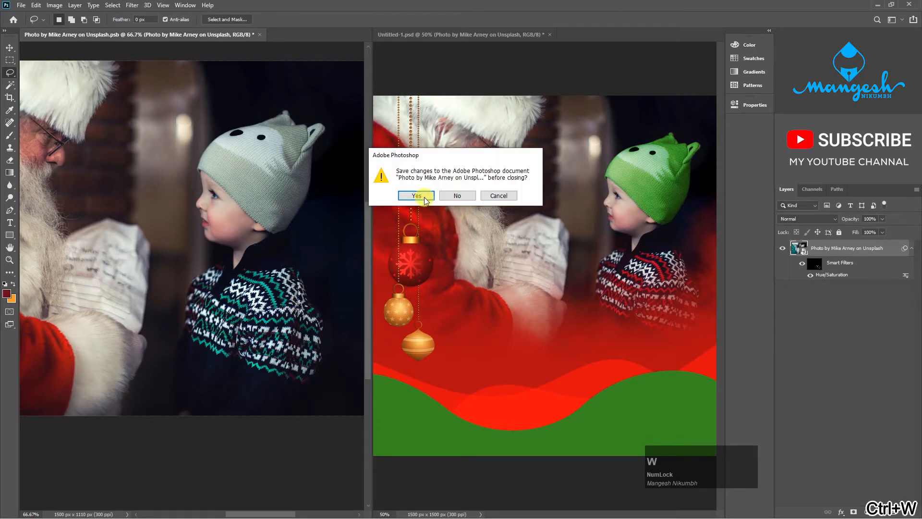
pyautogui.click(422, 253)
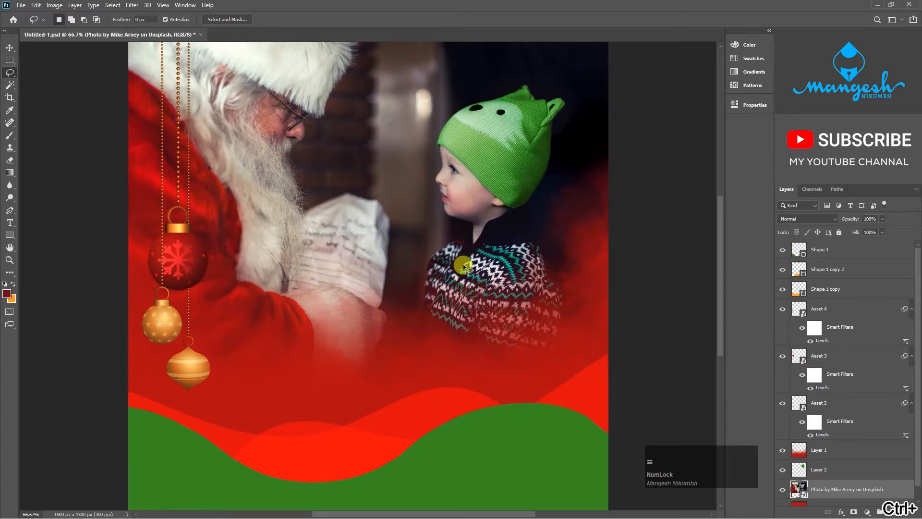
pyautogui.hotkey('ctrl', '-')
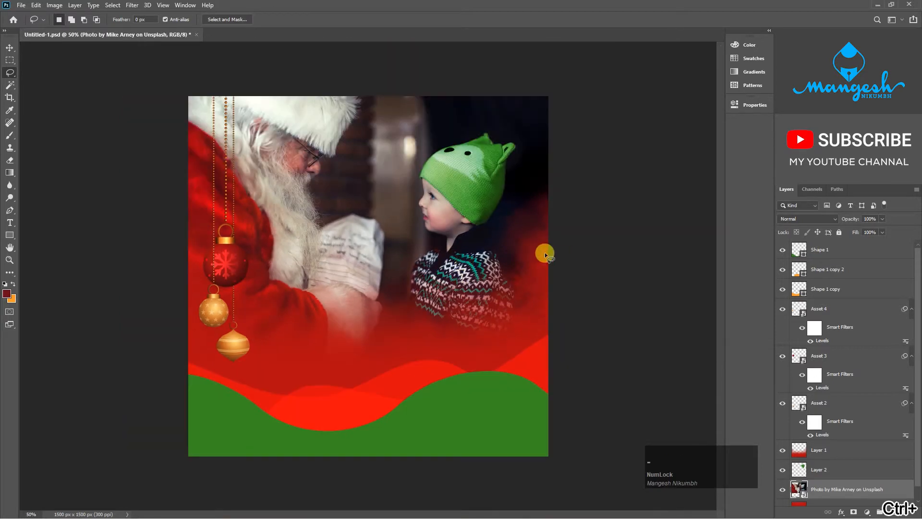
pyautogui.hotkey('ctrl', '+')
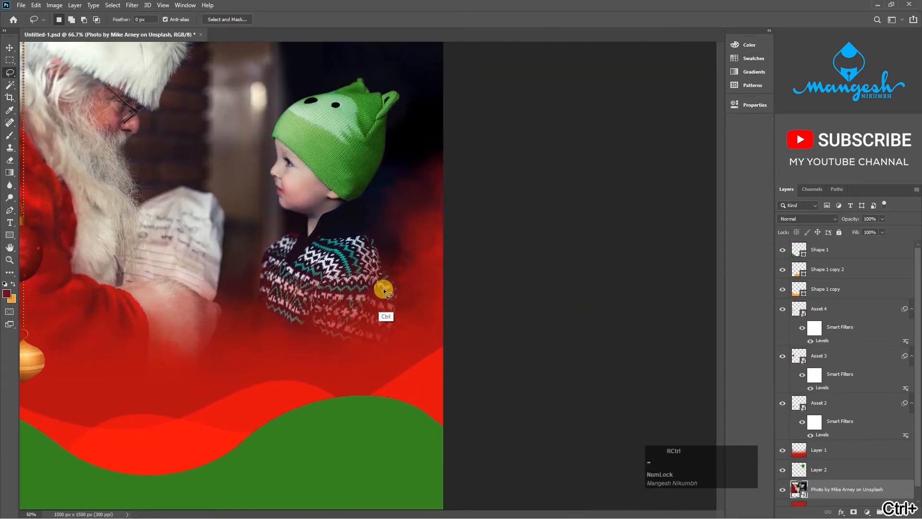
pyautogui.hotkey('ctrl', '-')
# Change the fill of the front green wave shape to a darker green, #036c00.
pyautogui.keyDown('ctrl'); pyautogui.click(439, 406); pyautogui.keyUp('ctrl')
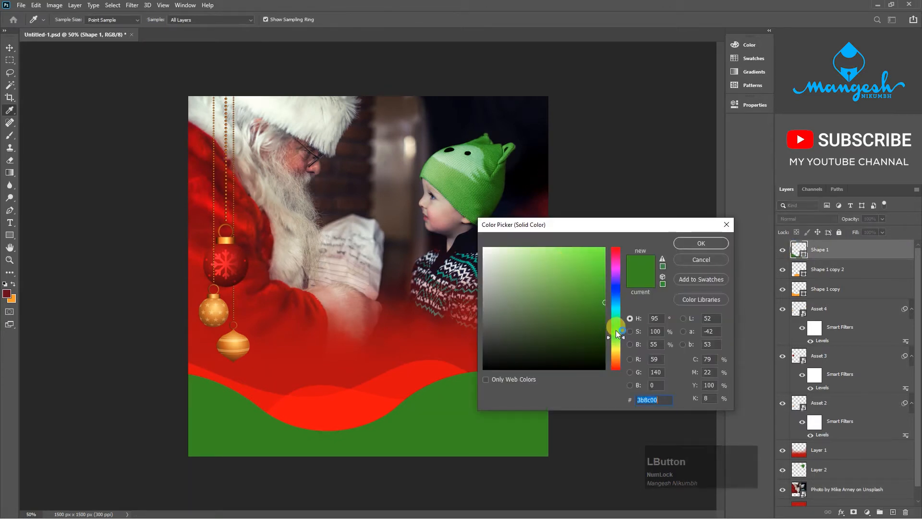
pyautogui.moveTo(614, 335)
pyautogui.mouseDown()
pyautogui.moveTo(621, 321)
pyautogui.moveTo(607, 318)
pyautogui.mouseUp()
pyautogui.click(616, 327)
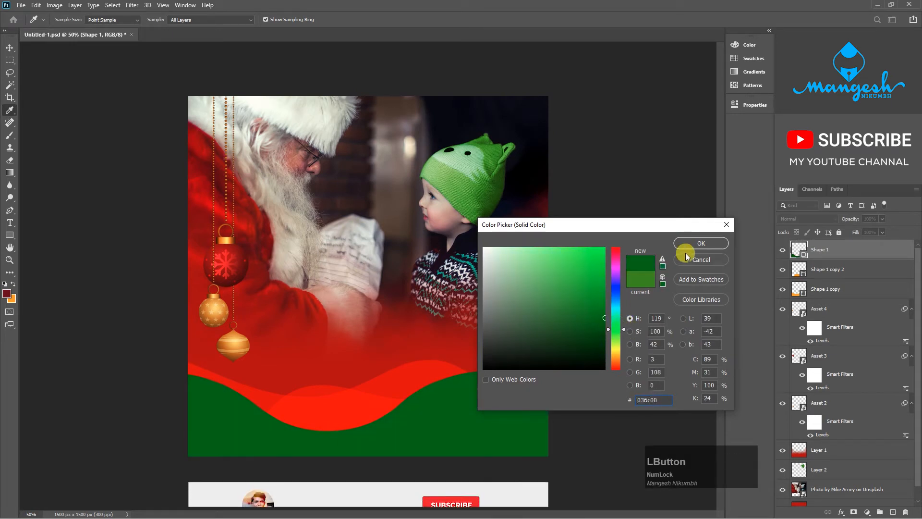
pyautogui.click(695, 244)
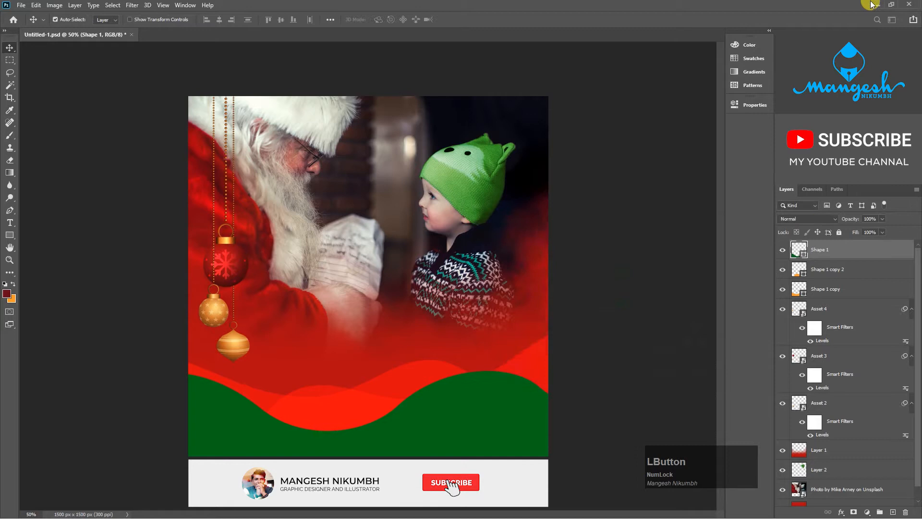
# Darken the hat's green overlay layer with a Levels adjustment, setting the midtone input level to about 0.61.
pyautogui.click(475, 194)
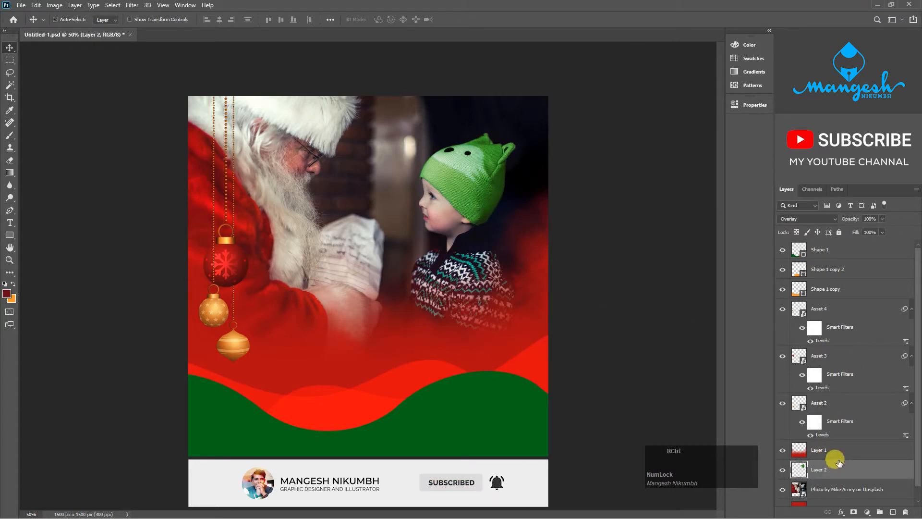
pyautogui.click(765, 29)
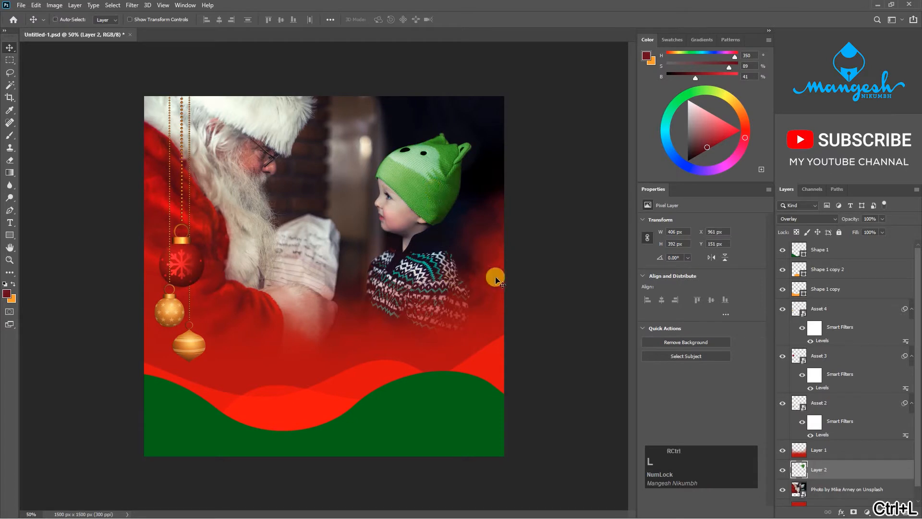
pyautogui.hotkey('ctrl', 'l')
pyautogui.moveTo(684, 372)
pyautogui.mouseDown()
pyautogui.moveTo(707, 365)
pyautogui.moveTo(701, 370)
pyautogui.mouseUp()
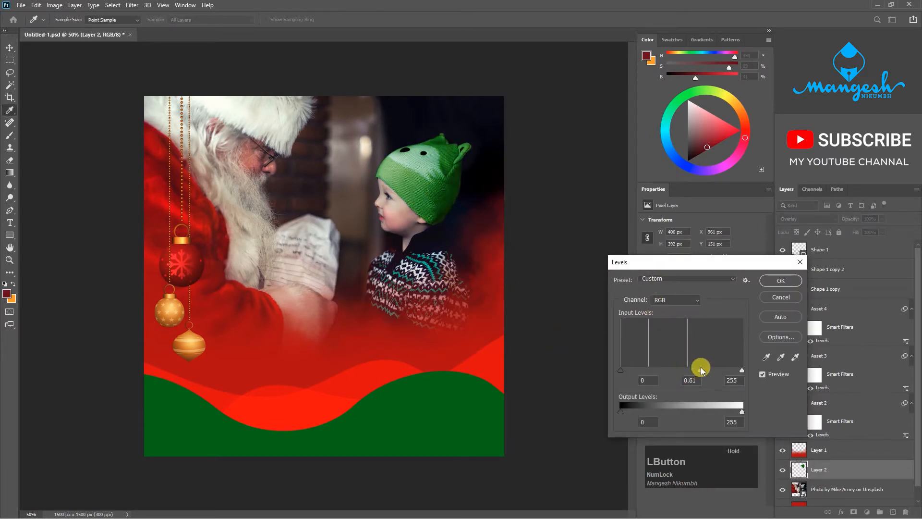
pyautogui.click(779, 280)
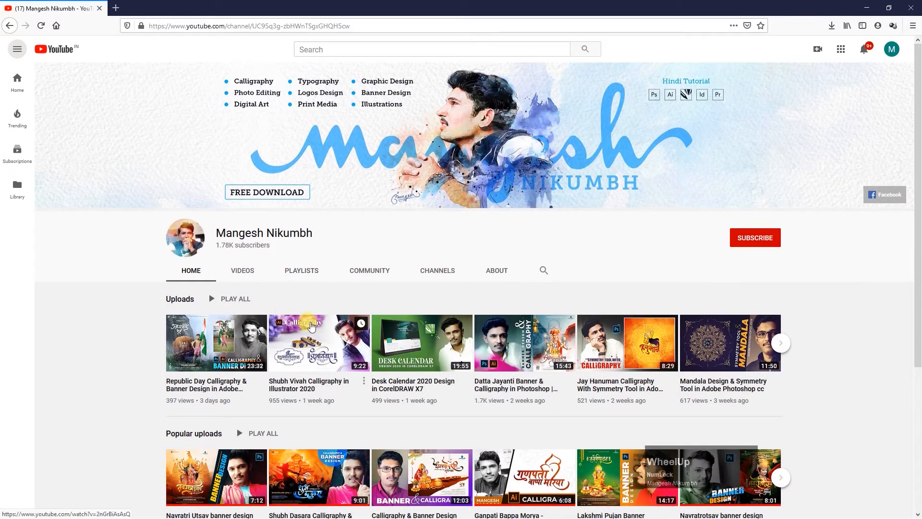
# Switch to the browser and look through the YouTube channel's home page, uploaded videos and playlists.
pyautogui.scroll(-3, 288, 237)
pyautogui.scroll(3, 385, 270)
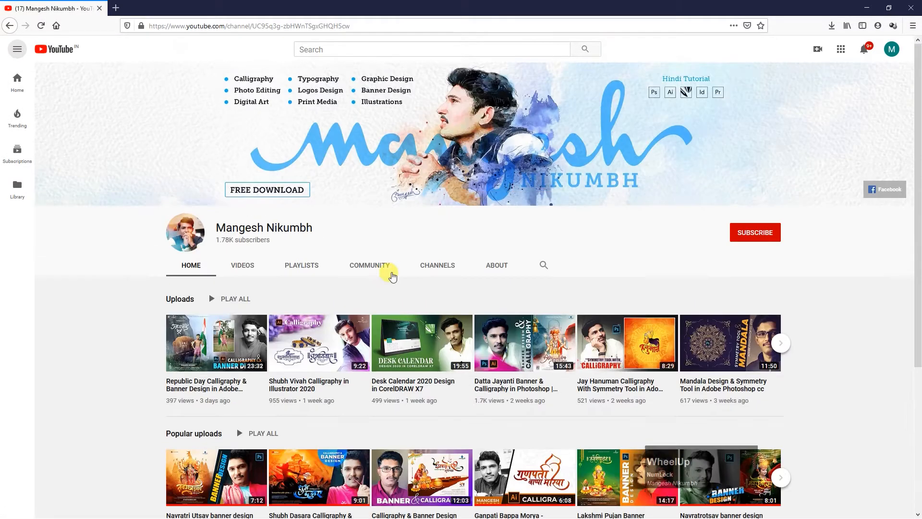
pyautogui.click(242, 223)
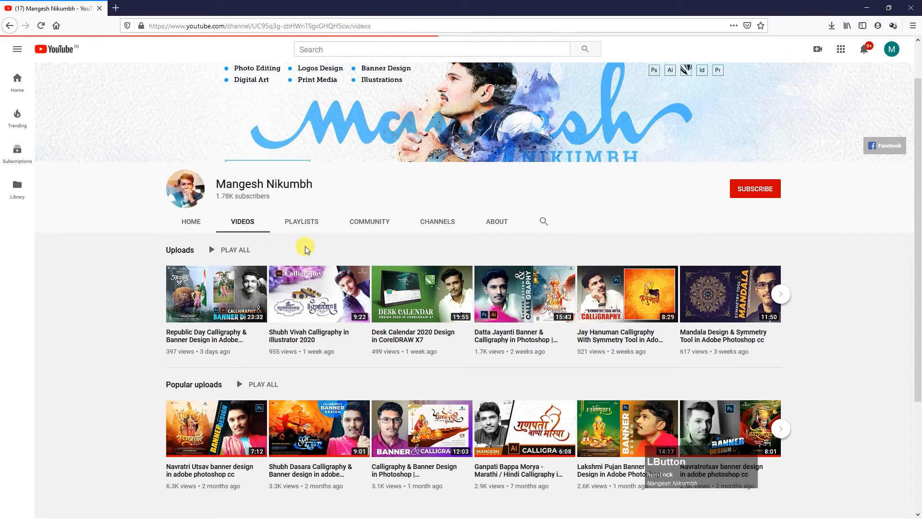
pyautogui.scroll(-2, 414, 333)
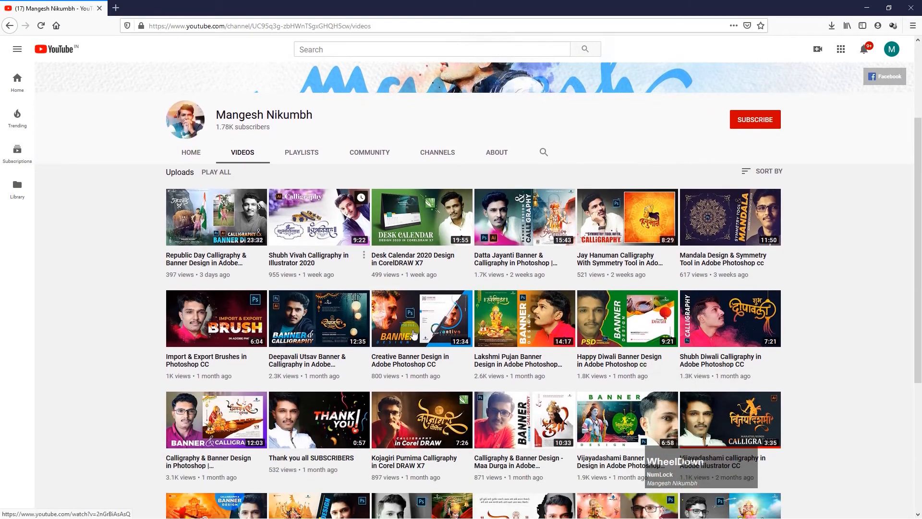
pyautogui.scroll(-10, 414, 333)
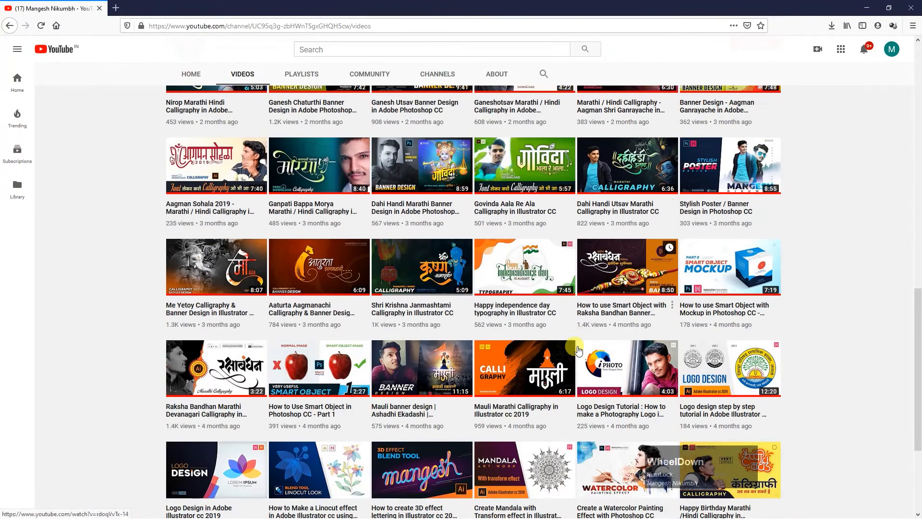
pyautogui.scroll(-4, 578, 350)
pyautogui.scroll(15, 401, 204)
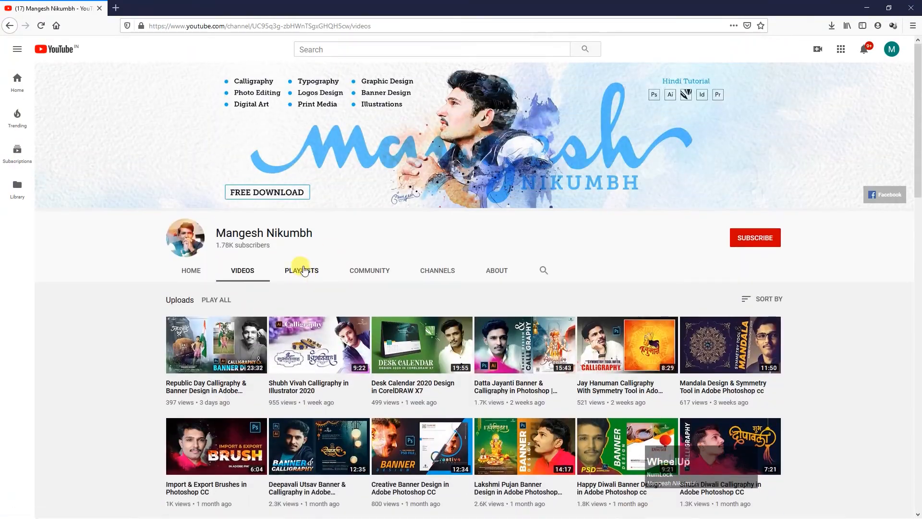
pyautogui.click(305, 269)
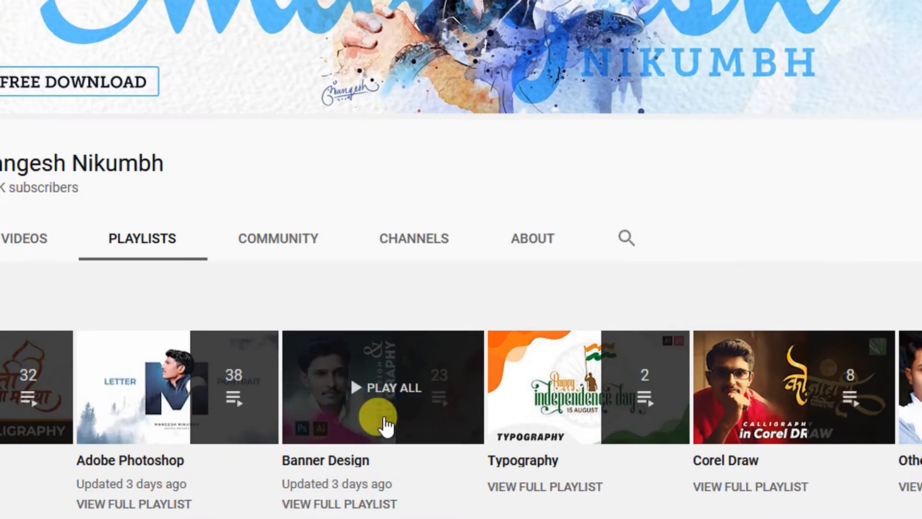
pyautogui.press('F9')
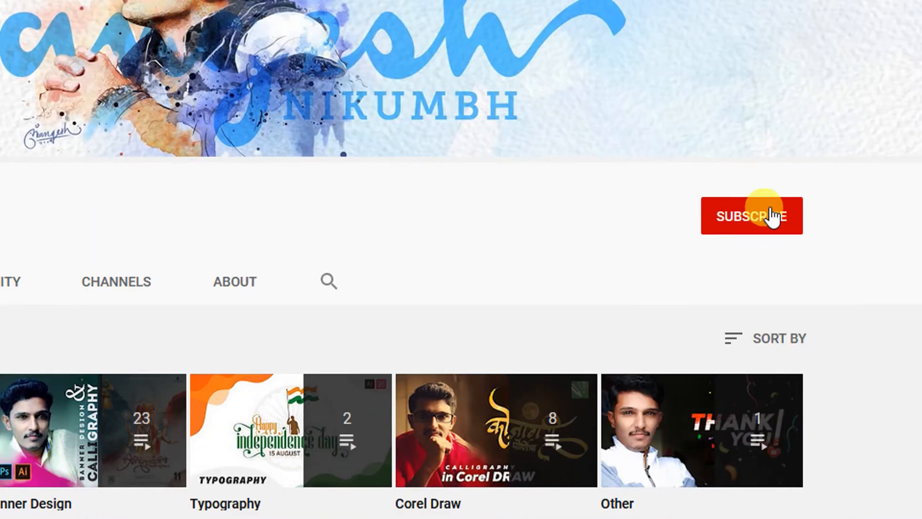
# Subscribe to the YouTube channel, set its notifications to All, and close the browser.
pyautogui.click(771, 216)
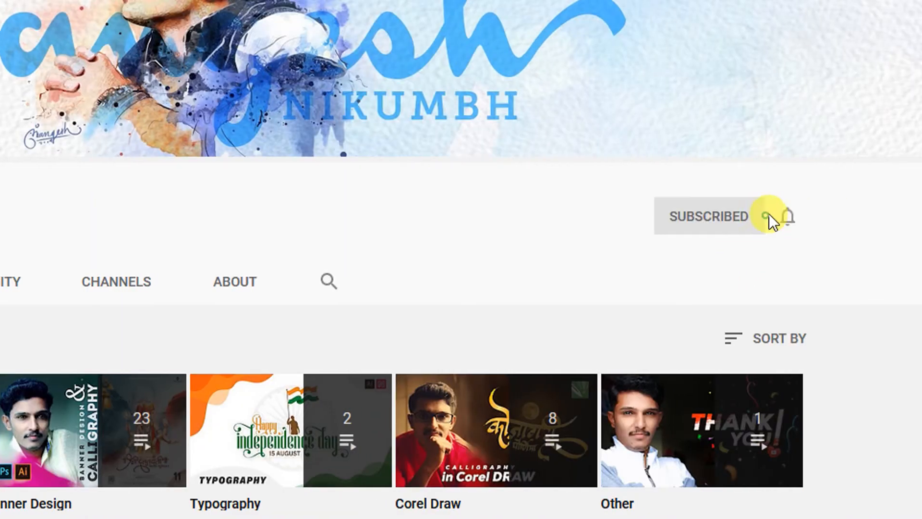
pyautogui.click(750, 226)
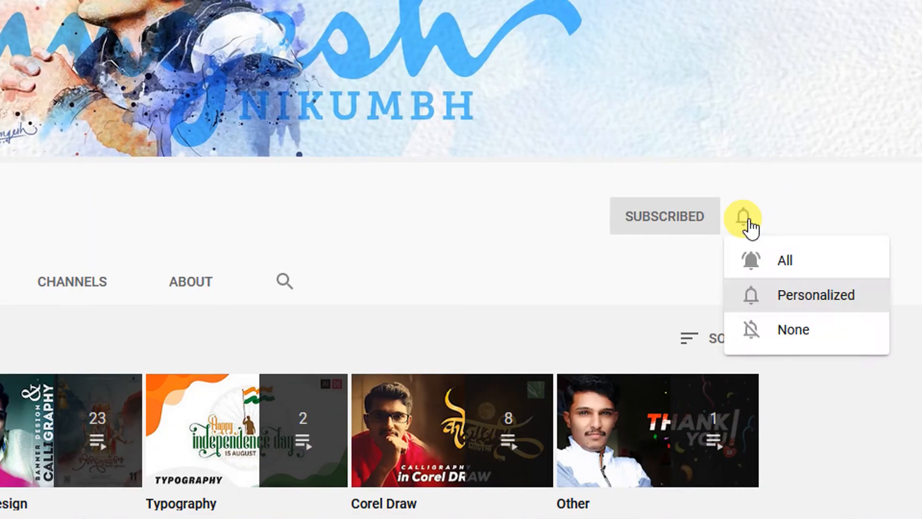
pyautogui.click(774, 257)
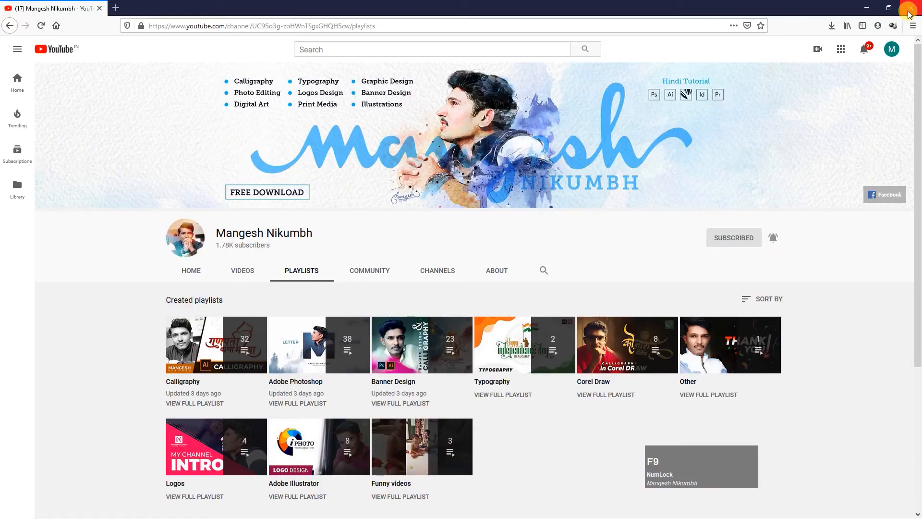
pyautogui.click(909, 10)
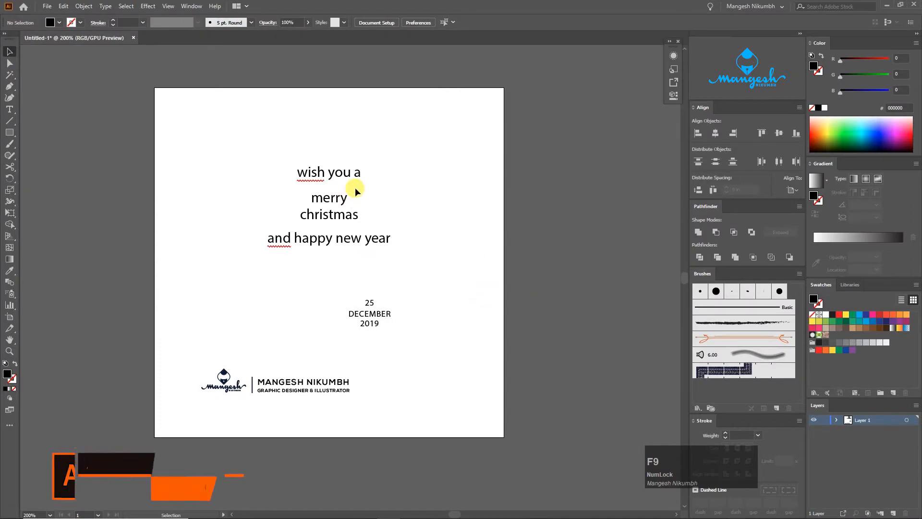
# In Illustrator, set the font of all the greeting text lines above the date to Rumble Brave Rough.
pyautogui.click(386, 276)
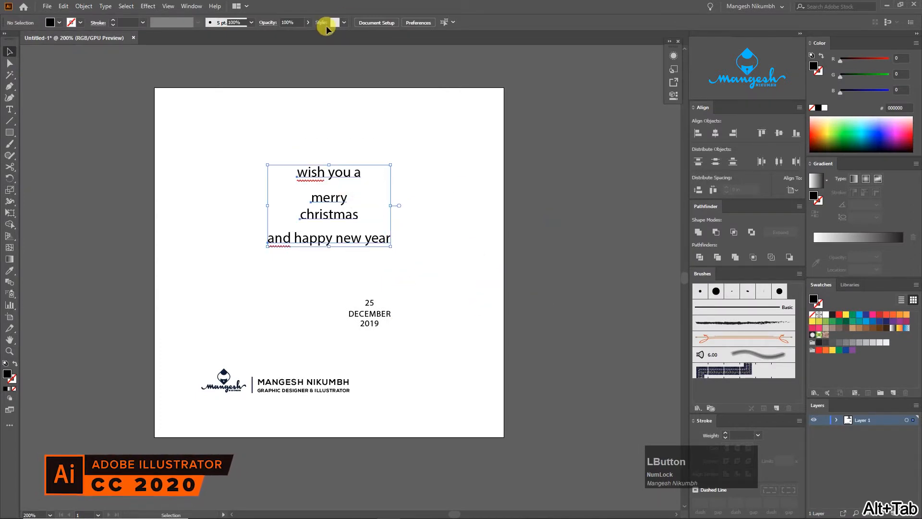
pyautogui.click(382, 23)
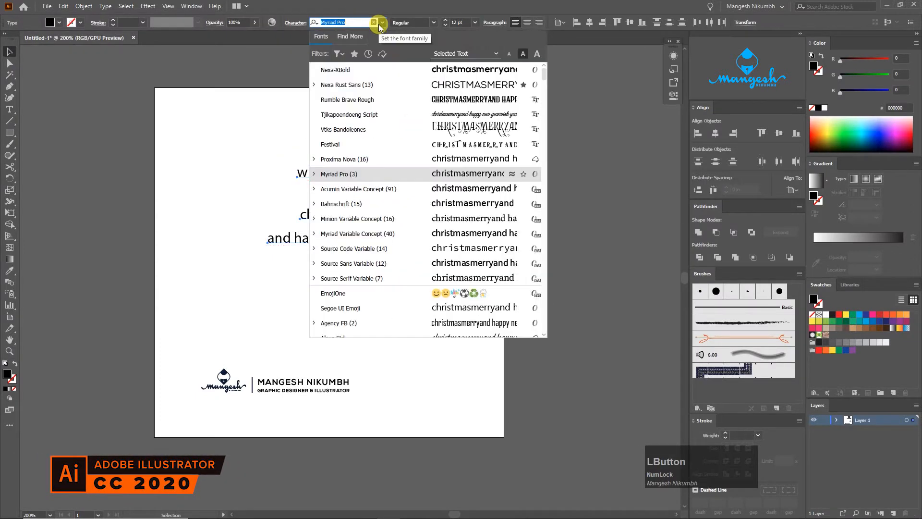
pyautogui.write('r')
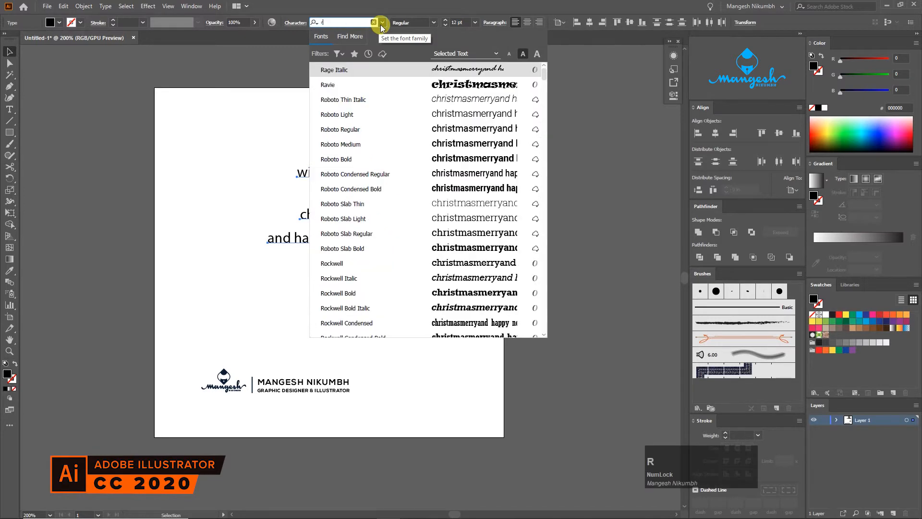
pyautogui.write('u')
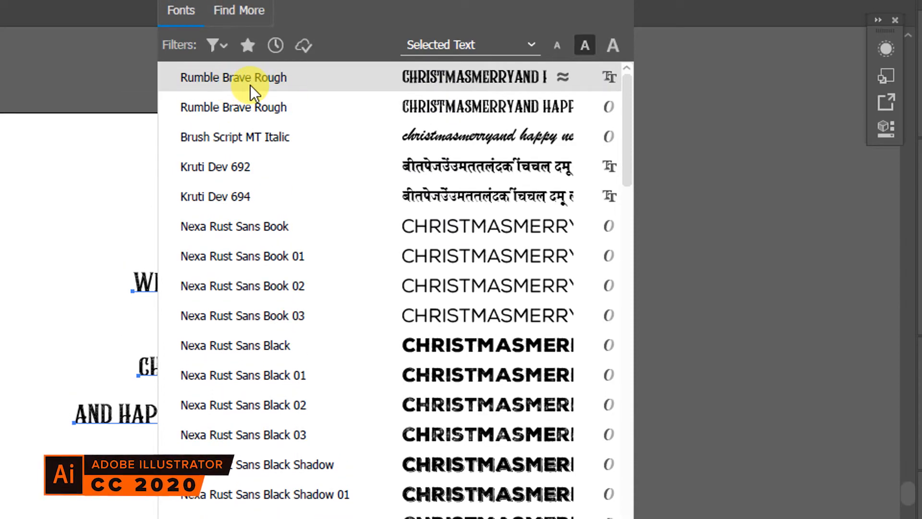
pyautogui.click(249, 87)
pyautogui.click(370, 395)
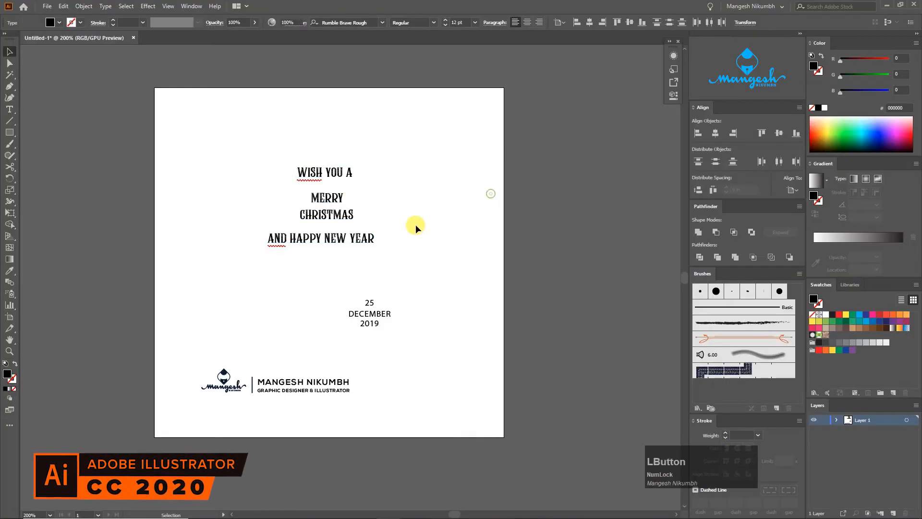
# Enlarge the word "CHRISTMAS" to about 22.22 pt and nudge "MERRY" up slightly so it sits just above it.
pyautogui.hotkey('ctrl', '+')
pyautogui.hotkey('ctrl', '+')
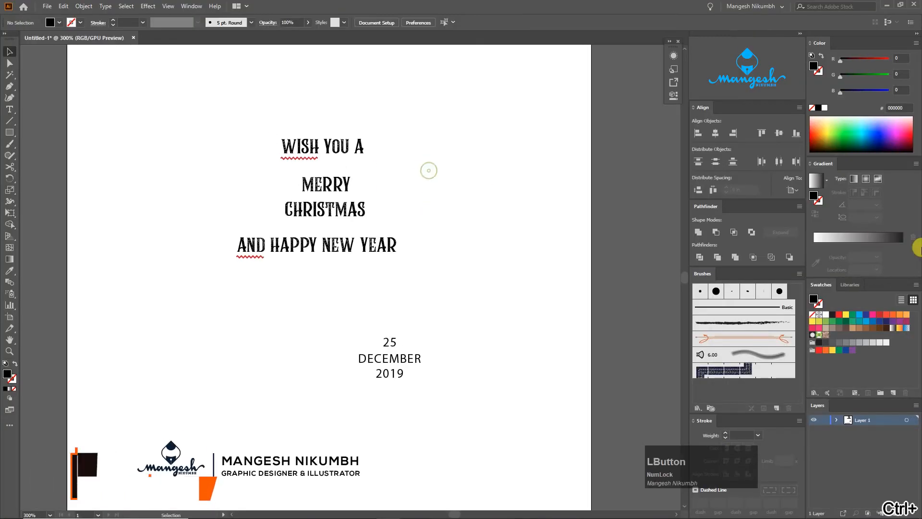
pyautogui.moveTo(435, 264); pyautogui.dragTo(421, 280)
pyautogui.click(361, 247)
pyautogui.moveTo(374, 232); pyautogui.dragTo(418, 214)
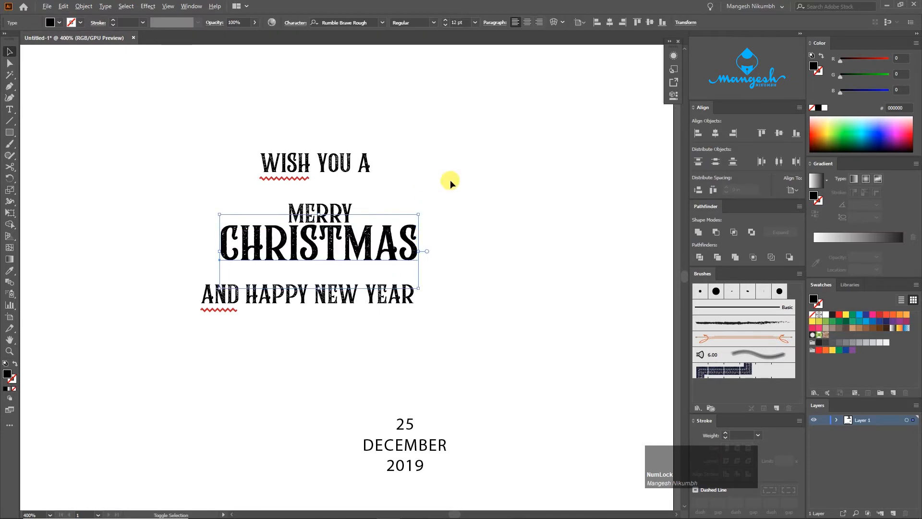
pyautogui.click(451, 181)
pyautogui.moveTo(331, 213); pyautogui.dragTo(331, 207)
# Start editing "CHRISTMAS", display the font's glyph list enlarged beside the greeting, and select the letter "C" to list its alternates.
pyautogui.doubleClick(240, 240)
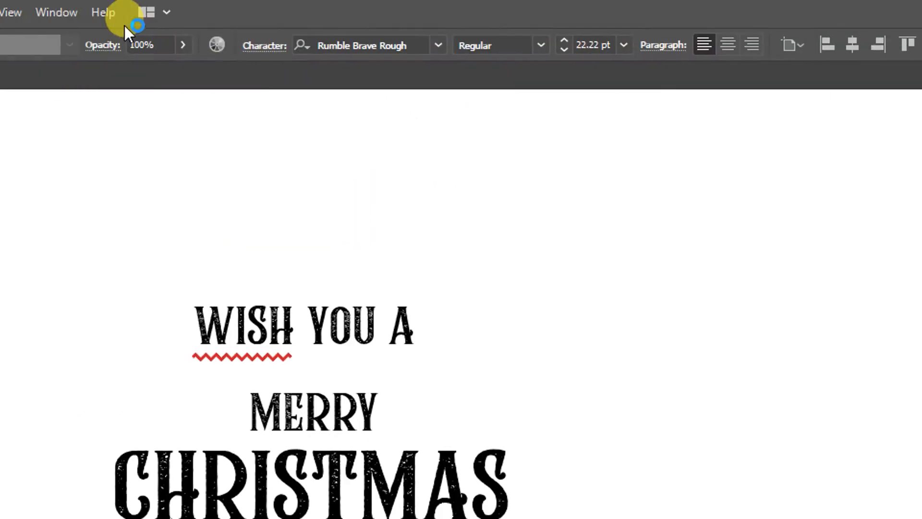
pyautogui.click(56, 13)
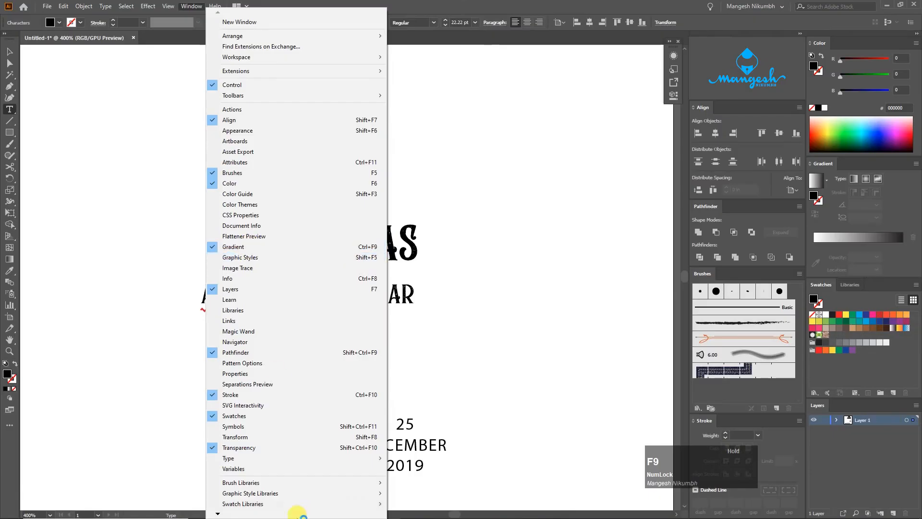
pyautogui.moveTo(328, 518)
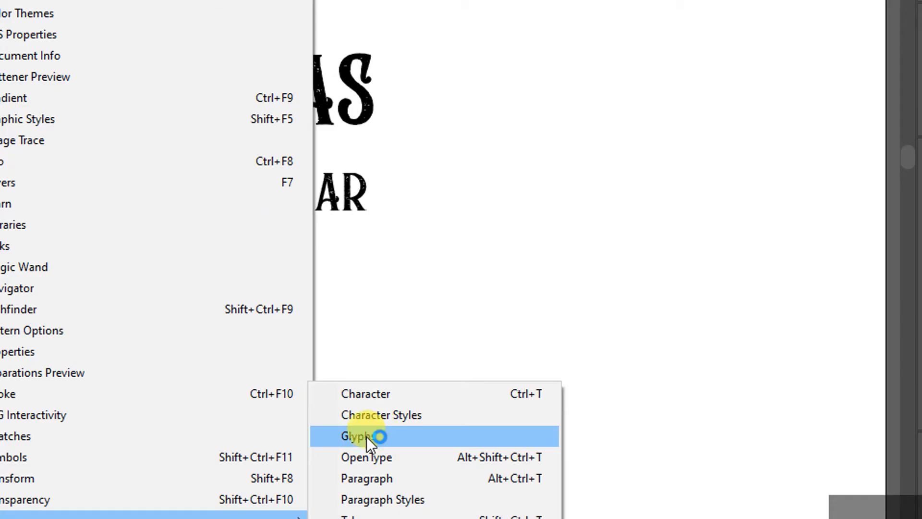
pyautogui.click(371, 437)
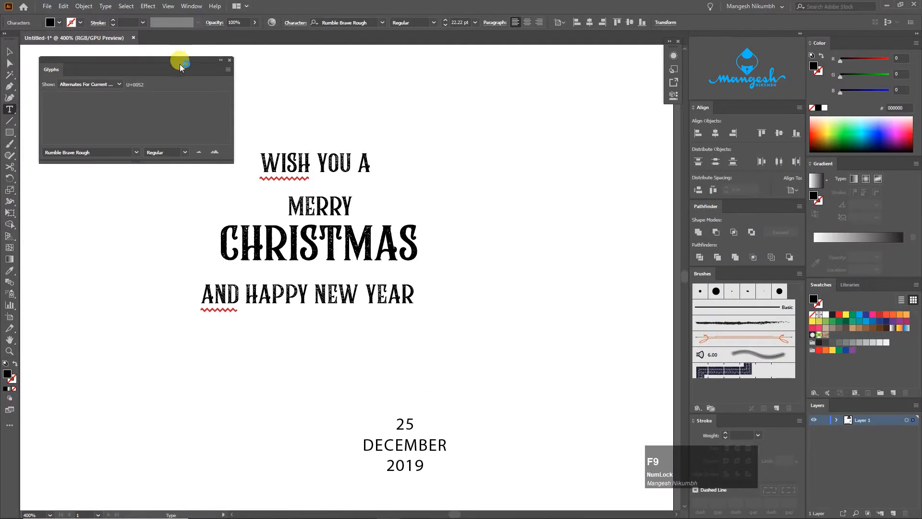
pyautogui.moveTo(180, 66); pyautogui.dragTo(578, 79)
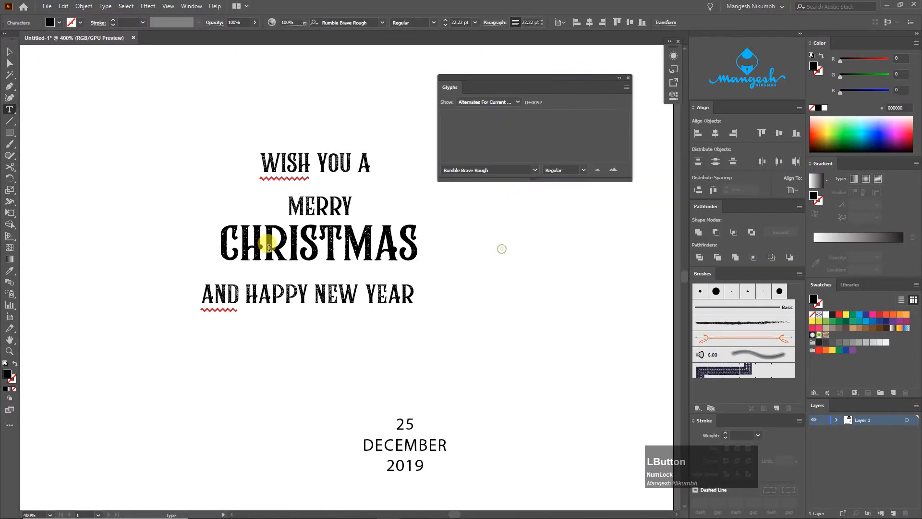
pyautogui.moveTo(241, 242); pyautogui.dragTo(225, 244)
pyautogui.moveTo(498, 177); pyautogui.dragTo(517, 312)
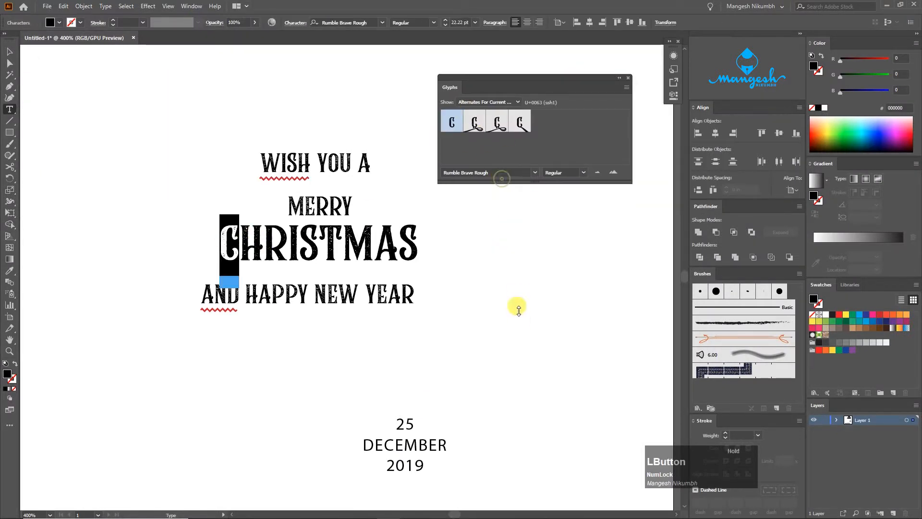
# Look over the Entire Font glyph set of Rumble Brave Rough and return to Alternates For Current Selection.
pyautogui.click(499, 102)
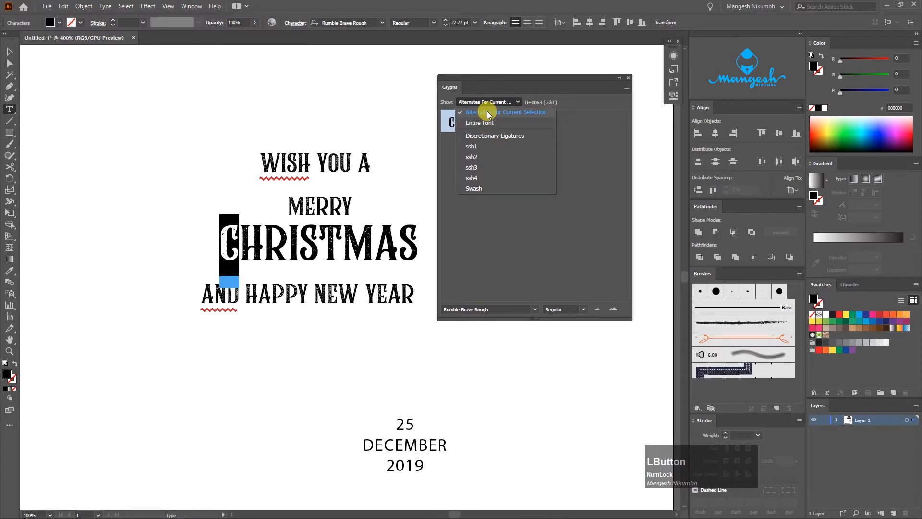
pyautogui.click(488, 123)
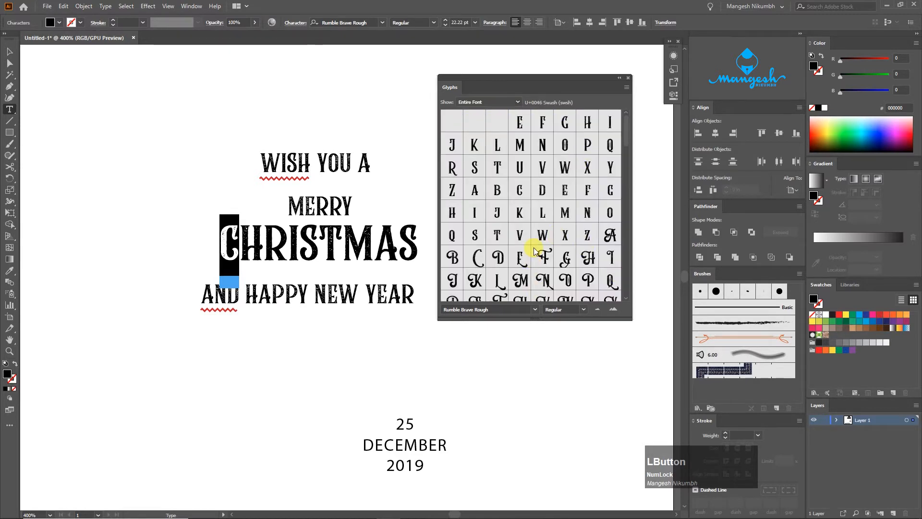
pyautogui.press('F9')
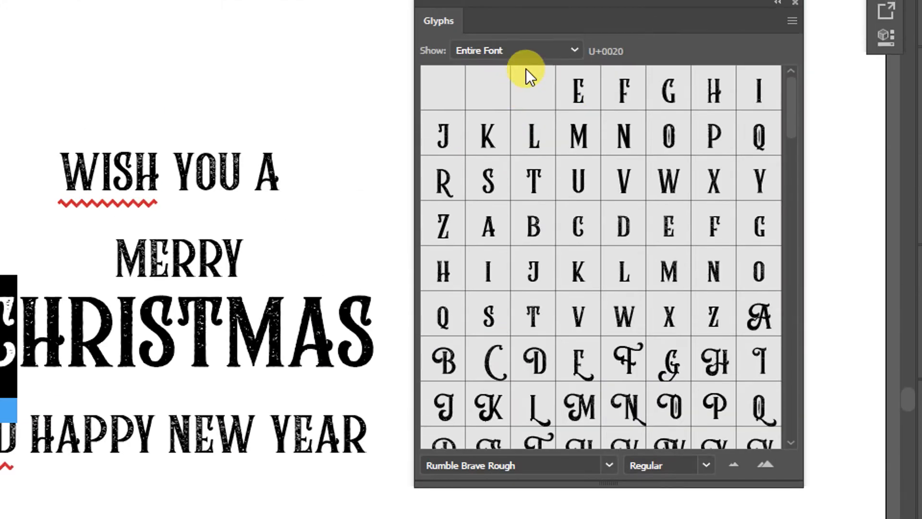
pyautogui.click(493, 101)
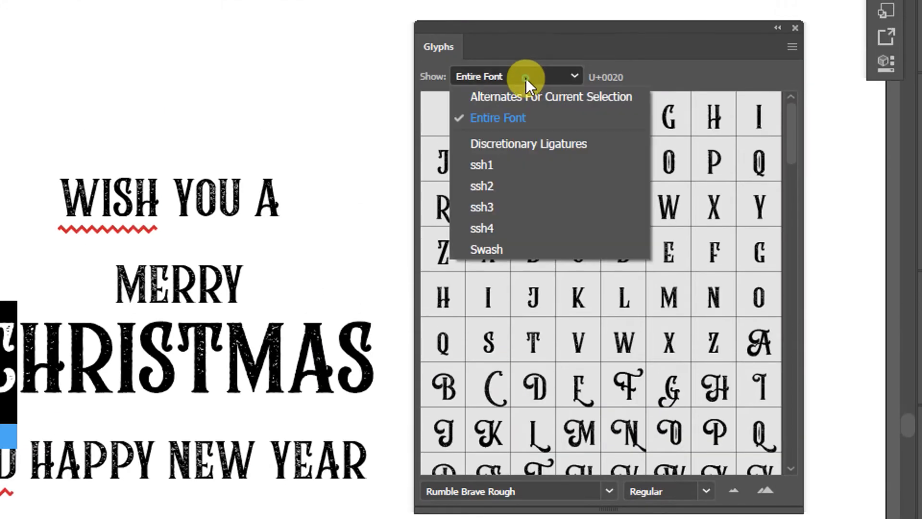
pyautogui.click(555, 97)
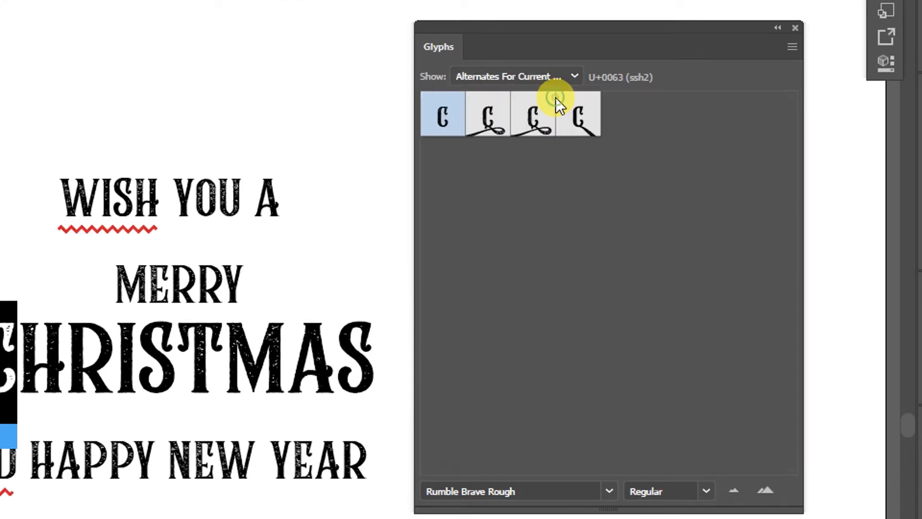
# Retype the first letter of "CHRISTMAS" as a capital "C" and replace it with its large swash alternate.
pyautogui.moveTo(566, 79); pyautogui.dragTo(618, 56)
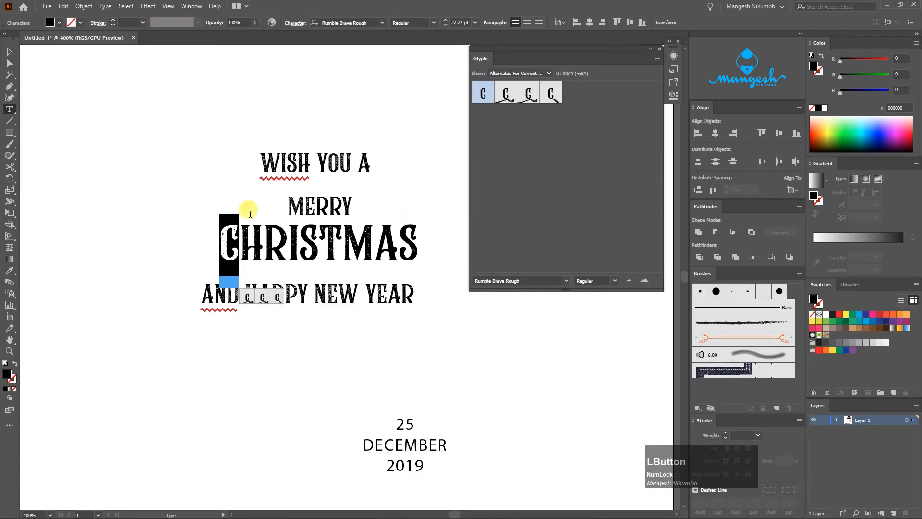
pyautogui.moveTo(240, 244); pyautogui.dragTo(221, 244)
pyautogui.write('C')
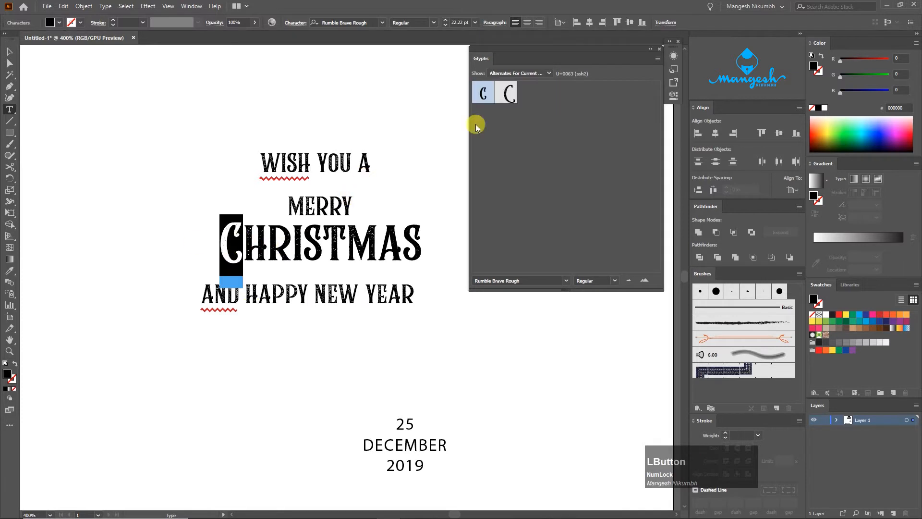
pyautogui.doubleClick(511, 94)
# Replace the "T" in "CHRISTMAS" with the alternate that has a wavy, curled crossbar.
pyautogui.click(274, 236)
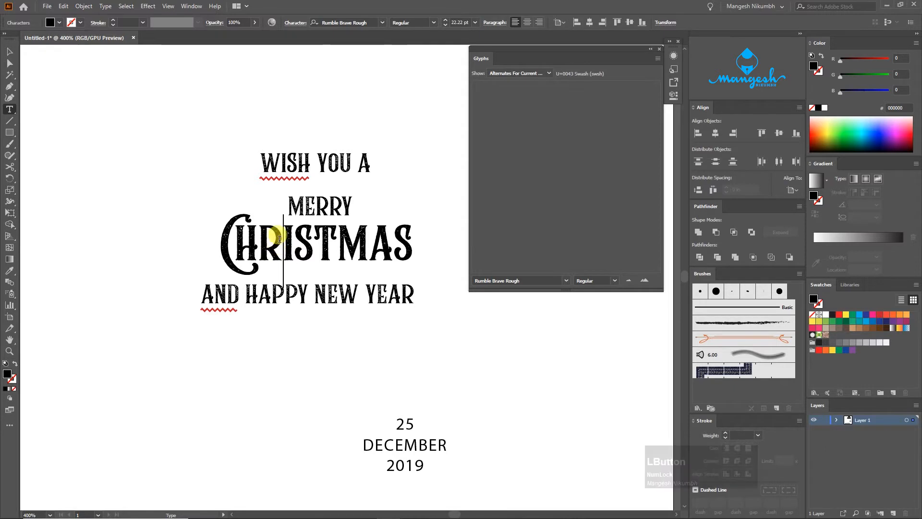
pyautogui.moveTo(314, 225); pyautogui.dragTo(338, 226)
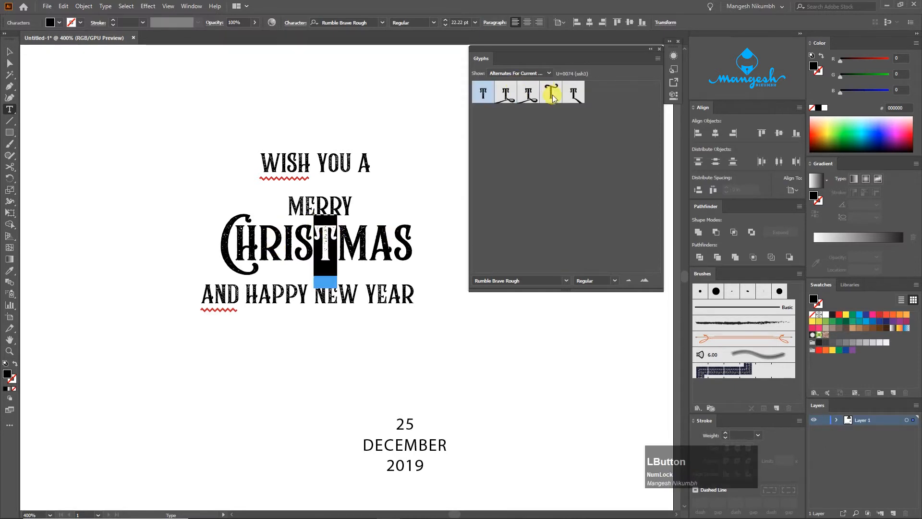
pyautogui.click(645, 281)
pyautogui.click(645, 281)
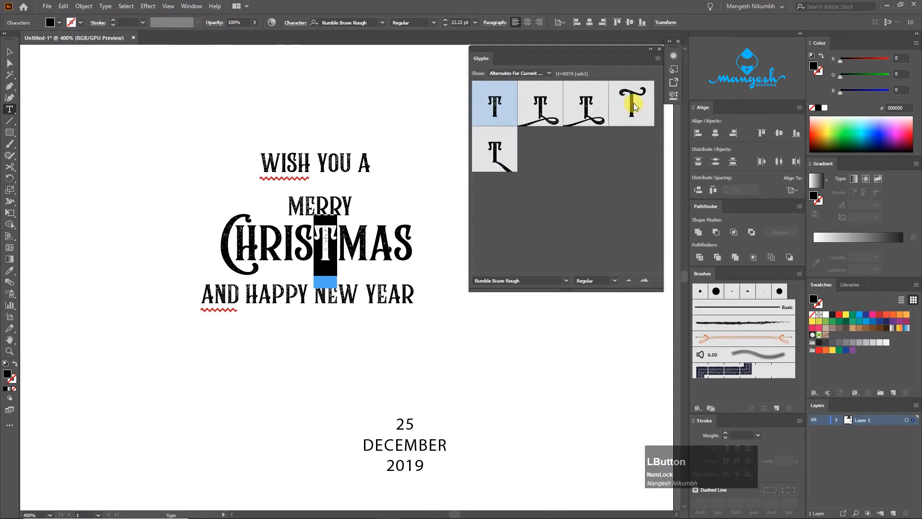
pyautogui.doubleClick(635, 107)
pyautogui.click(9, 52)
pyautogui.click(404, 190)
# Replace the "R" in "CHRISTMAS" with the alternate whose leg extends into a long diagonal swash.
pyautogui.moveTo(403, 188); pyautogui.dragTo(301, 224)
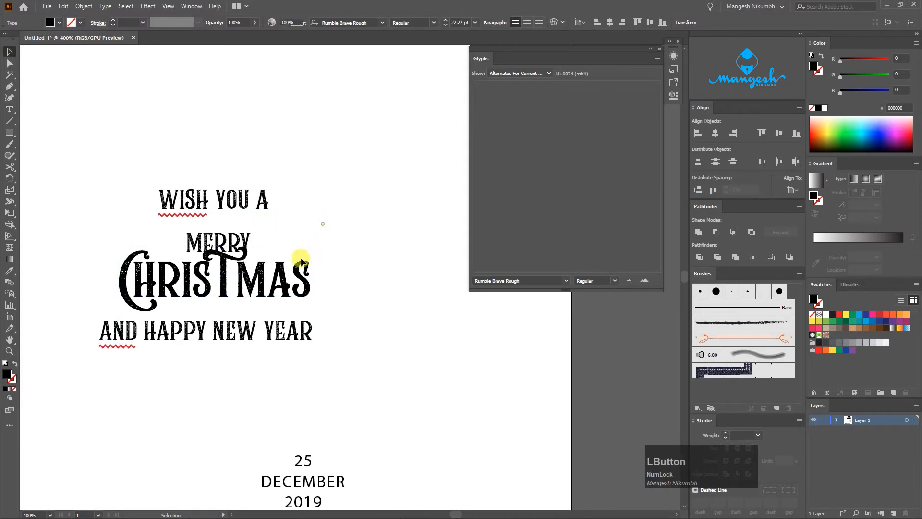
pyautogui.click(230, 240)
pyautogui.doubleClick(162, 279)
pyautogui.moveTo(161, 278); pyautogui.dragTo(171, 276)
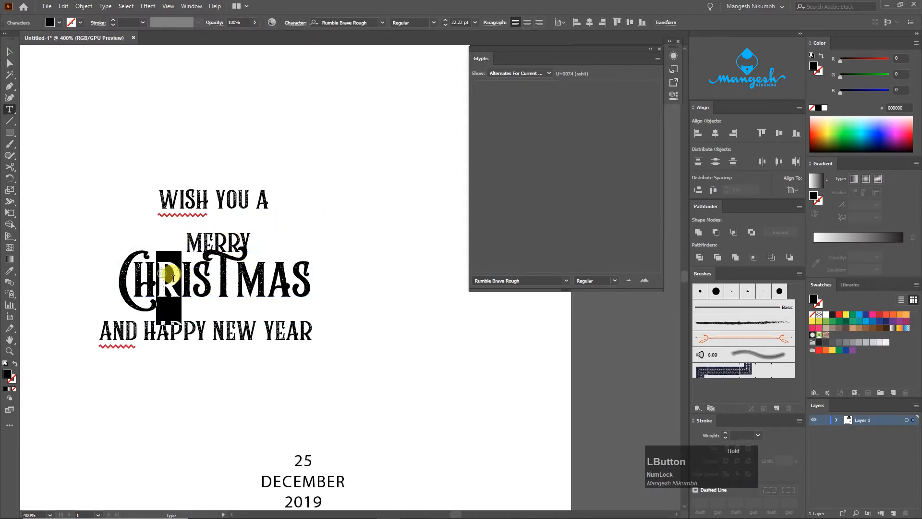
pyautogui.doubleClick(633, 112)
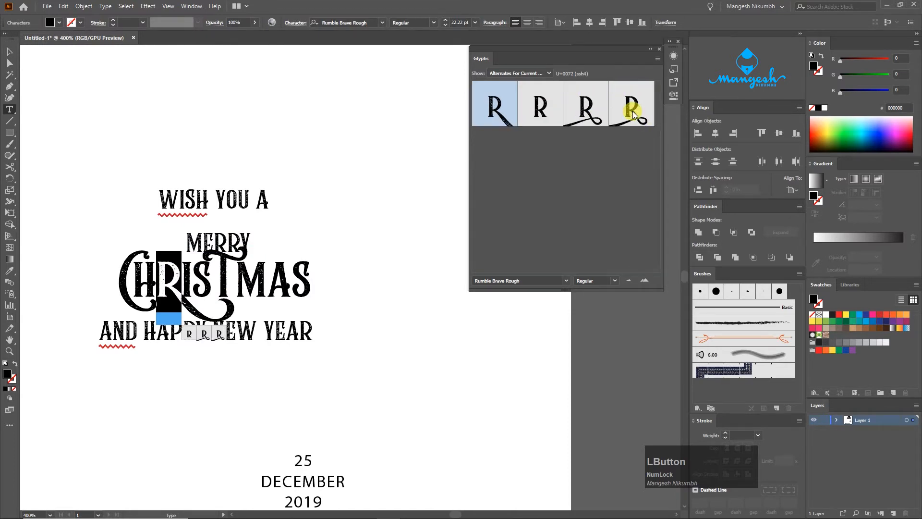
# Try the looped-tail and diagonal-tail swash alternates on the final "S" of "CHRISTMAS".
pyautogui.moveTo(311, 268); pyautogui.dragTo(292, 273)
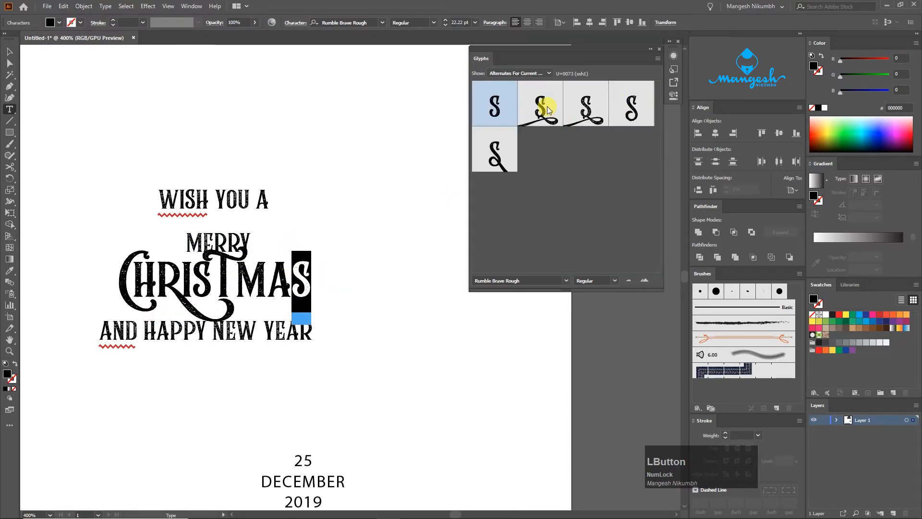
pyautogui.doubleClick(590, 114)
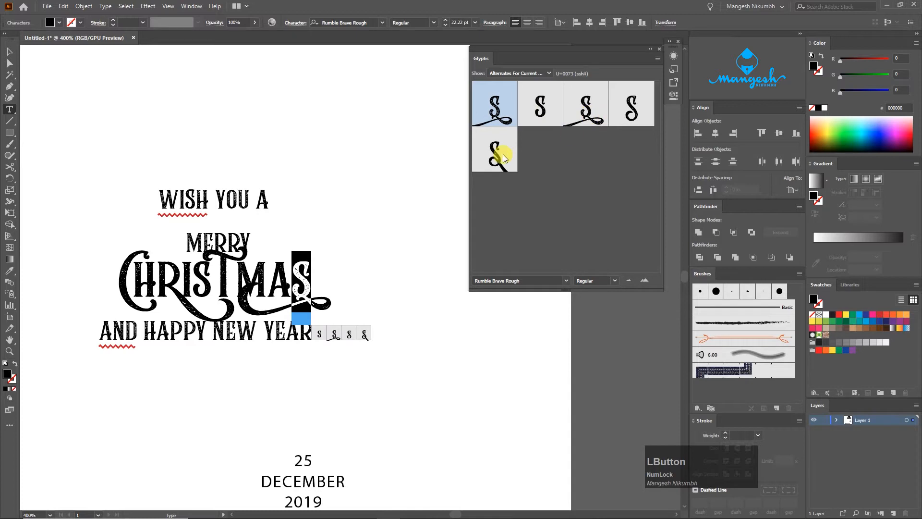
pyautogui.doubleClick(504, 159)
pyautogui.doubleClick(581, 110)
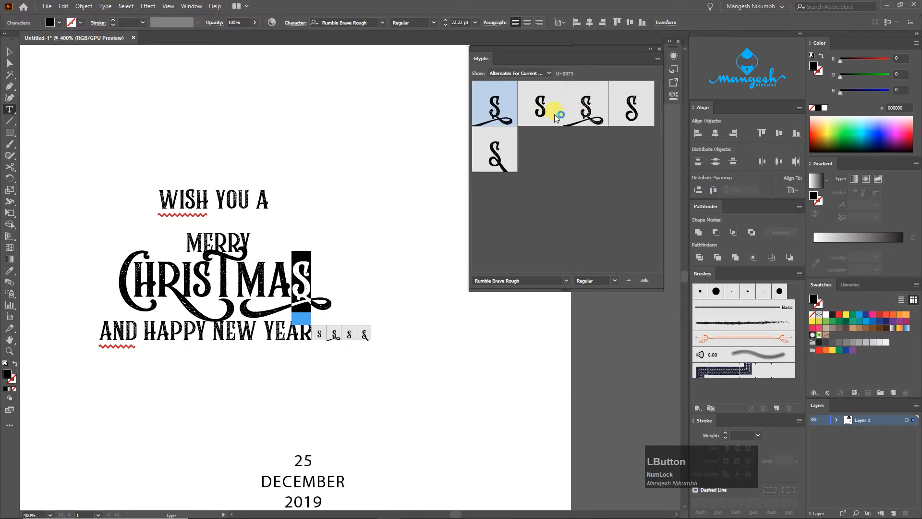
# Raise "MERRY" slightly and replace its "M" with the swash capital M from the Entire Font glyphs.
pyautogui.click(237, 241)
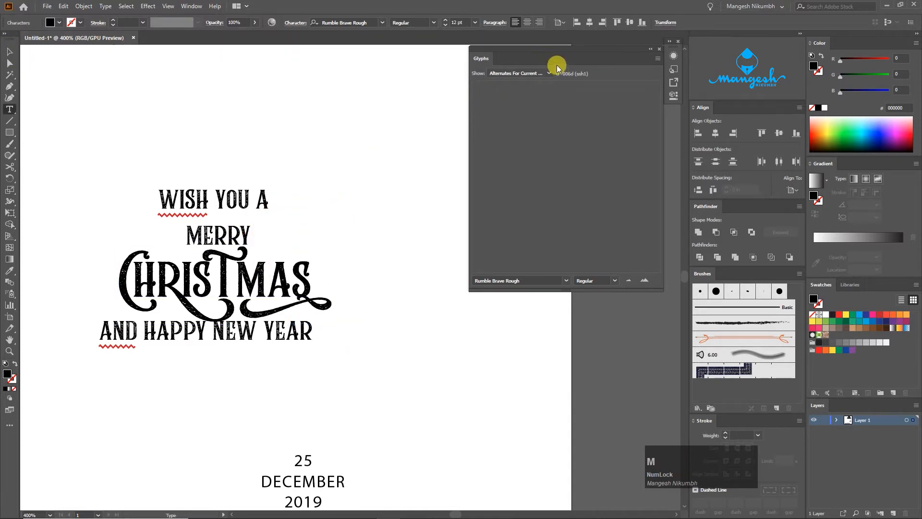
pyautogui.moveTo(190, 232); pyautogui.dragTo(202, 233)
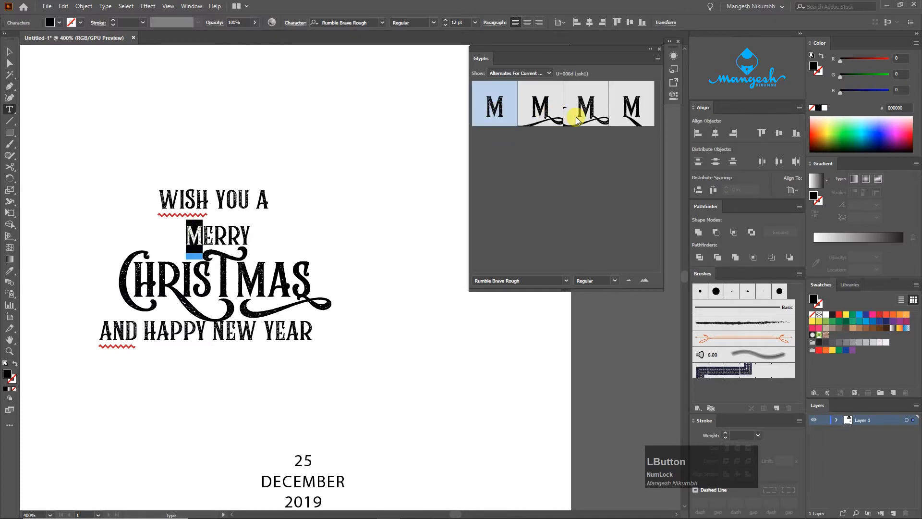
pyautogui.click(524, 73)
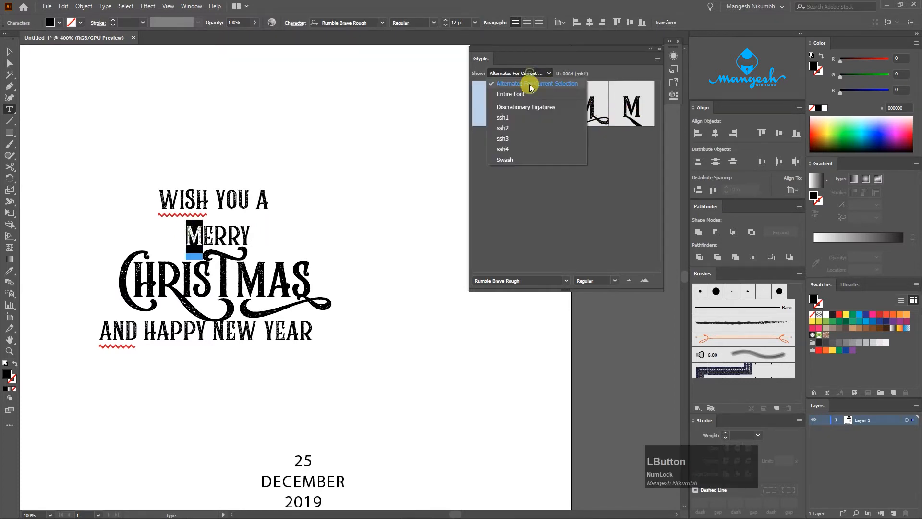
pyautogui.click(521, 96)
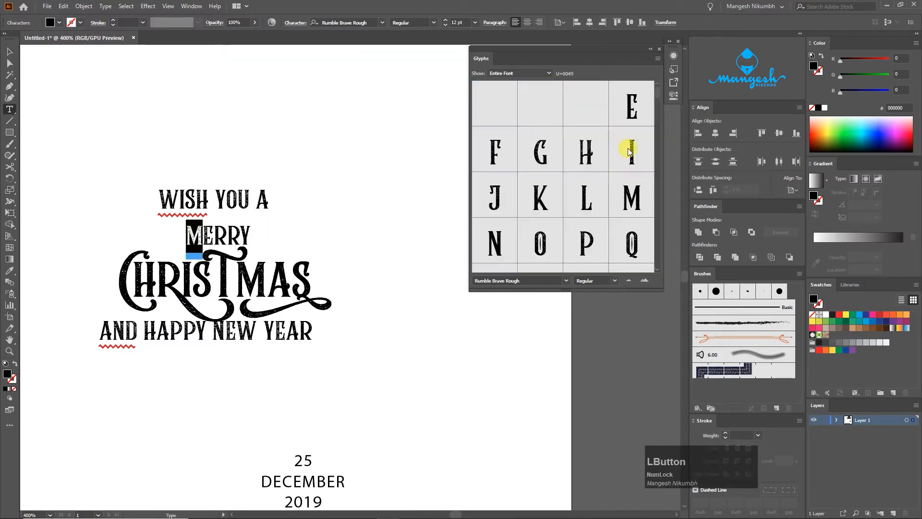
pyautogui.scroll(-6, 612, 177)
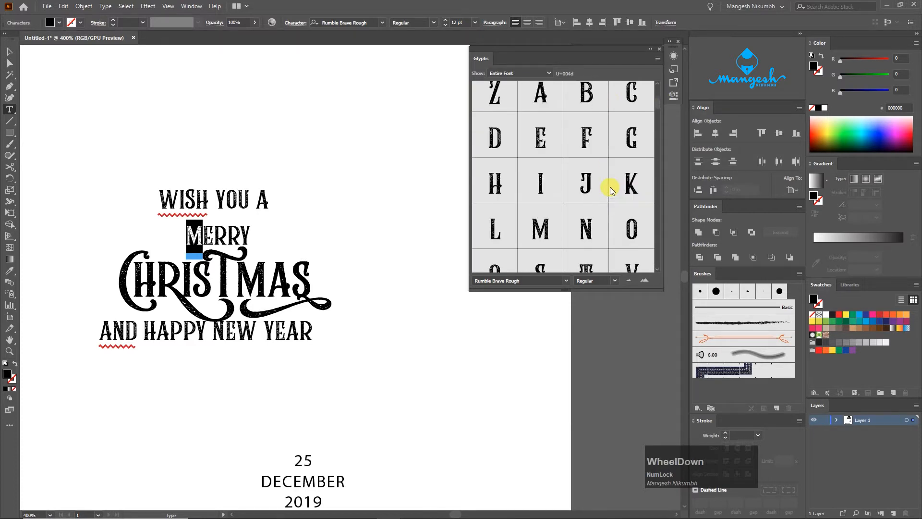
pyautogui.scroll(-2, 610, 190)
pyautogui.scroll(-2, 601, 184)
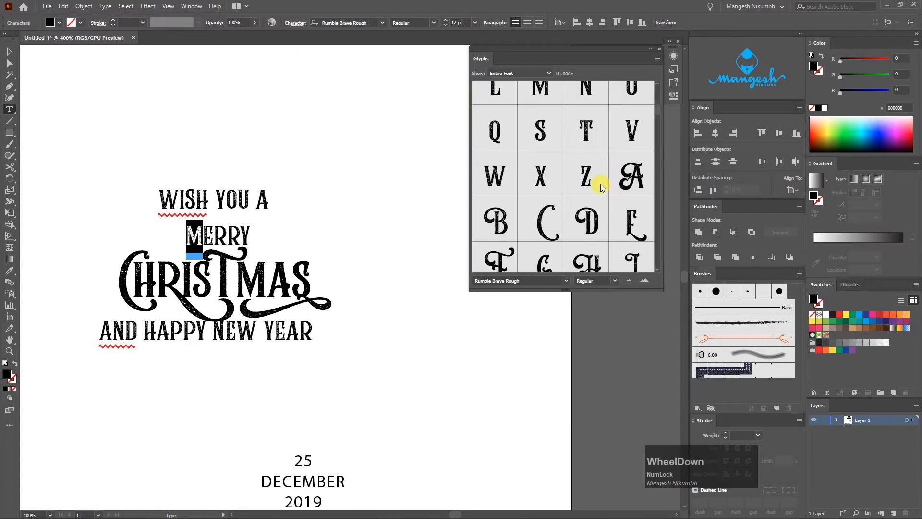
pyautogui.scroll(-2, 601, 184)
pyautogui.scroll(-1, 600, 186)
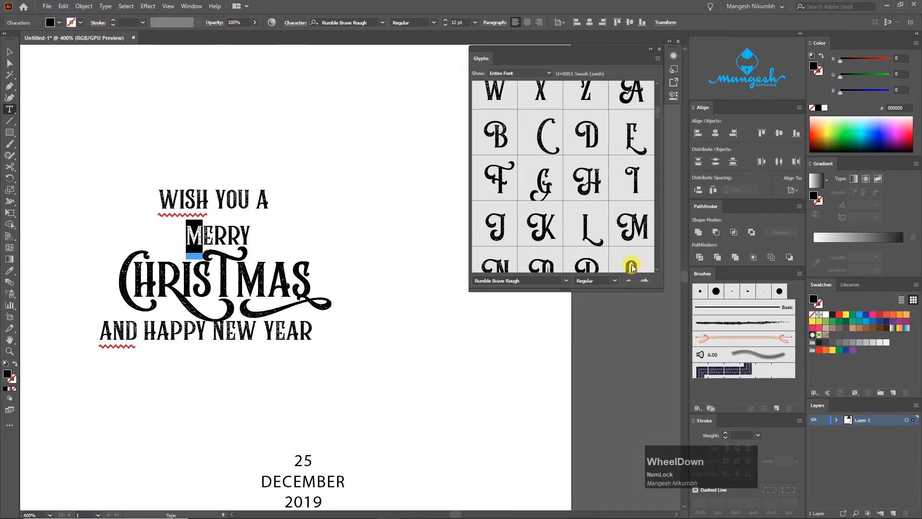
pyautogui.doubleClick(639, 224)
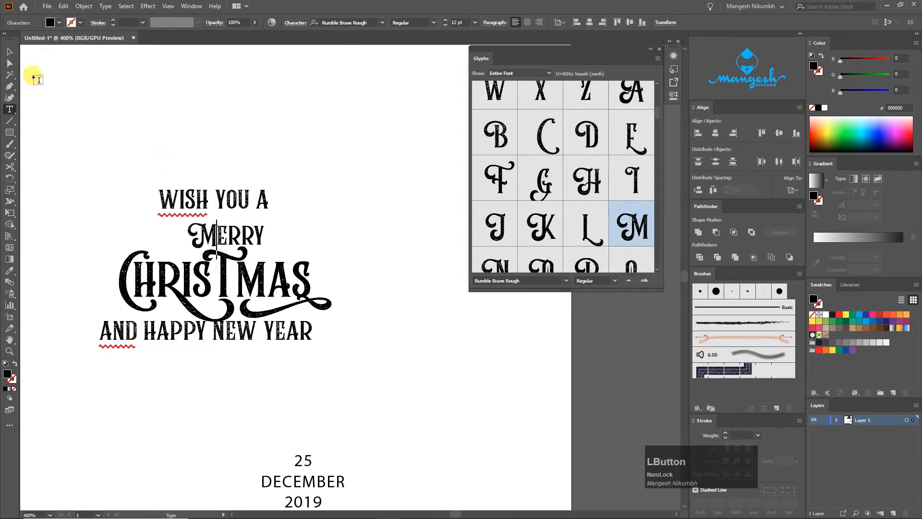
# Shift "MERRY" slightly left so it sits centred above the "T" of "CHRISTMAS".
pyautogui.click(8, 51)
pyautogui.moveTo(240, 231); pyautogui.dragTo(219, 231)
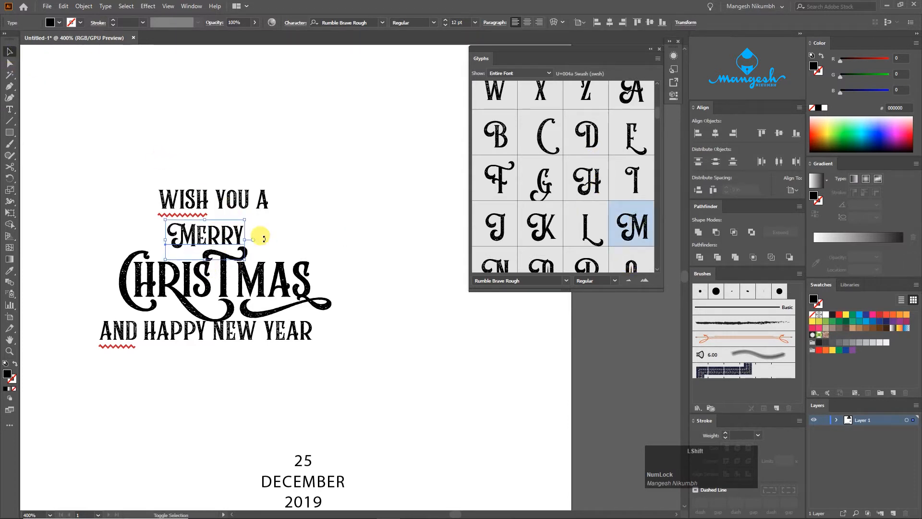
pyautogui.click(281, 230)
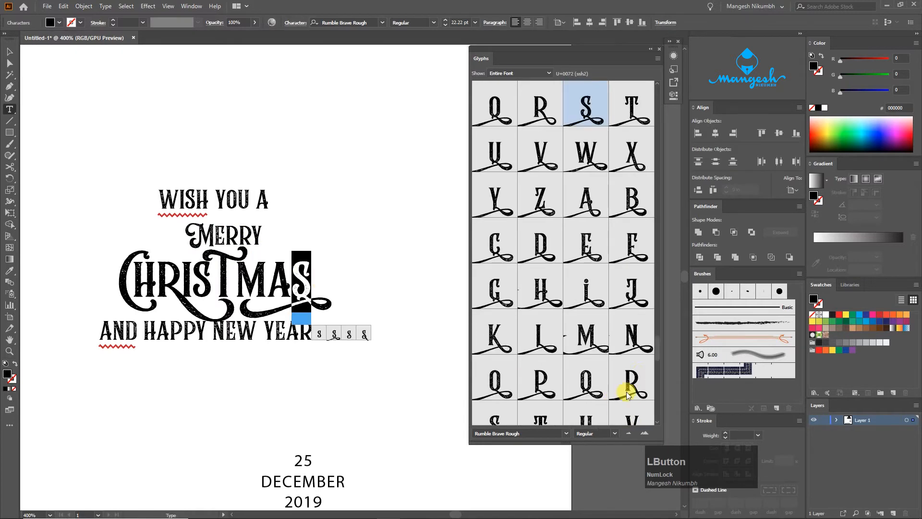
# Replace the final "S" of "CHRISTMAS" with the alternate that has a curl at its upper end.
pyautogui.scroll(-5, 629, 351)
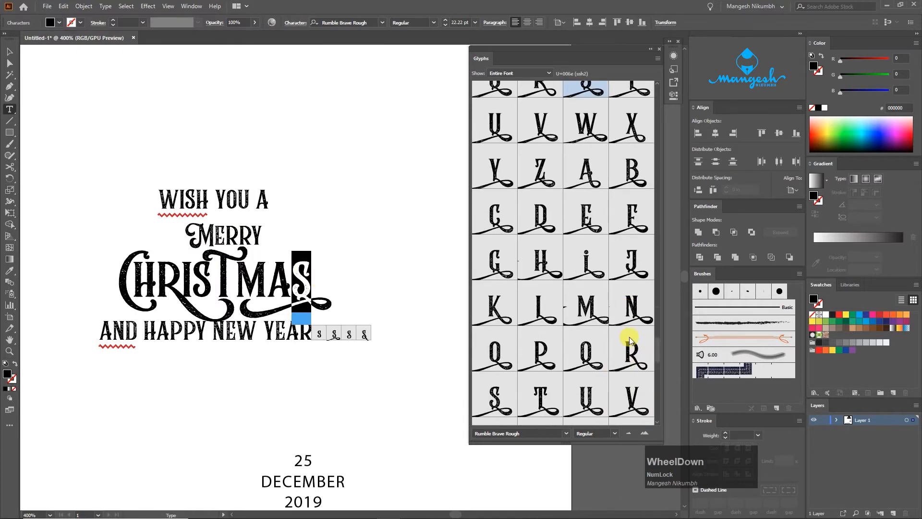
pyautogui.scroll(-2, 631, 336)
pyautogui.scroll(-10, 598, 288)
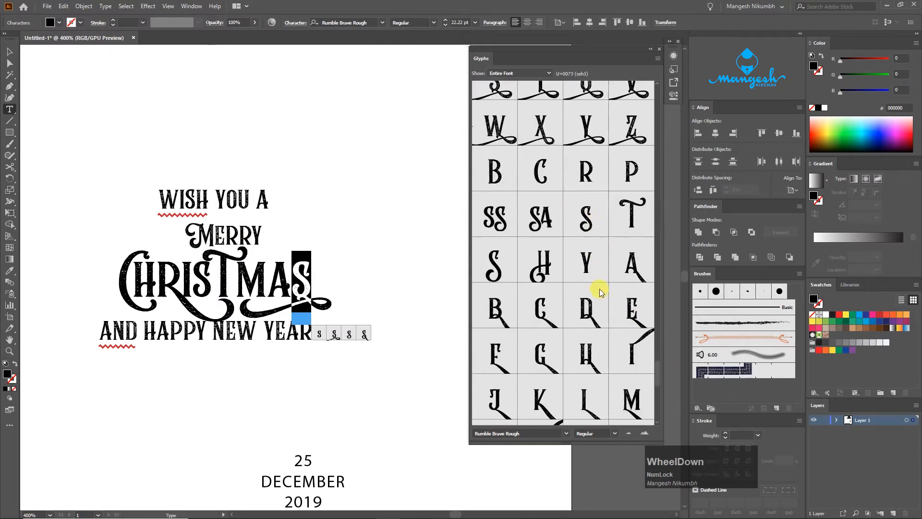
pyautogui.click(631, 388)
pyautogui.click(630, 386)
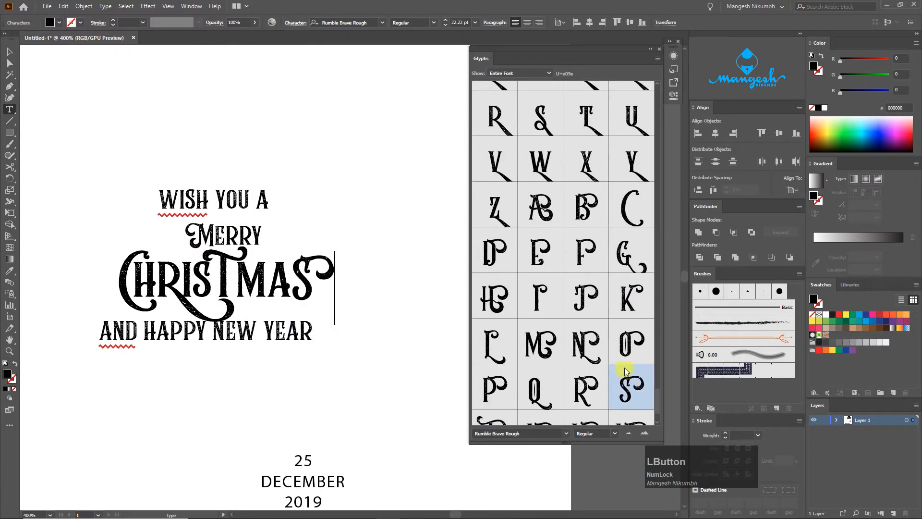
# Shrink the glyph previews one level and replace the "Y" of "MERRY" with the alternate that has a curl at its upper end.
pyautogui.scroll(-2, 583, 344)
pyautogui.click(629, 434)
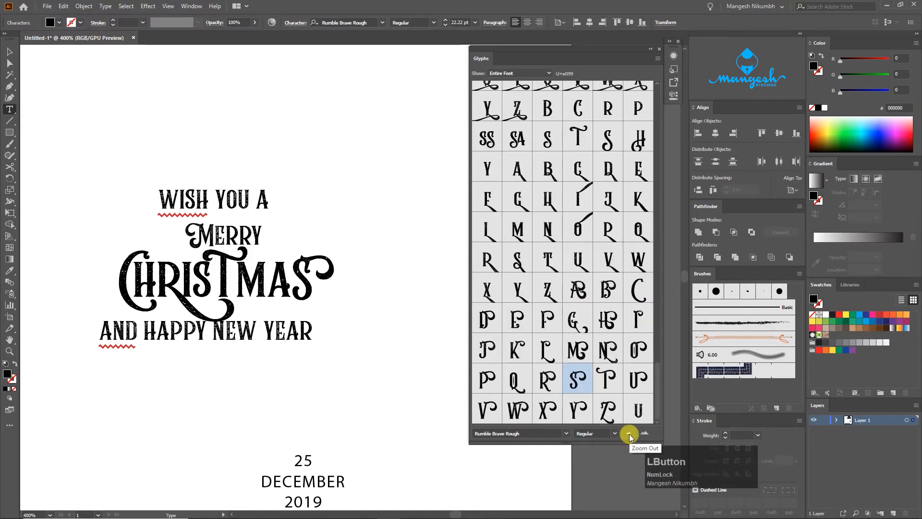
pyautogui.moveTo(251, 234); pyautogui.dragTo(263, 236)
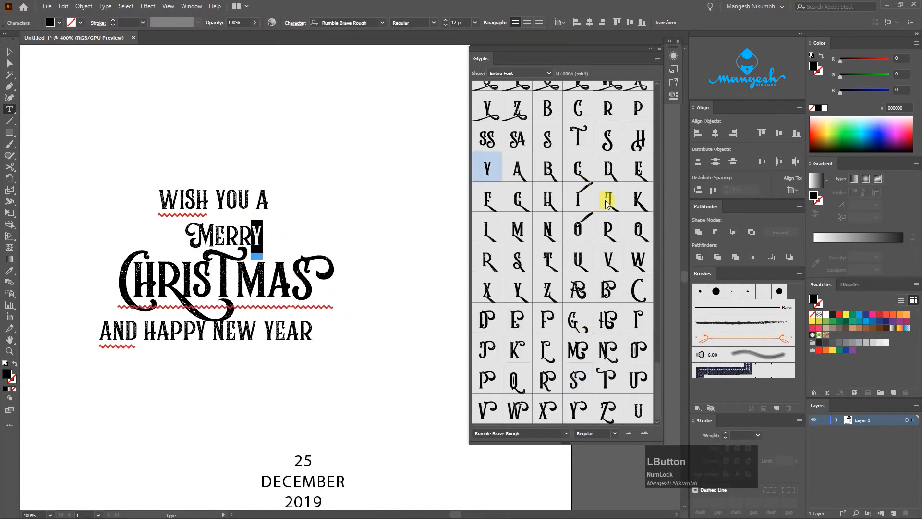
pyautogui.doubleClick(578, 410)
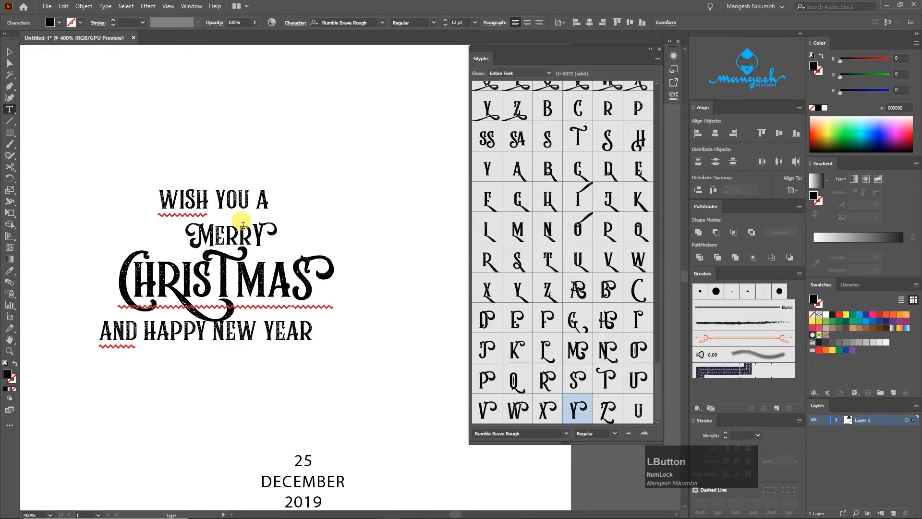
# Replace the second "R" of "MERRY" with the alternate "R" that has a short curled leg, from the Entire Font glyphs.
pyautogui.moveTo(240, 226); pyautogui.dragTo(253, 229)
pyautogui.scroll(1, 620, 317)
pyautogui.scroll(-1, 602, 364)
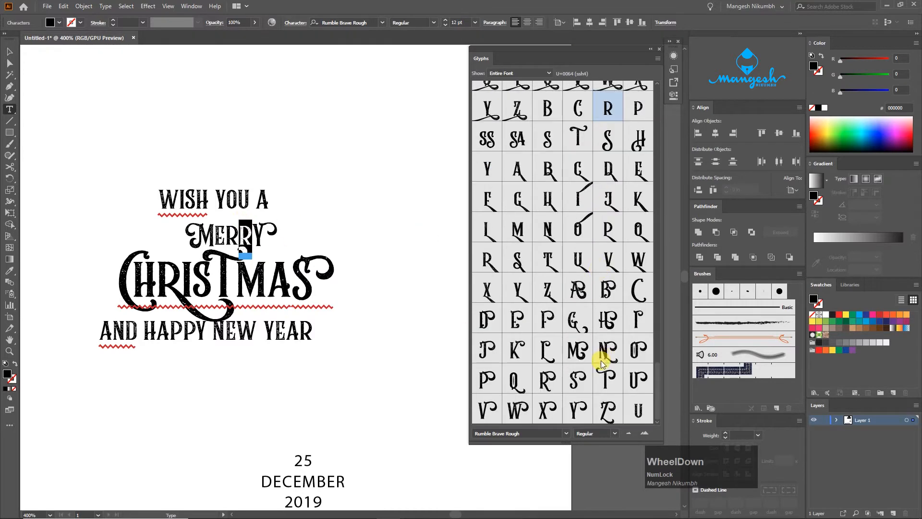
pyautogui.scroll(2, 576, 289)
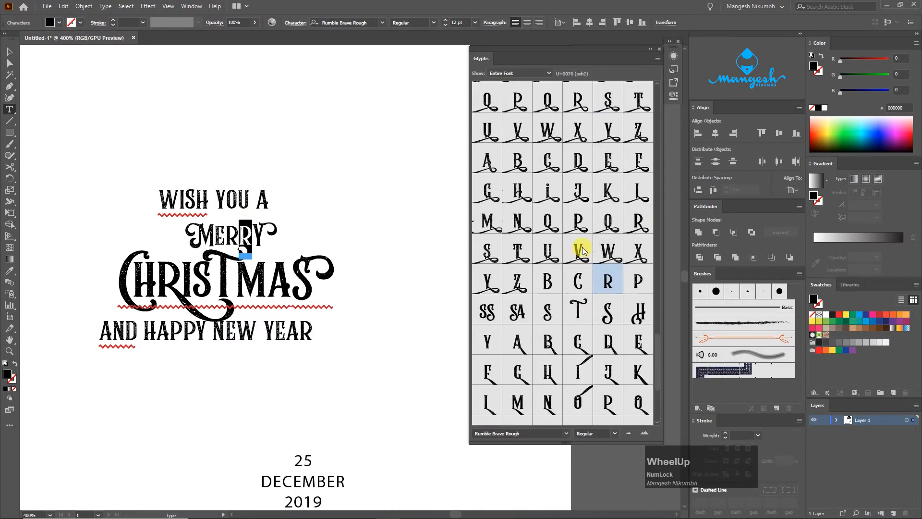
pyautogui.scroll(1, 619, 211)
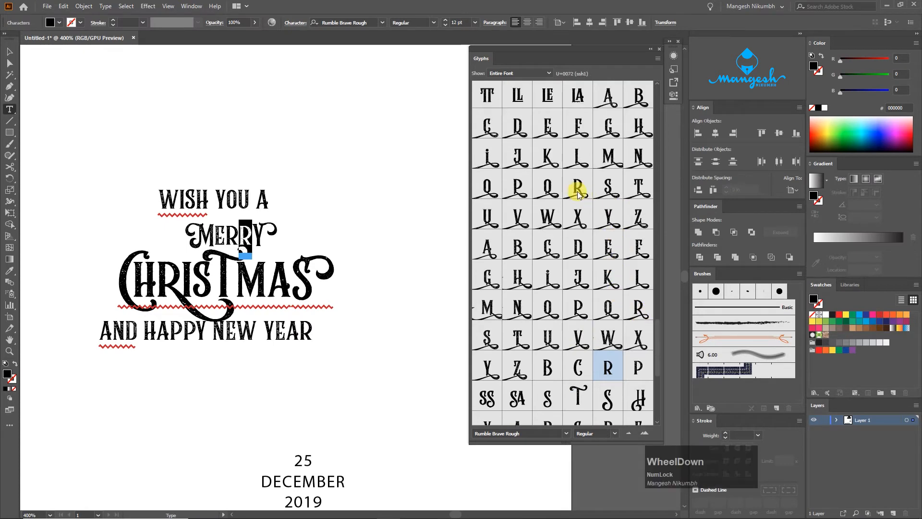
pyautogui.scroll(3, 579, 194)
pyautogui.doubleClick(579, 264)
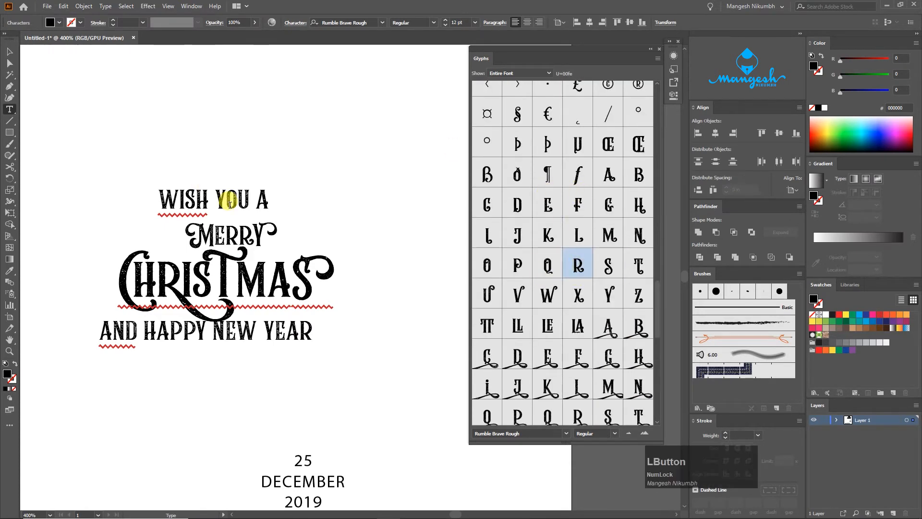
# Replace the first "R" of "MERRY" with the same curled-leg alternate and its "E" with the swash capital E.
pyautogui.scroll(5, 601, 273)
pyautogui.scroll(-2, 593, 273)
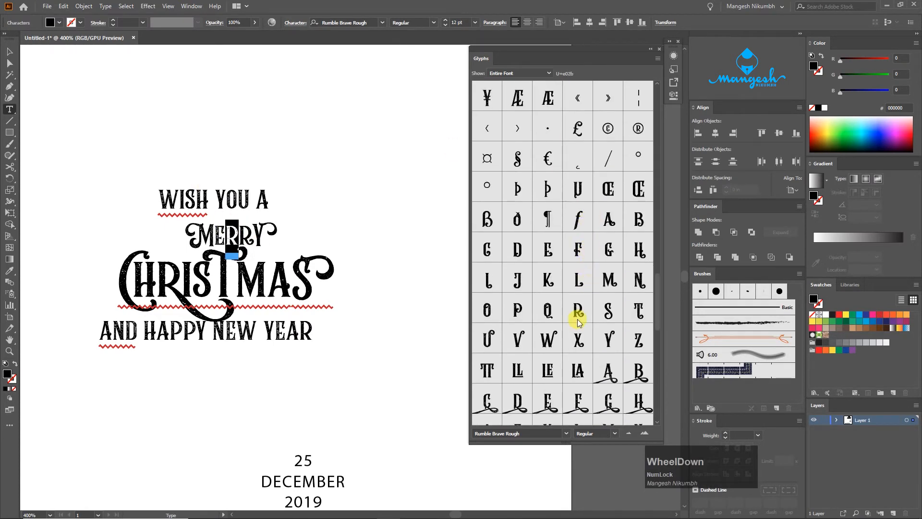
pyautogui.doubleClick(576, 313)
pyautogui.moveTo(216, 236); pyautogui.dragTo(226, 236)
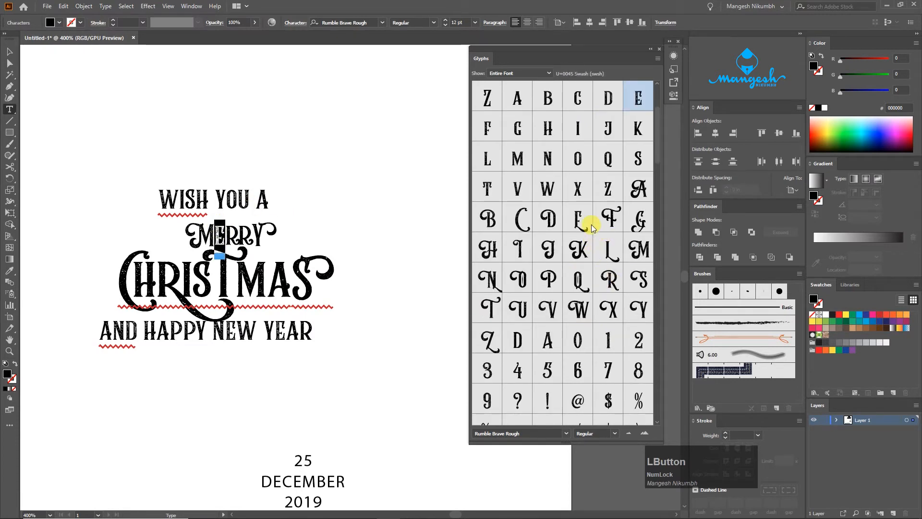
pyautogui.doubleClick(581, 220)
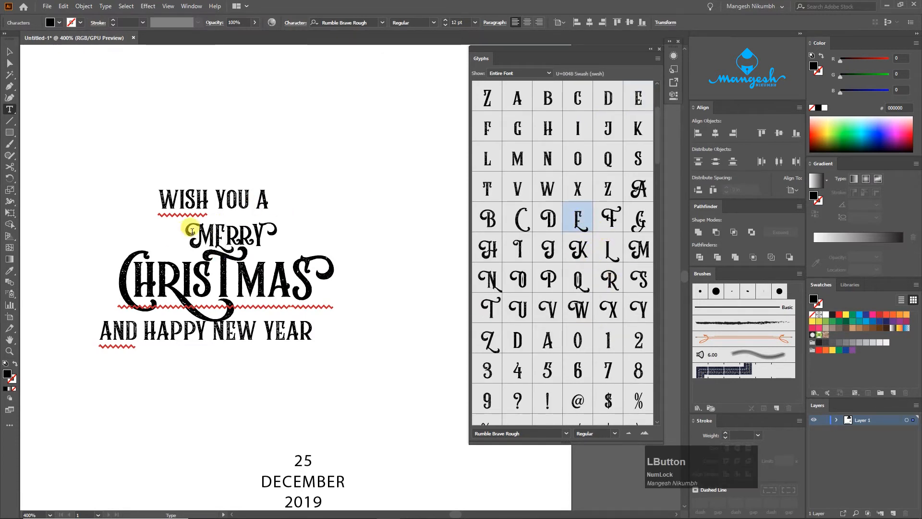
# Enlarge "MERRY" slightly so it fills the space between "WISH YOU A" and "CHRISTMAS", and deselect it.
pyautogui.click(10, 52)
pyautogui.click(290, 155)
pyautogui.click(268, 232)
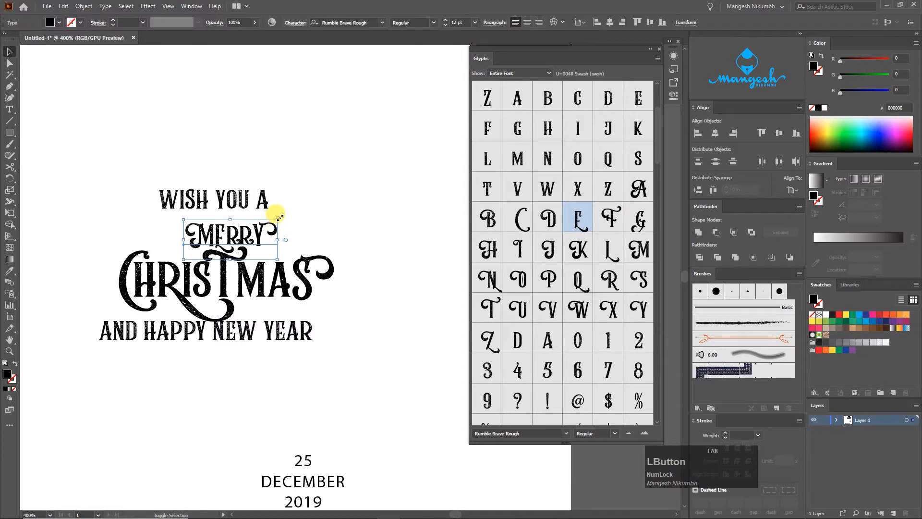
pyautogui.moveTo(279, 217); pyautogui.dragTo(289, 212)
pyautogui.click(344, 195)
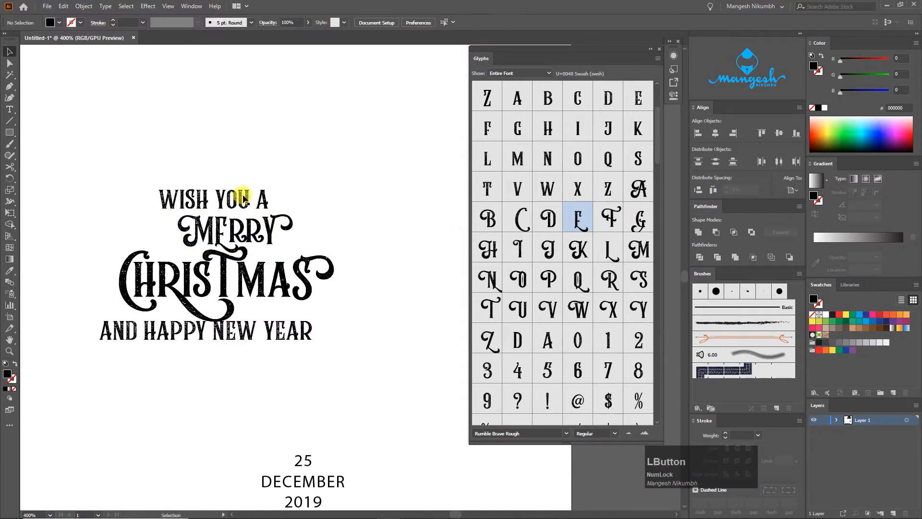
# Enlarge the word MERRY slightly and nudge it into place above CHRISTMAS.
pyautogui.click(234, 225)
pyautogui.moveTo(176, 211); pyautogui.dragTo(169, 207)
pyautogui.click(386, 167)
pyautogui.moveTo(296, 216); pyautogui.dragTo(294, 214)
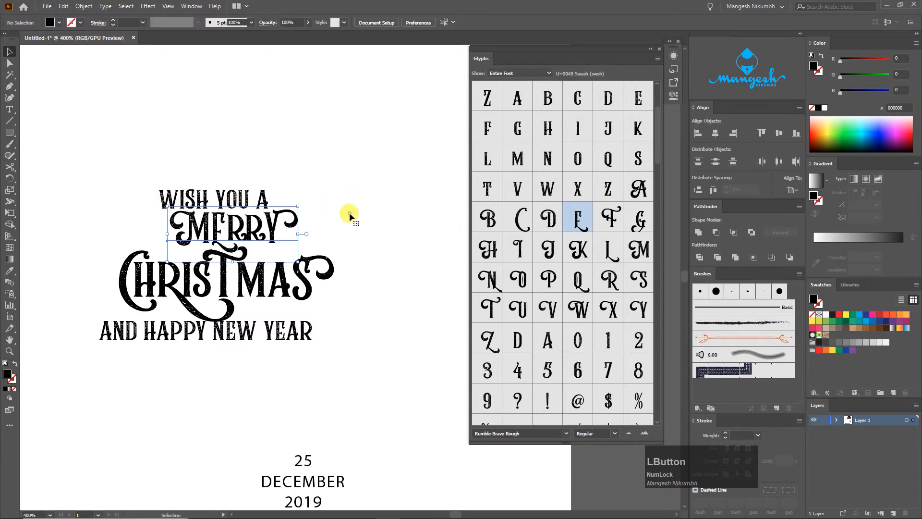
pyautogui.click(238, 233)
pyautogui.click(351, 211)
pyautogui.click(254, 226)
pyautogui.press('Right')
pyautogui.click(344, 203)
# Move the WISH YOU A line to the right so it sits centered above MERRY.
pyautogui.hotkey('ctrl', 'space')
pyautogui.keyDown('ctrl'); pyautogui.click(295, 264); pyautogui.keyUp('ctrl')
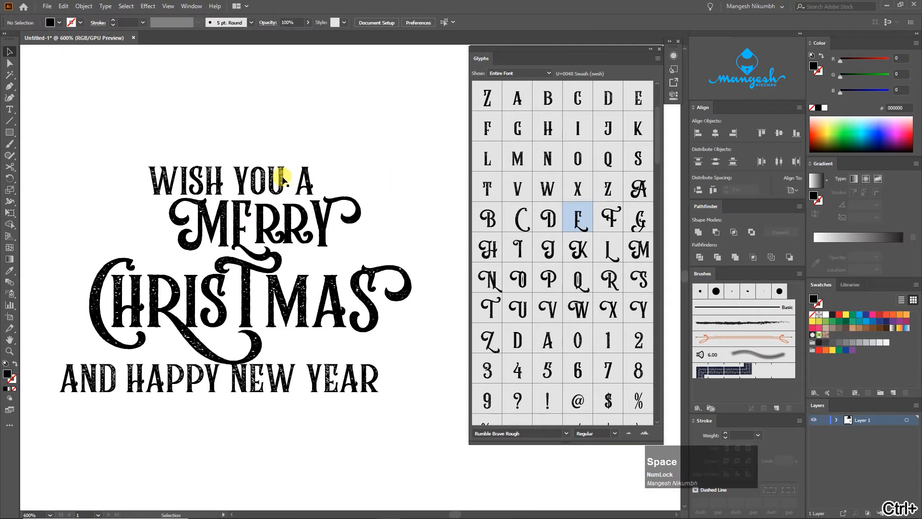
pyautogui.moveTo(283, 179); pyautogui.dragTo(318, 171)
pyautogui.click(389, 148)
# Replace the A in CHRISTMAS with the alternate glyph whose swash tail descends beneath the S.
pyautogui.press('t')
pyautogui.press('space')
pyautogui.moveTo(395, 154); pyautogui.dragTo(362, 160)
pyautogui.hotkey('ctrl', '-')
pyautogui.moveTo(306, 293); pyautogui.dragTo(323, 294)
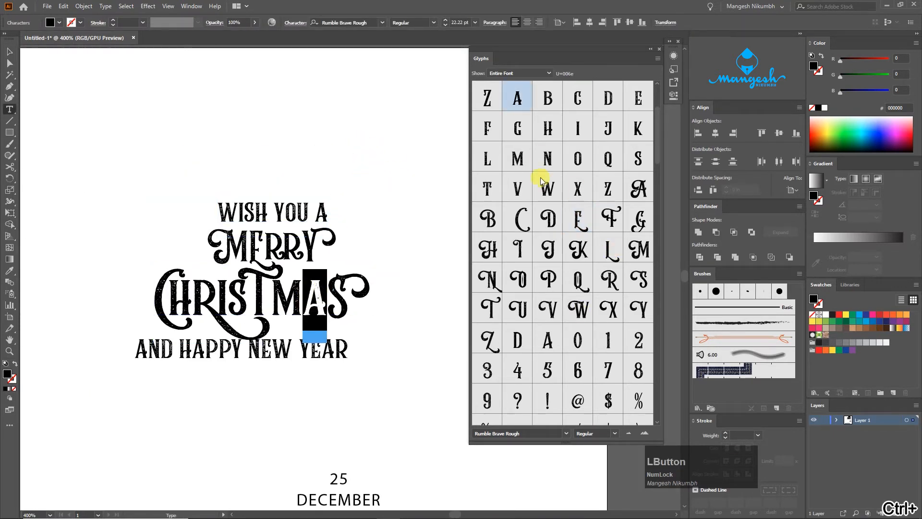
pyautogui.scroll(-5, 541, 180)
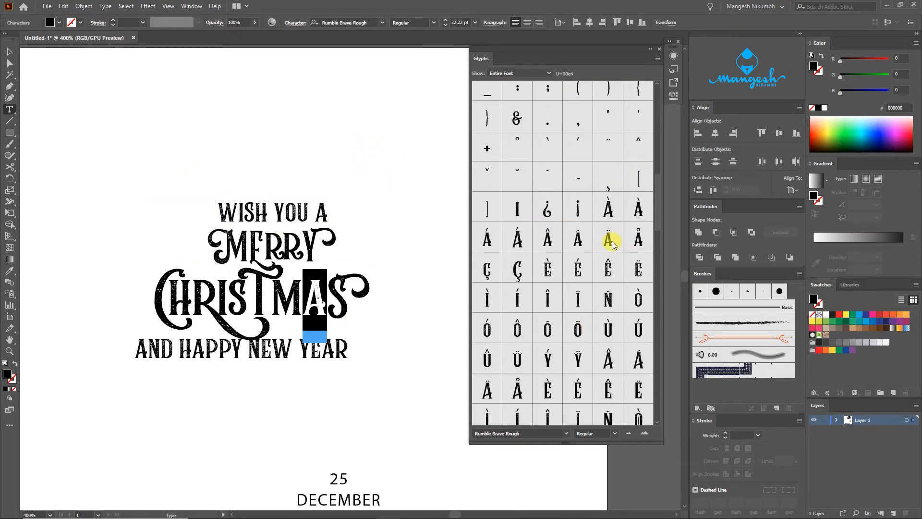
pyautogui.scroll(-6, 613, 245)
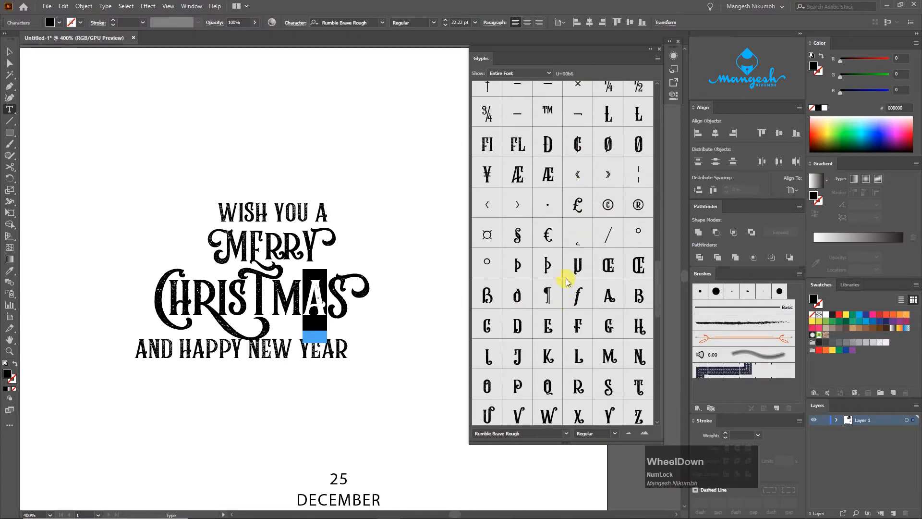
pyautogui.doubleClick(609, 295)
pyautogui.scroll(-4, 608, 296)
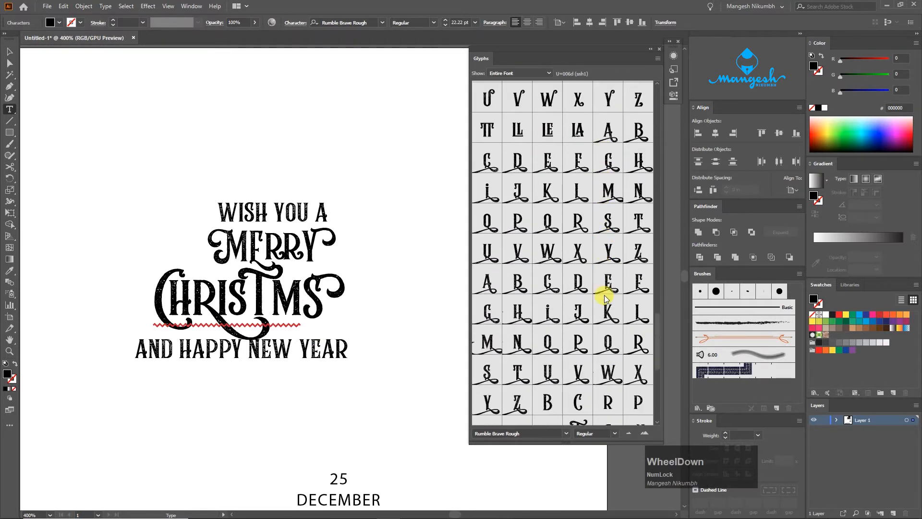
pyautogui.scroll(-3, 604, 298)
pyautogui.doubleClick(525, 317)
pyautogui.scroll(-3, 528, 319)
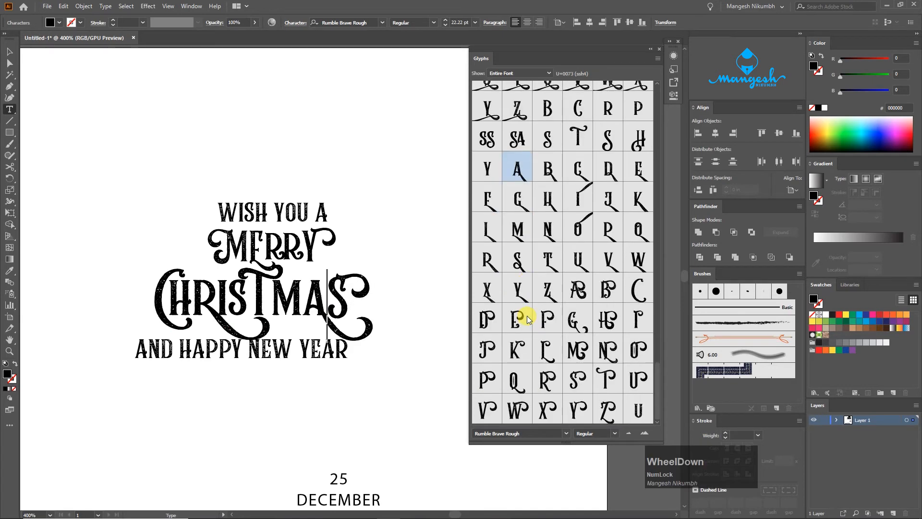
# Try an alternate swash glyph for the M in CHRISTMAS, and retype the plain letter.
pyautogui.doubleClick(297, 294)
pyautogui.scroll(-5, 550, 288)
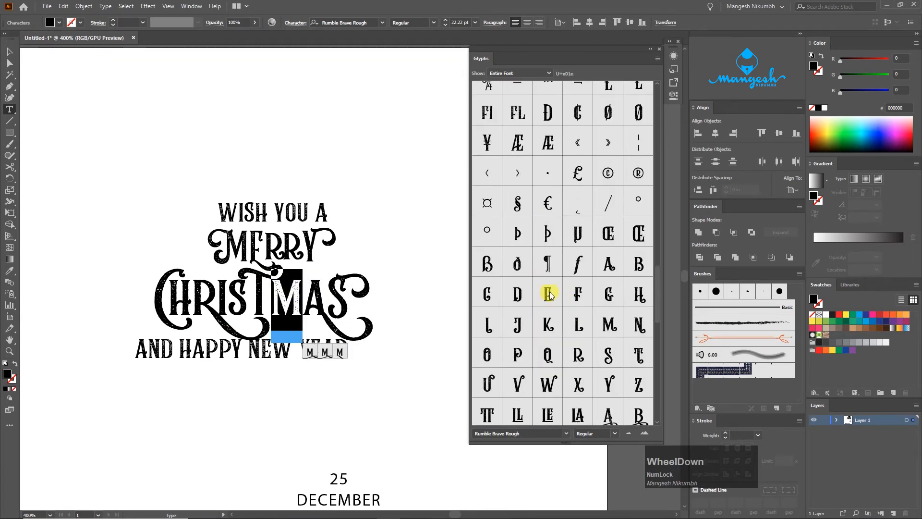
pyautogui.doubleClick(609, 325)
pyautogui.scroll(-8, 609, 323)
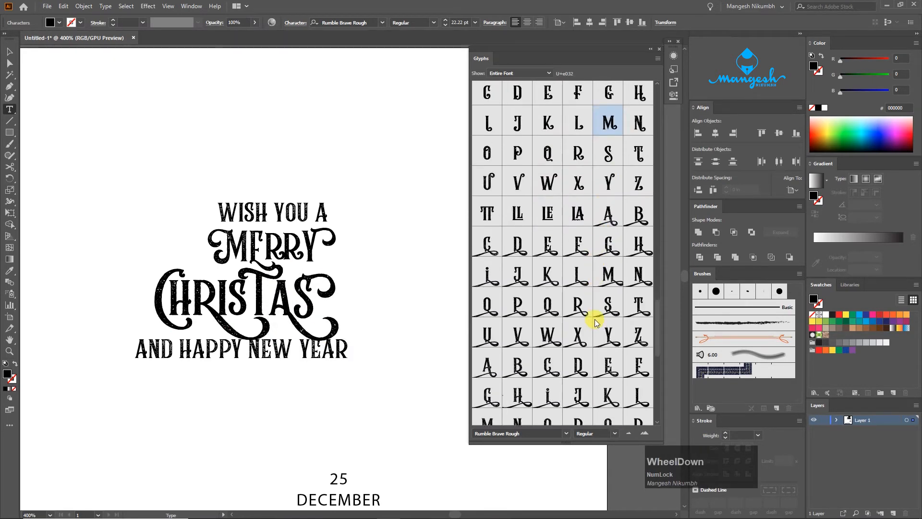
pyautogui.scroll(-3, 596, 309)
pyautogui.write('m')
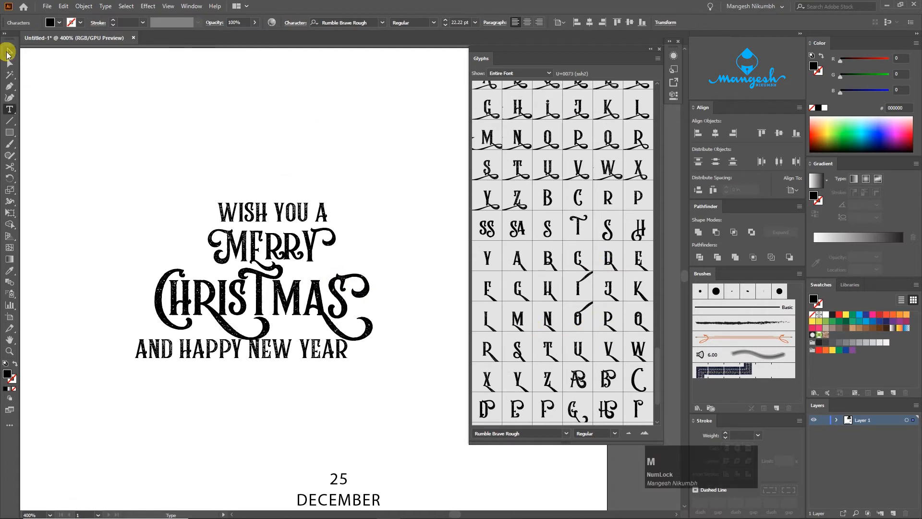
# Group the words MERRY and CHRISTMAS into one object.
pyautogui.click(9, 52)
pyautogui.click(159, 166)
pyautogui.press('space')
pyautogui.moveTo(158, 166); pyautogui.dragTo(353, 185)
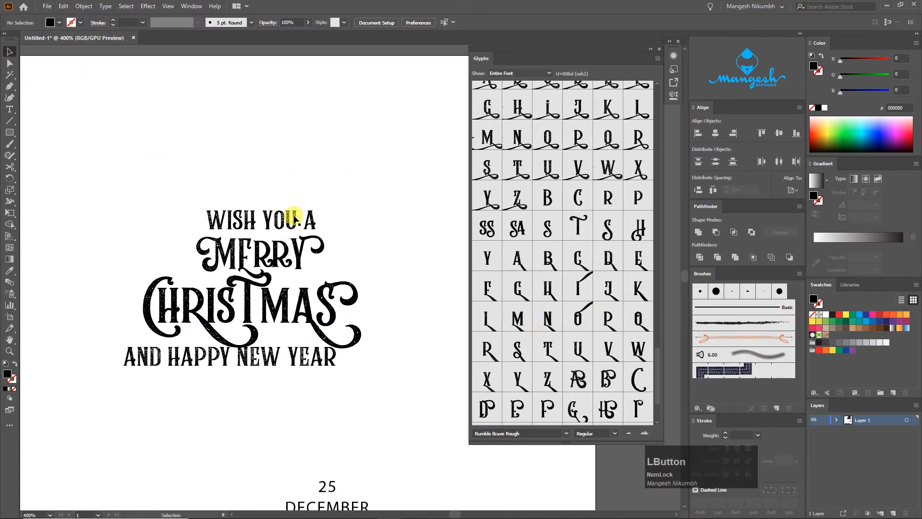
pyautogui.click(295, 251)
pyautogui.rightClick(284, 262)
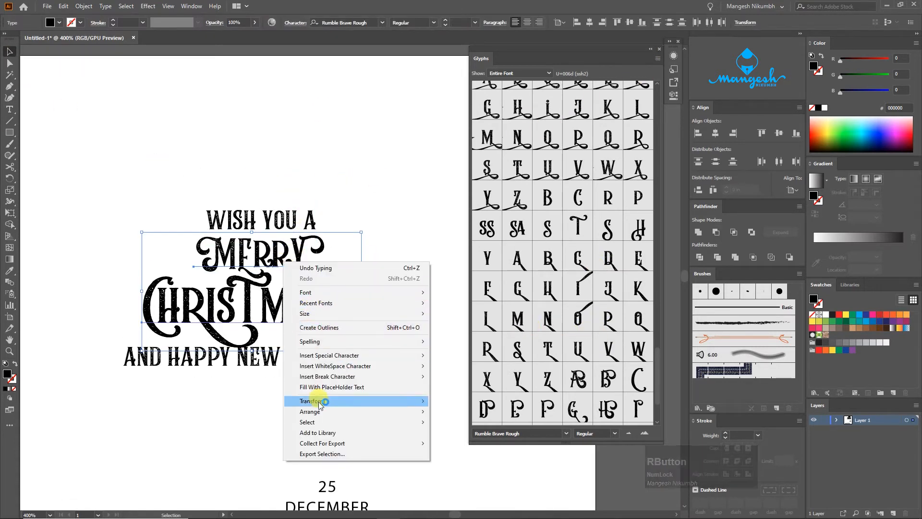
pyautogui.click(347, 226)
pyautogui.hotkey('ctrl', 'g')
pyautogui.click(363, 194)
# Move AND HAPPY NEW YEAR below CHRISTMAS and align all the greeting lines to their horizontal center.
pyautogui.moveTo(292, 356); pyautogui.dragTo(316, 365)
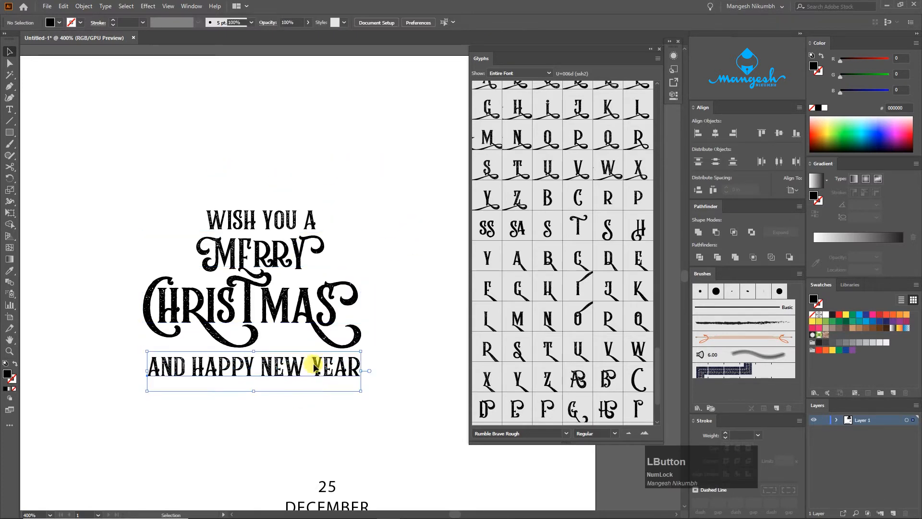
pyautogui.moveTo(225, 160); pyautogui.dragTo(327, 415)
pyautogui.click(715, 133)
pyautogui.click(355, 206)
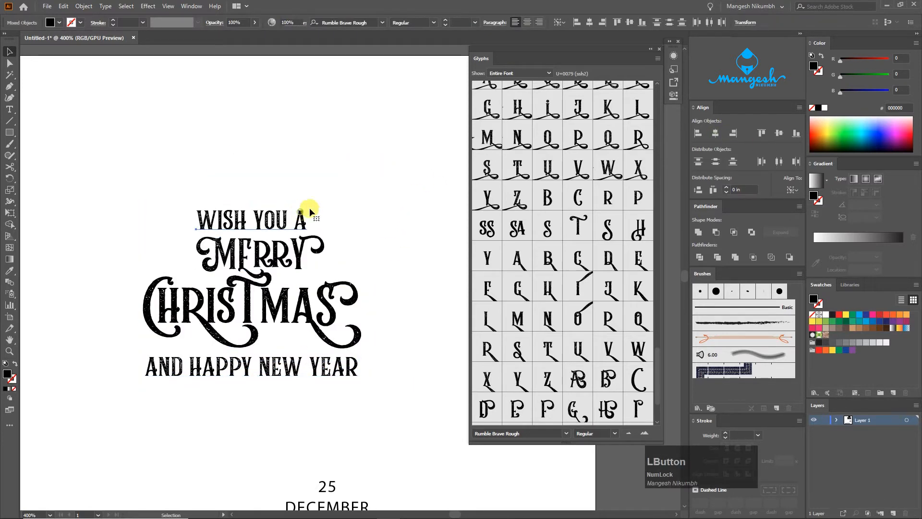
# Scale the WISH YOU A line down slightly and nudge it to sit centered above MERRY.
pyautogui.click(299, 221)
pyautogui.press('Right')
pyautogui.press('Right')
pyautogui.press('Right')
pyautogui.press('Right')
pyautogui.press('Right')
pyautogui.press('Up')
pyautogui.press('Up')
pyautogui.press('Up')
pyautogui.press('Up')
pyautogui.press('Up')
pyautogui.press('Down')
pyautogui.press('Down')
pyautogui.moveTo(316, 199); pyautogui.dragTo(309, 202)
pyautogui.press('Down')
pyautogui.press('Down')
# Scale the AND HAPPY NEW YEAR line down so it is narrower than CHRISTMAS.
pyautogui.moveTo(320, 370); pyautogui.dragTo(336, 356)
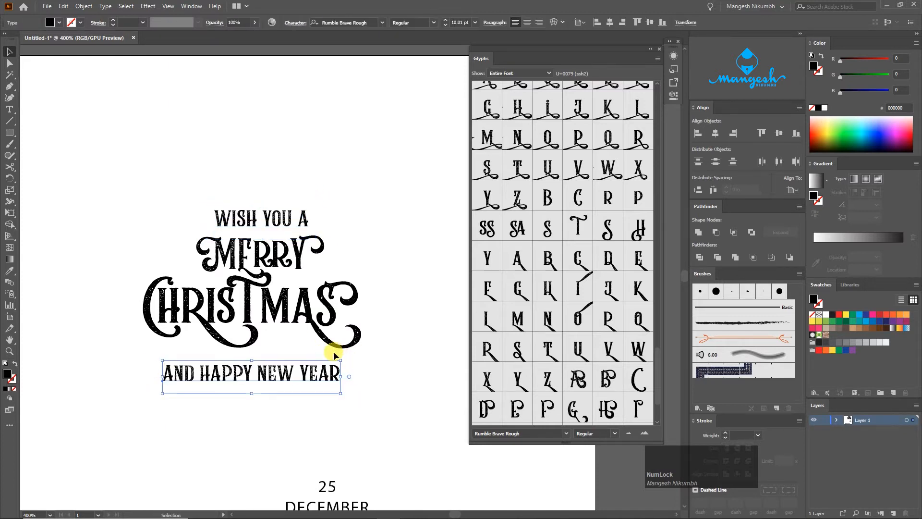
pyautogui.press('c')
pyautogui.press('v')
pyautogui.click(377, 275)
# Nudge the WISH YOU A line up to widen the gap above MERRY.
pyautogui.hotkey('ctrl', '-')
pyautogui.moveTo(377, 274); pyautogui.dragTo(367, 282)
pyautogui.click(305, 241)
pyautogui.press('Up')
pyautogui.press('Up')
pyautogui.press('Up')
pyautogui.press('Up')
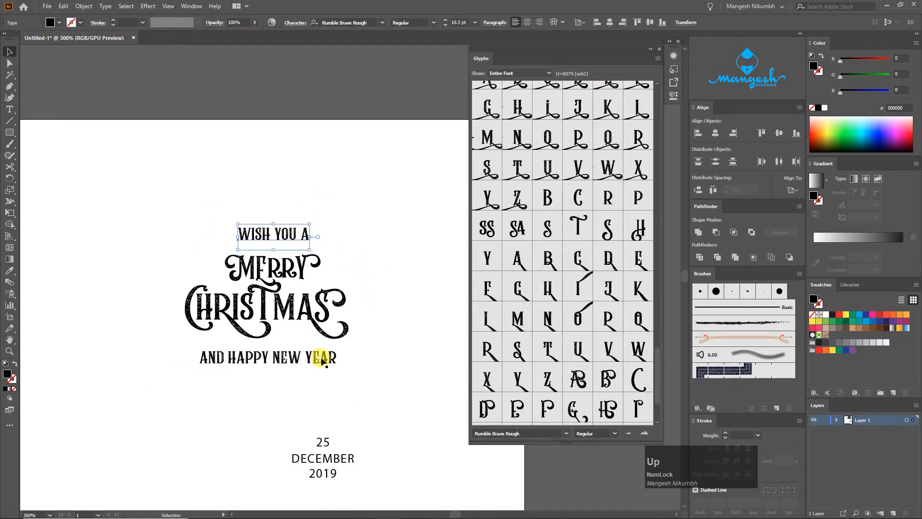
# Shrink the AND HAPPY NEW YEAR line further and nudge it up closer to CHRISTMAS.
pyautogui.click(325, 362)
pyautogui.moveTo(338, 374); pyautogui.dragTo(333, 341)
pyautogui.press('Up')
pyautogui.press('Up')
pyautogui.press('Up')
pyautogui.press('Up')
pyautogui.press('Up')
pyautogui.click(343, 355)
# Nudge the MERRY CHRISTMAS lettering right and align all the greeting lines to their horizontal center.
pyautogui.click(316, 295)
pyautogui.press('Right')
pyautogui.press('Right')
pyautogui.press('Right')
pyautogui.click(380, 285)
pyautogui.click(281, 291)
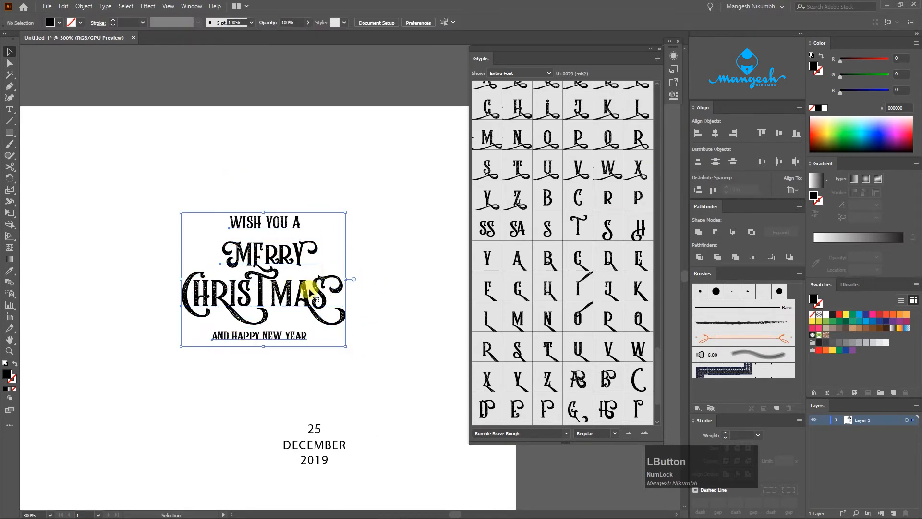
pyautogui.click(715, 133)
pyautogui.click(372, 192)
# Nudge AND HAPPY NEW YEAR up, and reduce WISH YOU A to 8 pt and bring it down closer to MERRY.
pyautogui.click(297, 336)
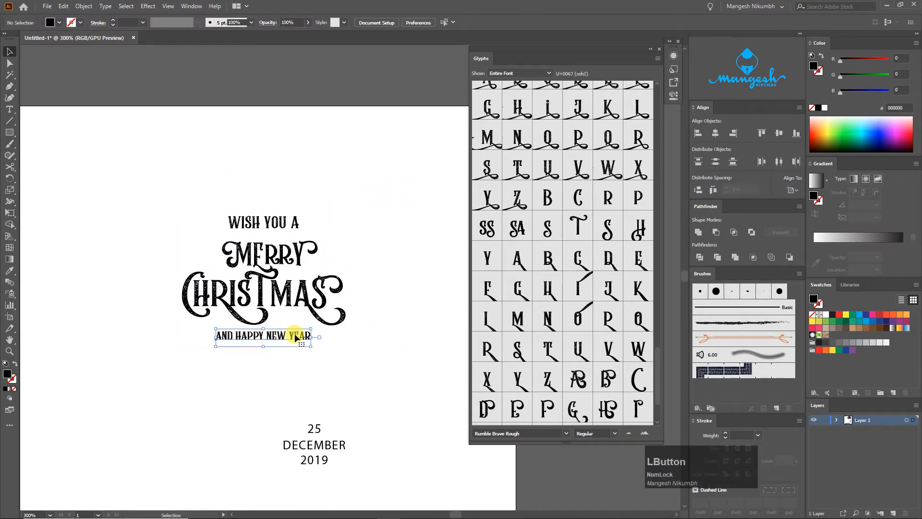
pyautogui.press('Up')
pyautogui.click(317, 352)
pyautogui.click(277, 219)
pyautogui.press('Down')
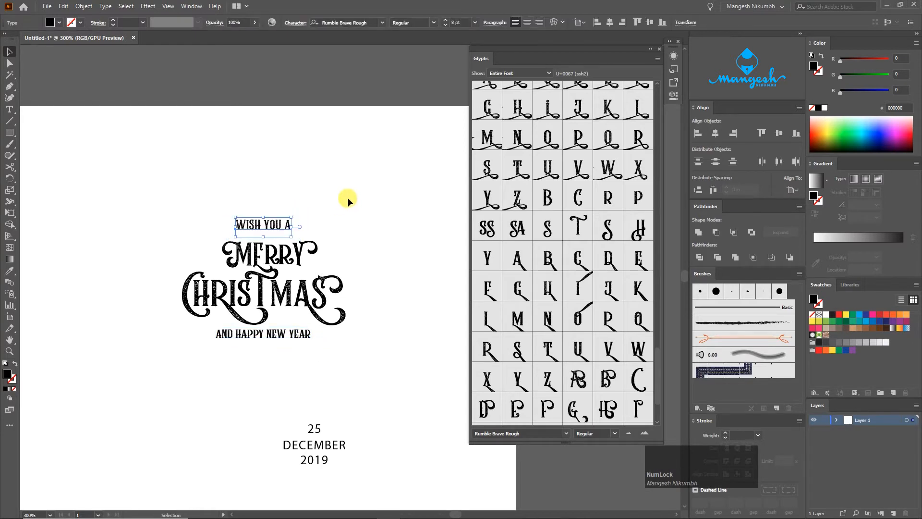
pyautogui.press('Down')
pyautogui.click(345, 197)
pyautogui.moveTo(345, 197); pyautogui.dragTo(347, 374)
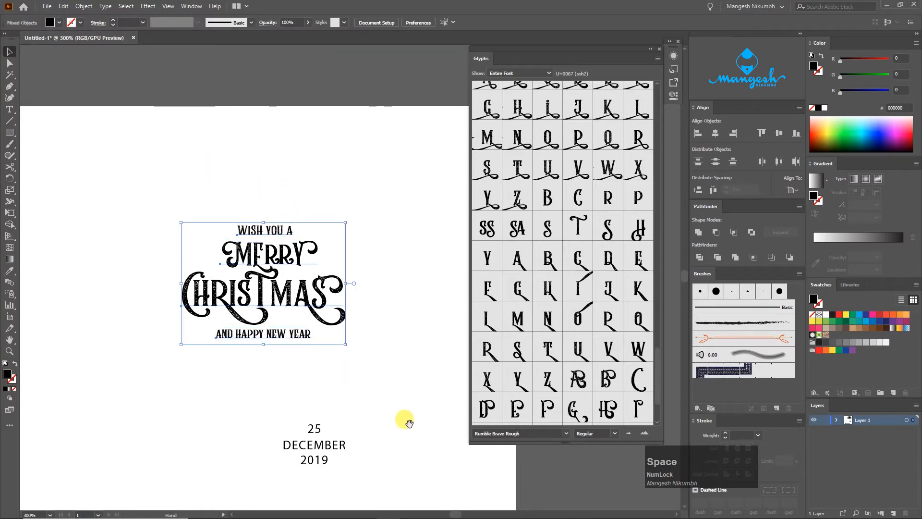
# Set the font of the 25, DECEMBER and 2019 lines to Nexa Rust Sans Black.
pyautogui.moveTo(409, 423); pyautogui.dragTo(407, 307)
pyautogui.click(297, 299)
pyautogui.click(340, 347)
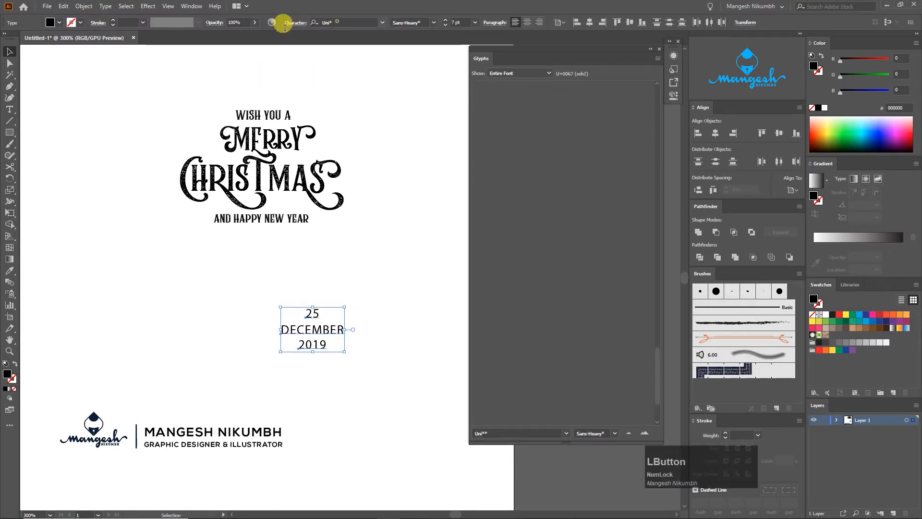
pyautogui.write('ne')
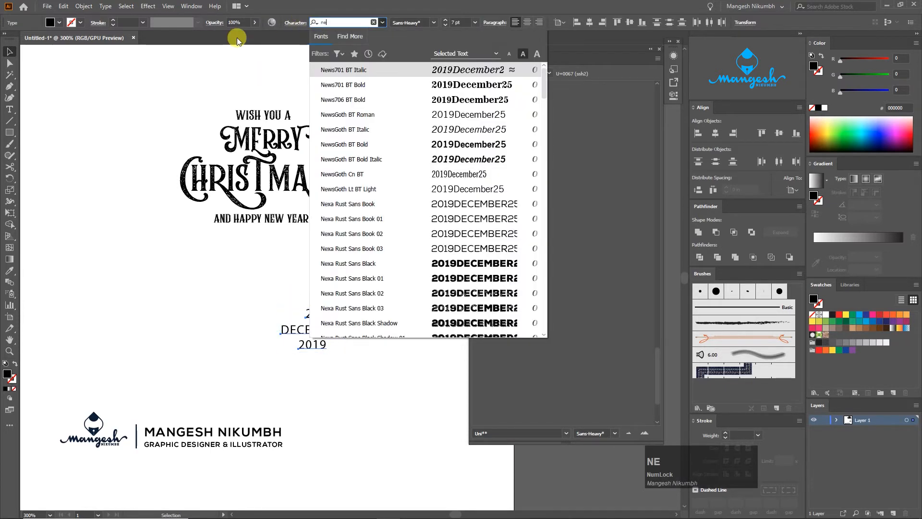
pyautogui.write('x')
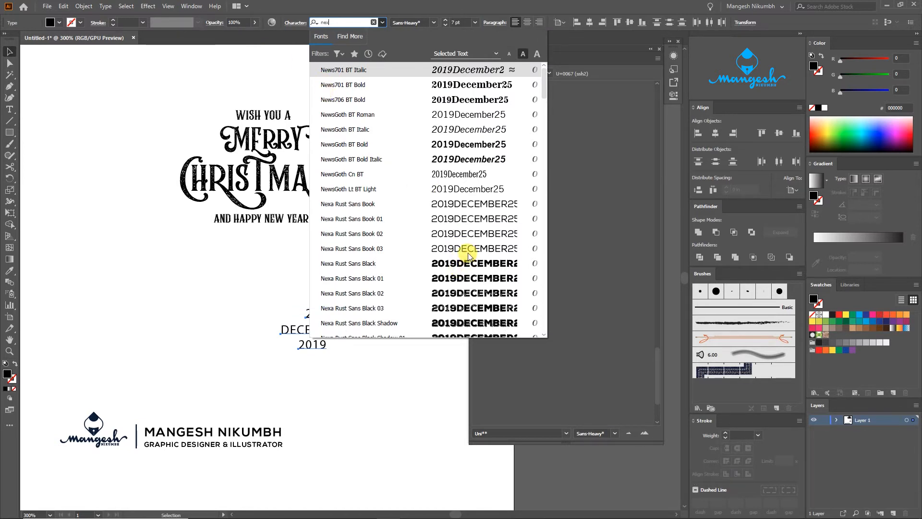
pyautogui.scroll(-3, 460, 281)
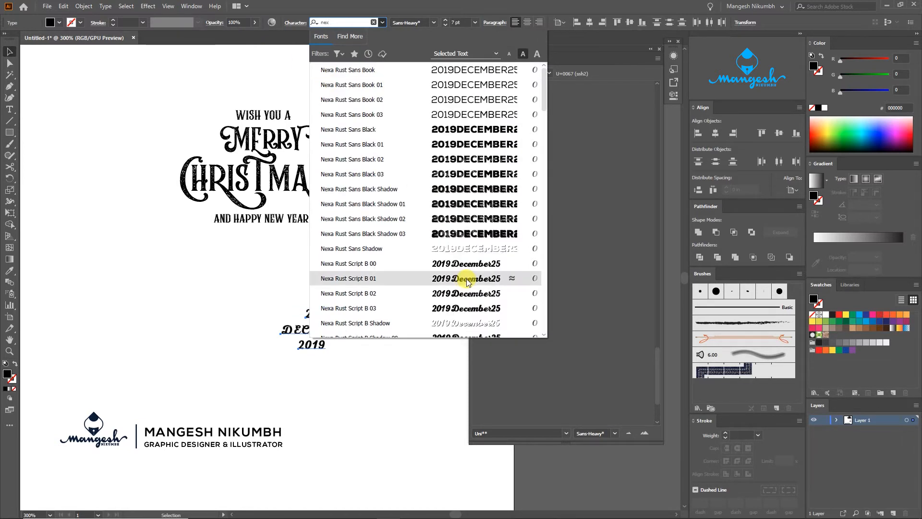
pyautogui.click(459, 129)
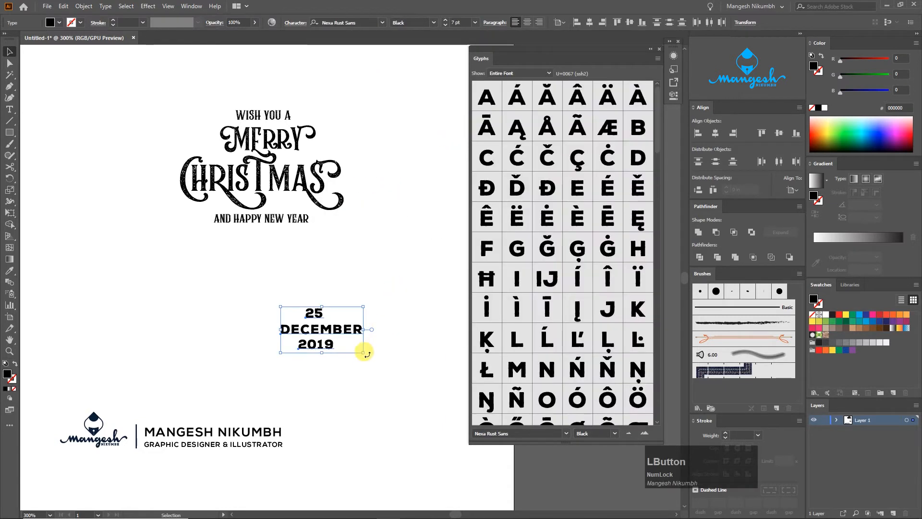
# Enlarge the three date lines together and change their font style to Black 02.
pyautogui.moveTo(363, 354); pyautogui.dragTo(493, 426)
pyautogui.click(651, 49)
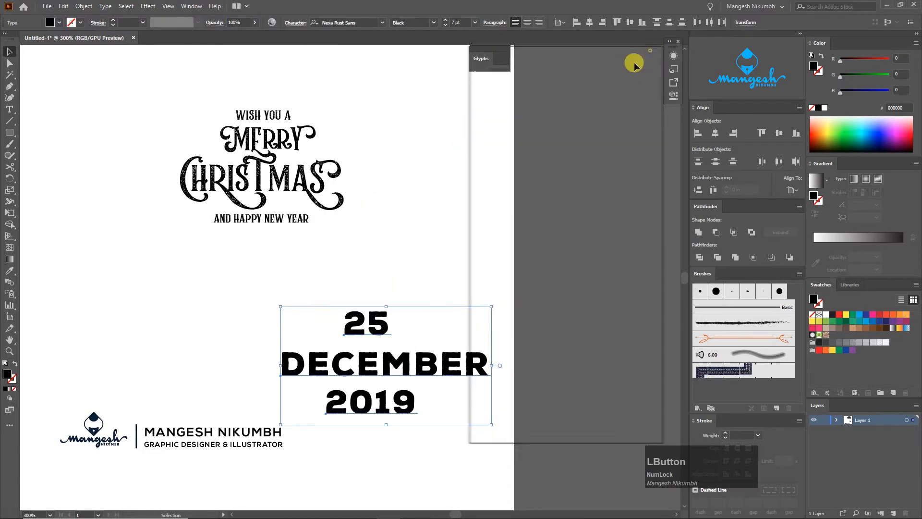
pyautogui.click(434, 22)
pyautogui.click(419, 95)
pyautogui.click(436, 290)
# Scale up the number 25 so it dominates the date block.
pyautogui.click(381, 323)
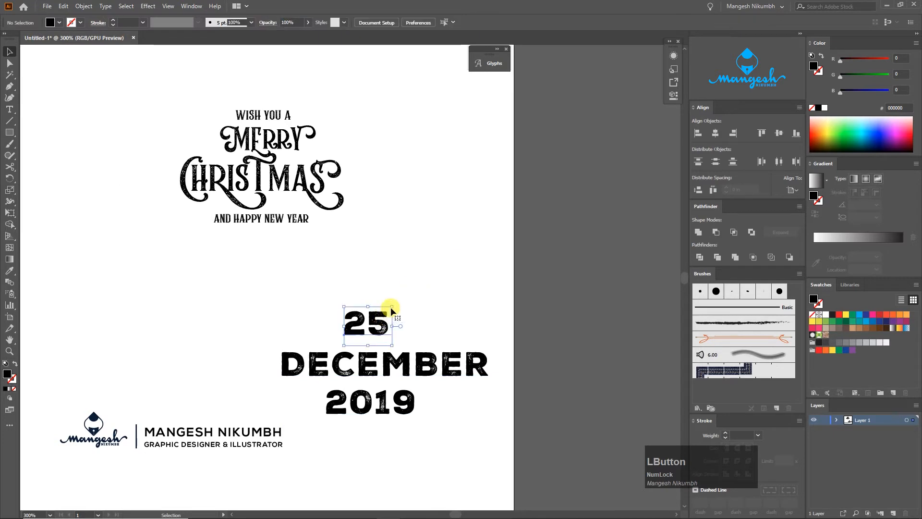
pyautogui.moveTo(391, 307); pyautogui.dragTo(460, 249)
pyautogui.click(420, 439)
# Scale DECEMBER and 2019 down beneath the 25 and align the three date lines to their horizontal center.
pyautogui.click(401, 379)
pyautogui.moveTo(492, 347); pyautogui.dragTo(432, 368)
pyautogui.moveTo(407, 378); pyautogui.dragTo(420, 334)
pyautogui.click(467, 390)
pyautogui.moveTo(362, 245); pyautogui.dragTo(427, 335)
pyautogui.click(426, 317)
pyautogui.click(715, 133)
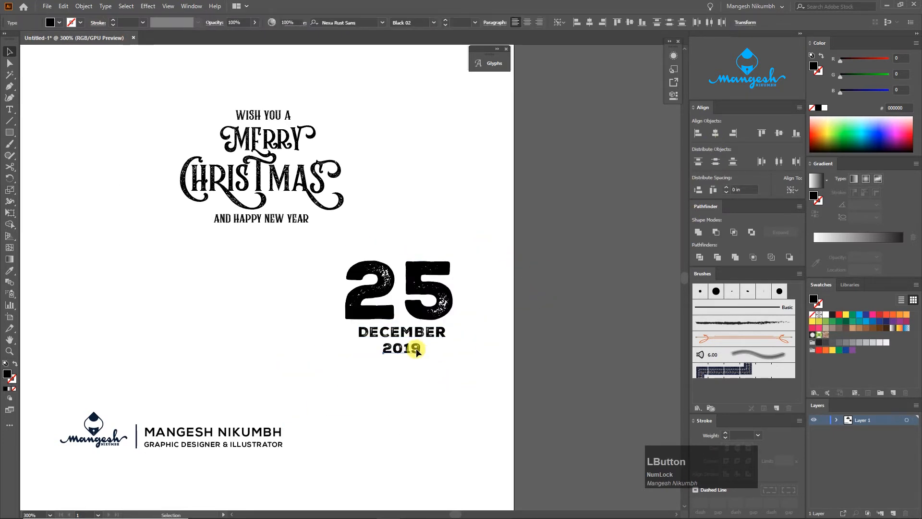
# Widen the letter spacing of 2019 to nearly the width of DECEMBER and center the date lines horizontally again.
pyautogui.doubleClick(413, 350)
pyautogui.hotkey('ctrl', 'a')
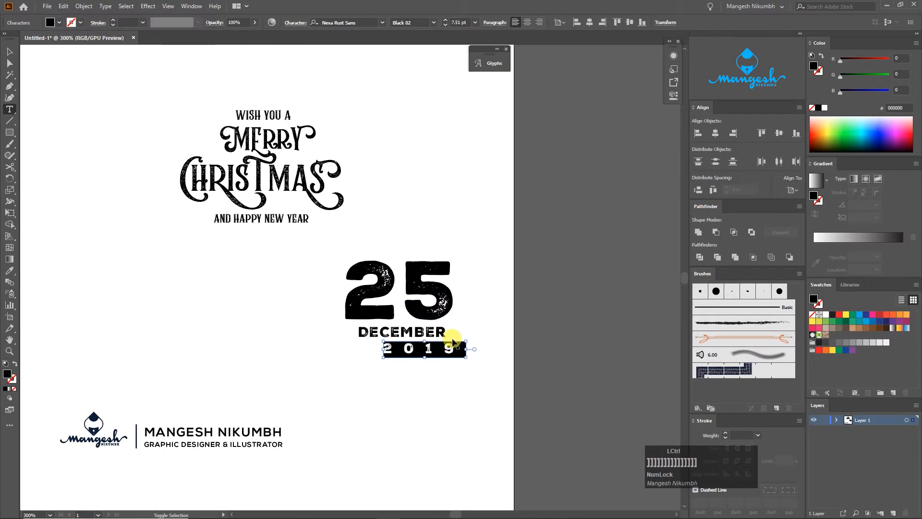
pyautogui.press('Escape')
pyautogui.moveTo(471, 372); pyautogui.dragTo(412, 305)
pyautogui.click(413, 303)
pyautogui.click(715, 133)
pyautogui.click(506, 250)
# Adjust the position of 2019 under DECEMBER and nudge both words left to center them beneath the 25.
pyautogui.hotkey('ctrl', '+')
pyautogui.moveTo(447, 339); pyautogui.dragTo(387, 326)
pyautogui.moveTo(401, 360); pyautogui.dragTo(408, 361)
pyautogui.moveTo(402, 393); pyautogui.dragTo(383, 352)
pyautogui.click(425, 371)
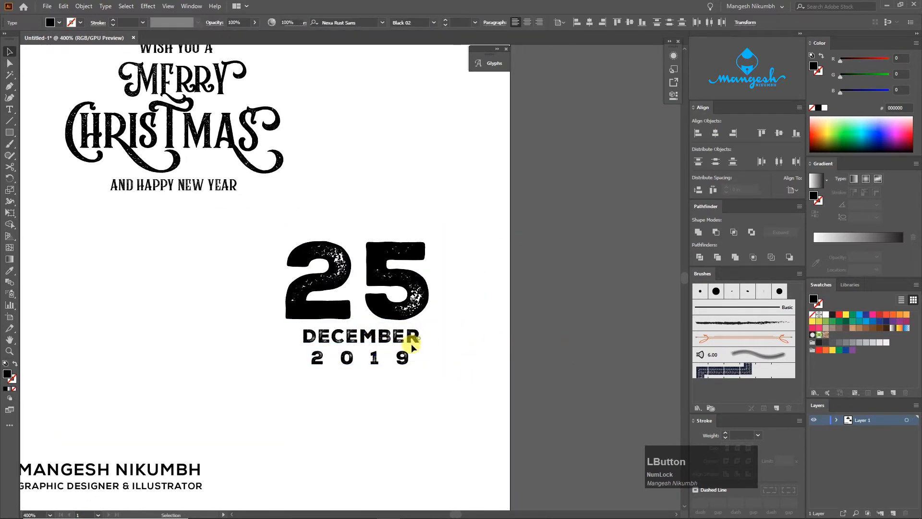
pyautogui.click(412, 344)
pyautogui.keyDown('shift'); pyautogui.click(401, 364); pyautogui.keyUp('shift')
pyautogui.press('Left')
pyautogui.press('Left')
# Stretch the number 25 upward to make it taller while keeping its width.
pyautogui.hotkey('ctrl', '-')
pyautogui.click(387, 281)
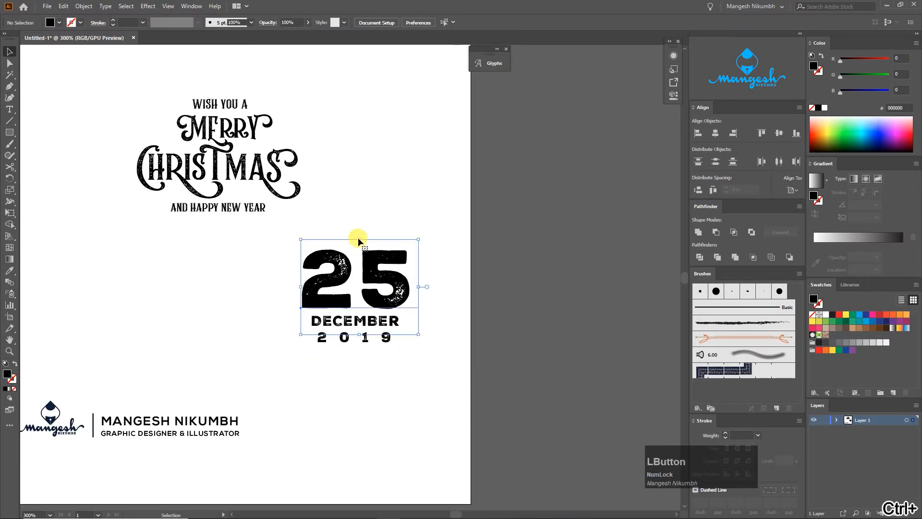
pyautogui.moveTo(359, 239); pyautogui.dragTo(357, 226)
pyautogui.click(430, 326)
# Widen the letter spacing of DECEMBER to roughly match the width of the 25 above it.
pyautogui.hotkey('ctrl', '+')
pyautogui.moveTo(379, 340); pyautogui.dragTo(403, 357)
pyautogui.doubleClick(380, 334)
pyautogui.hotkey('ctrl', 'a')
pyautogui.hotkey('alt', 'Right')
pyautogui.hotkey('alt', 'Right')
pyautogui.hotkey('alt', 'Right')
pyautogui.hotkey('alt', 'Right')
pyautogui.hotkey('alt', 'Right')
pyautogui.hotkey('alt', 'Right')
pyautogui.hotkey('alt', 'Right')
pyautogui.hotkey('alt', 'Right')
pyautogui.hotkey('alt', 'Right')
pyautogui.hotkey('alt', 'Right')
pyautogui.hotkey('alt', 'Right')
pyautogui.hotkey('alt', 'Right')
pyautogui.click(9, 51)
pyautogui.click(438, 367)
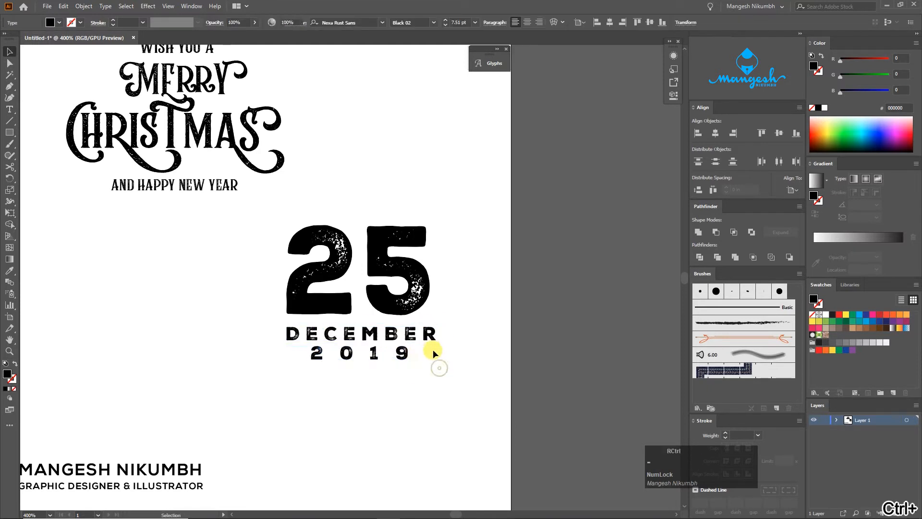
pyautogui.hotkey('ctrl', '-')
pyautogui.moveTo(378, 245); pyautogui.dragTo(388, 243)
pyautogui.hotkey('ctrl', '+')
pyautogui.hotkey('ctrl', '+')
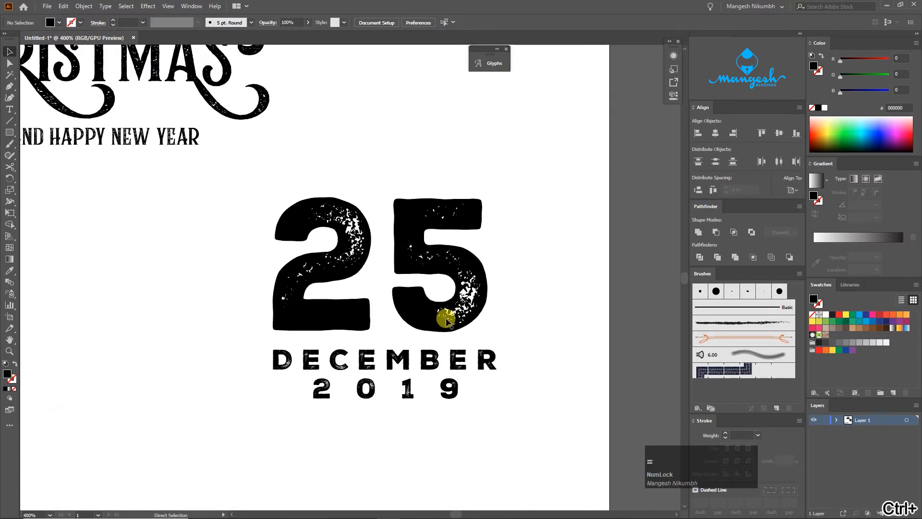
# Draw a short horizontal line just after the 9 of 2019 and give it a black stroke.
pyautogui.moveTo(447, 319); pyautogui.dragTo(390, 277)
pyautogui.press('p')
pyautogui.click(411, 346)
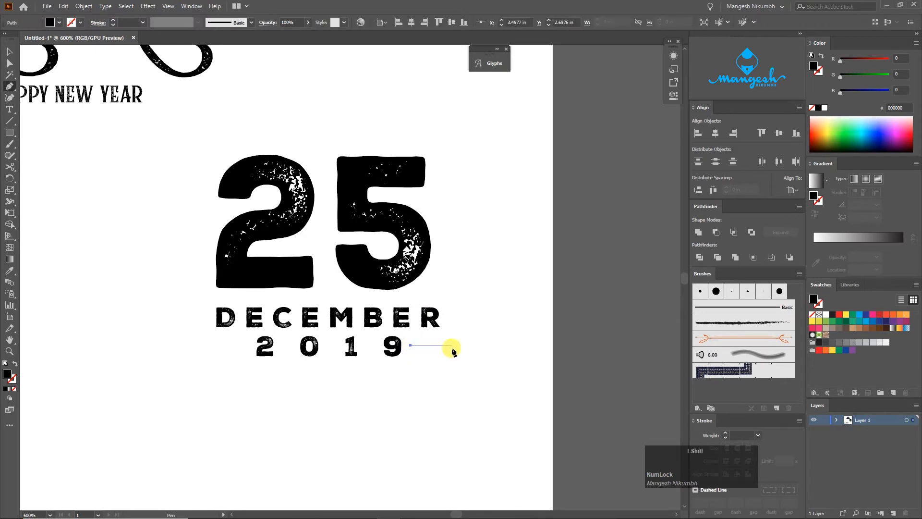
pyautogui.press('v')
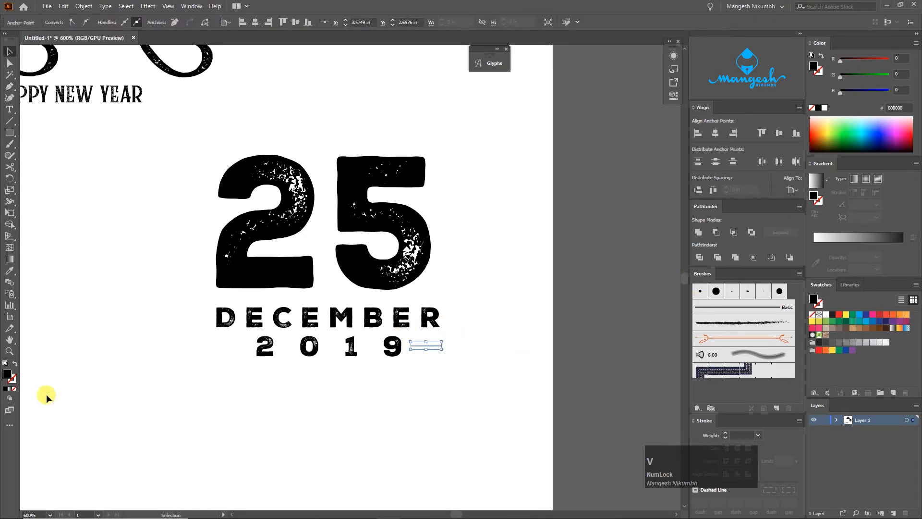
pyautogui.click(5, 390)
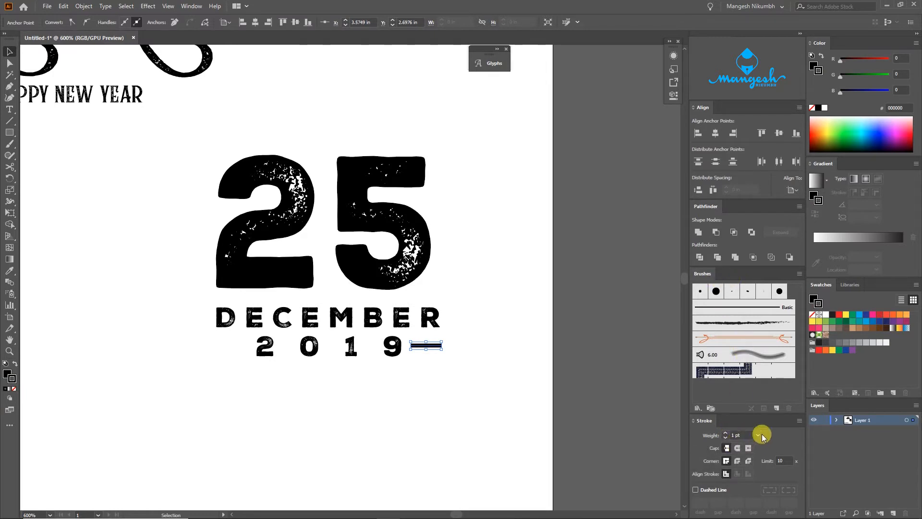
# Show the full stroke options and apply the width profile that tapers from one end to the line.
pyautogui.click(800, 422)
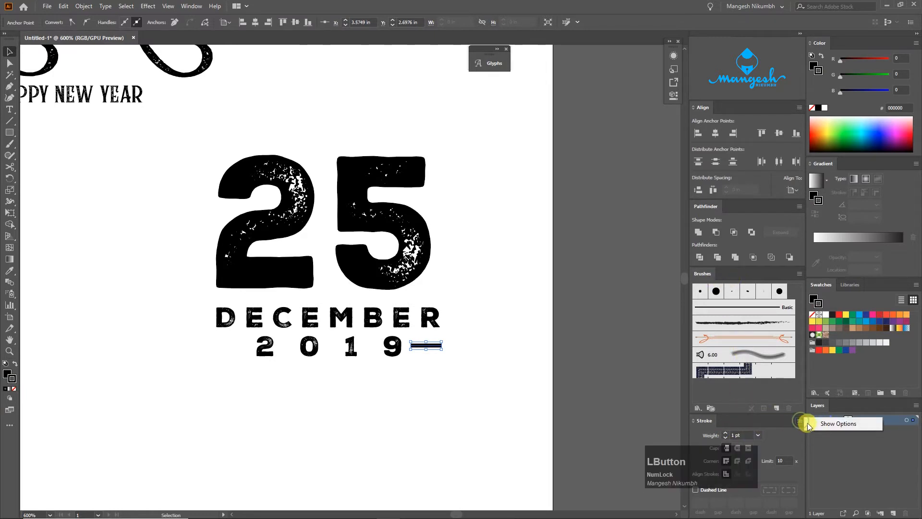
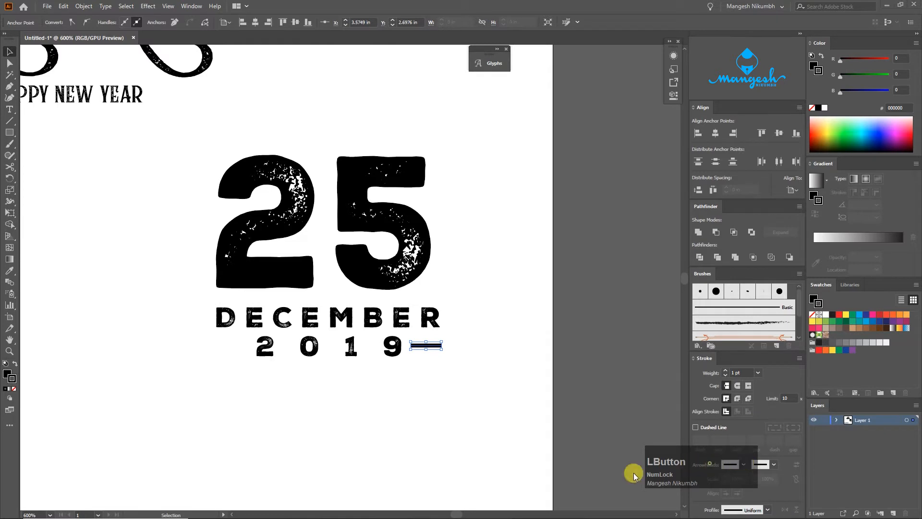
pyautogui.click(767, 511)
pyautogui.click(748, 464)
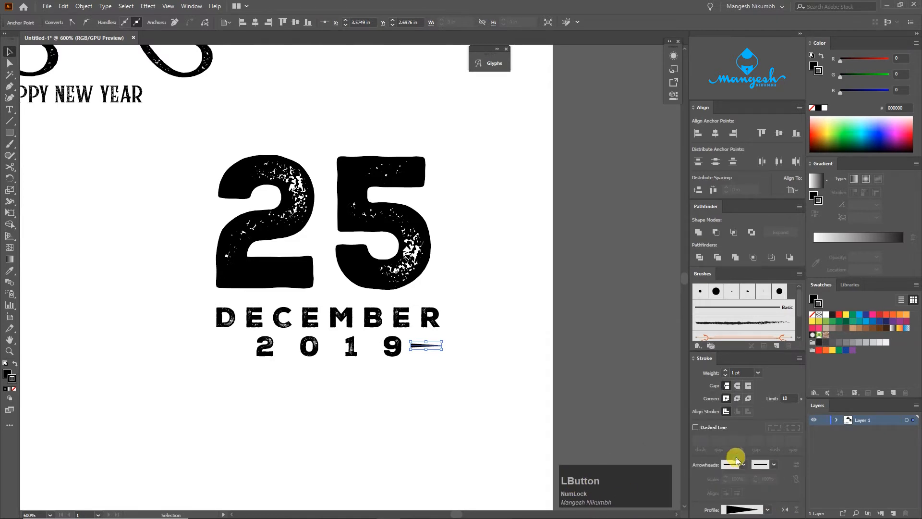
# Place a copy of the tapered line in front of 2019 so that lines flank the year on both sides.
pyautogui.moveTo(417, 345); pyautogui.dragTo(242, 347)
pyautogui.click(229, 380)
pyautogui.click(321, 379)
# Group the number 25, DECEMBER, 2019 and the two flanking lines into one date block.
pyautogui.hotkey('ctrl', '-')
pyautogui.press('space')
pyautogui.moveTo(381, 340); pyautogui.dragTo(417, 365)
pyautogui.moveTo(477, 385); pyautogui.dragTo(285, 253)
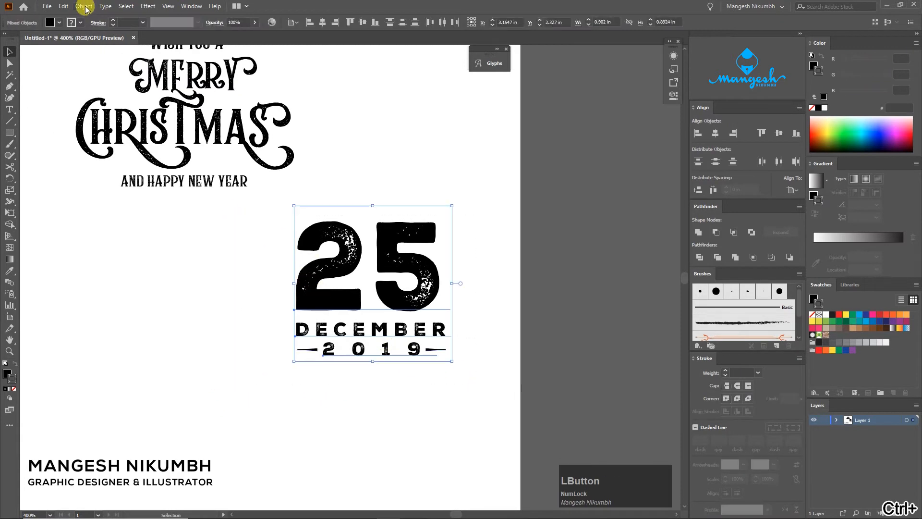
pyautogui.click(83, 6)
pyautogui.click(110, 57)
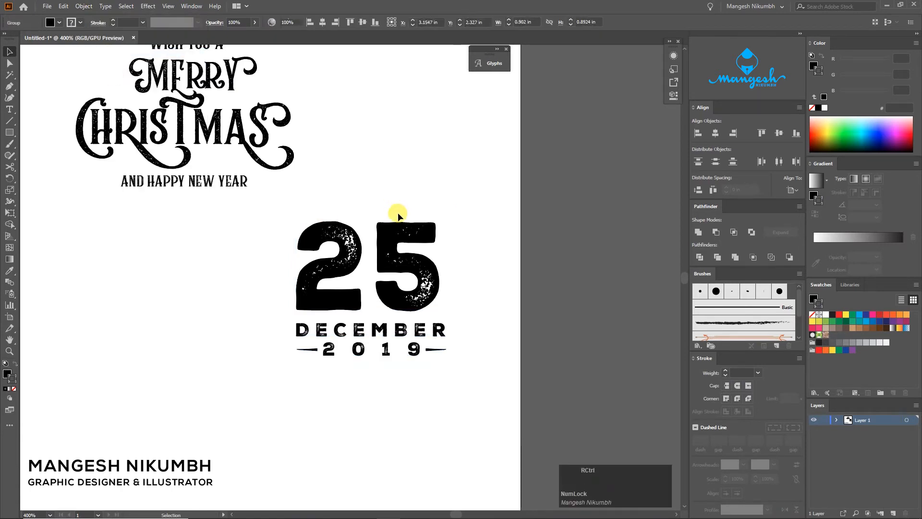
# Group all lines of the Merry Christmas greeting lettering into one object.
pyautogui.hotkey('ctrl', '-')
pyautogui.press('space')
pyautogui.moveTo(398, 213); pyautogui.dragTo(460, 248)
pyautogui.moveTo(350, 261); pyautogui.dragTo(234, 147)
pyautogui.click(79, 7)
pyautogui.click(92, 53)
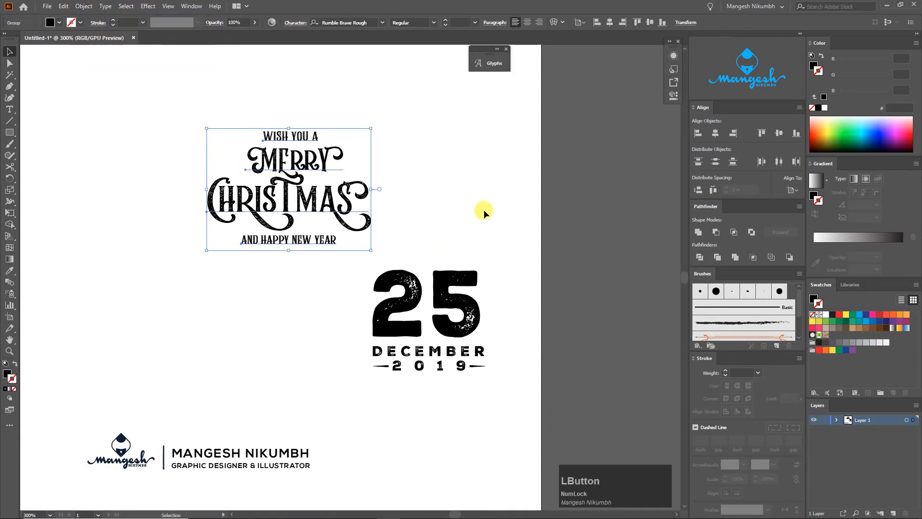
pyautogui.click(484, 210)
# Ungroup the designer's name and job title beside the logo so that each line can be edited separately.
pyautogui.press('space')
pyautogui.moveTo(461, 318); pyautogui.dragTo(479, 224)
pyautogui.click(257, 357)
pyautogui.rightClick(259, 359)
pyautogui.click(288, 268)
# Restyle the designer's name and job title lines with the date text's widely spaced Nexa Rust Sans Black 02 lettering.
pyautogui.click(319, 364)
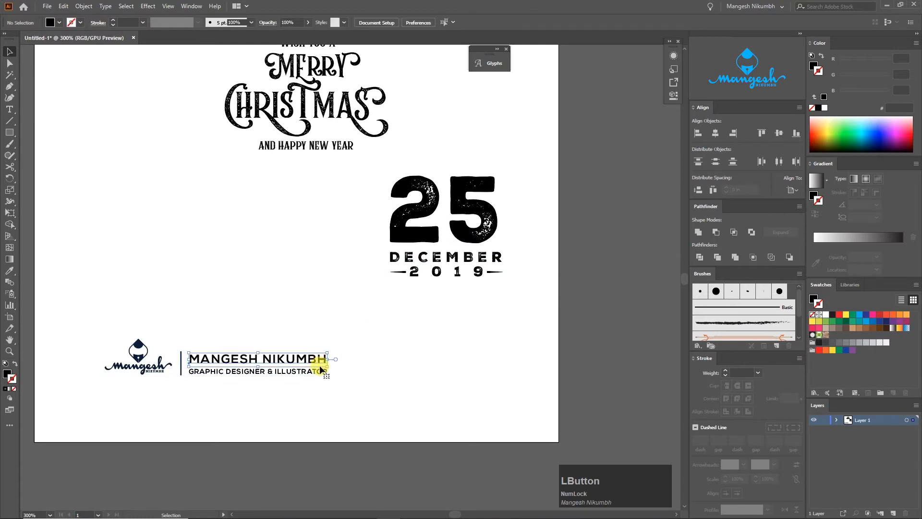
pyautogui.hotkey('alt', 'Right')
pyautogui.hotkey('alt', 'Right')
pyautogui.hotkey('alt', 'Right')
pyautogui.hotkey('alt', 'Right')
pyautogui.hotkey('alt', 'Right')
pyautogui.hotkey('alt', 'Right')
pyautogui.click(323, 374)
pyautogui.click(459, 264)
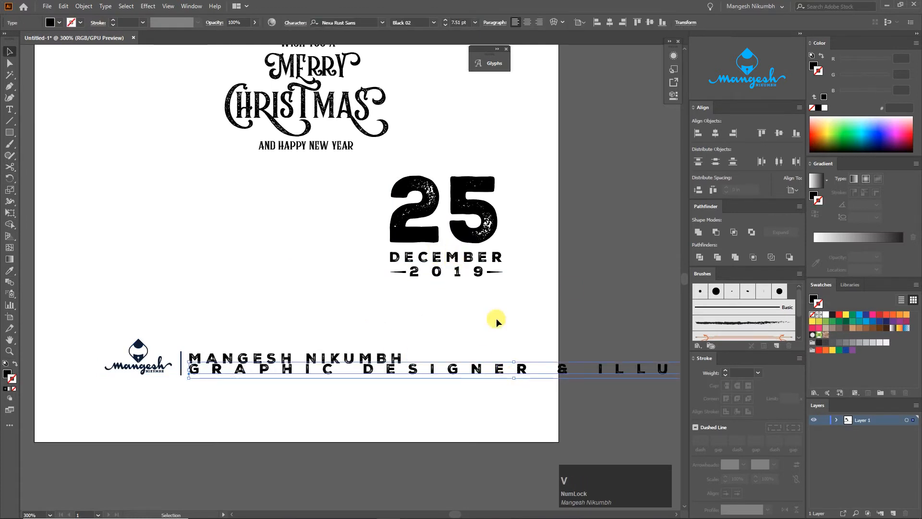
pyautogui.press('v')
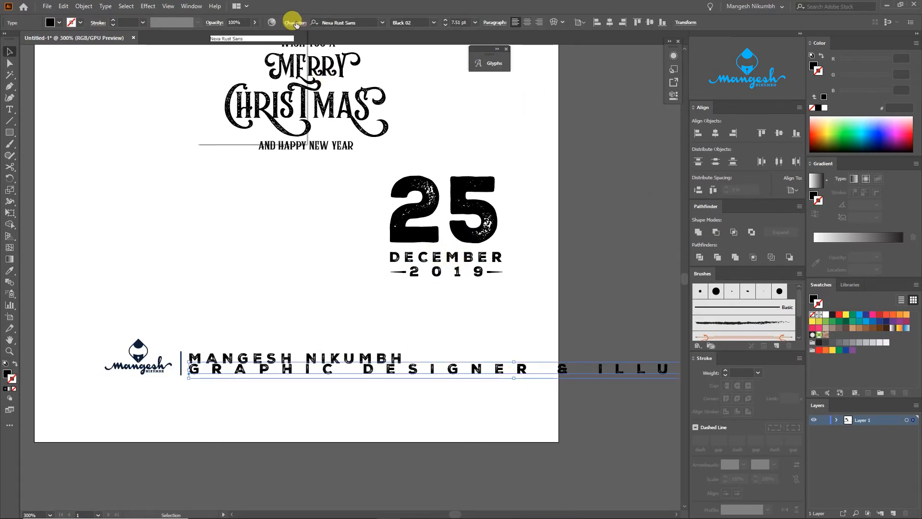
# Set the job title line's tracking to 0 and scale the line down beneath the designer's name.
pyautogui.click(293, 23)
pyautogui.click(283, 85)
pyautogui.write('0')
pyautogui.press('Return')
pyautogui.moveTo(465, 361); pyautogui.dragTo(361, 364)
# Set the tracking of the designer's name to 0 and enlarge it to match the job title's width.
pyautogui.moveTo(416, 356); pyautogui.dragTo(374, 360)
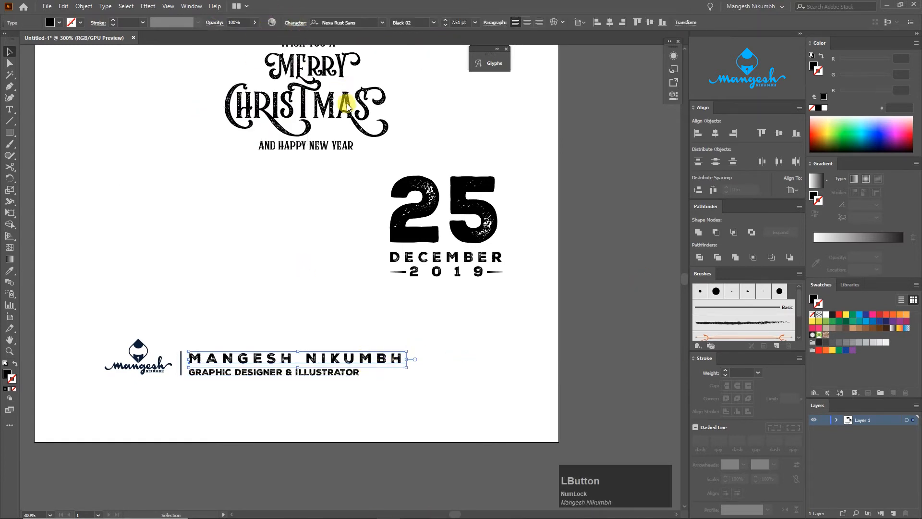
pyautogui.click(294, 23)
pyautogui.click(307, 85)
pyautogui.click(314, 152)
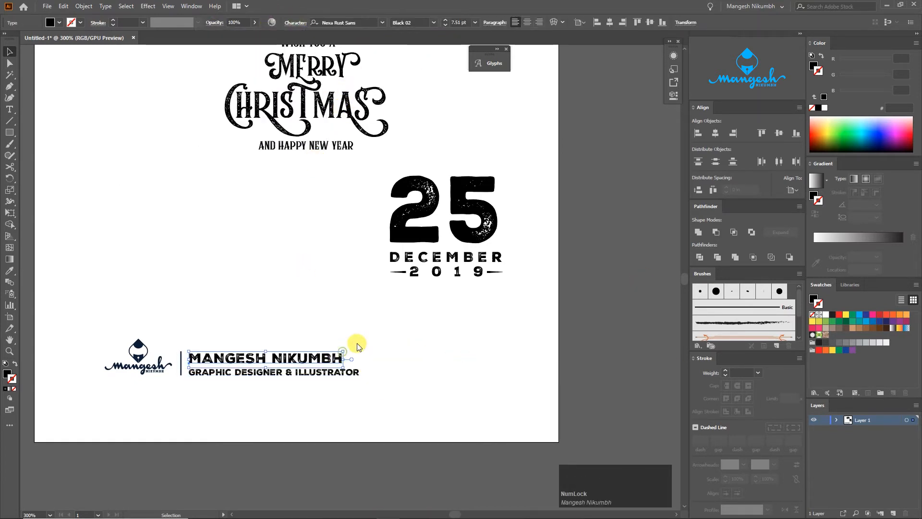
pyautogui.moveTo(343, 352); pyautogui.dragTo(361, 344)
# Nudge the name and job title lines into place beside the logo's vertical divider.
pyautogui.moveTo(384, 348); pyautogui.dragTo(301, 384)
pyautogui.press('Up')
pyautogui.click(286, 392)
pyautogui.press('Right')
# Place the Merry Christmas lettering group from Illustrator into the Photoshop Christmas image as a smart object.
pyautogui.hotkey('ctrl', '-')
pyautogui.press('space')
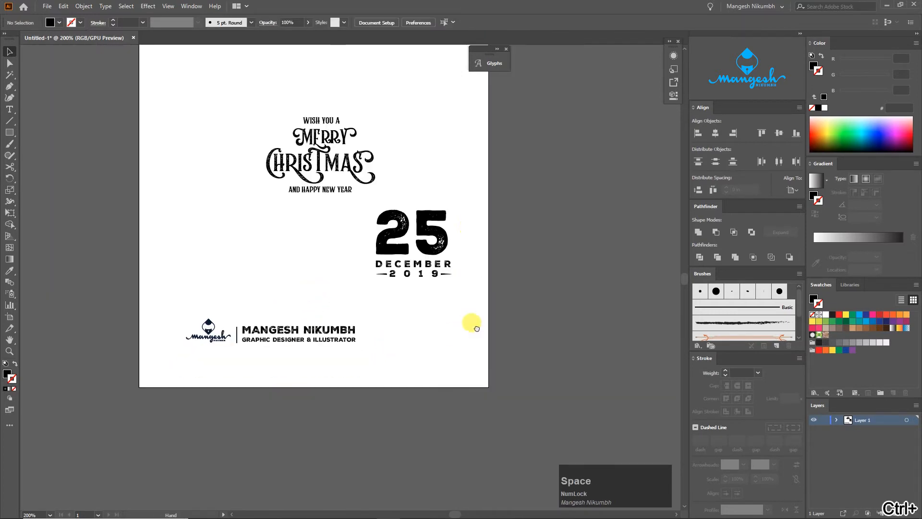
pyautogui.moveTo(473, 324); pyautogui.dragTo(503, 377)
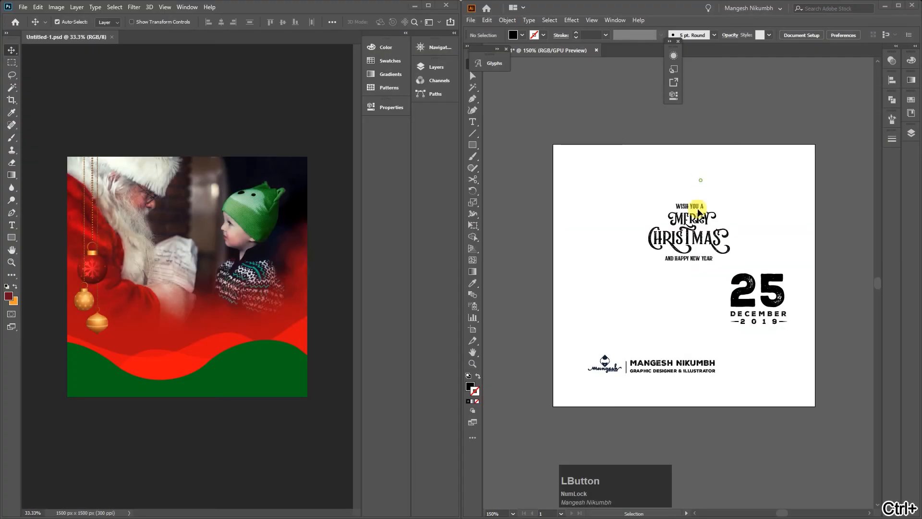
pyautogui.moveTo(689, 230); pyautogui.dragTo(190, 311)
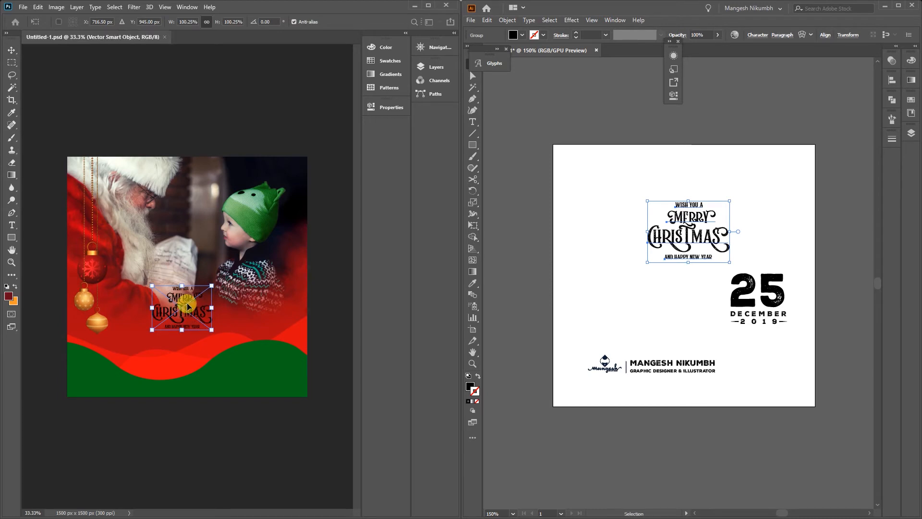
pyautogui.click(188, 307)
pyautogui.press('Return')
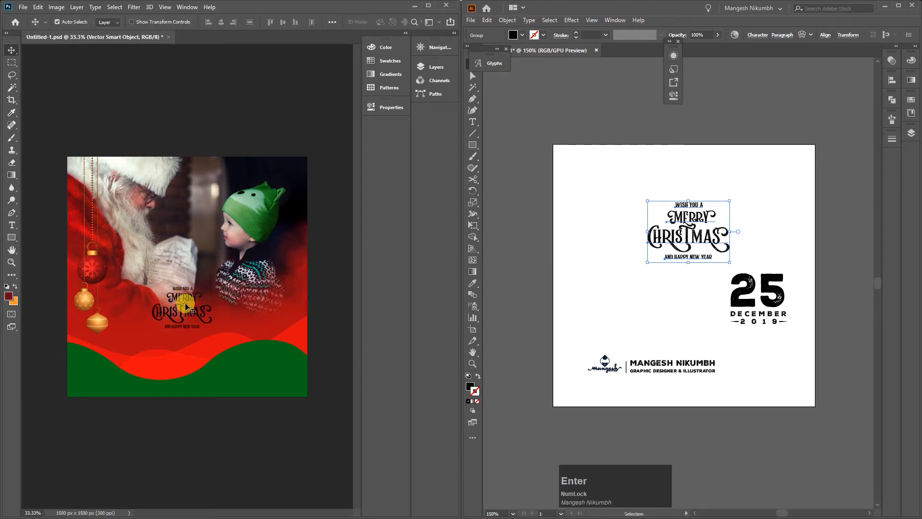
# Enlarge the Merry Christmas lettering to about 205% and move it over the lower middle of the image.
pyautogui.hotkey('ctrl', 't')
pyautogui.moveTo(212, 286); pyautogui.dragTo(274, 239)
pyautogui.moveTo(232, 289); pyautogui.dragTo(195, 300)
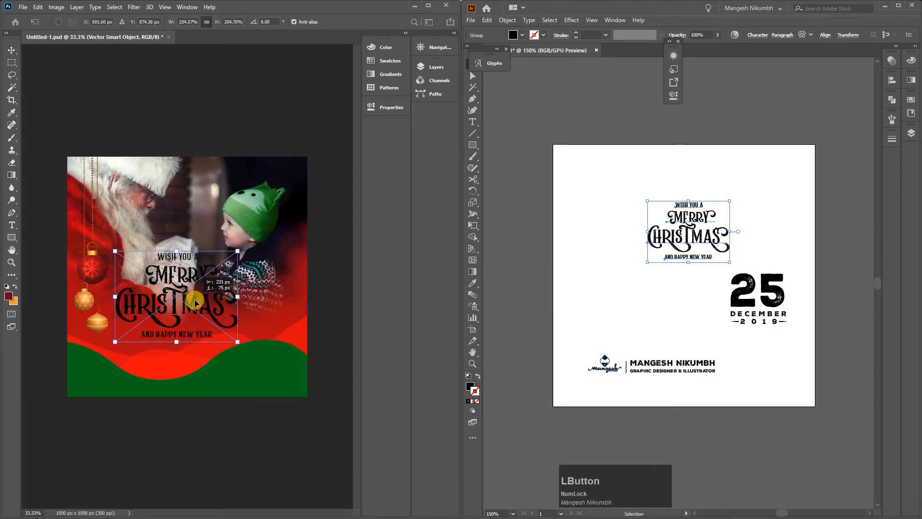
pyautogui.press('Return')
# Place the date block and the logo signature as smart objects on the green wave, at its right and left ends.
pyautogui.moveTo(758, 291); pyautogui.dragTo(283, 354)
pyautogui.press('Return')
pyautogui.moveTo(609, 358); pyautogui.dragTo(132, 412)
pyautogui.press('Return')
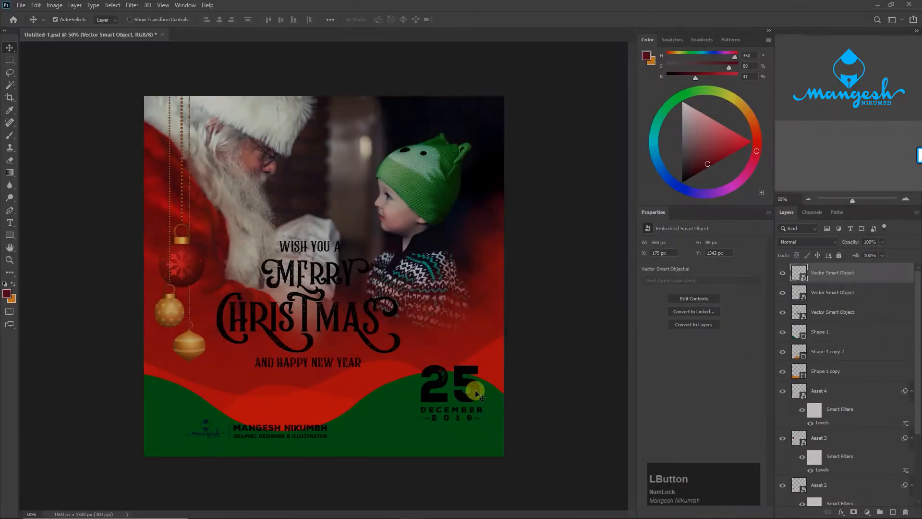
pyautogui.moveTo(475, 391); pyautogui.dragTo(466, 413)
pyautogui.moveTo(200, 429); pyautogui.dragTo(180, 433)
# Add a white (ffffff) Color Overlay to the logo signature layer.
pyautogui.doubleClick(887, 272)
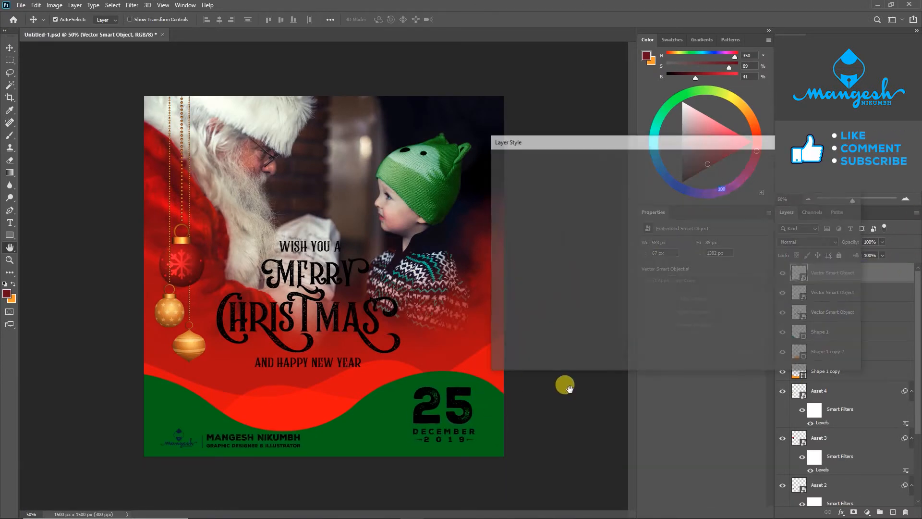
pyautogui.click(516, 290)
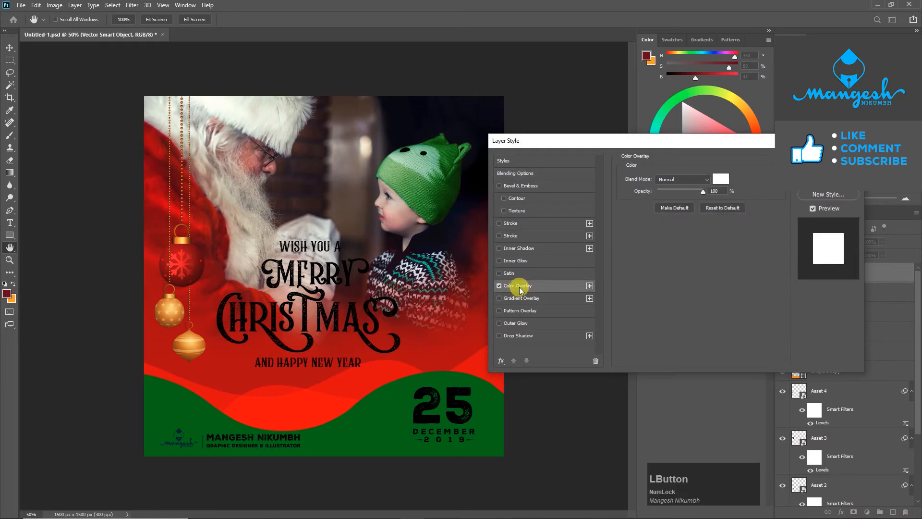
pyautogui.click(719, 179)
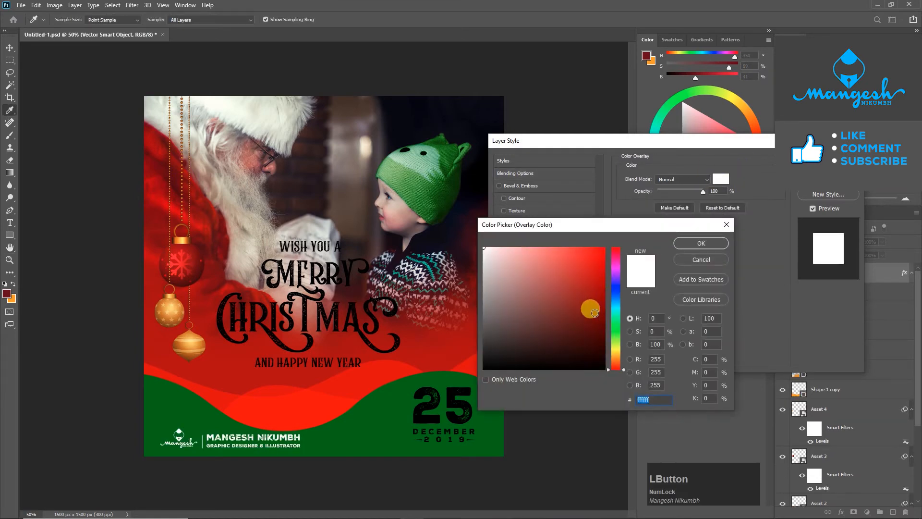
pyautogui.click(701, 244)
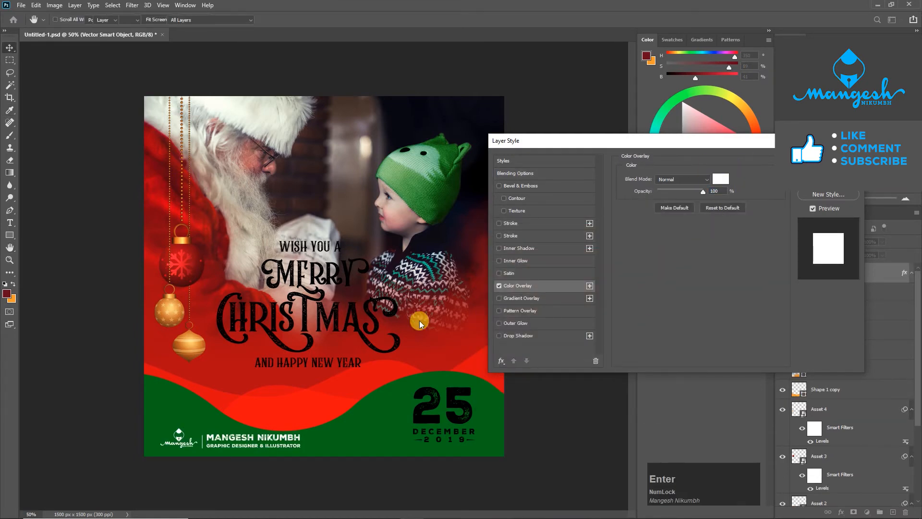
pyautogui.press('Return')
# Scale the logo signature down to about 517 px wide.
pyautogui.hotkey('ctrl', 't')
pyautogui.moveTo(300, 428); pyautogui.dragTo(287, 431)
pyautogui.press('Return')
# Open the logo signature's smart object contents for editing in Illustrator.
pyautogui.click(797, 272)
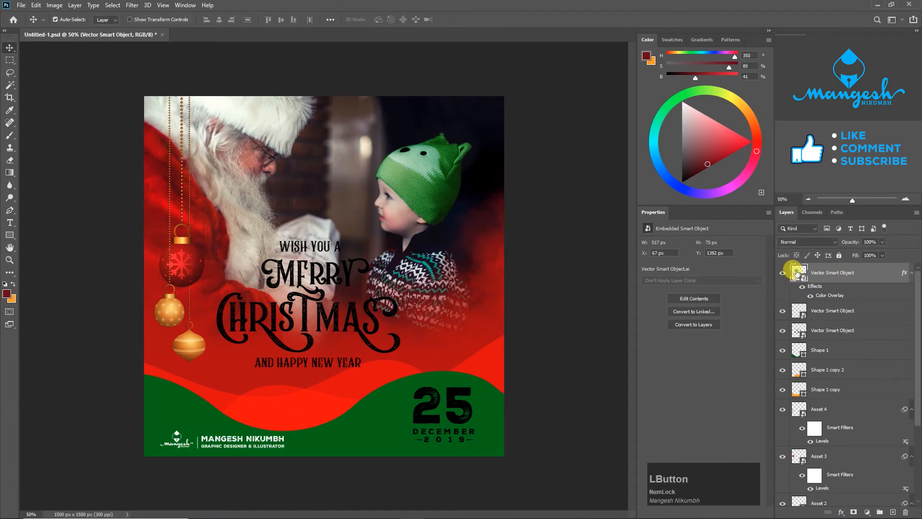
pyautogui.doubleClick(797, 272)
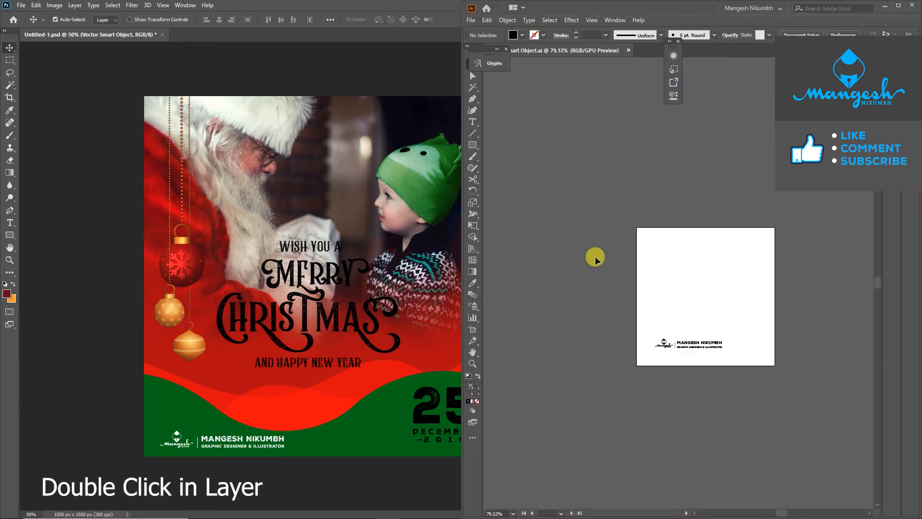
pyautogui.scroll(1, 677, 347)
pyautogui.scroll(-1, 677, 347)
# Nudge the logo mark down slightly beside the divider line in the signature artwork.
pyautogui.hotkey('ctrl', '+')
pyautogui.hotkey('ctrl', '+')
pyautogui.hotkey('ctrl', '+')
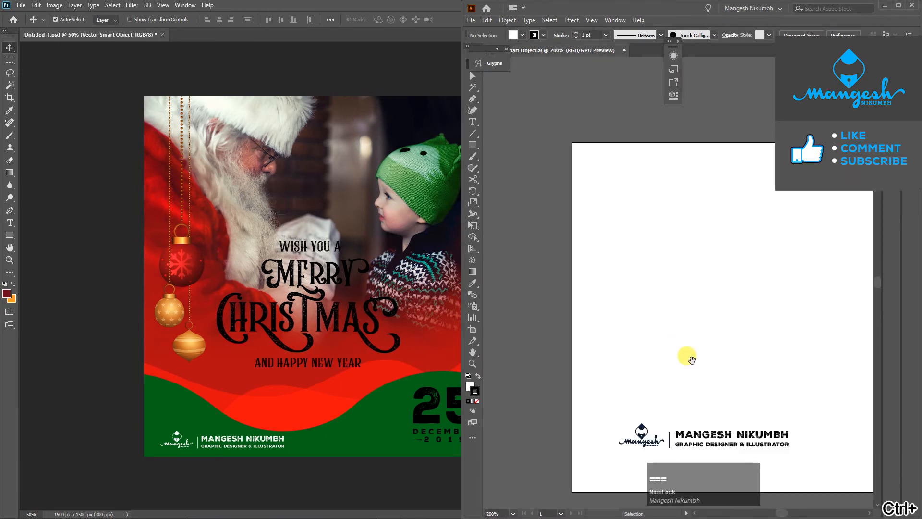
pyautogui.moveTo(692, 358); pyautogui.dragTo(665, 241)
pyautogui.hotkey('ctrl', '+')
pyautogui.moveTo(609, 371)
pyautogui.mouseDown()
pyautogui.moveTo(565, 322)
pyautogui.moveTo(527, 306)
pyautogui.mouseUp()
pyautogui.click(572, 323)
pyautogui.click(586, 344)
pyautogui.press('Down')
pyautogui.press('Down')
pyautogui.press('Down')
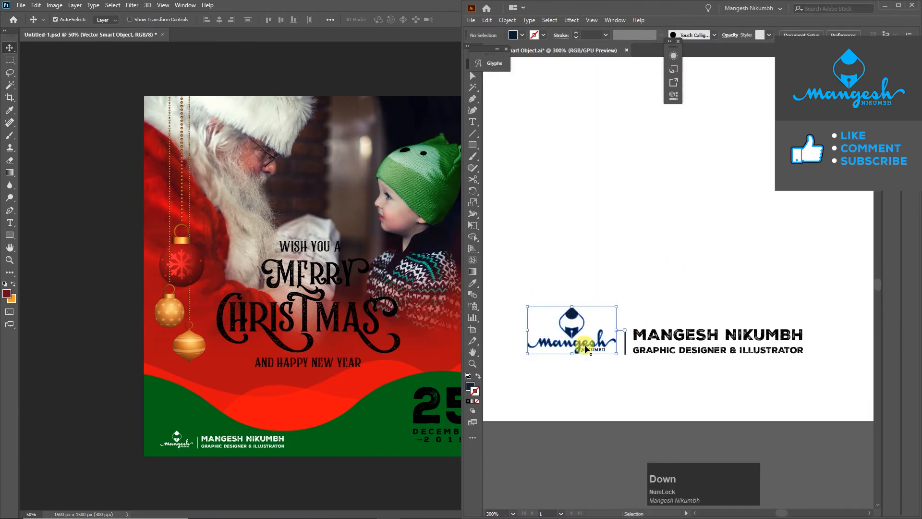
# Close the signature artwork and save its changes back to the smart object.
pyautogui.click(596, 283)
pyautogui.click(626, 51)
pyautogui.click(697, 275)
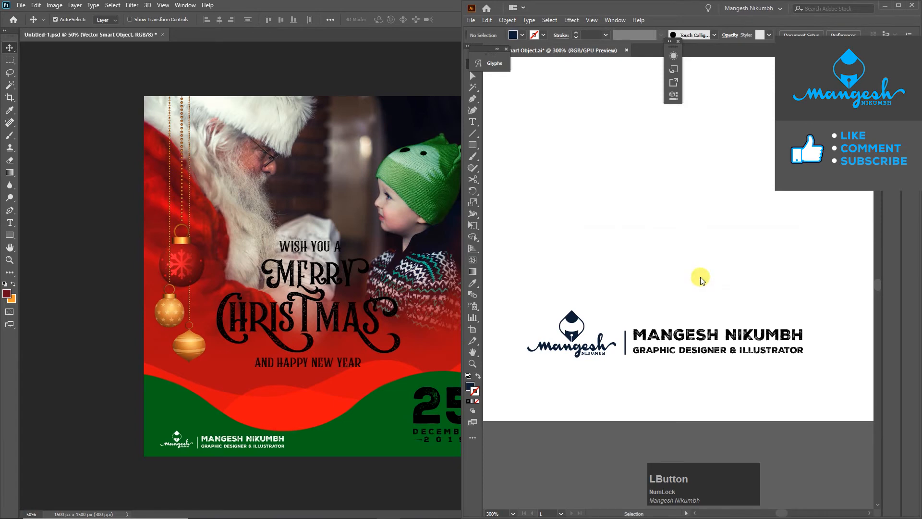
# Switch to Photoshop, scale the logo signature to about 79% and nudge it into the image's lower-left corner.
pyautogui.click(121, 453)
pyautogui.hotkey('ctrl', '+')
pyautogui.moveTo(276, 494); pyautogui.dragTo(305, 358)
pyautogui.hotkey('ctrl', 't')
pyautogui.click(199, 350)
pyautogui.hotkey('ctrl', 't')
pyautogui.press('Return')
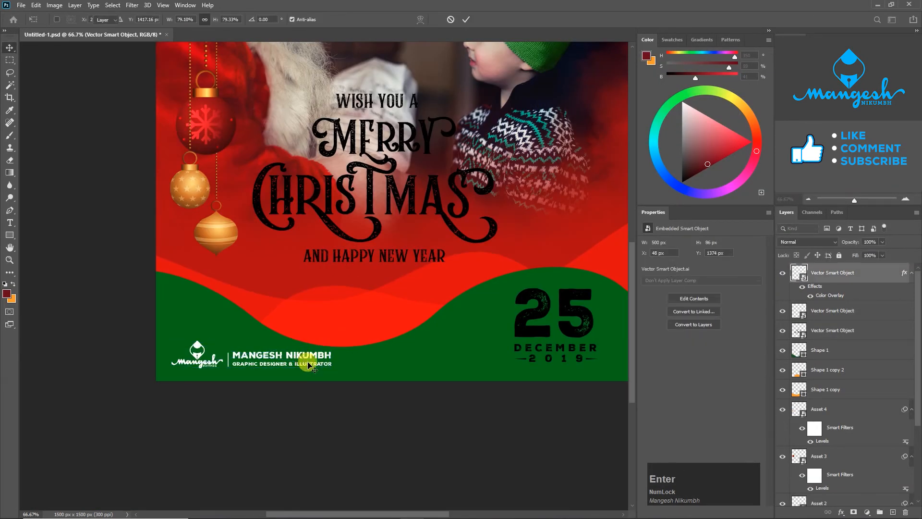
pyautogui.hotkey('ctrl', '-')
pyautogui.press('Right')
# Scale the date block to about 244 px wide, and shift it and the green wave slightly right.
pyautogui.click(428, 394)
pyautogui.hotkey('ctrl', 't')
pyautogui.moveTo(411, 375); pyautogui.dragTo(415, 380)
pyautogui.click(361, 423)
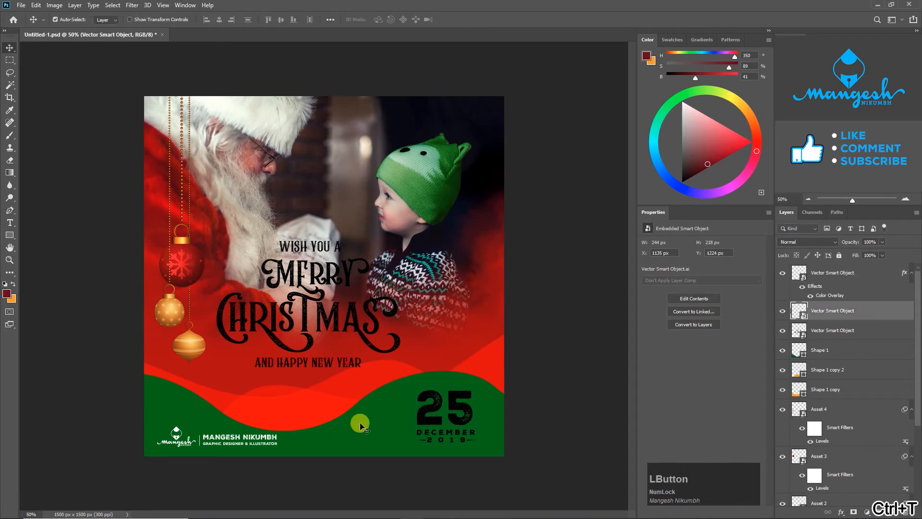
pyautogui.moveTo(361, 422); pyautogui.dragTo(370, 422)
pyautogui.moveTo(440, 403); pyautogui.dragTo(447, 406)
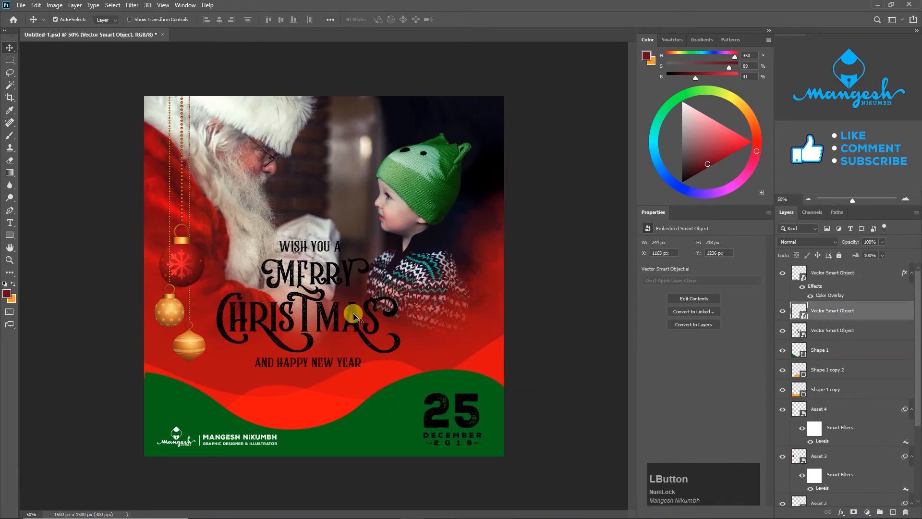
# Scale the Merry Christmas lettering to about 153% and center it horizontally on the canvas slightly lower down.
pyautogui.click(374, 319)
pyautogui.hotkey('ctrl', 't')
pyautogui.moveTo(394, 234); pyautogui.dragTo(369, 250)
pyautogui.moveTo(355, 283); pyautogui.dragTo(355, 294)
pyautogui.press('Return')
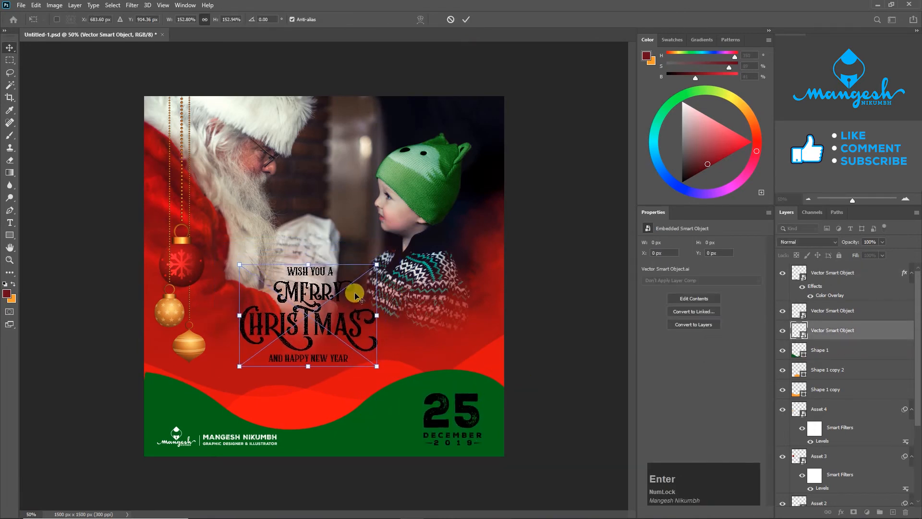
pyautogui.click(219, 19)
pyautogui.hotkey('ctrl', 'd')
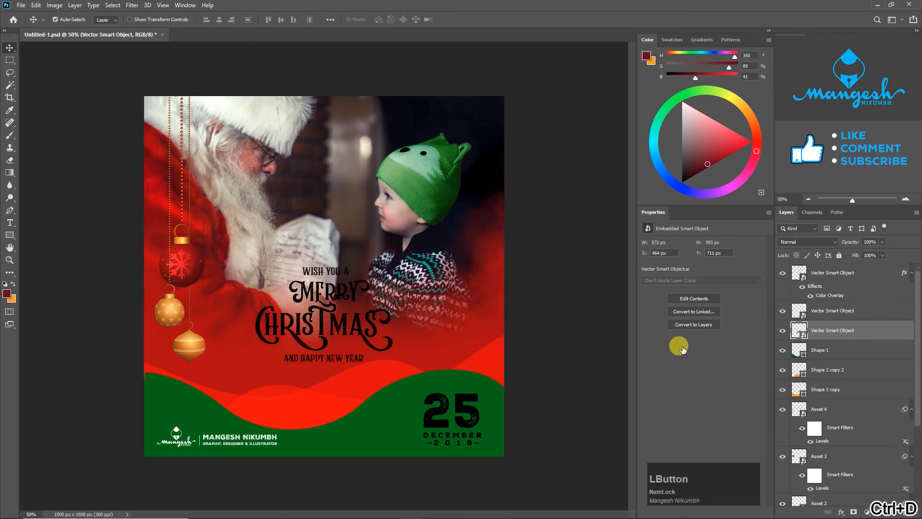
# Apply a white Color Overlay to the Merry Christmas lettering's smart object layer.
pyautogui.doubleClick(871, 305)
pyautogui.click(531, 288)
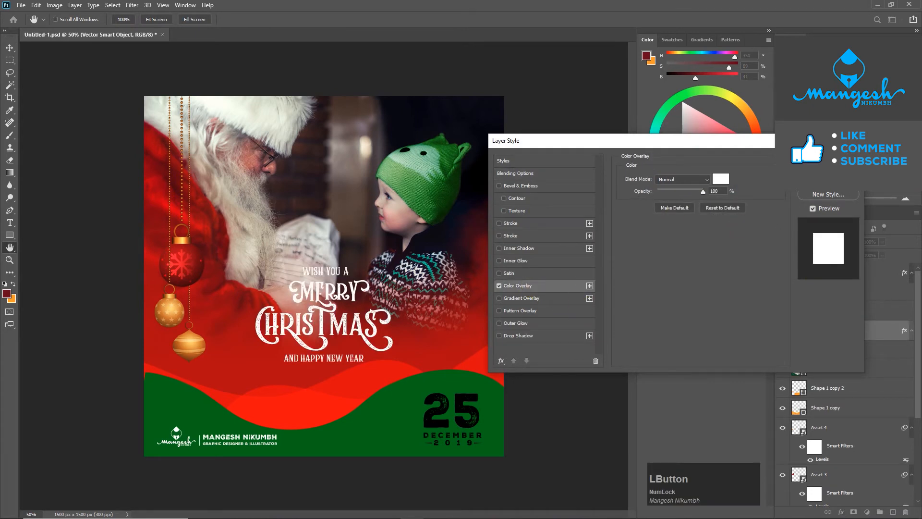
pyautogui.click(829, 160)
# Apply a Color Overlay to the date block in a golden orange sampled from the hanging bauble and made more saturated.
pyautogui.click(889, 309)
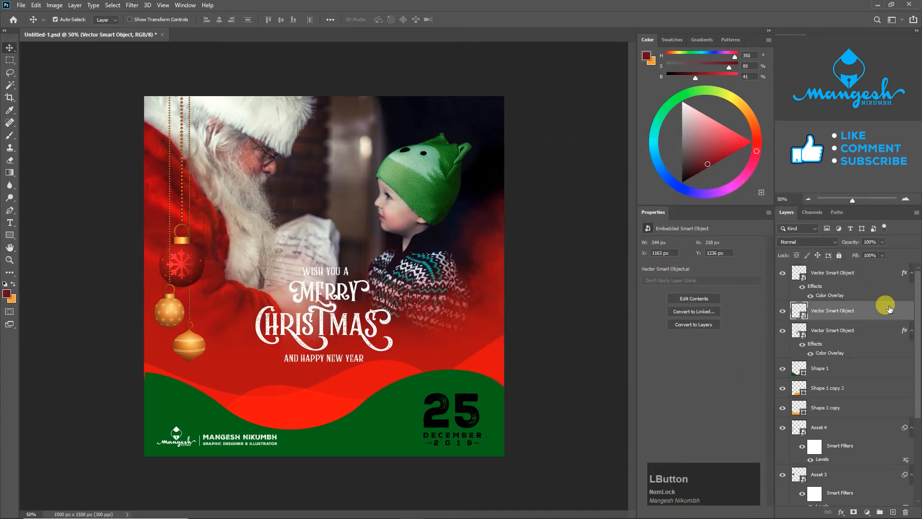
pyautogui.doubleClick(880, 307)
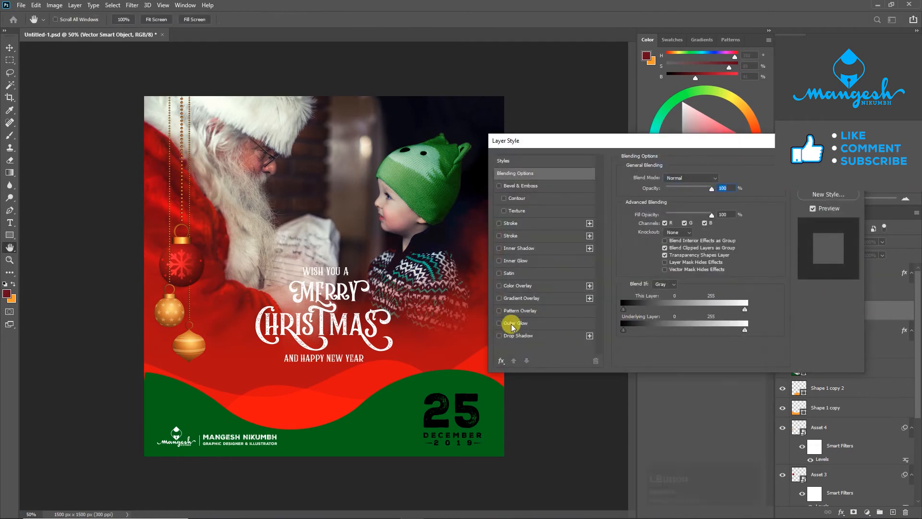
pyautogui.click(514, 285)
pyautogui.click(713, 181)
pyautogui.click(179, 306)
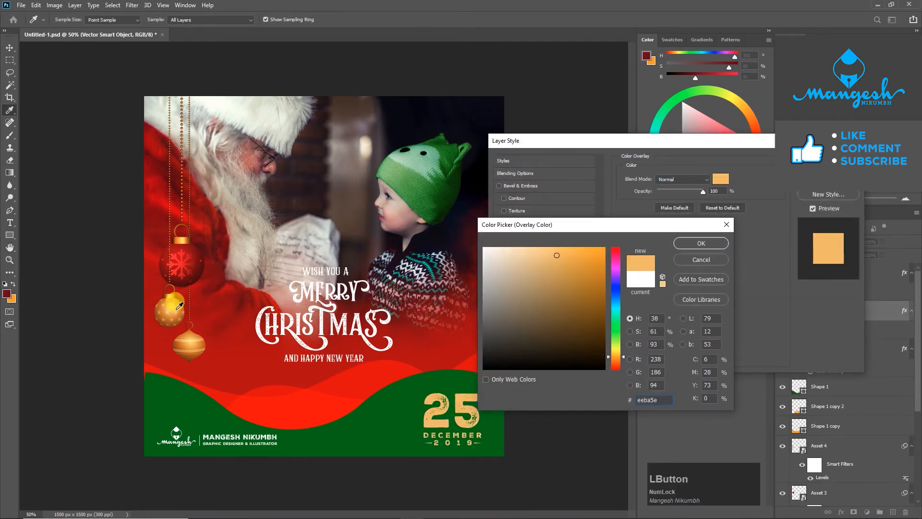
pyautogui.moveTo(598, 262); pyautogui.dragTo(581, 248)
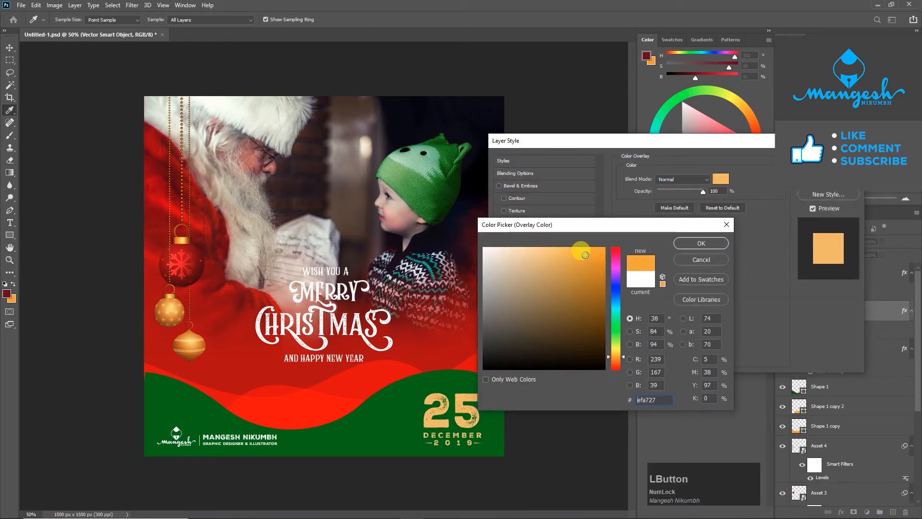
pyautogui.click(701, 243)
pyautogui.click(828, 162)
# Copy the date block's layer style and paste it onto the logo signature layer.
pyautogui.rightClick(878, 311)
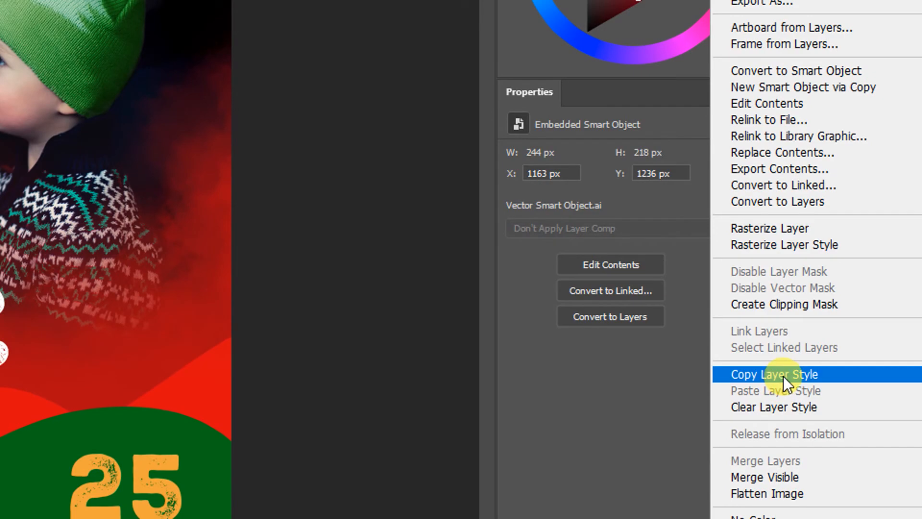
pyautogui.click(783, 376)
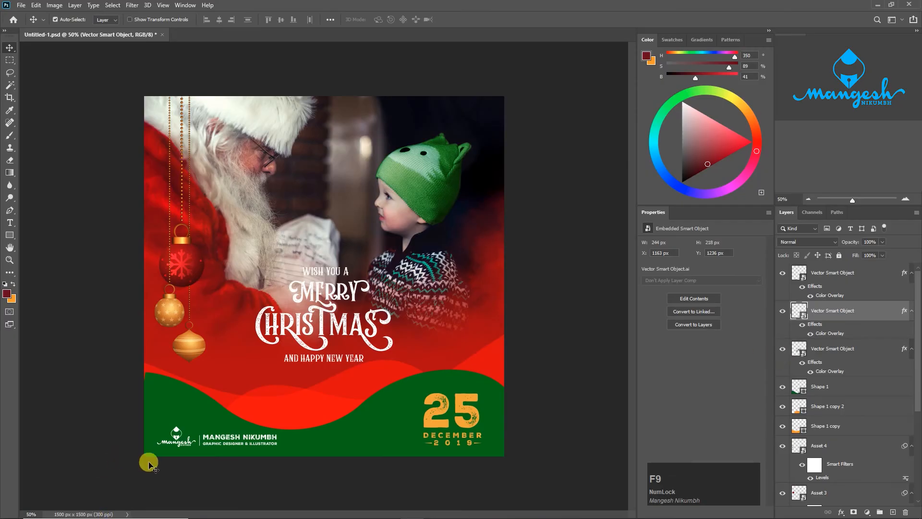
pyautogui.click(177, 432)
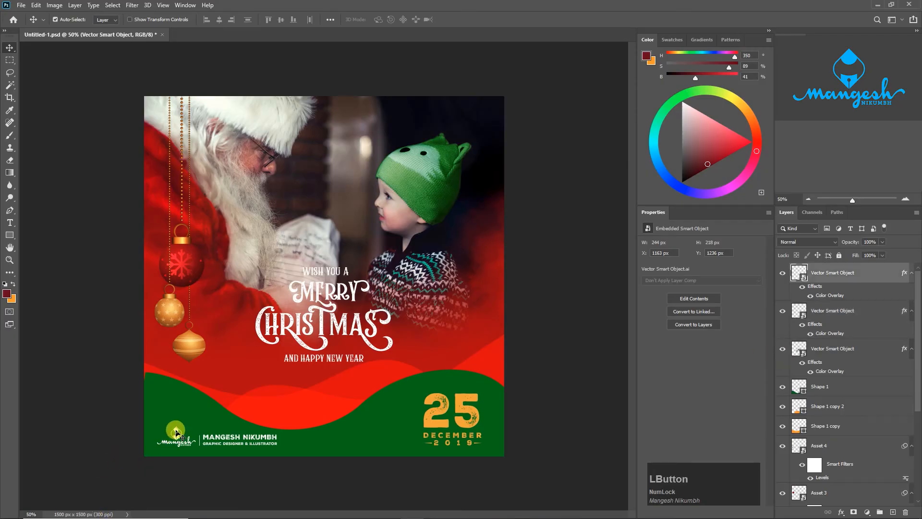
pyautogui.rightClick(868, 274)
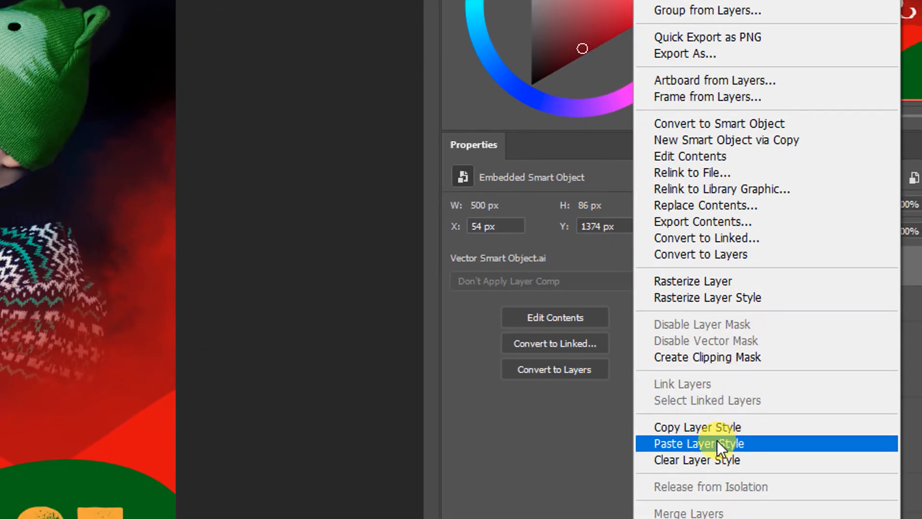
pyautogui.click(718, 463)
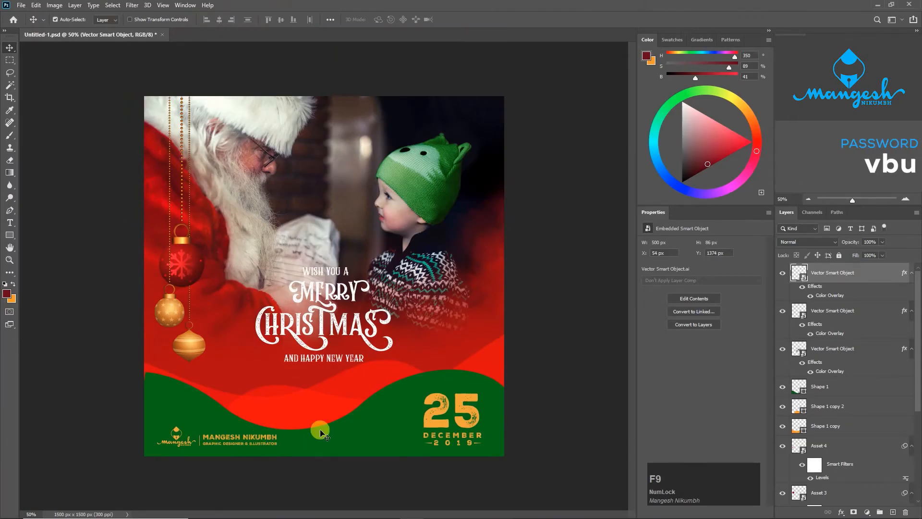
# Rotate the translucent Shape 1 copy 2 wave and nudge it into a new place behind the green wave.
pyautogui.click(321, 432)
pyautogui.press('a')
pyautogui.hotkey('ctrl', 'z')
pyautogui.press('p')
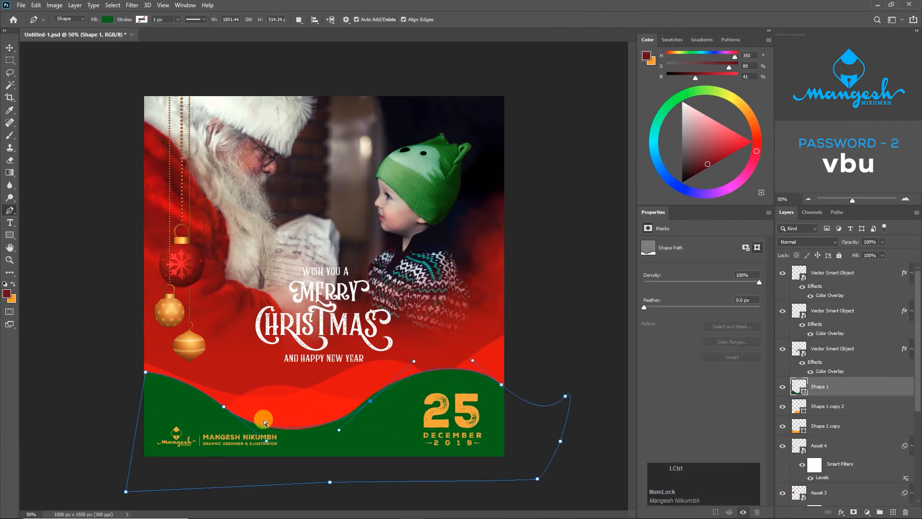
pyautogui.press('v')
pyautogui.moveTo(387, 372); pyautogui.dragTo(392, 380)
pyautogui.moveTo(230, 396); pyautogui.dragTo(238, 397)
pyautogui.hotkey('ctrl', 't')
pyautogui.hotkey('ctrl', '-')
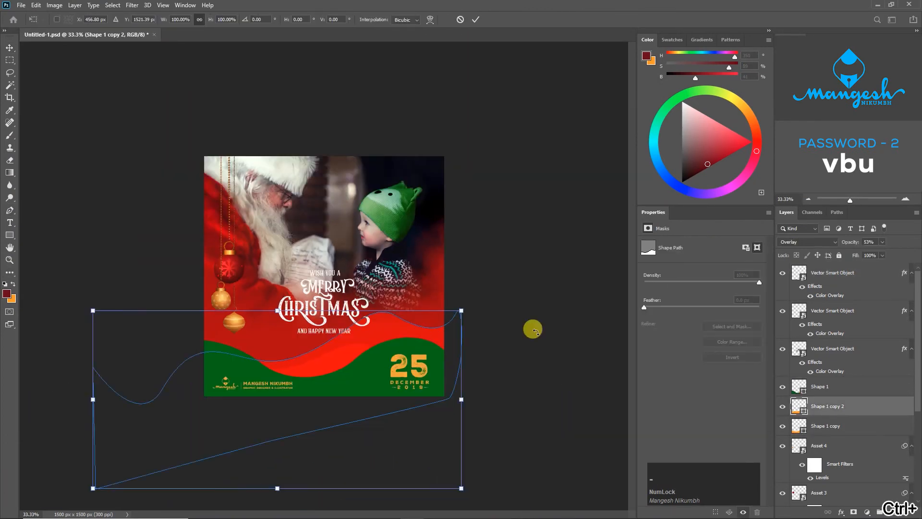
pyautogui.moveTo(534, 332); pyautogui.dragTo(534, 404)
pyautogui.moveTo(334, 430); pyautogui.dragTo(322, 424)
pyautogui.press('Return')
# Rotate the translucent wave slightly and shift it well to the right across the lower canvas.
pyautogui.click(321, 414)
pyautogui.hotkey('ctrl', 't')
pyautogui.moveTo(548, 347); pyautogui.dragTo(533, 312)
pyautogui.moveTo(439, 398); pyautogui.dragTo(579, 379)
pyautogui.press('Return')
# Reposition the translucent waves, then stretch the Shape 1 copy wave wider to the right and move it slightly down.
pyautogui.moveTo(251, 384); pyautogui.dragTo(181, 367)
pyautogui.click(218, 389)
pyautogui.moveTo(384, 369); pyautogui.dragTo(364, 369)
pyautogui.hotkey('ctrl', 't')
pyautogui.hotkey('ctrl', '-')
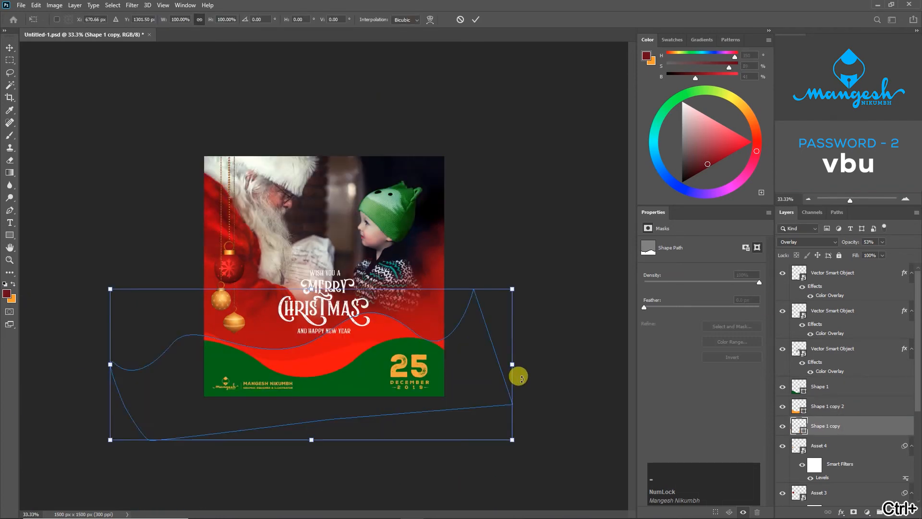
pyautogui.moveTo(513, 366); pyautogui.dragTo(581, 369)
pyautogui.moveTo(453, 359); pyautogui.dragTo(447, 389)
pyautogui.press('Return')
# Shift a translucent wave slightly right and rotate it a little behind the green wave.
pyautogui.click(480, 369)
pyautogui.moveTo(327, 392); pyautogui.dragTo(352, 391)
pyautogui.hotkey('ctrl', 't')
pyautogui.moveTo(465, 317); pyautogui.dragTo(469, 332)
pyautogui.hotkey('ctrl', '+')
pyautogui.press('Return')
# Fine-tune the overlapping of the translucent waves, transforming the Shape 1 copy wave toward the left.
pyautogui.moveTo(368, 391); pyautogui.dragTo(339, 381)
pyautogui.hotkey('ctrl', 't')
pyautogui.press('Return')
pyautogui.click(474, 362)
pyautogui.hotkey('ctrl', 't')
pyautogui.press('Return')
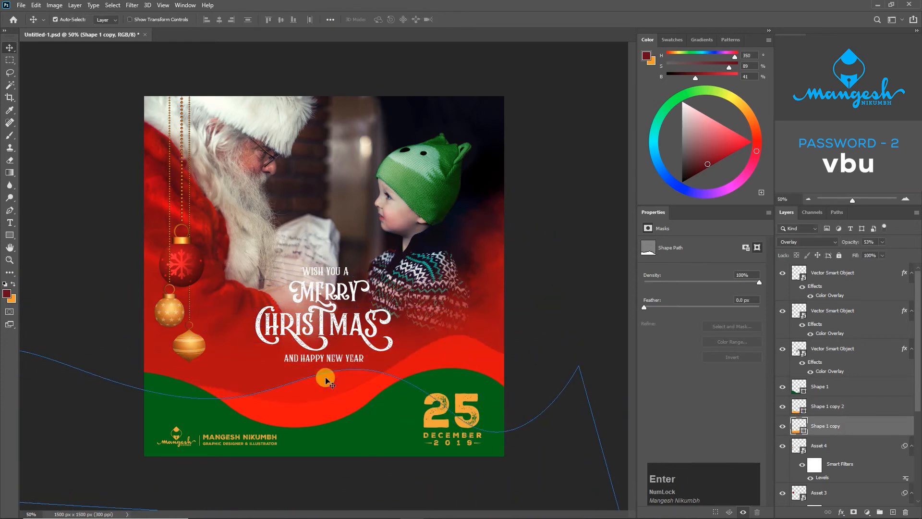
pyautogui.hotkey('ctrl', 't')
pyautogui.hotkey('ctrl', '-')
pyautogui.moveTo(549, 380); pyautogui.dragTo(462, 391)
pyautogui.press('Return')
pyautogui.hotkey('ctrl', '+')
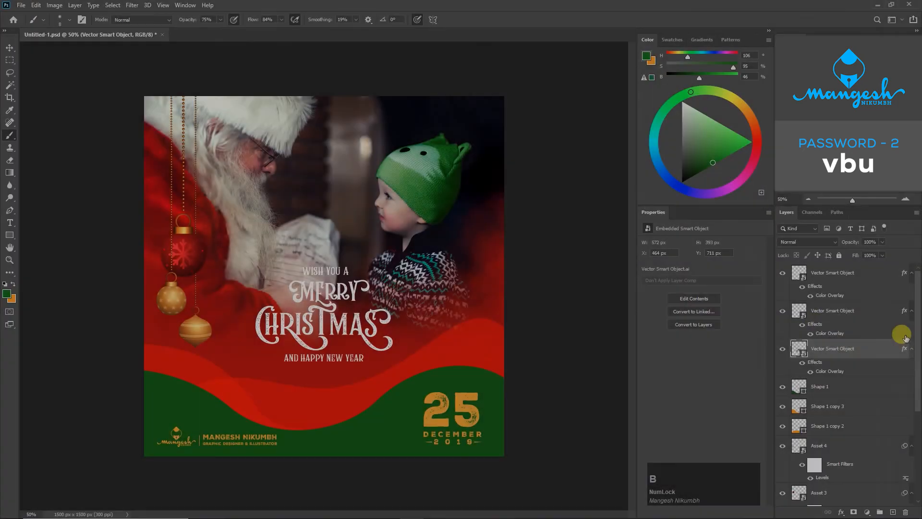
# Group the layers from the green Shape 1 down through the photo and background, and check the group by toggling its visibility.
pyautogui.moveTo(918, 327); pyautogui.dragTo(918, 327)
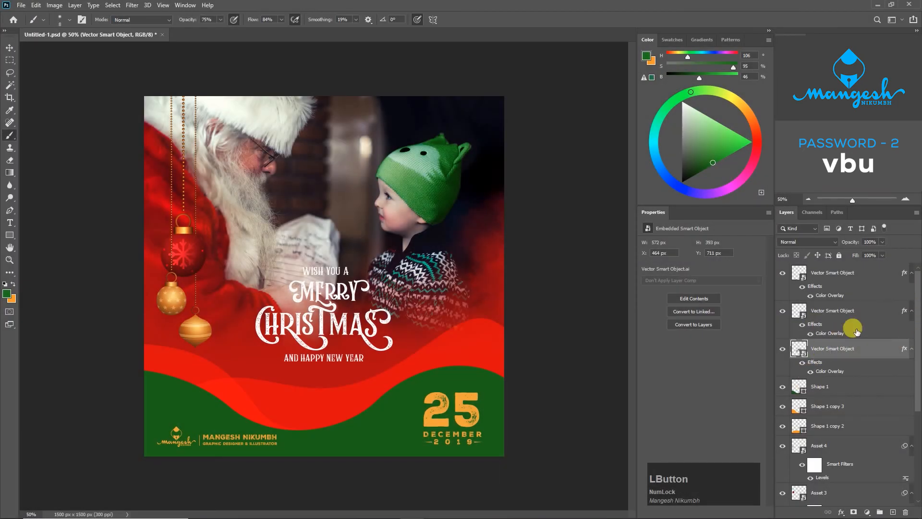
pyautogui.click(829, 387)
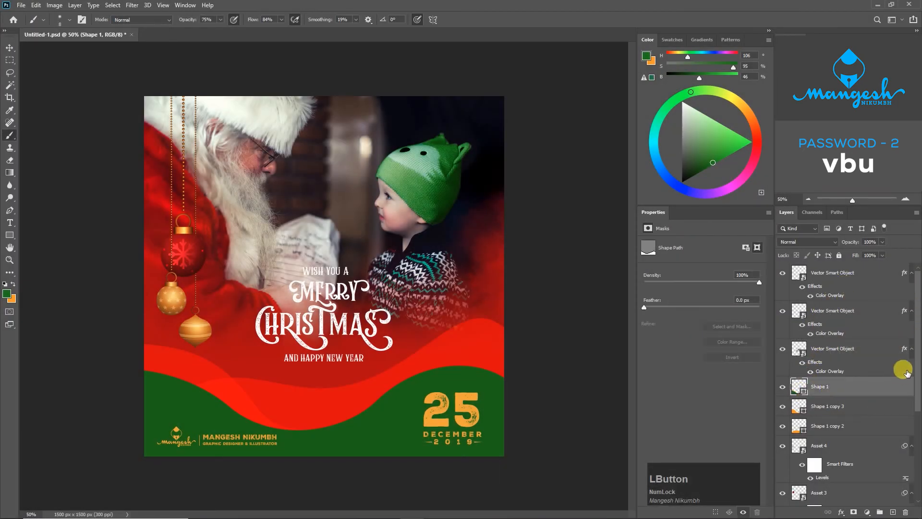
pyautogui.moveTo(916, 390); pyautogui.dragTo(911, 454)
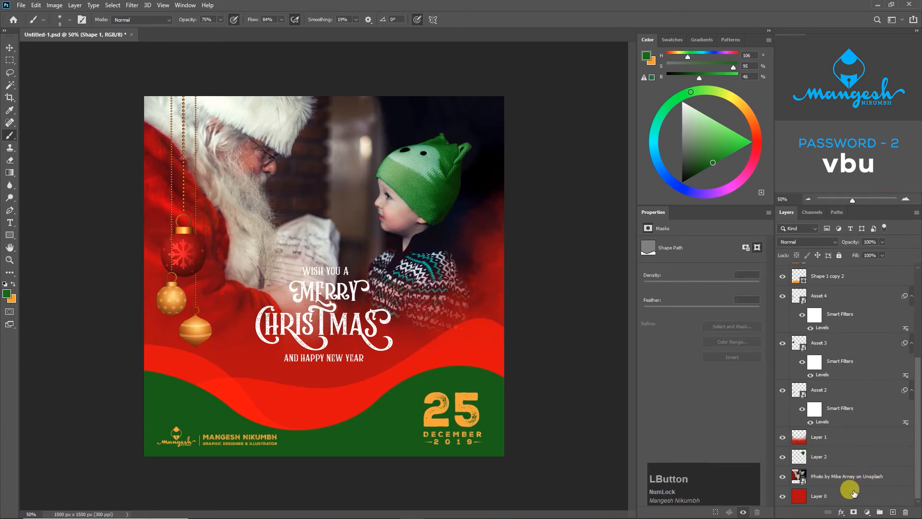
pyautogui.keyDown('shift'); pyautogui.click(881, 476); pyautogui.keyUp('shift')
pyautogui.hotkey('ctrl', 'g')
pyautogui.click(783, 383)
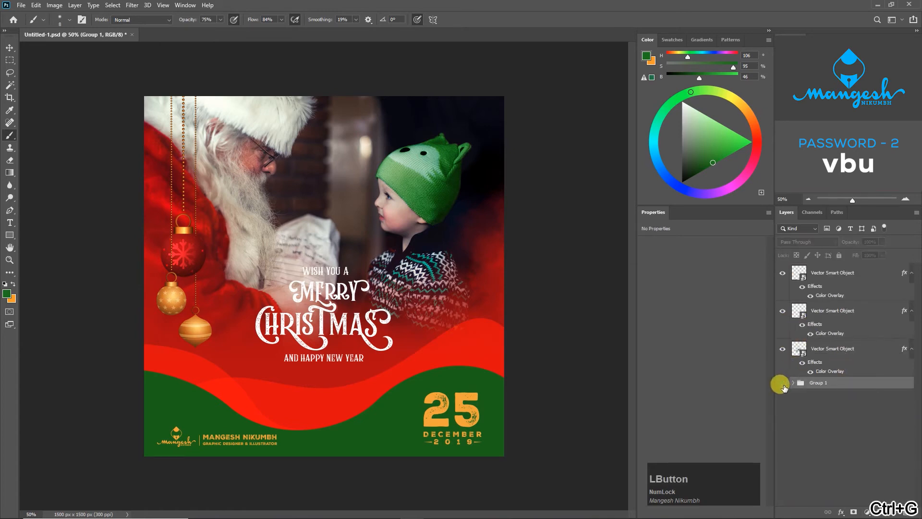
pyautogui.click(783, 383)
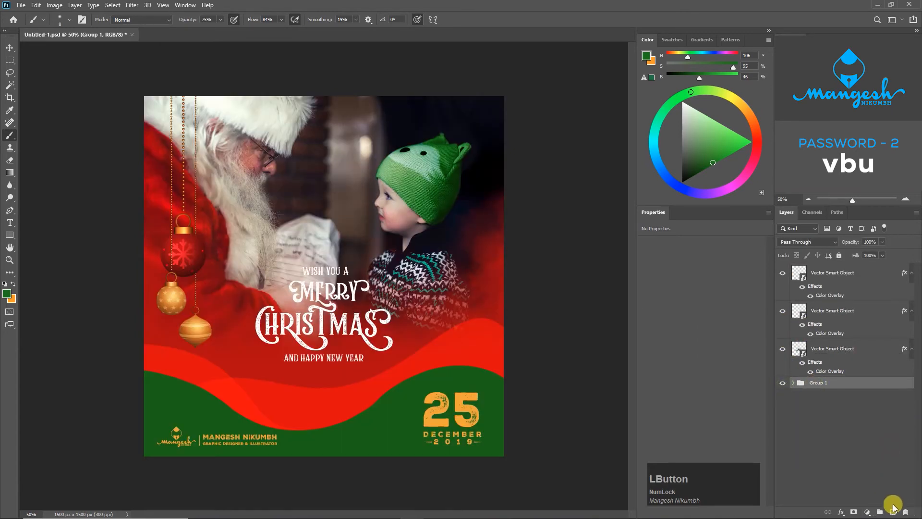
# Add a new layer above Group 1 and set up a Soft Round Brush of about 80 px with 0% hardness.
pyautogui.click(893, 511)
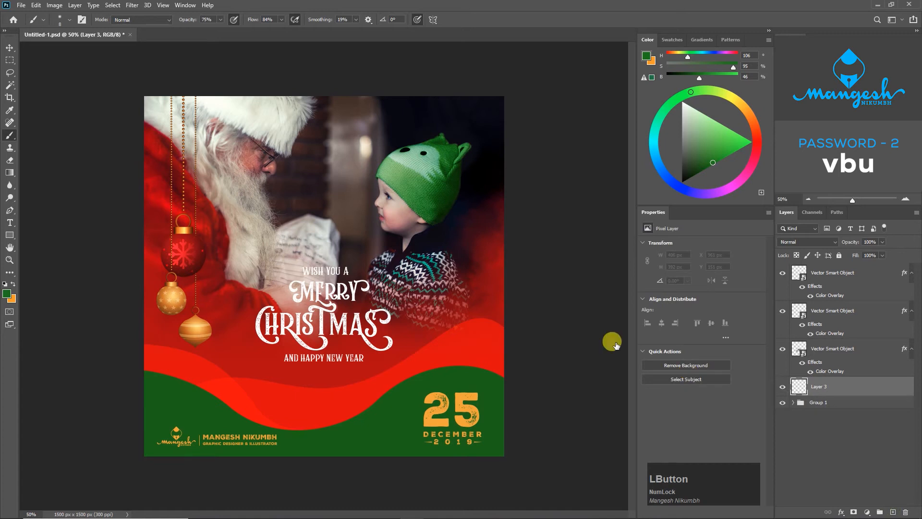
pyautogui.rightClick(6, 136)
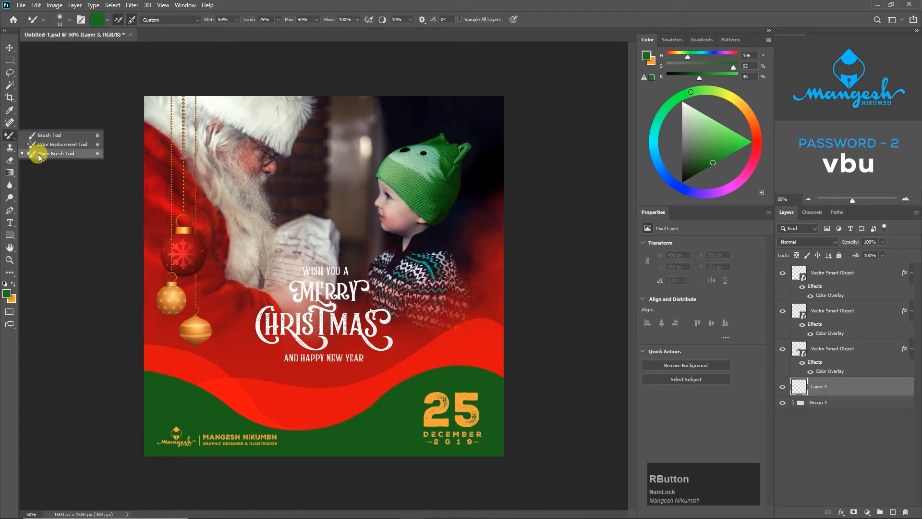
pyautogui.click(41, 137)
pyautogui.press(']')
pyautogui.press(']')
pyautogui.press(']')
pyautogui.press(']')
pyautogui.press(']')
pyautogui.press(']')
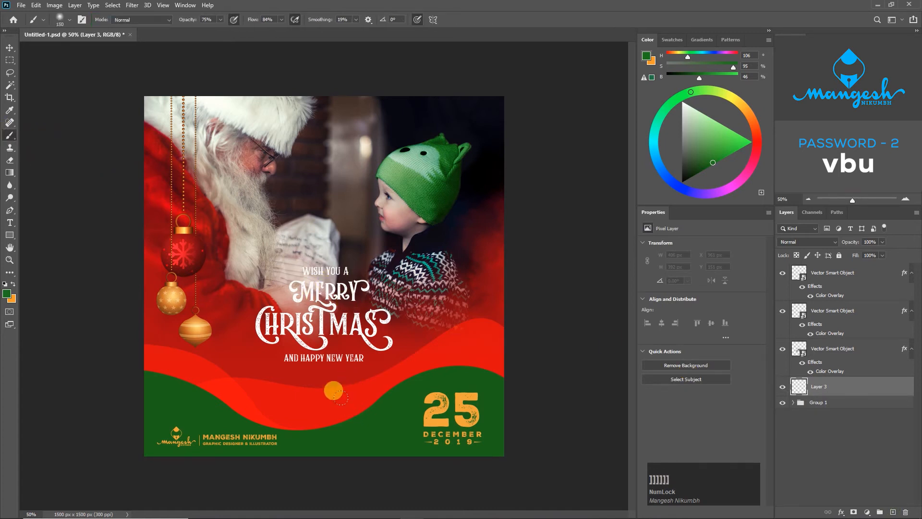
pyautogui.rightClick(346, 367)
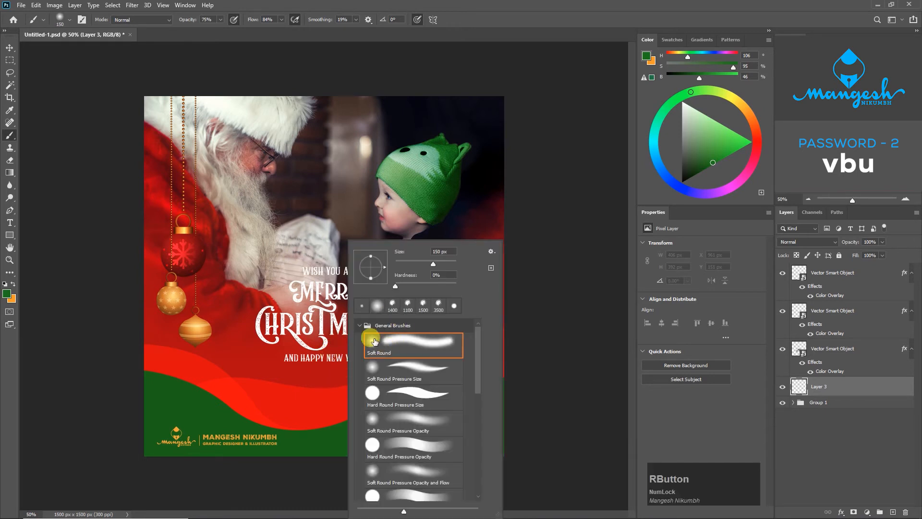
pyautogui.press('Return')
pyautogui.press('[')
pyautogui.press('[')
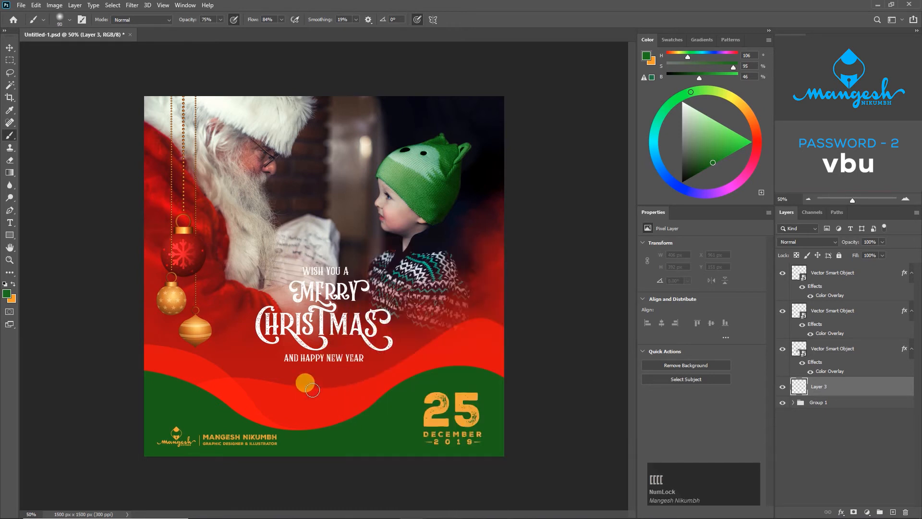
# Set the foreground color to pale green c6f9b7, dab a test dot on the green wave and set Layer 3's blend mode to Screen.
pyautogui.click(6, 295)
pyautogui.click(511, 247)
pyautogui.press('Return')
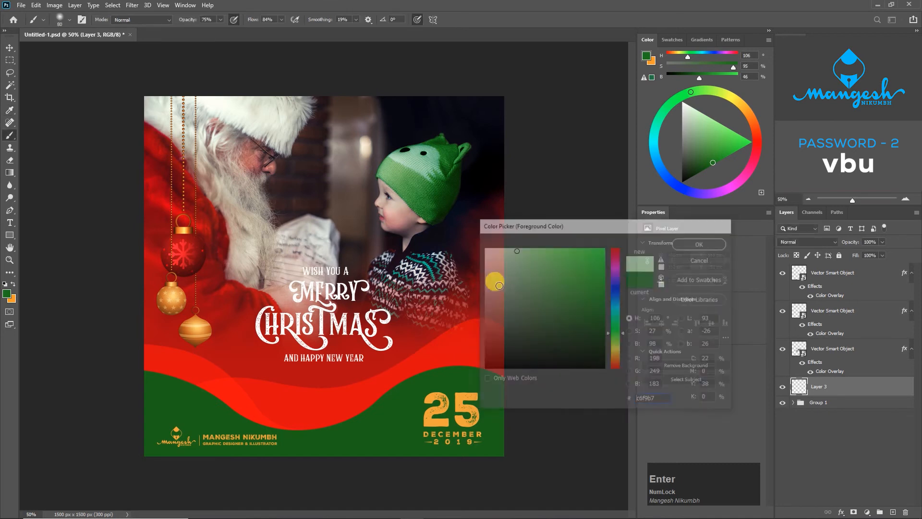
pyautogui.click(375, 419)
pyautogui.click(404, 406)
pyautogui.click(807, 242)
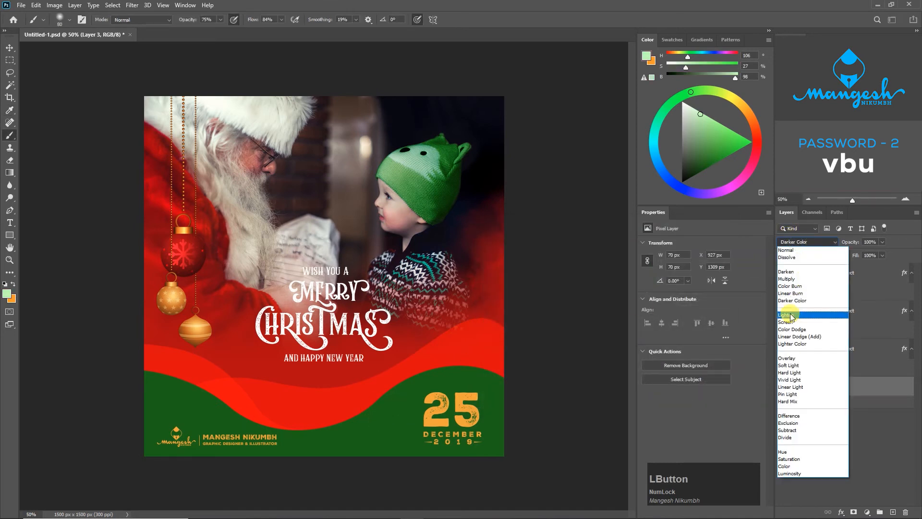
pyautogui.click(785, 323)
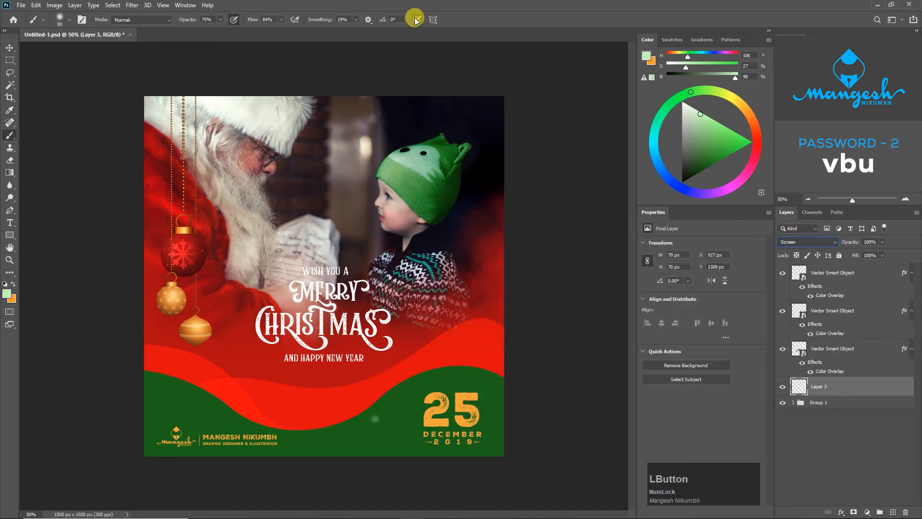
# Raise the brush opacity and flow to 100% and clear the test dot from Layer 3.
pyautogui.click(221, 19)
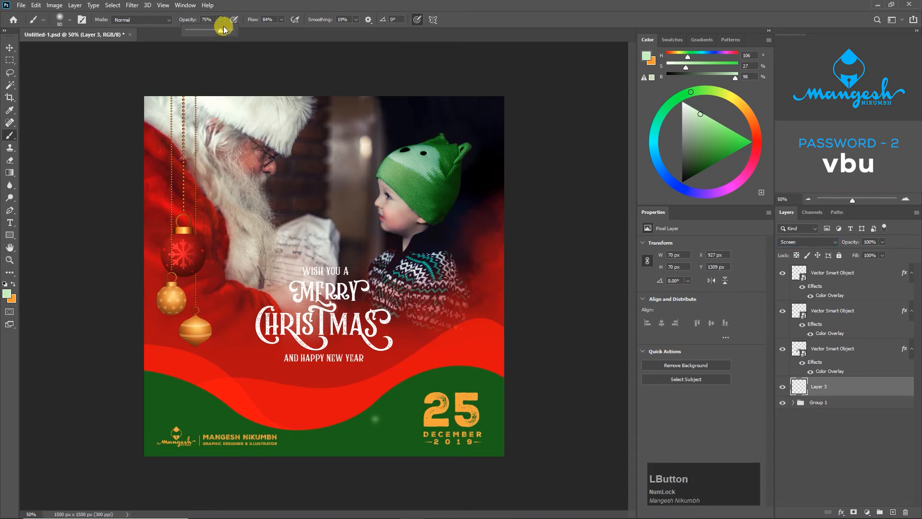
pyautogui.click(280, 20)
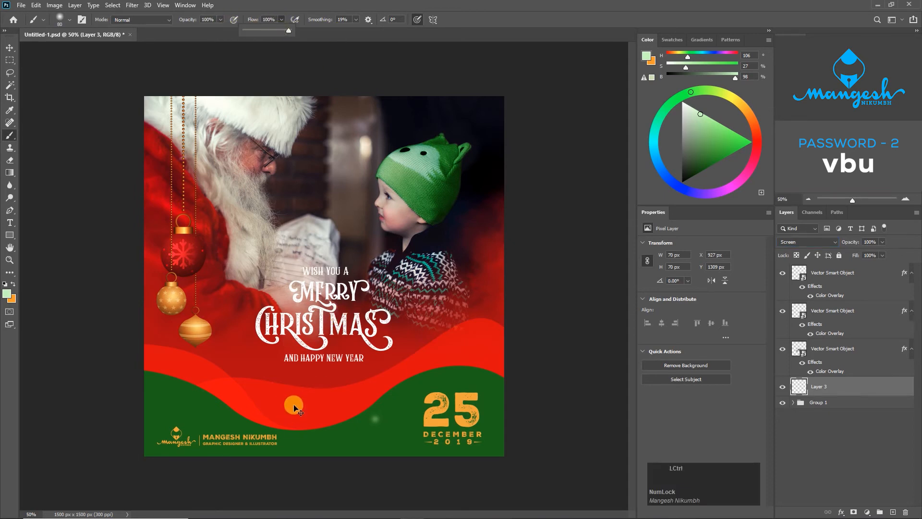
pyautogui.hotkey('ctrl', 'a')
pyautogui.hotkey('ctrl', 'd')
# Paint a glowing dot on the red wave and smaller ones around it with the brush reduced to about 25 px.
pyautogui.click(234, 394)
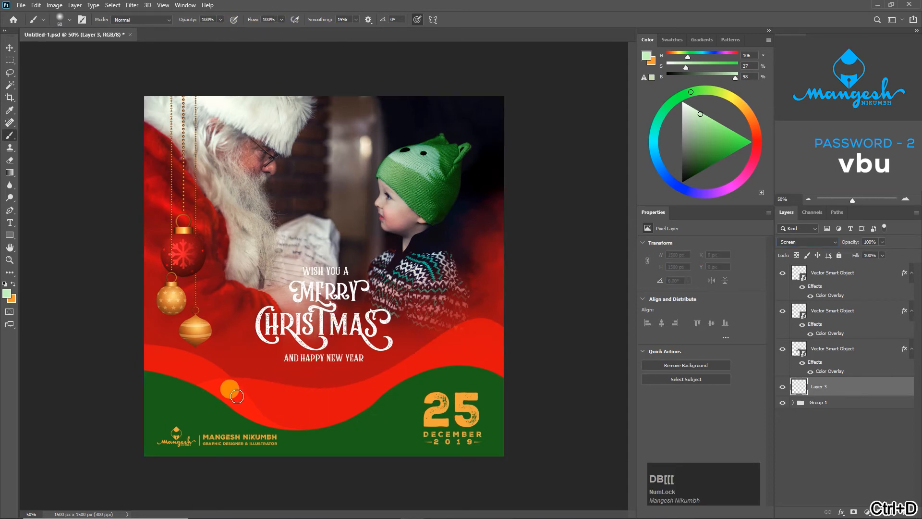
pyautogui.press('[')
pyautogui.press('[')
pyautogui.press('[')
pyautogui.press('[')
pyautogui.press('[')
pyautogui.press('[')
pyautogui.click(239, 360)
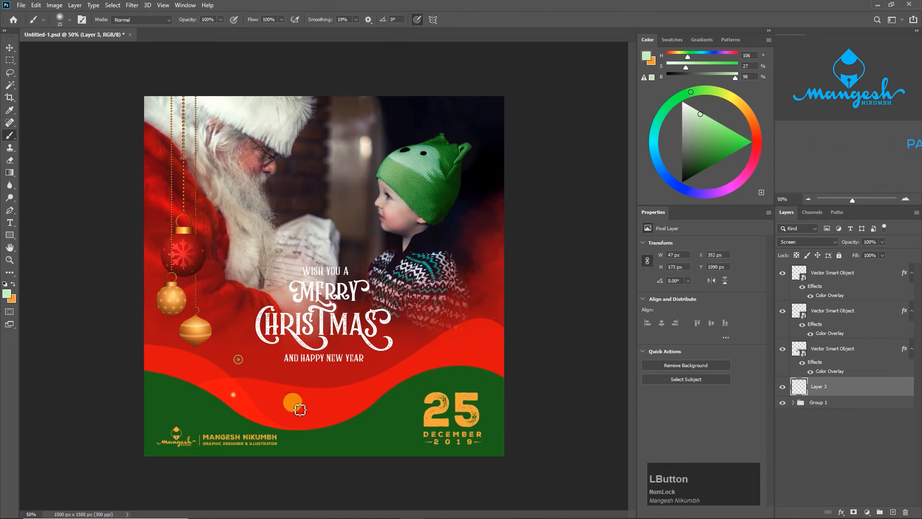
pyautogui.click(306, 412)
# Enlarge the brush to about 40 px and scatter glowing dots over the sweater, Santa's coat and the green wave.
pyautogui.press(']')
pyautogui.press(']')
pyautogui.press(']')
pyautogui.press(']')
pyautogui.press(']')
pyautogui.click(483, 303)
pyautogui.click(424, 334)
pyautogui.click(219, 301)
pyautogui.click(152, 277)
pyautogui.click(160, 396)
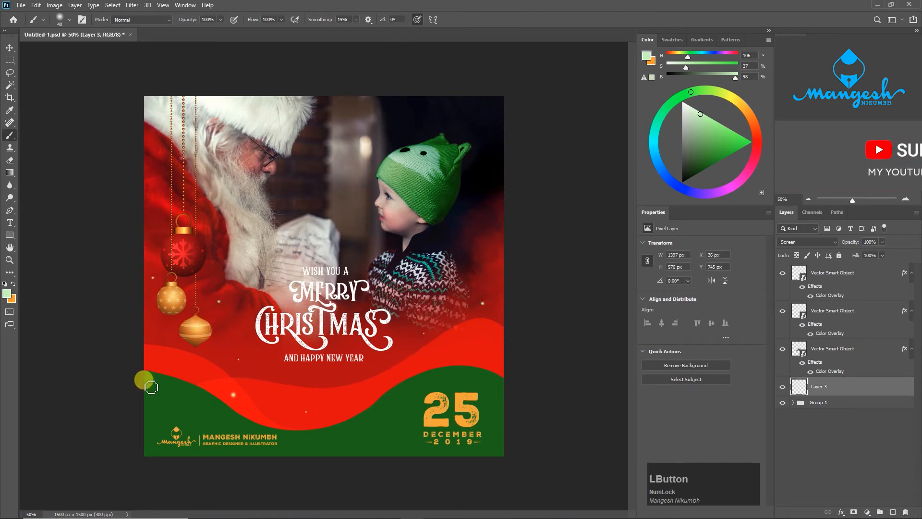
pyautogui.click(334, 447)
pyautogui.click(395, 428)
pyautogui.click(448, 383)
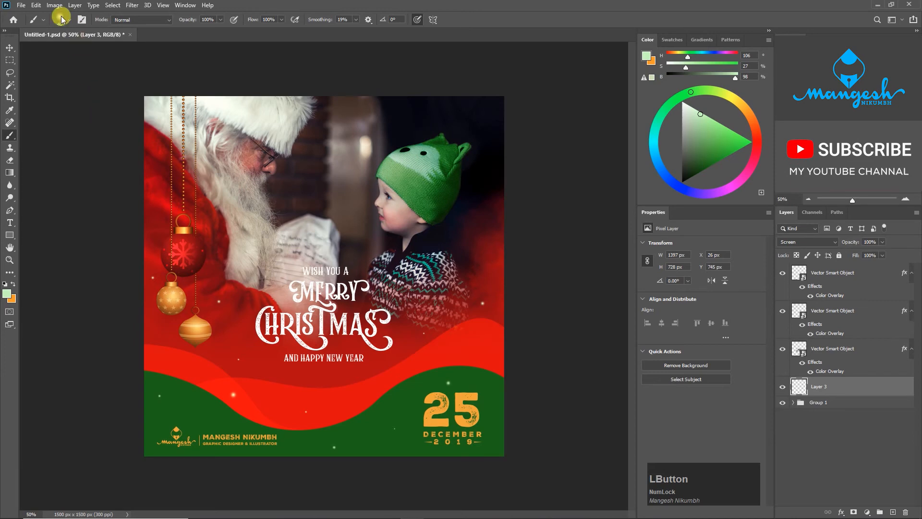
# Open the six icon images 1 (1) to 1 (6) from the 300ppi folder.
pyautogui.press('v')
pyautogui.click(22, 6)
pyautogui.click(36, 26)
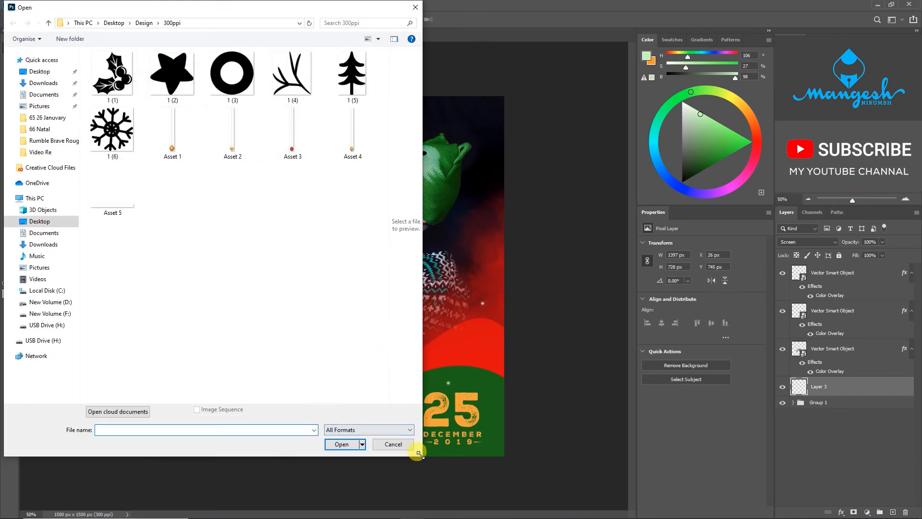
pyautogui.moveTo(423, 454); pyautogui.dragTo(445, 493)
pyautogui.click(117, 79)
pyautogui.keyDown('shift'); pyautogui.click(177, 83); pyautogui.keyUp('shift')
pyautogui.keyDown('shift'); pyautogui.click(231, 82); pyautogui.keyUp('shift')
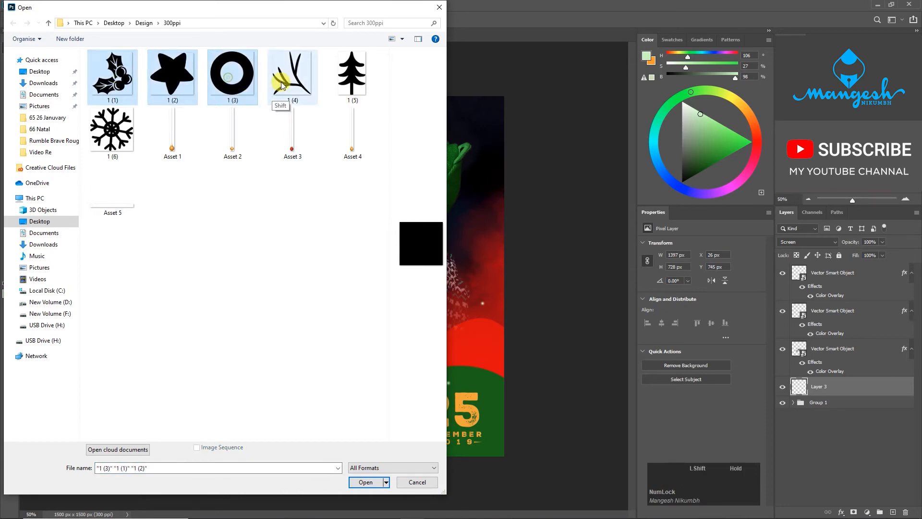
pyautogui.keyDown('shift'); pyautogui.click(284, 81); pyautogui.keyUp('shift')
pyautogui.keyDown('shift'); pyautogui.click(341, 82); pyautogui.keyUp('shift')
pyautogui.keyDown('shift'); pyautogui.click(115, 128); pyautogui.keyUp('shift')
pyautogui.click(366, 482)
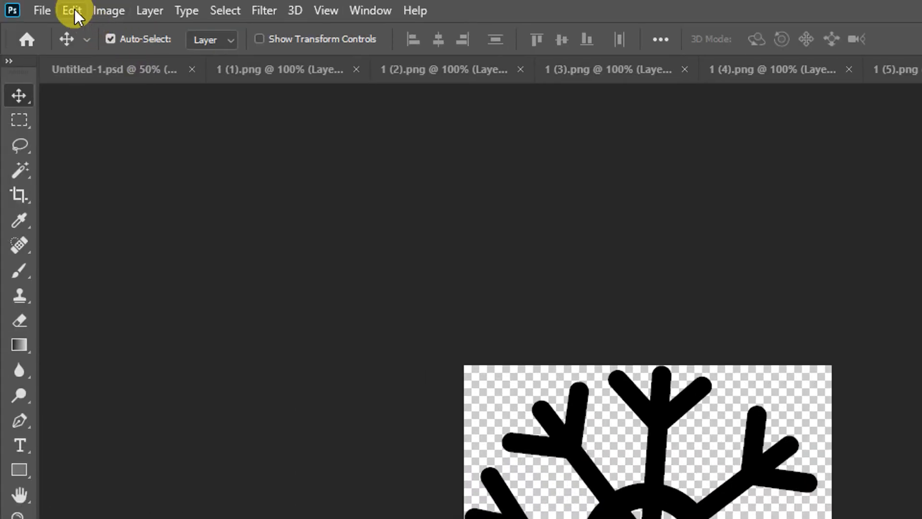
# Define the snowflake 1 (6).png and the tree 1 (5).png as brush presets, closing each image once defined.
pyautogui.click(73, 11)
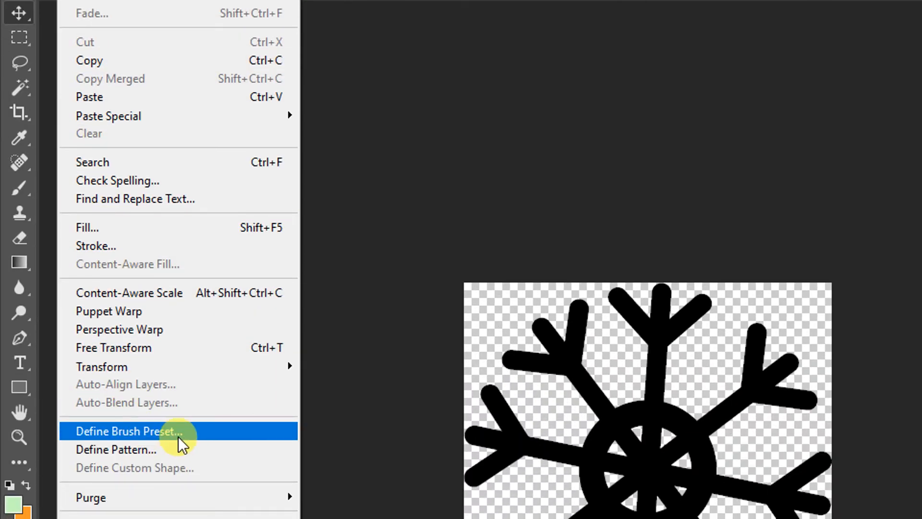
pyautogui.click(178, 435)
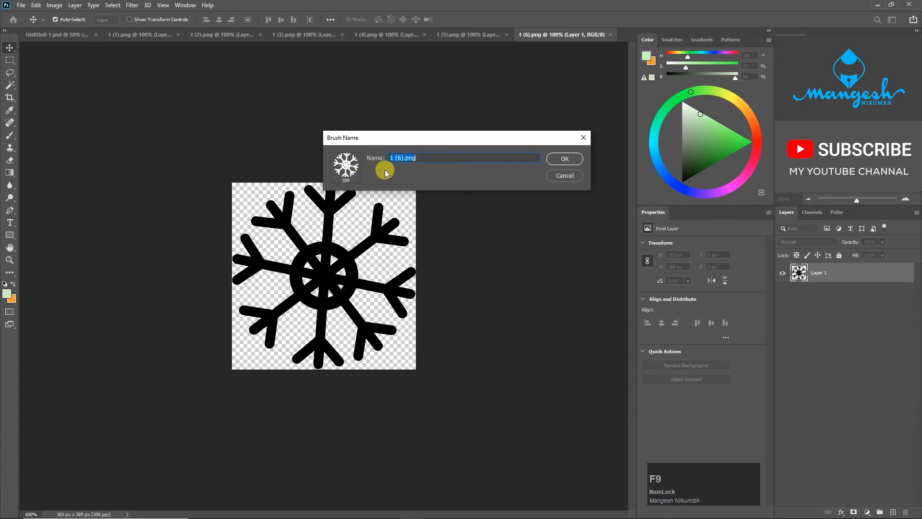
pyautogui.click(572, 159)
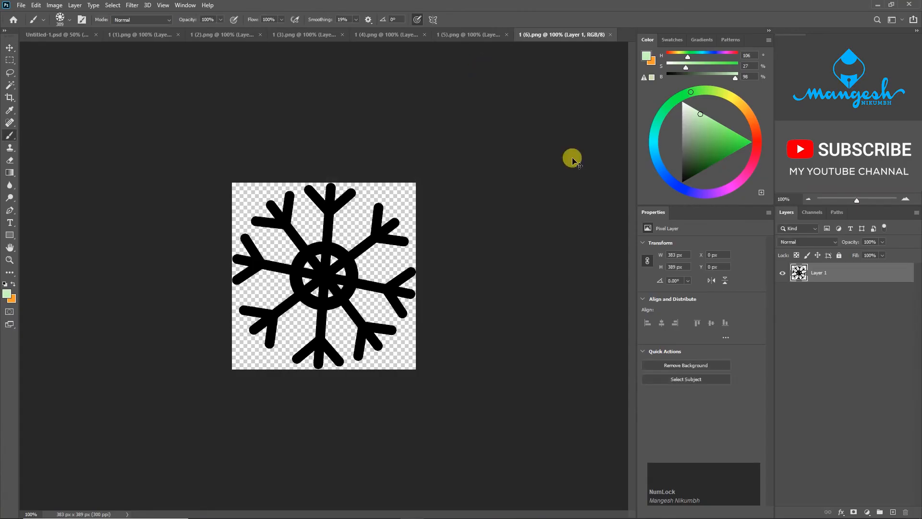
pyautogui.hotkey('ctrl', 'w')
pyautogui.click(36, 5)
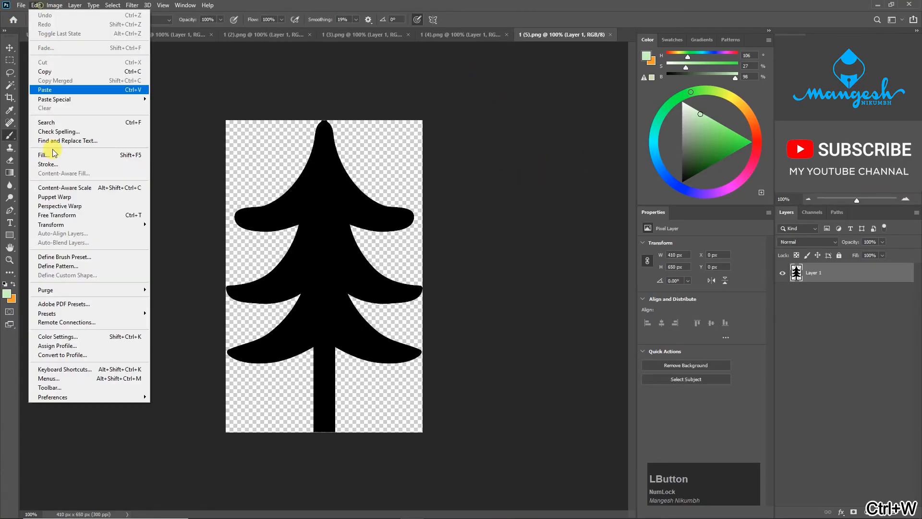
pyautogui.click(72, 255)
pyautogui.click(567, 159)
pyautogui.hotkey('ctrl', 'w')
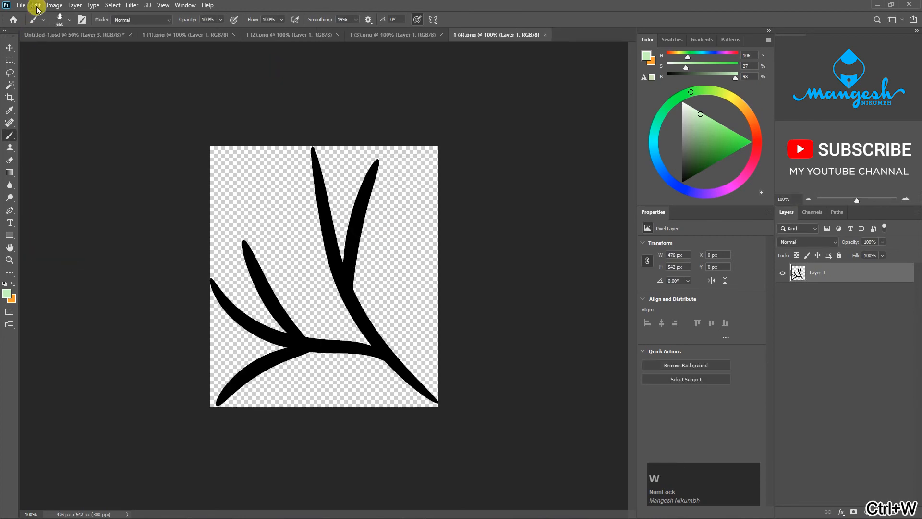
# Define the branch 1 (4).png and the ring 1 (3).png as brush presets and close both images.
pyautogui.click(35, 5)
pyautogui.click(72, 256)
pyautogui.click(565, 157)
pyautogui.hotkey('ctrl', 'w')
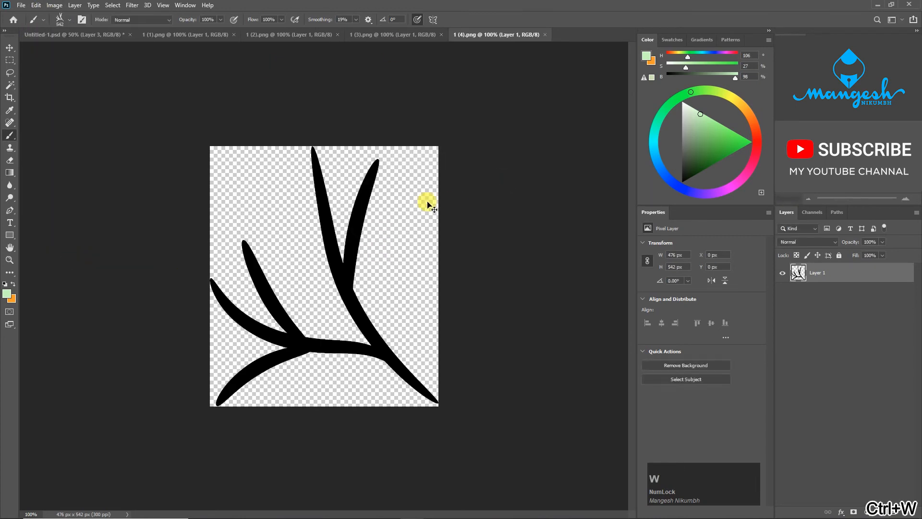
pyautogui.click(35, 4)
pyautogui.click(65, 260)
pyautogui.click(565, 159)
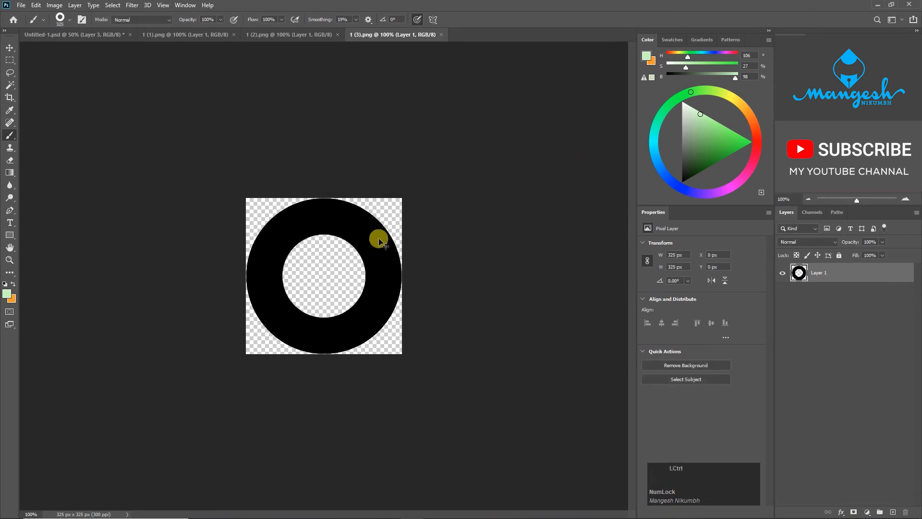
pyautogui.hotkey('ctrl', 'w')
# Define the star 1 (2).png and the holly 1 (1).png as brush presets and close both images.
pyautogui.click(35, 4)
pyautogui.click(73, 257)
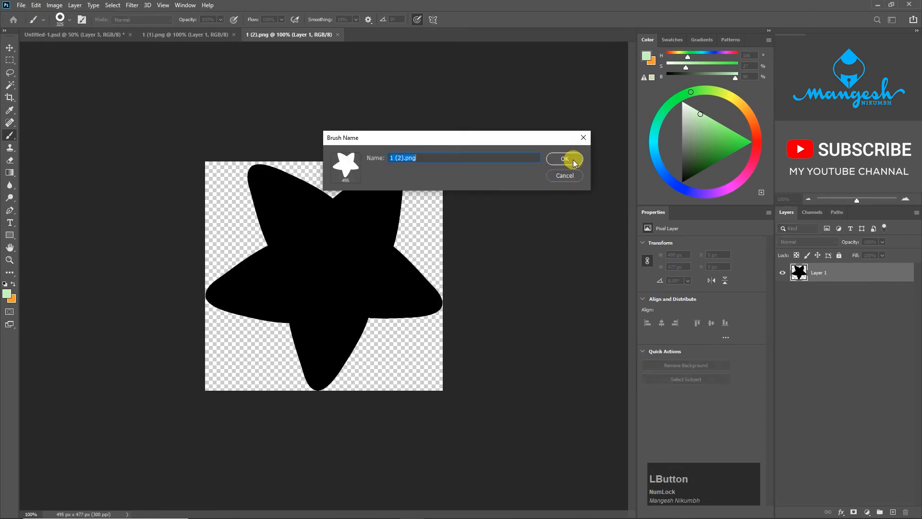
pyautogui.click(571, 157)
pyautogui.hotkey('ctrl', 'w')
pyautogui.click(36, 5)
pyautogui.click(75, 255)
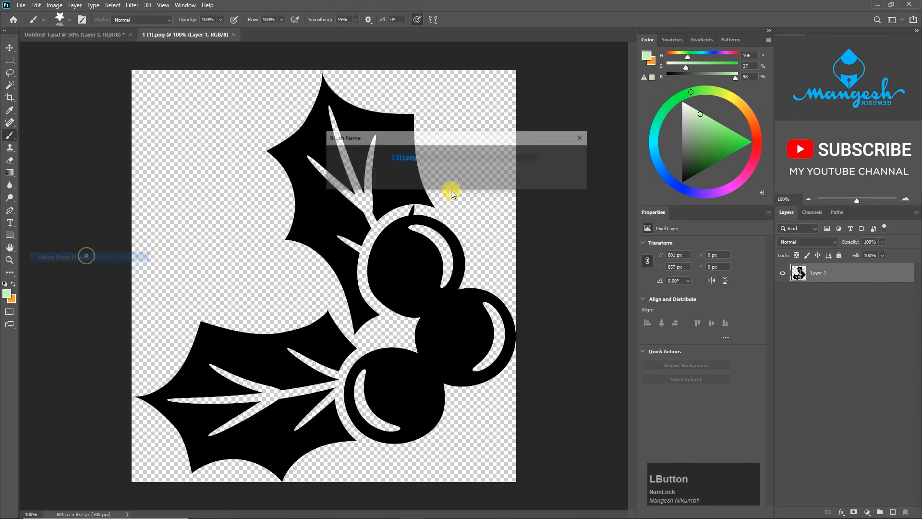
pyautogui.click(557, 159)
pyautogui.hotkey('ctrl', 'w')
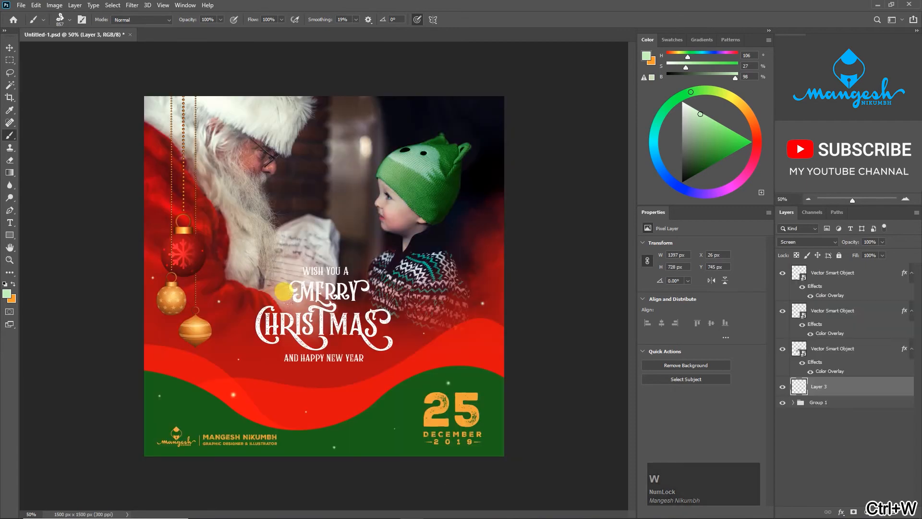
# With the snowflake brush 1 (6).png chosen, add a new layer above Layer 3 and label it orange.
pyautogui.rightClick(373, 166)
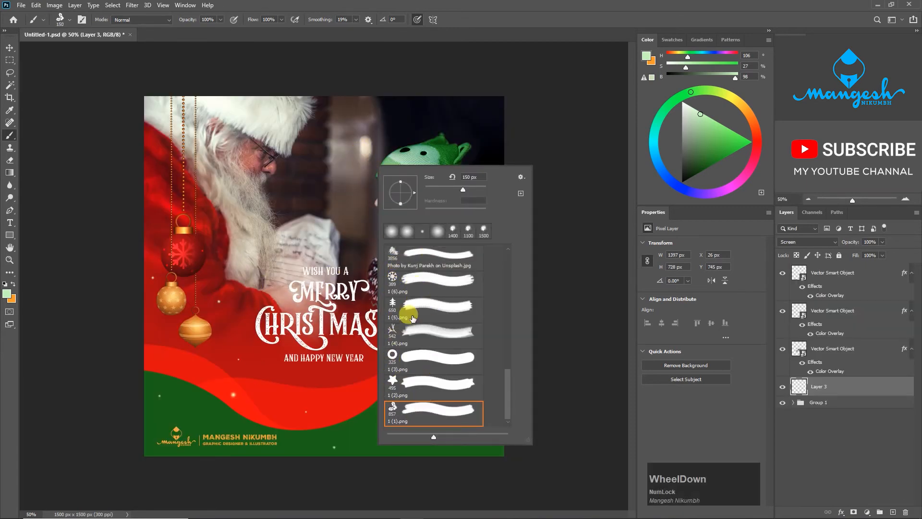
pyautogui.click(400, 281)
pyautogui.press('Return')
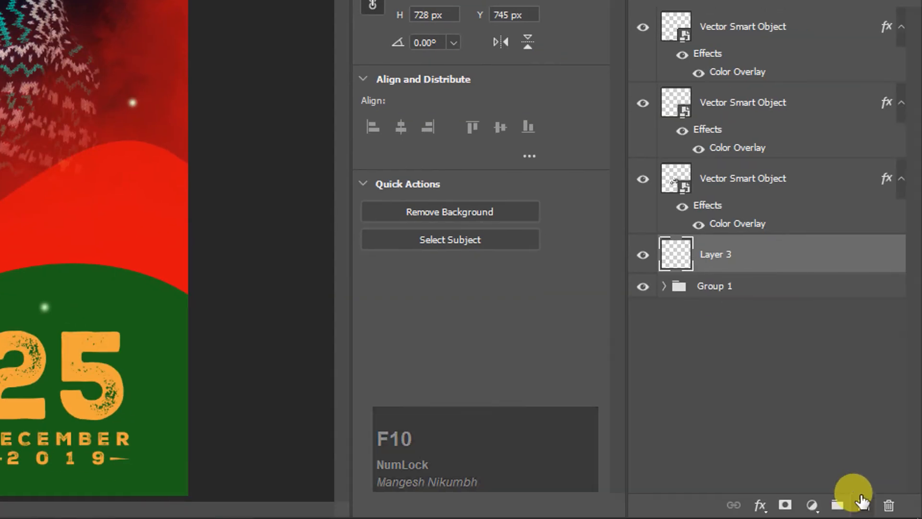
pyautogui.click(863, 505)
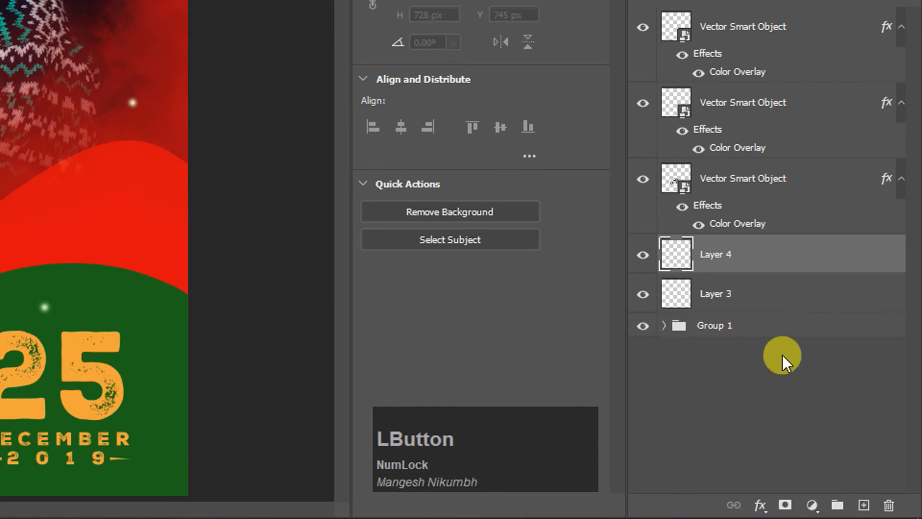
pyautogui.rightClick(777, 257)
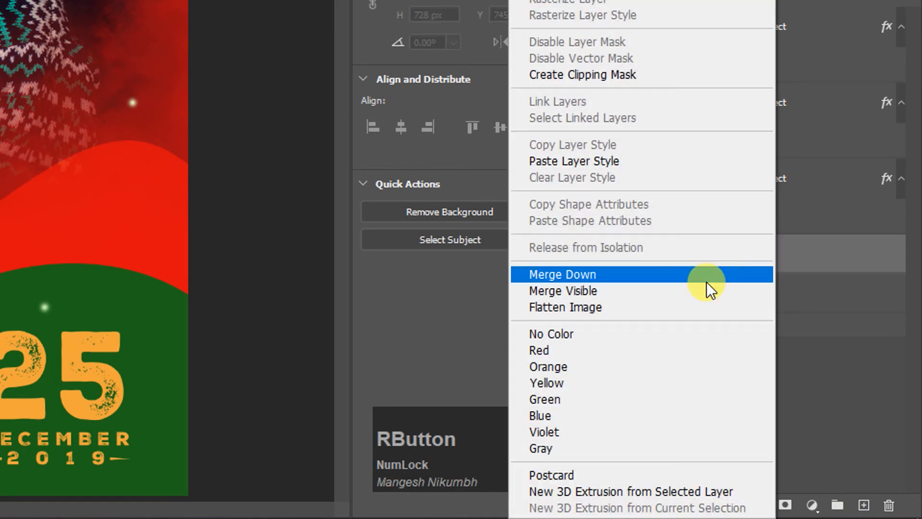
pyautogui.click(605, 366)
pyautogui.press('F9')
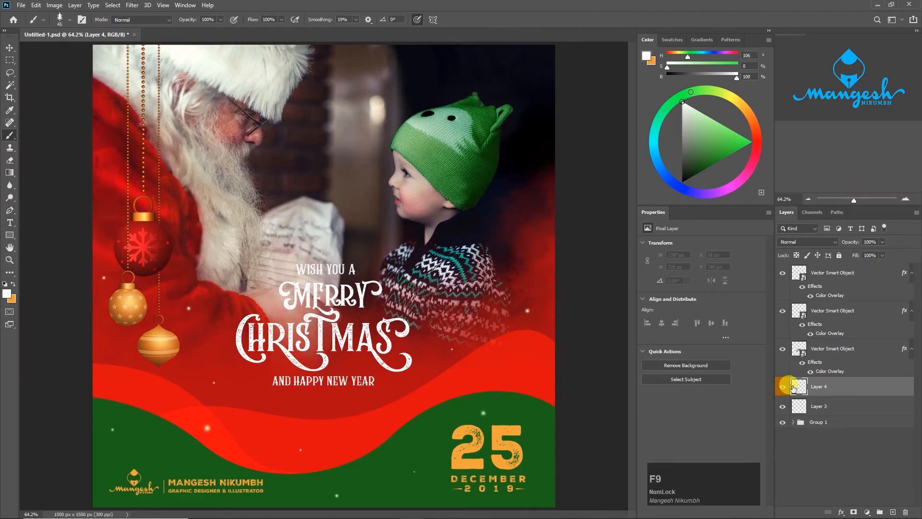
# Reselect the snowflake brush and turn on vertical paint symmetry centered on the canvas.
pyautogui.rightClick(310, 359)
pyautogui.click(327, 353)
pyautogui.press('Return')
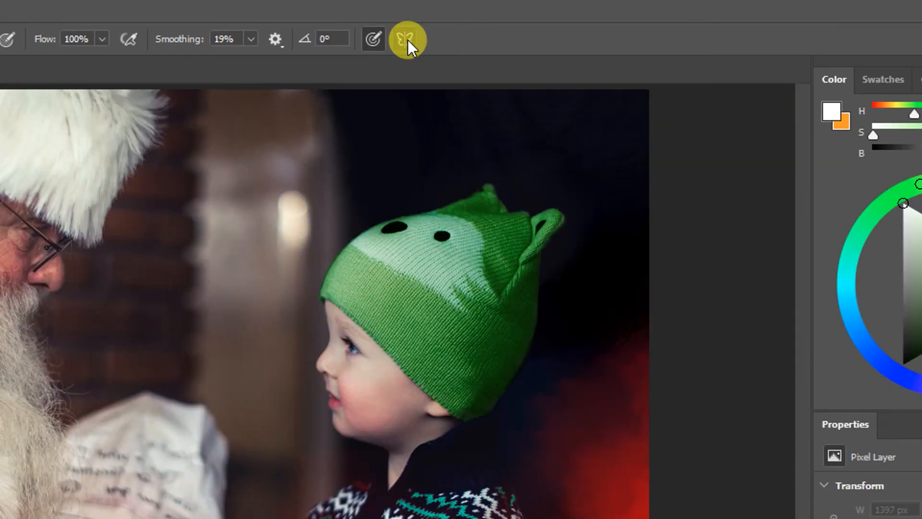
pyautogui.click(433, 19)
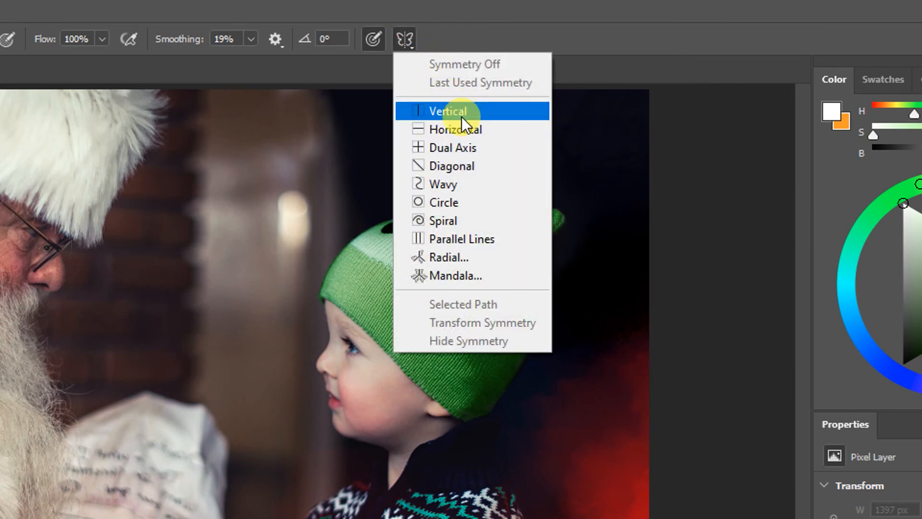
pyautogui.click(462, 117)
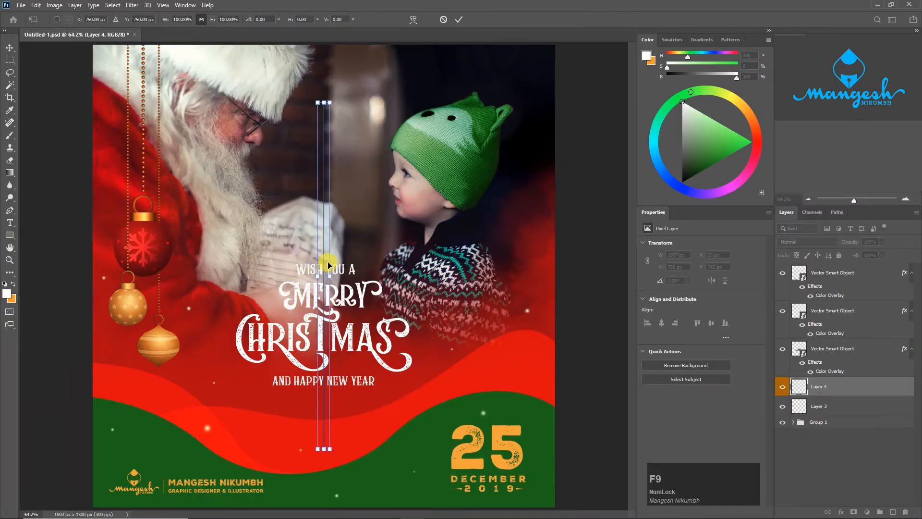
pyautogui.press('Return')
# Reduce the snowflake brush to 40 px and stamp white mirrored snowflakes at both ends of "AND HAPPY NEW YEAR".
pyautogui.press('[')
pyautogui.press('[')
pyautogui.press('[')
pyautogui.press('[')
pyautogui.press('[')
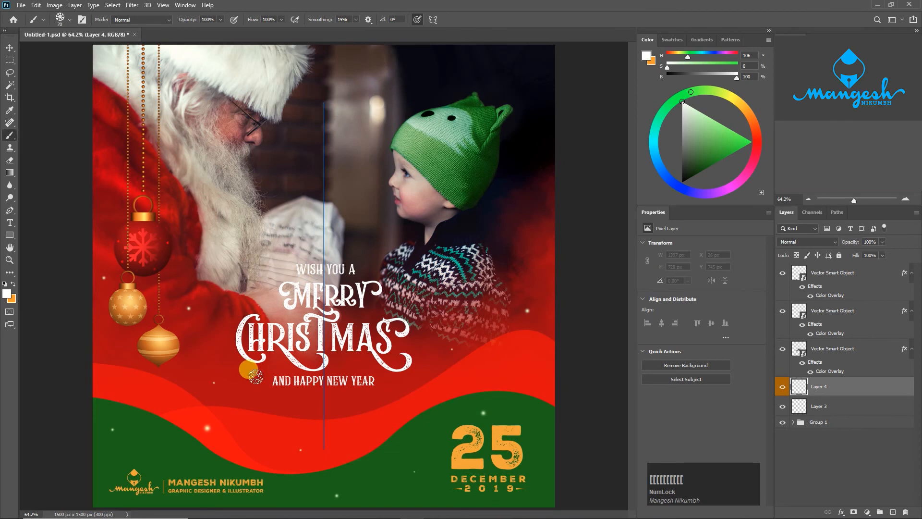
pyautogui.press('[')
pyautogui.click(385, 381)
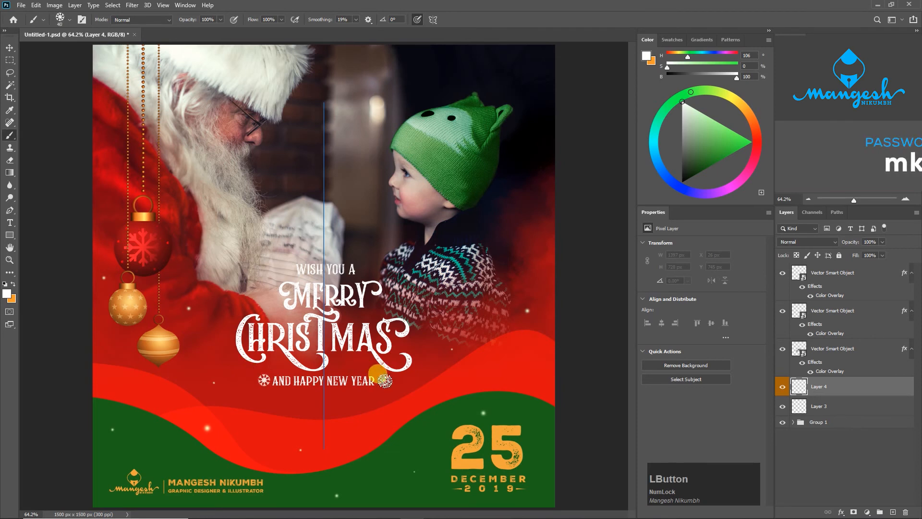
# Stamp mirrored trees above "WISH YOU A" with the 1 (5).png brush at 50 px.
pyautogui.rightClick(378, 314)
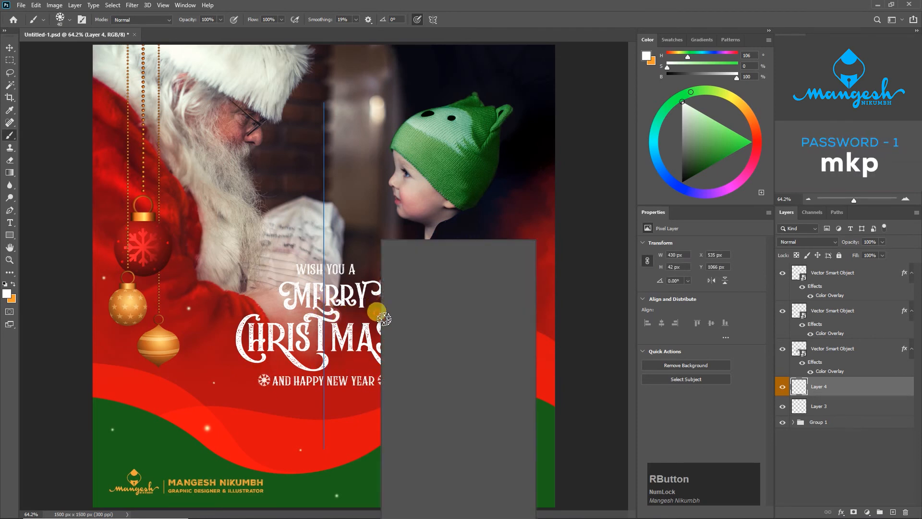
pyautogui.click(396, 379)
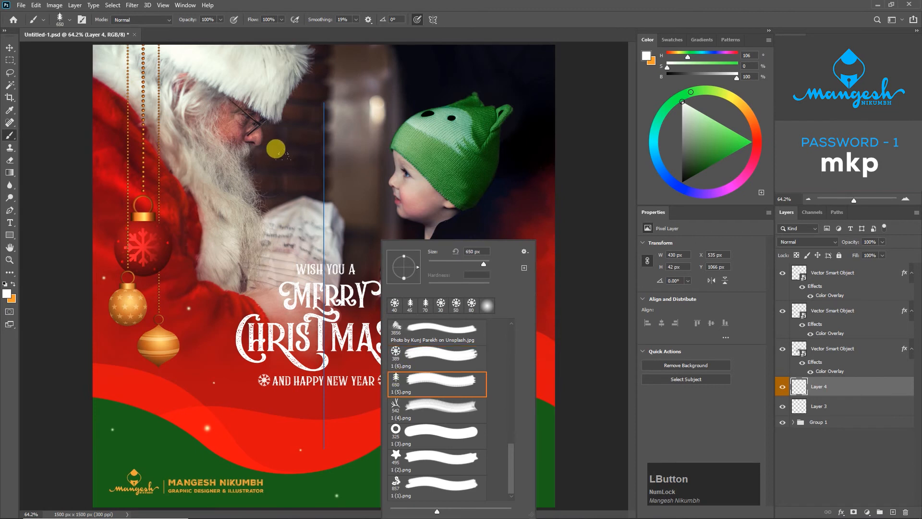
pyautogui.press('Return')
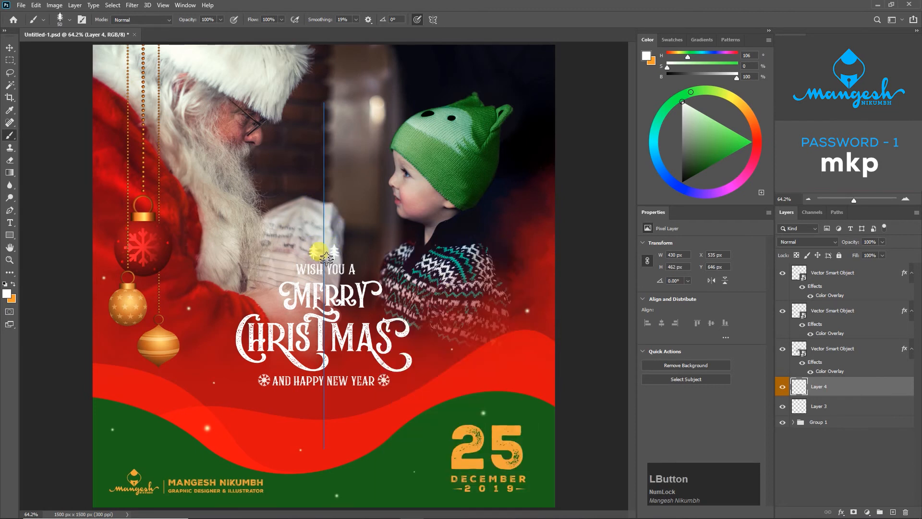
# Stamp mirrored branches on both sides of "MERRY" with the 1 (4).png brush at 90 px, undoing a misplaced stamp.
pyautogui.rightClick(399, 291)
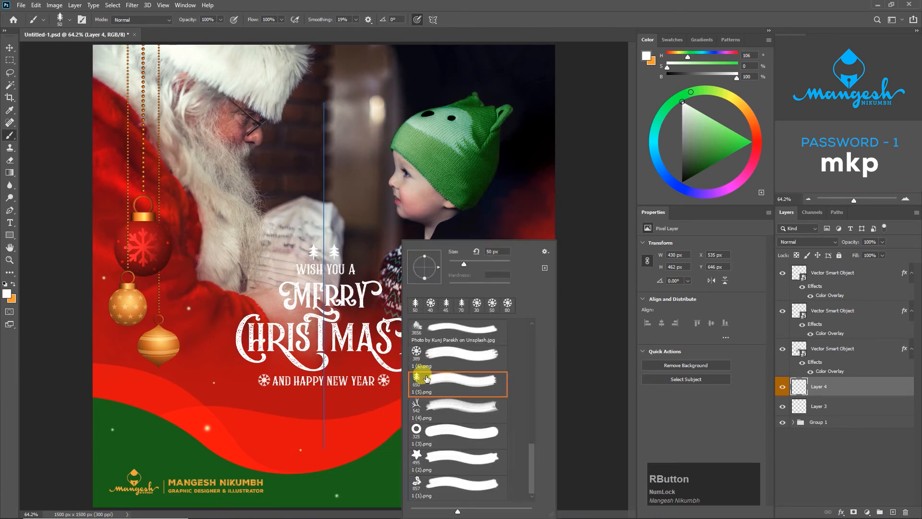
pyautogui.click(416, 403)
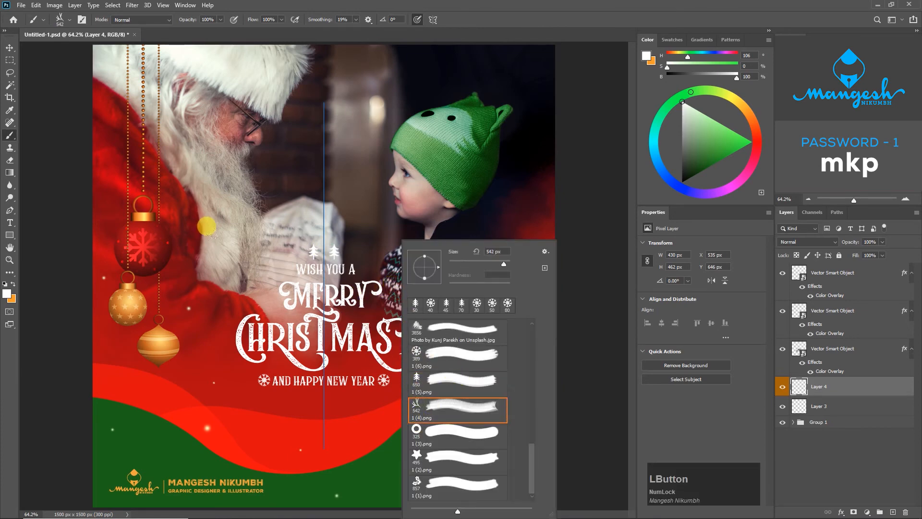
pyautogui.press('[')
pyautogui.hotkey('ctrl', 'z')
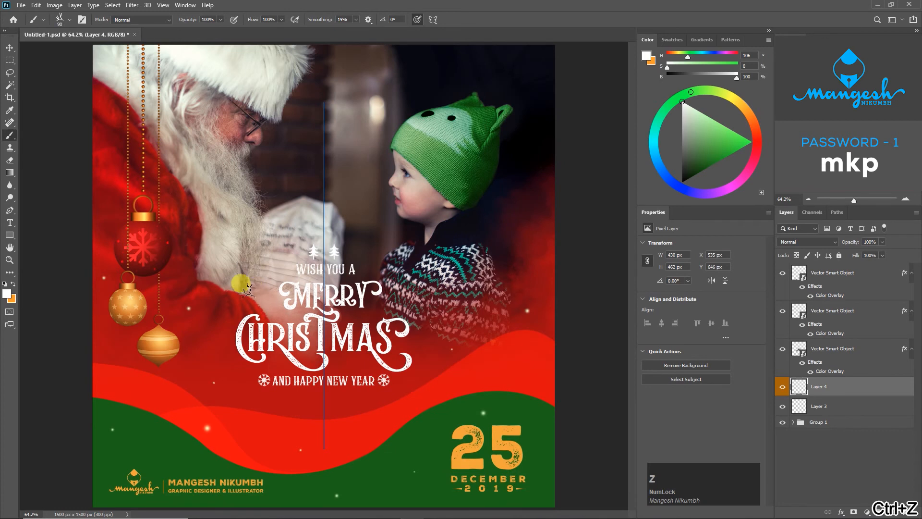
# Choose the ring brush 1 (3).png, shrink it and stamp a mirrored pair of small rings just beneath "CHRISTMAS".
pyautogui.rightClick(423, 303)
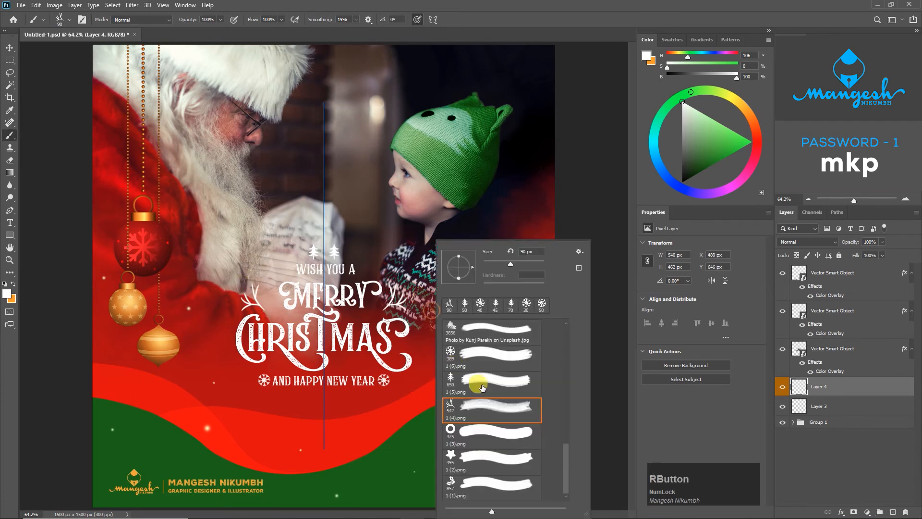
pyautogui.click(453, 434)
pyautogui.press('Return')
pyautogui.press('[')
pyautogui.press('[')
pyautogui.press('[')
pyautogui.press('[')
pyautogui.press('[')
pyautogui.press('[')
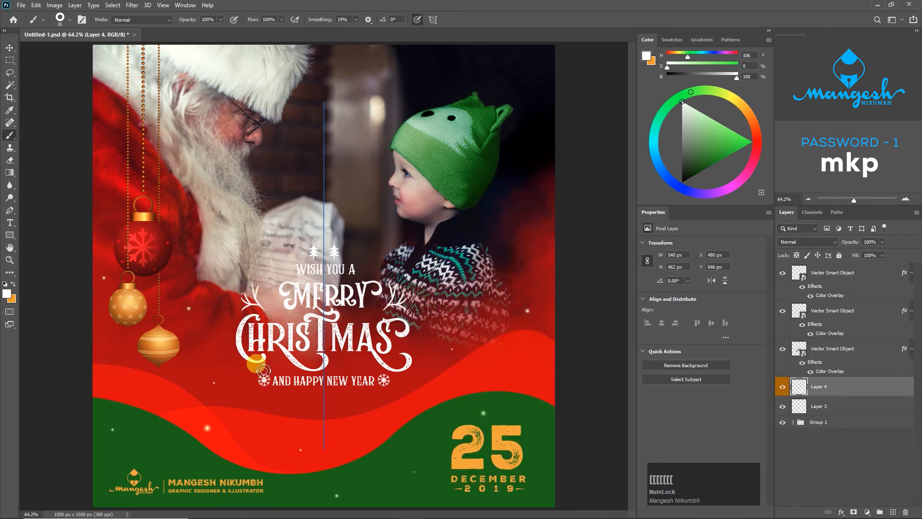
pyautogui.press('[')
pyautogui.click(275, 360)
# Reduce the ring brush to 15 px and stamp mirrored rings beside and below the lettering and above the trees.
pyautogui.press('[')
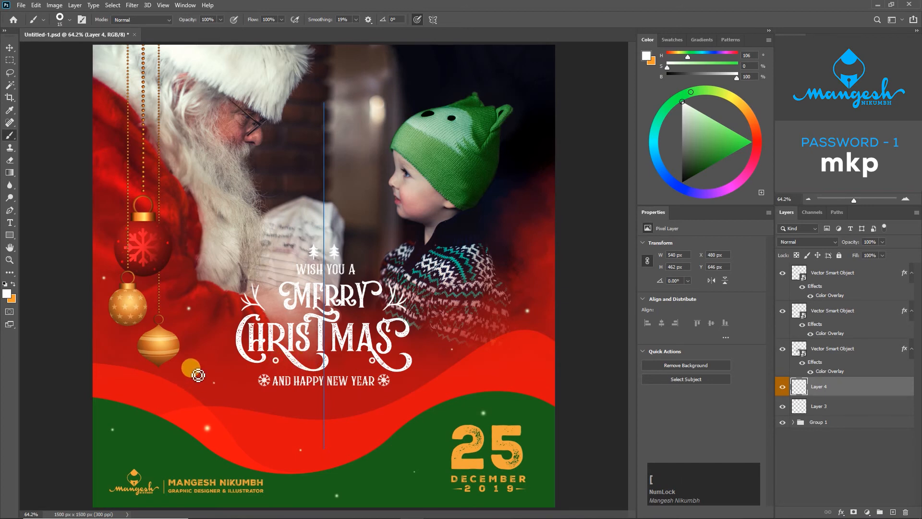
pyautogui.click(194, 371)
pyautogui.click(284, 433)
pyautogui.click(299, 205)
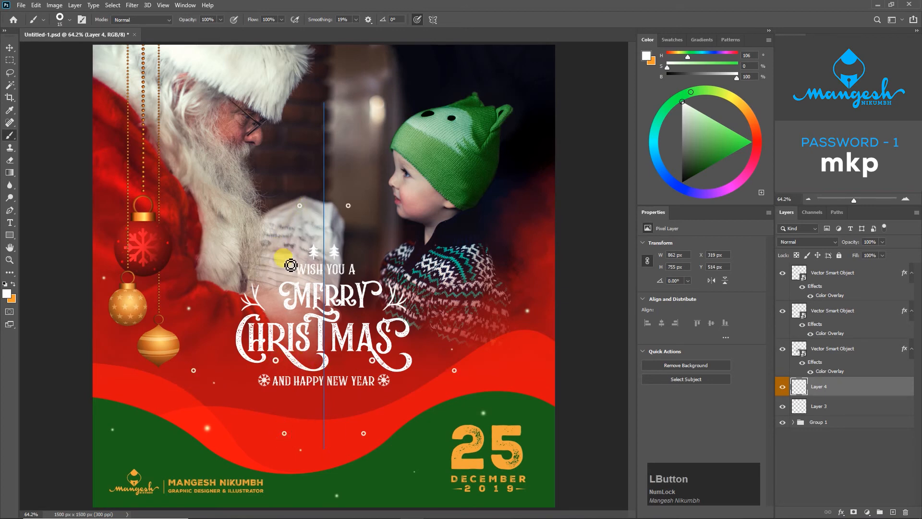
# Stamp small mirrored stars below "MERRY" and below "AND HAPPY NEW YEAR" with the 1 (2).png brush.
pyautogui.rightClick(325, 285)
pyautogui.click(336, 438)
pyautogui.press('Return')
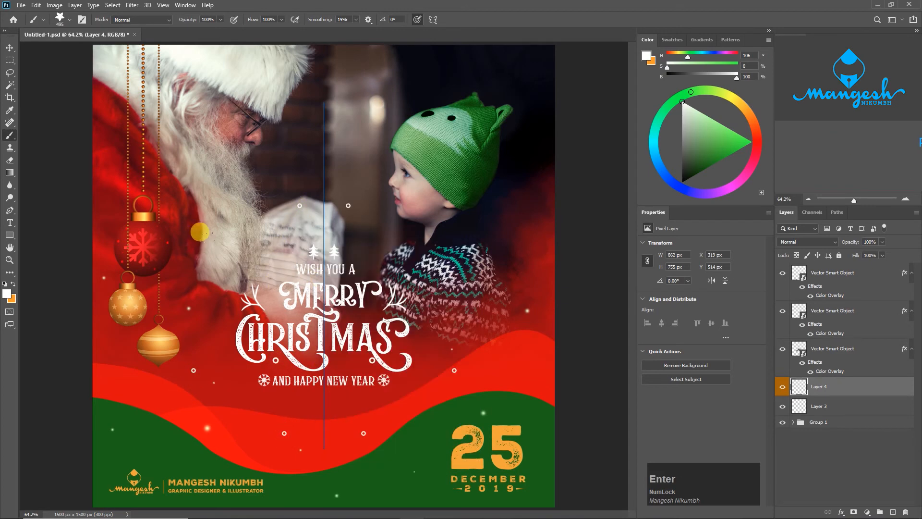
pyautogui.click(296, 316)
pyautogui.click(303, 395)
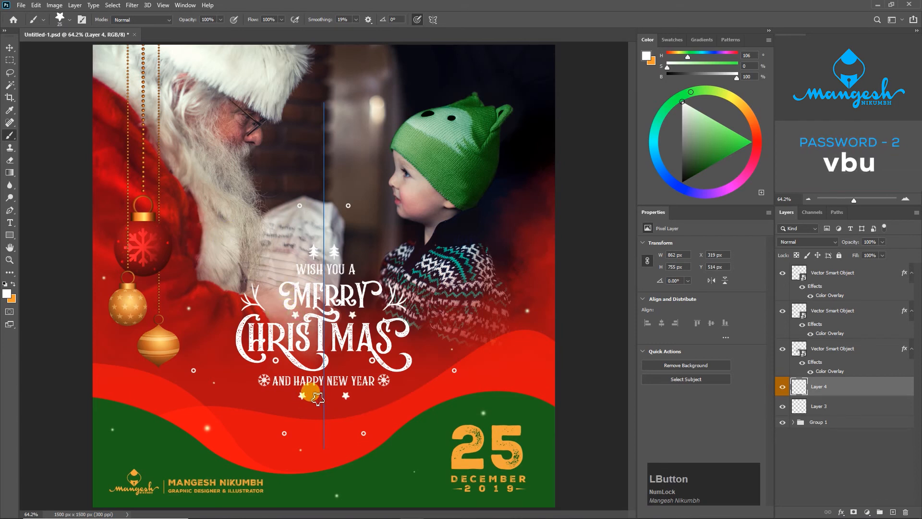
# Undo the last star stamp, restamp an inner pair below "AND HAPPY NEW YEAR", and stamp 15 px stars on both sides of "WISH YOU A".
pyautogui.hotkey('ctrl', 'z')
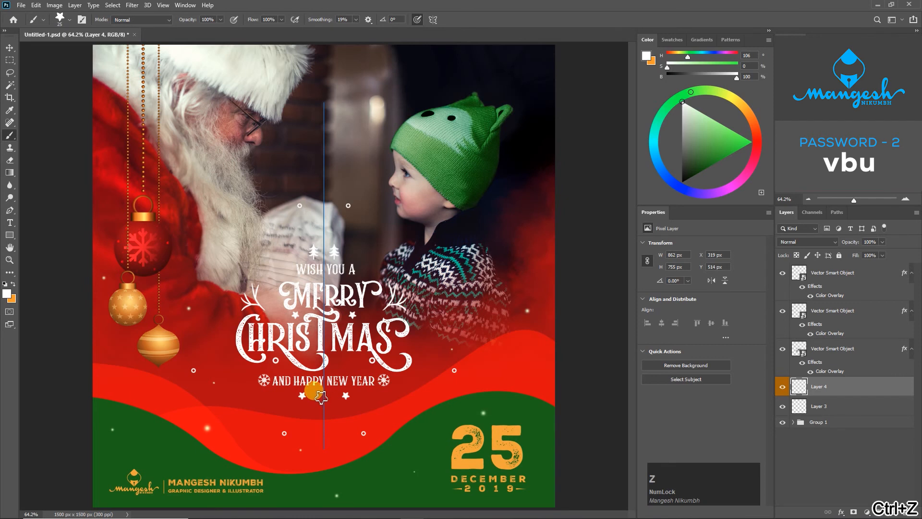
pyautogui.click(316, 396)
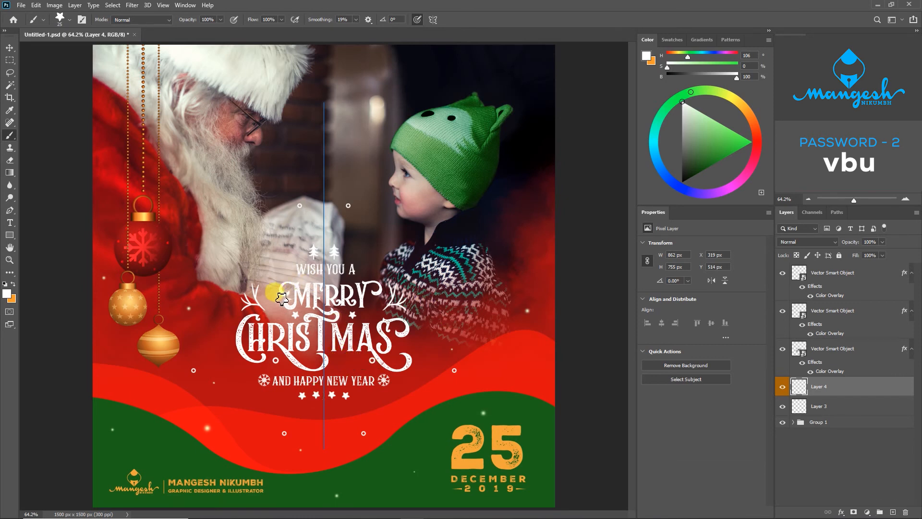
pyautogui.press(']')
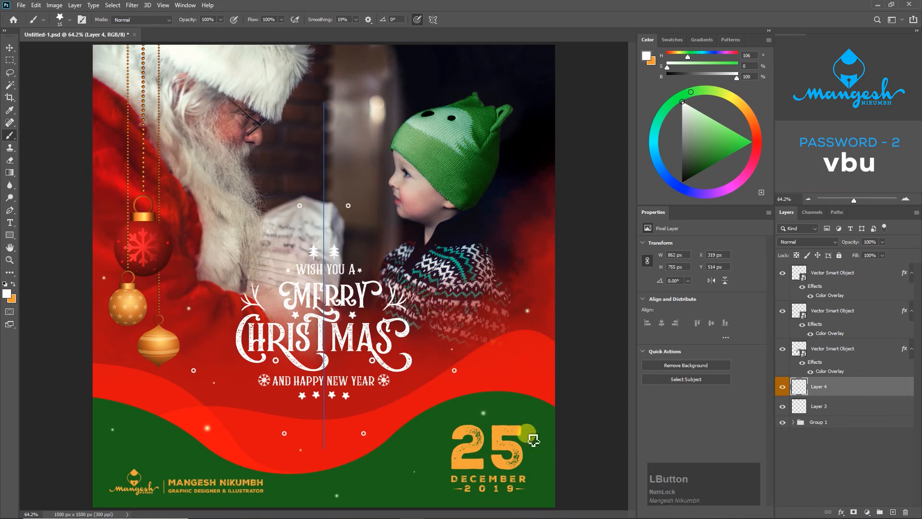
# Delete Layer 3 with the glowing particles and check the stamped icons by toggling Layer 4's visibility off and on.
pyautogui.click(826, 406)
pyautogui.click(906, 512)
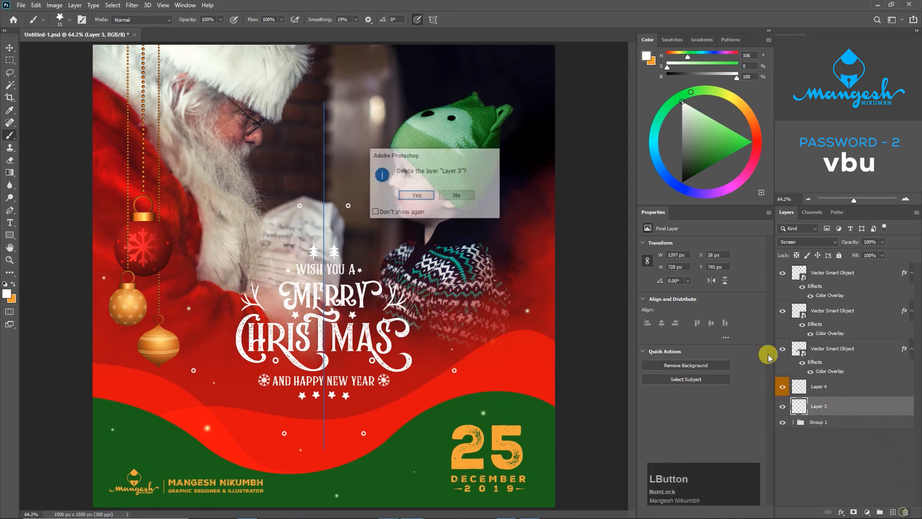
pyautogui.click(417, 196)
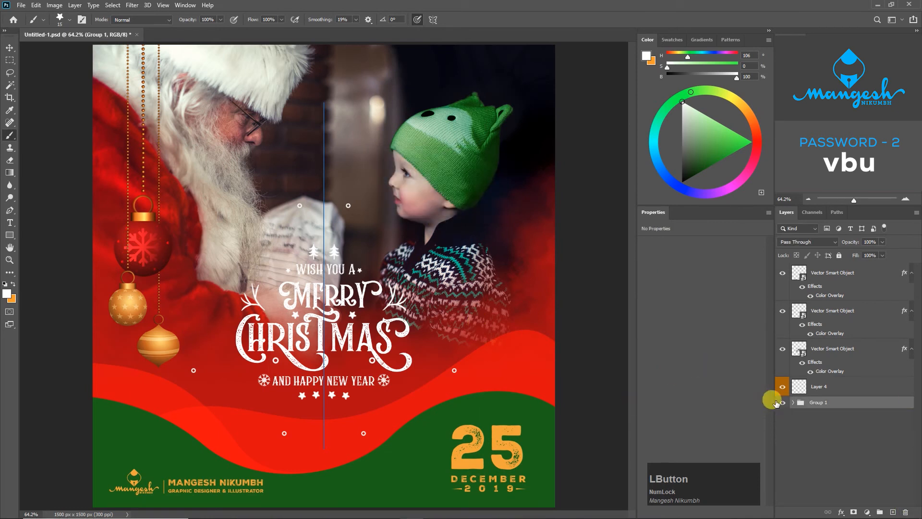
pyautogui.click(782, 386)
pyautogui.click(782, 387)
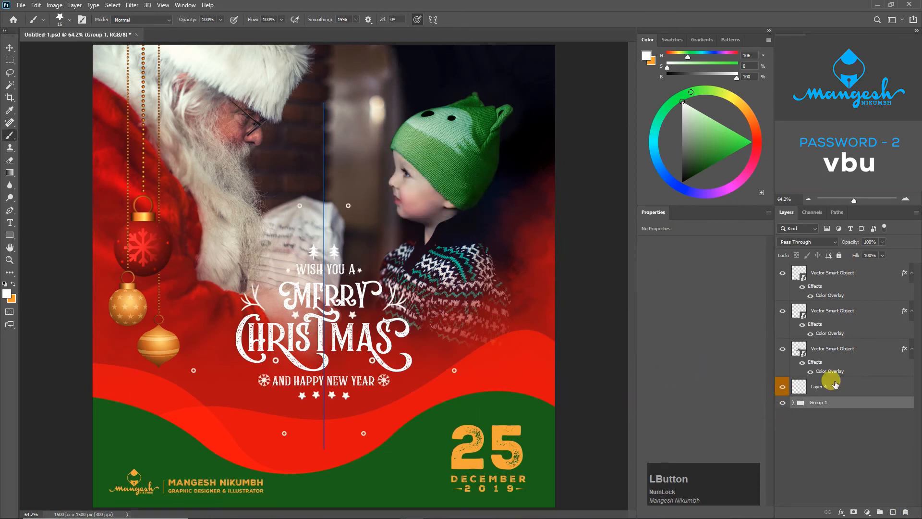
# Make Layer 4 active and choose the 1 (1).png brush for stamping.
pyautogui.click(824, 389)
pyautogui.rightClick(421, 373)
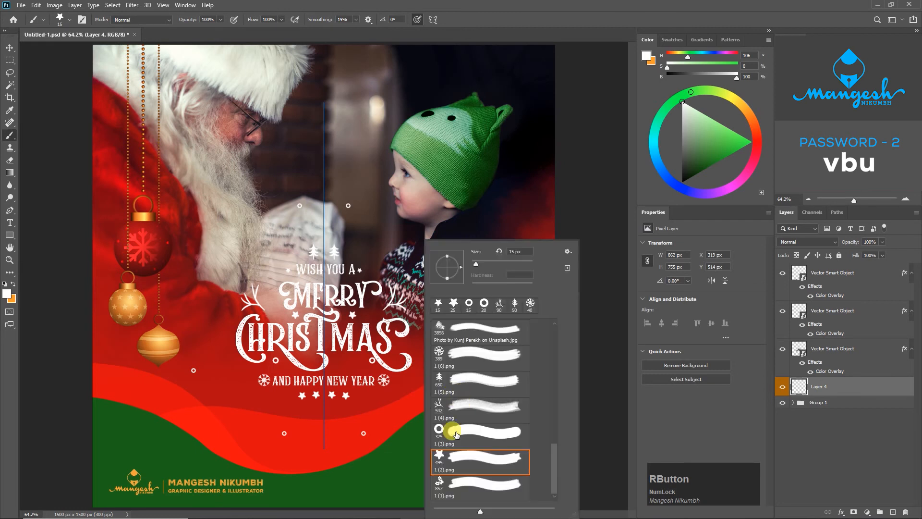
pyautogui.click(438, 481)
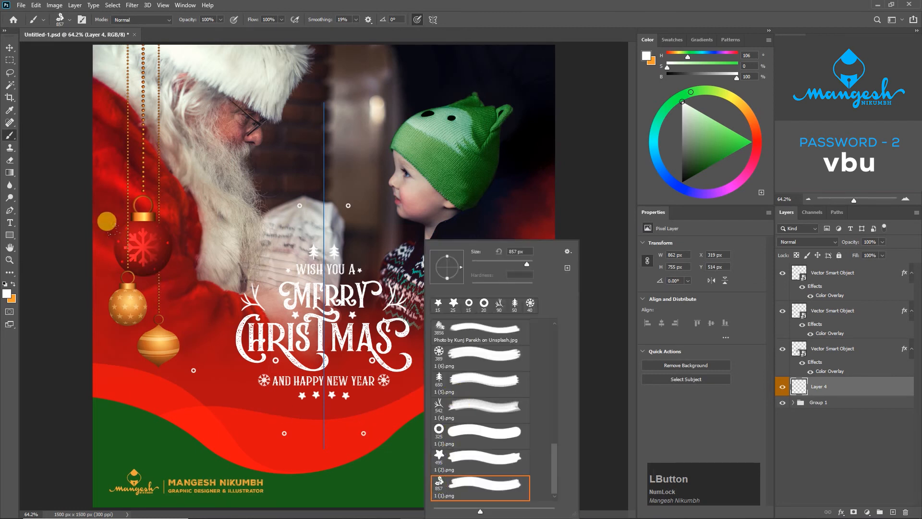
pyautogui.press('p')
pyautogui.press('p')
pyautogui.press('p')
pyautogui.press('b')
# Reduce the brush to 45 px and stamp a mirrored pair of holly sprigs beside the small trees above "WISH YOU A".
pyautogui.press('[')
pyautogui.press('[')
pyautogui.press('[')
pyautogui.press('[')
pyautogui.press('[')
pyautogui.press('[')
pyautogui.press('[')
pyautogui.press('[')
pyautogui.press('[')
pyautogui.press('[')
pyautogui.press('[')
pyautogui.press('[')
pyautogui.press('[')
pyautogui.press('[')
pyautogui.press('[')
pyautogui.press('[')
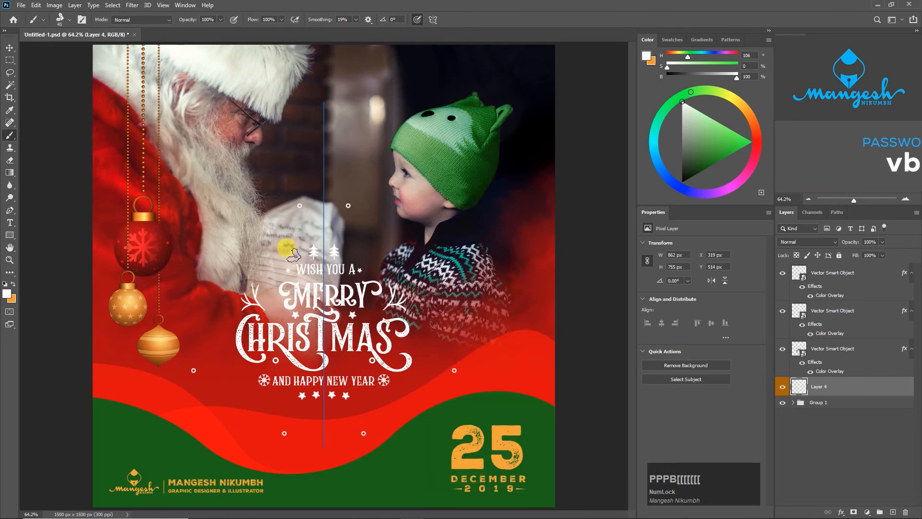
pyautogui.click(288, 256)
# Turn off the brush's symmetry painting.
pyautogui.hotkey('ctrl', '+')
pyautogui.press('b')
pyautogui.click(431, 21)
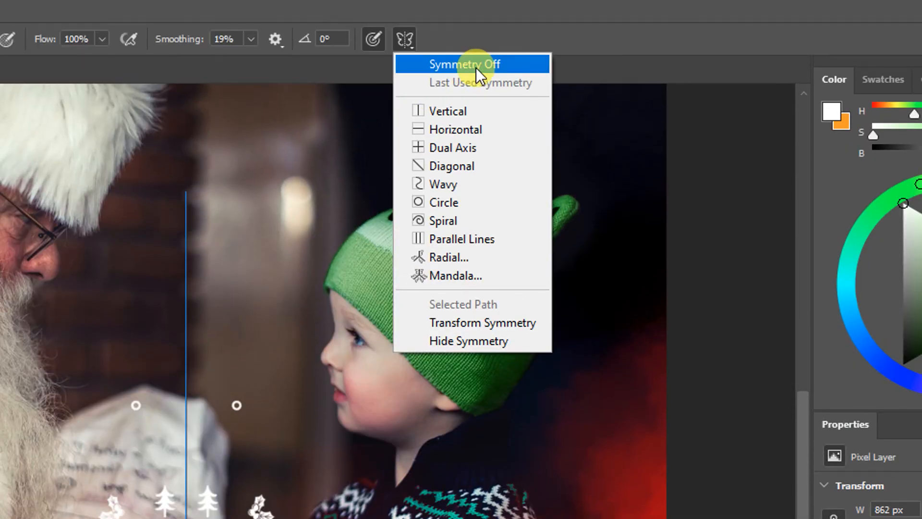
pyautogui.click(477, 68)
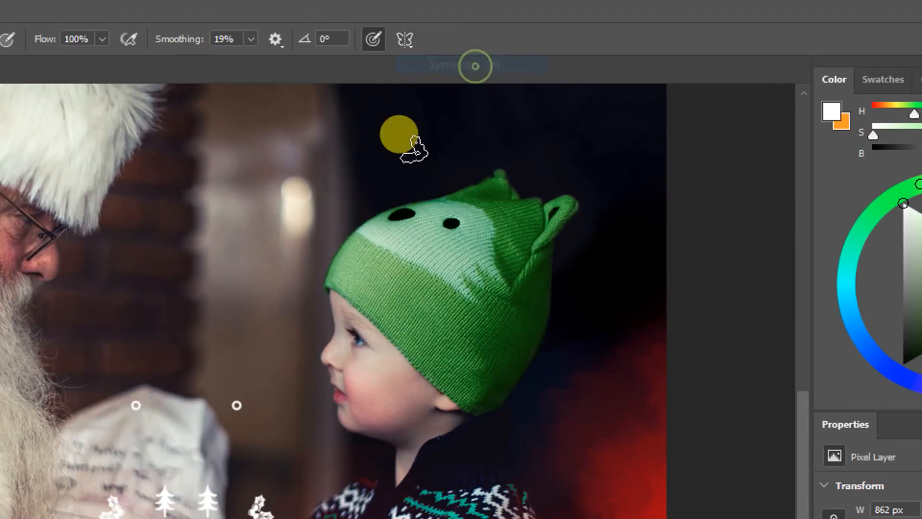
# Erase the two rings above the trees, the ring beside "AND HAPPY NEW YEAR" near the boy's side, and the ring on the lower red wave.
pyautogui.press('e')
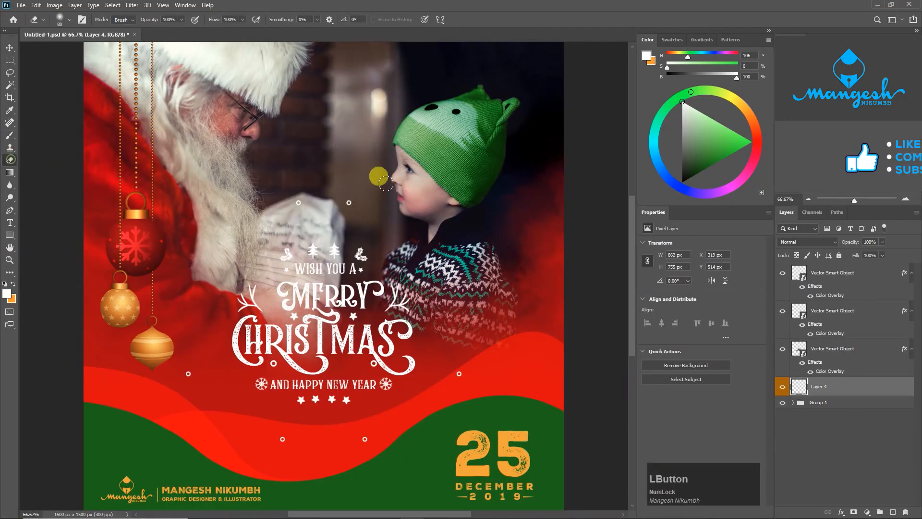
pyautogui.click(299, 193)
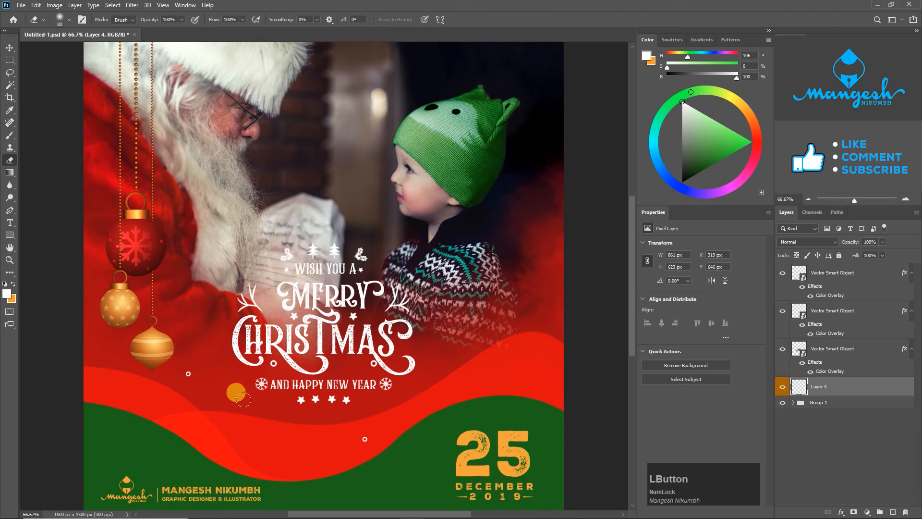
# Choose the 1 (5).png tree brush, shrink it and stamp one larger tree centred above the two small trees.
pyautogui.press('b')
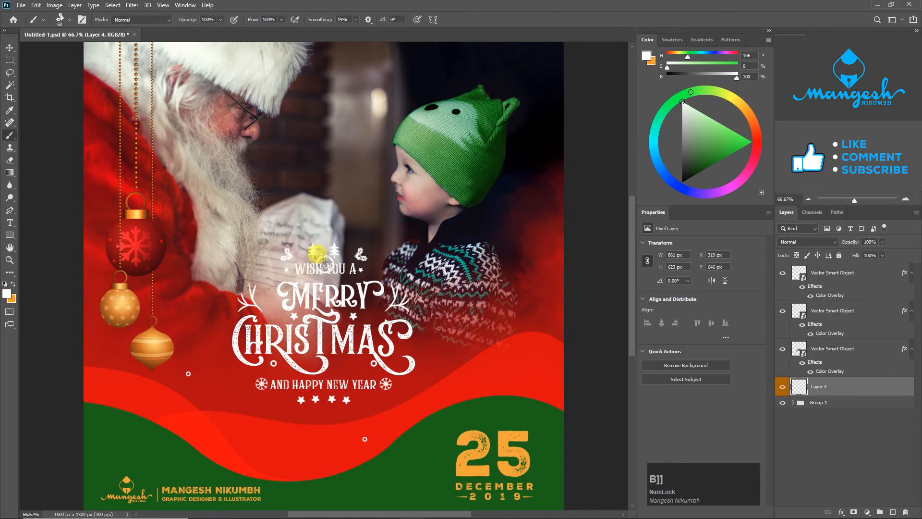
pyautogui.rightClick(325, 262)
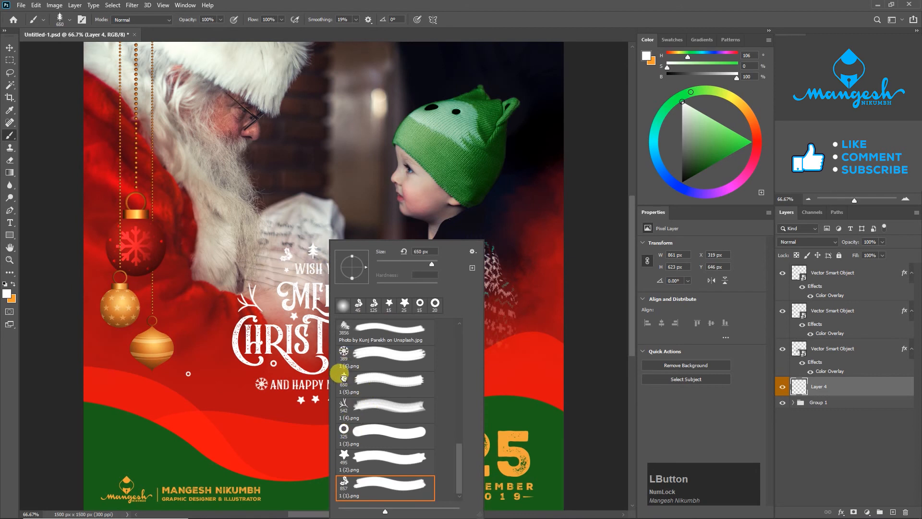
pyautogui.press('Return')
pyautogui.press('[')
pyautogui.press('[')
pyautogui.press('[')
pyautogui.press('[')
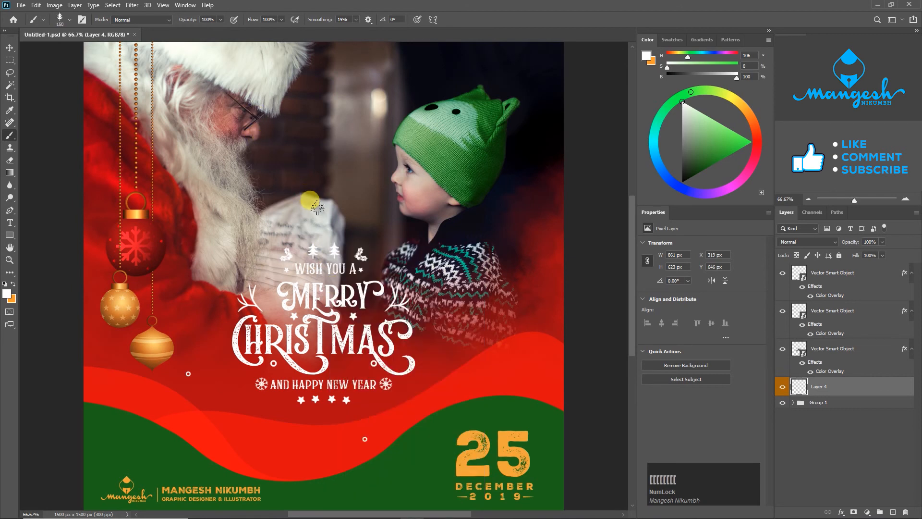
pyautogui.click(319, 219)
# Reduce the tree brush to 80 px and stamp a single tree centred below the row of stars.
pyautogui.press('[')
pyautogui.press('[')
pyautogui.press('[')
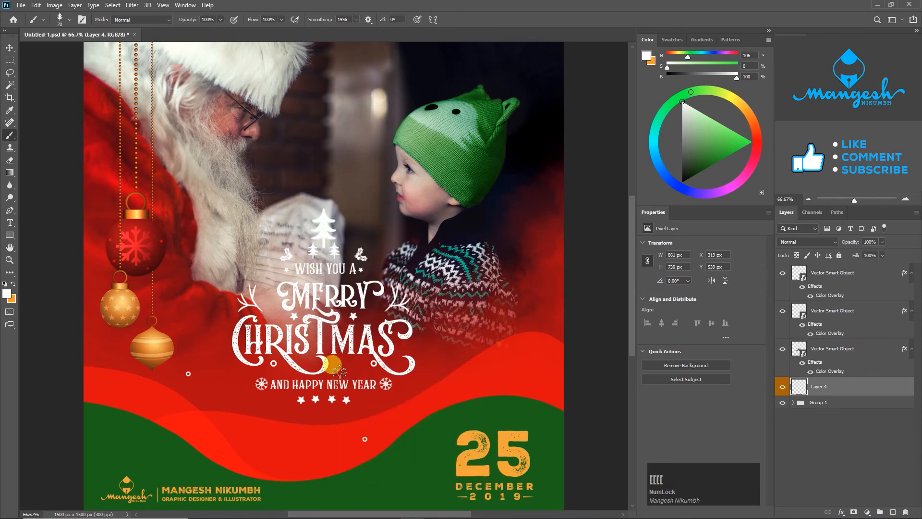
pyautogui.click(322, 414)
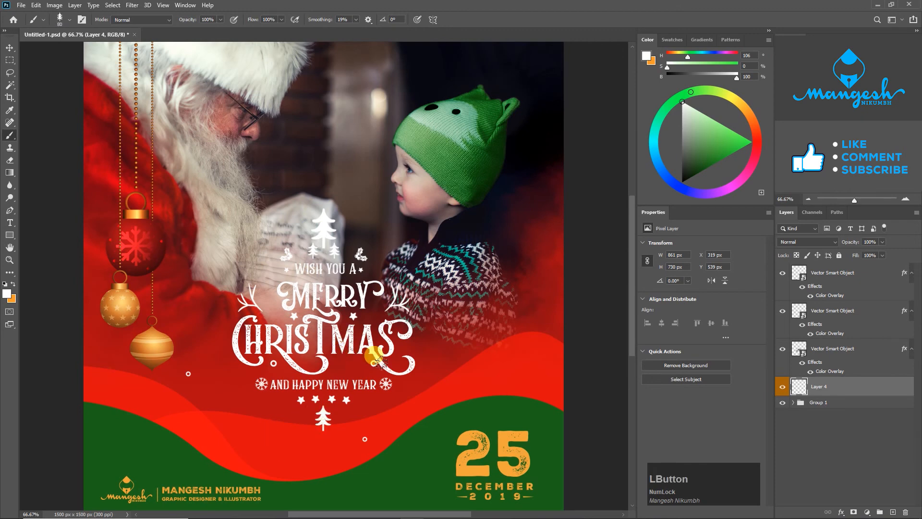
# Choose the 1 (3).png ring brush, turn on pen pressure for size and reduce the brush to 9 px.
pyautogui.rightClick(378, 360)
pyautogui.press('Return')
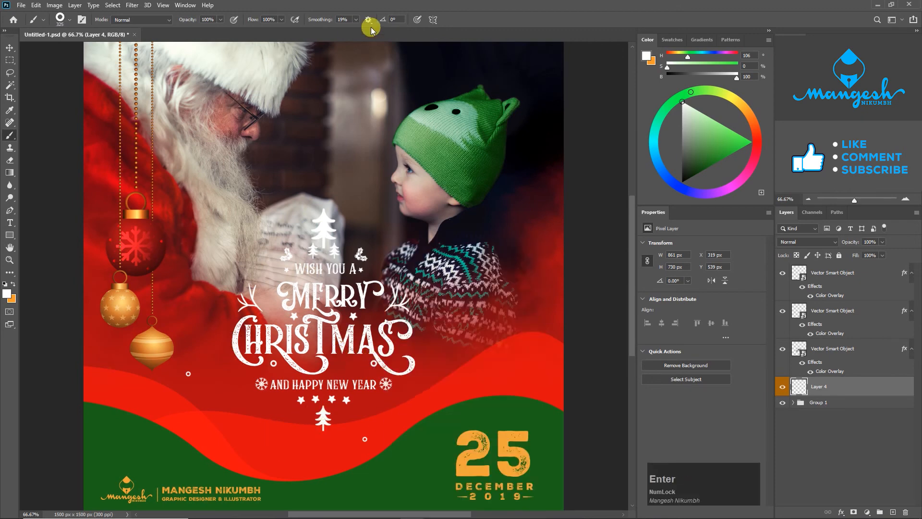
pyautogui.click(418, 20)
pyautogui.press('[')
pyautogui.press('[')
pyautogui.press('[')
pyautogui.press('[')
pyautogui.press('[')
pyautogui.press('[')
pyautogui.press('[')
pyautogui.press('[')
pyautogui.press('[')
pyautogui.press('[')
pyautogui.press('[')
pyautogui.press('[')
# Scatter rings over the red waves and beside the lettering, enlarging the brush to 25 px along the way.
pyautogui.click(253, 412)
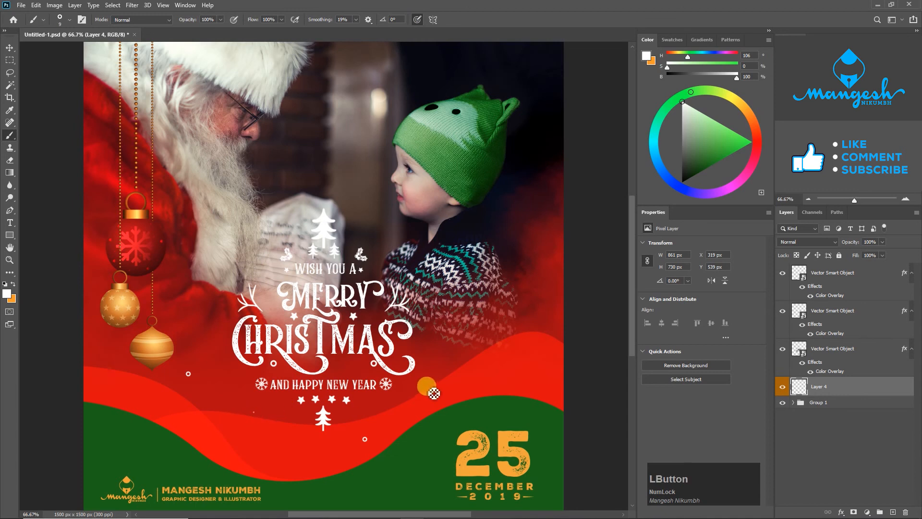
pyautogui.click(424, 386)
pyautogui.press(']')
pyautogui.press(']')
pyautogui.press(']')
pyautogui.press(']')
pyautogui.click(519, 322)
pyautogui.click(439, 339)
pyautogui.click(116, 404)
pyautogui.click(97, 339)
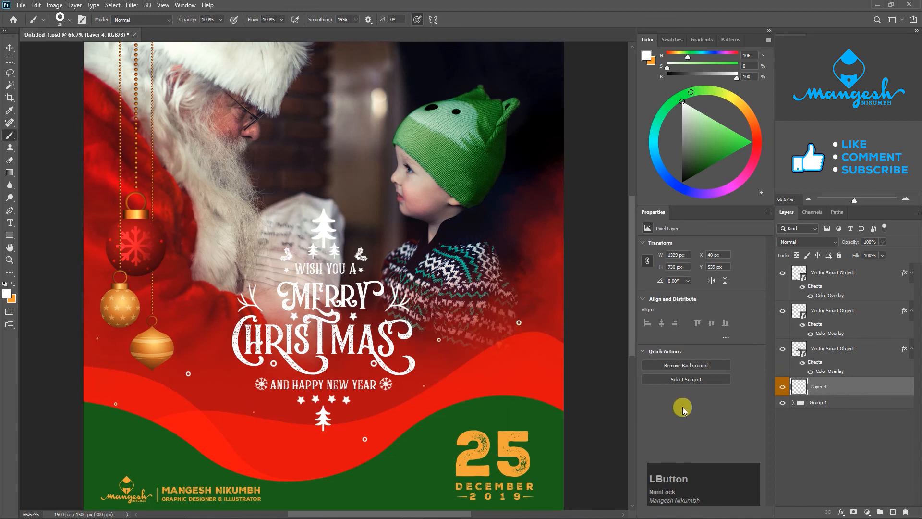
pyautogui.click(236, 436)
# Add a new layer above Layer 4 and stamp a few rings on the red waves, reducing the brush size between stamps.
pyautogui.click(892, 511)
pyautogui.click(268, 451)
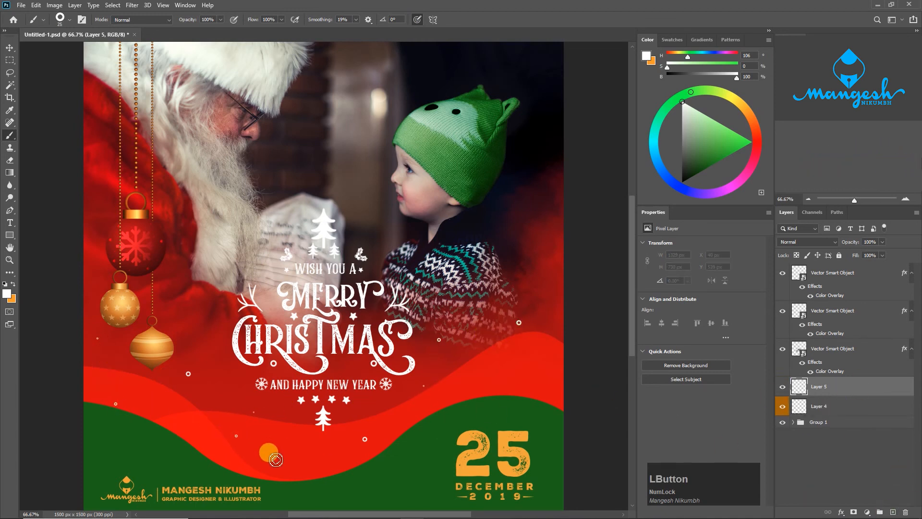
pyautogui.click(279, 466)
pyautogui.press('[')
pyautogui.press('[')
pyautogui.click(517, 385)
pyautogui.press('[')
pyautogui.click(182, 303)
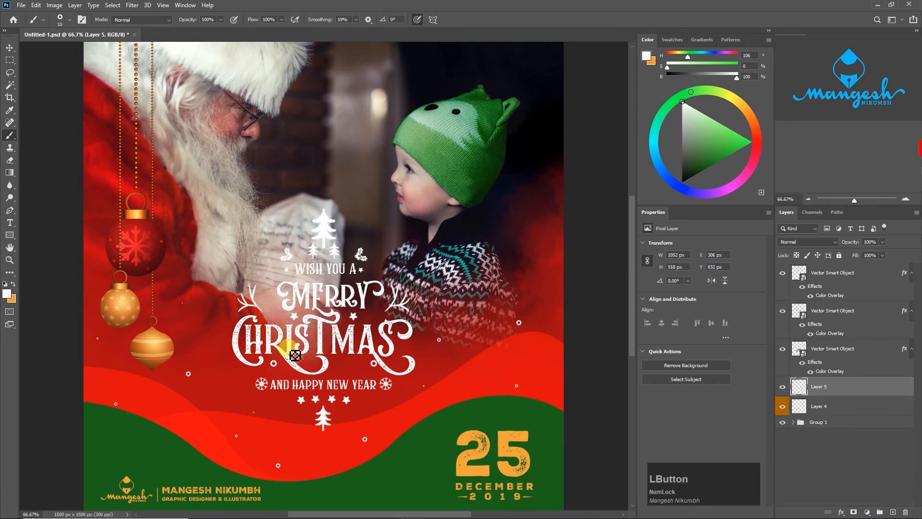
# Choose a snowflake brush and shrink it to a small stamp size.
pyautogui.rightClick(295, 356)
pyautogui.click(305, 351)
pyautogui.press('Return')
pyautogui.press('[')
pyautogui.press('[')
pyautogui.press('[')
pyautogui.press('[')
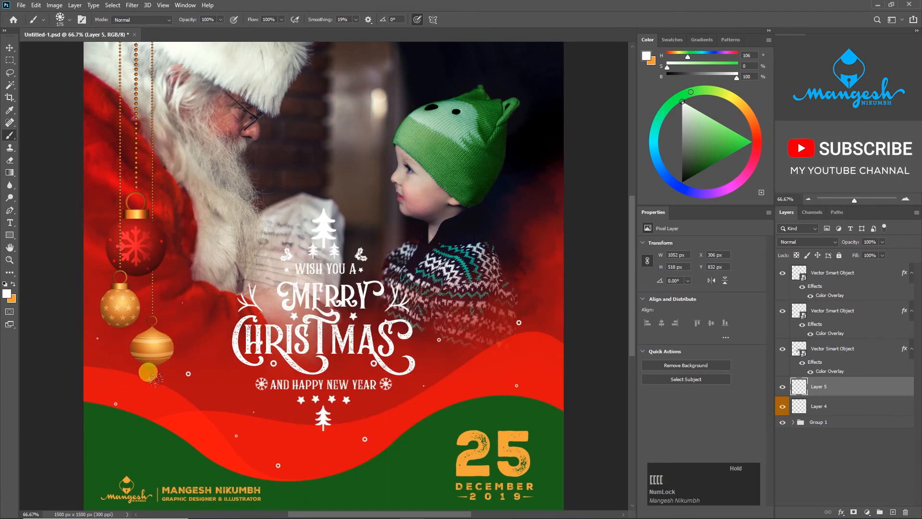
pyautogui.press('[')
pyautogui.press('[')
pyautogui.press('[')
pyautogui.press('[')
pyautogui.press('[')
pyautogui.press('[')
pyautogui.press('[')
pyautogui.press(']')
pyautogui.press(']')
# Stamp small snowflakes beside the red bauble, near the post's far edge and on the green hills, enlarging the brush to 60 px.
pyautogui.click(92, 271)
pyautogui.press(']')
pyautogui.press(']')
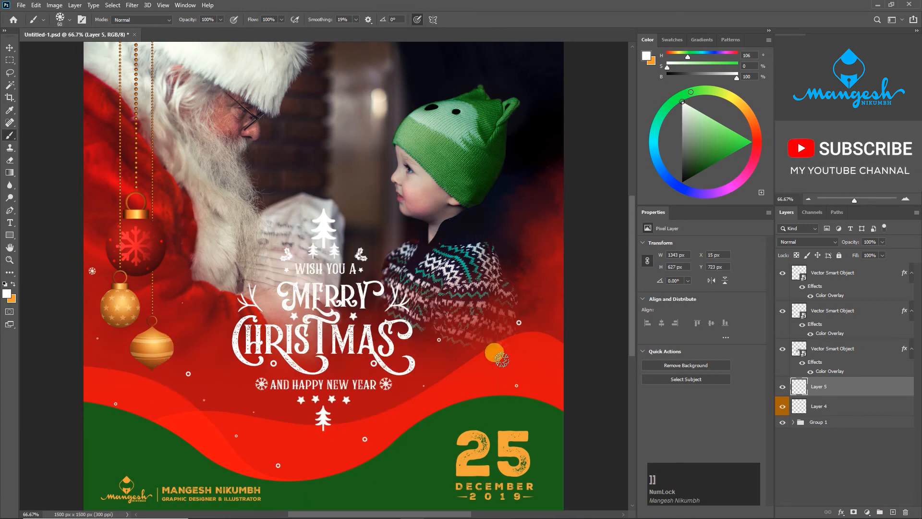
pyautogui.click(557, 307)
pyautogui.click(134, 451)
pyautogui.click(410, 486)
# Enlarge the snowflake brush to 100 px and stamp snowflakes beside the "25", under the red wave and at both edges of the green hills.
pyautogui.press('space')
pyautogui.moveTo(340, 473); pyautogui.dragTo(352, 375)
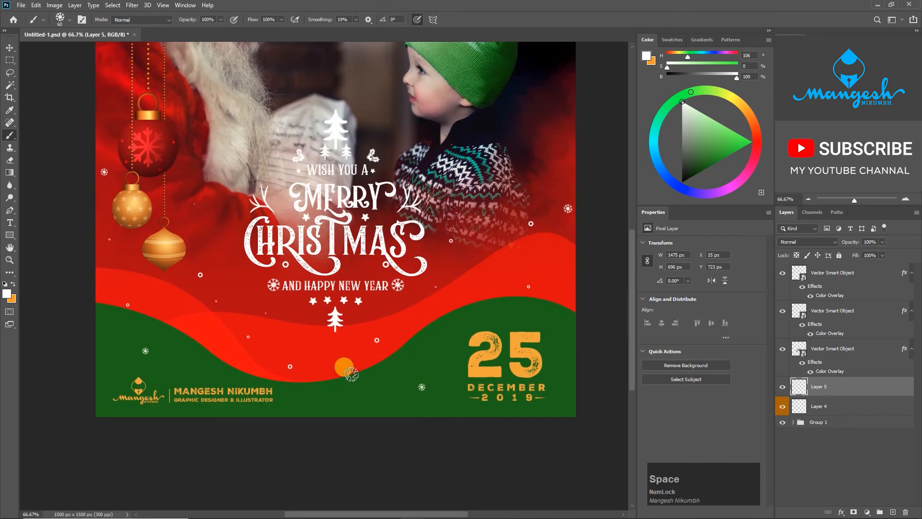
pyautogui.press(']')
pyautogui.press(']')
pyautogui.press(']')
pyautogui.press(']')
pyautogui.click(356, 379)
pyautogui.click(433, 341)
pyautogui.click(579, 417)
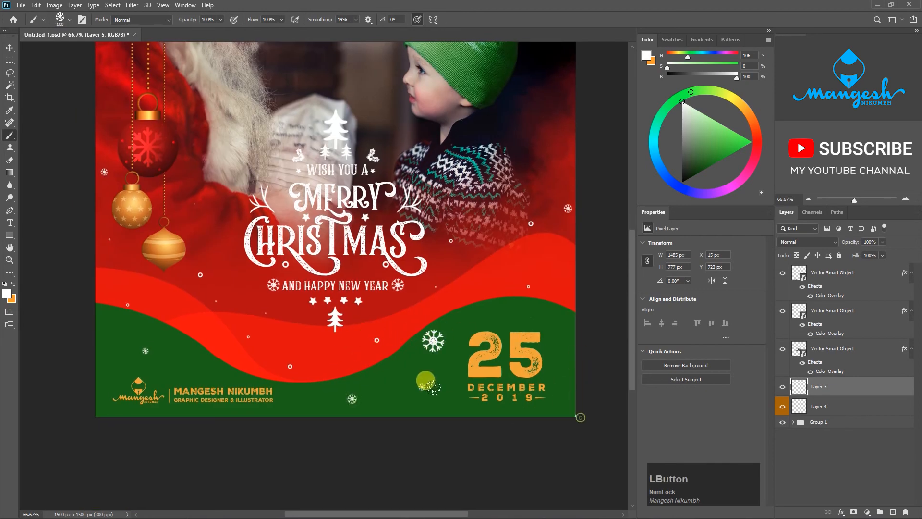
pyautogui.click(573, 325)
pyautogui.click(96, 369)
# Set Layer 5's blend mode to Overlay and its opacity to 54%.
pyautogui.press('space')
pyautogui.moveTo(439, 279); pyautogui.dragTo(408, 327)
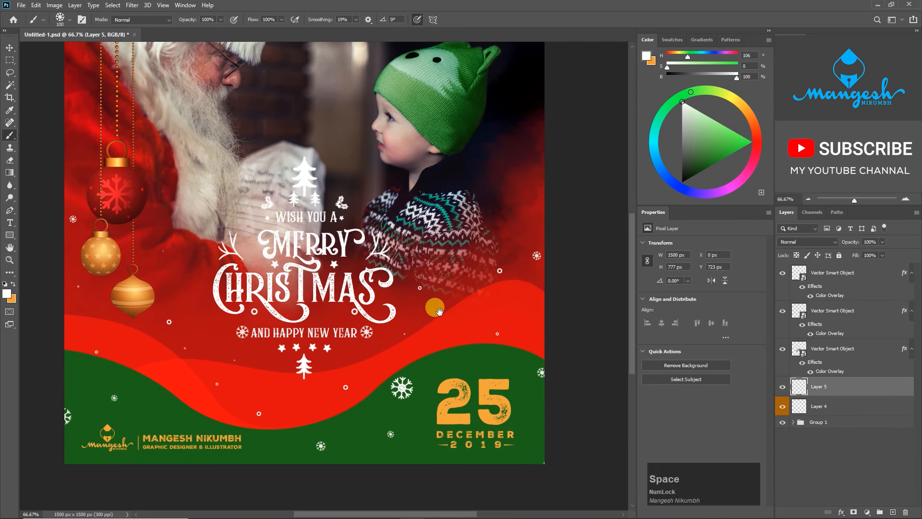
pyautogui.click(828, 243)
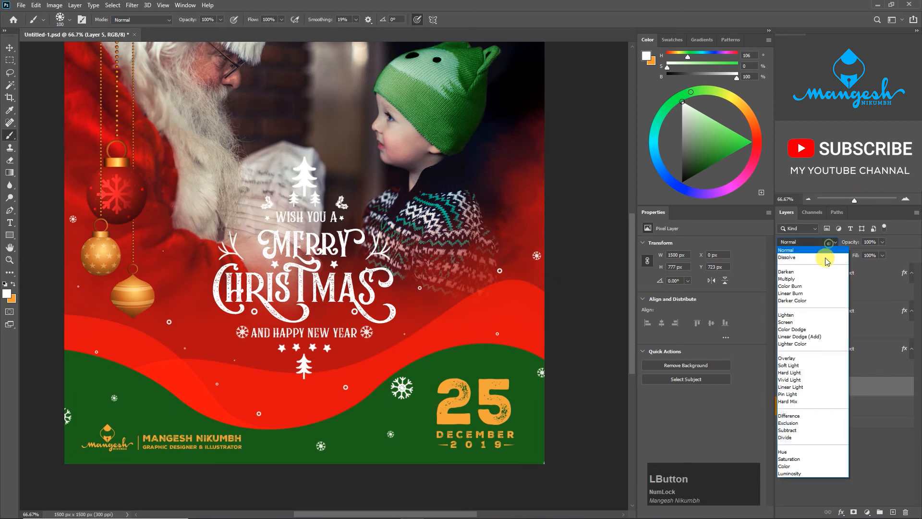
pyautogui.click(788, 359)
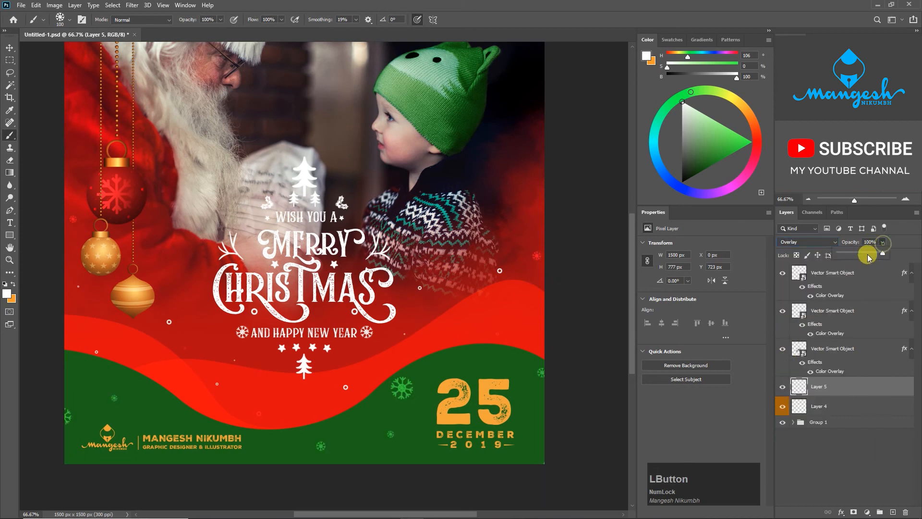
pyautogui.hotkey('ctrl', '0')
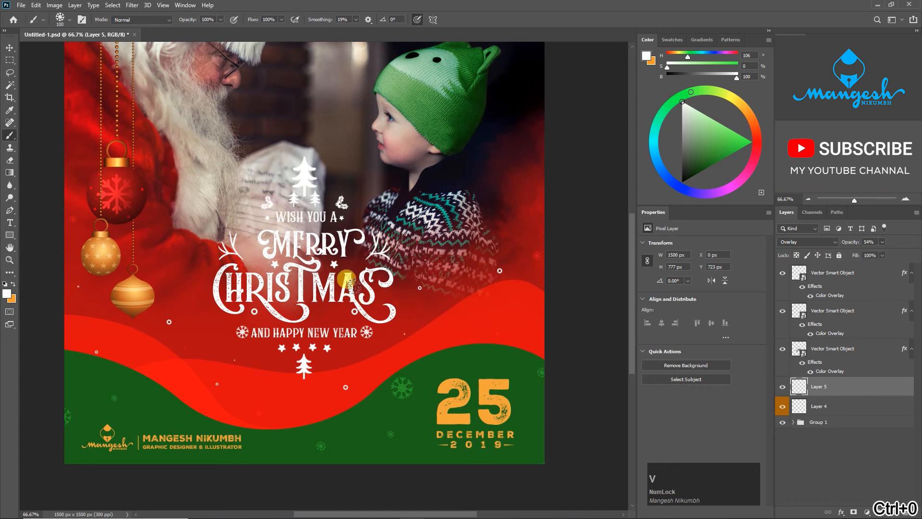
# Give the Merry Christmas lettering a drop shadow with 63% opacity, 7 px distance and 4% spread.
pyautogui.press('v')
pyautogui.click(299, 296)
pyautogui.click(870, 350)
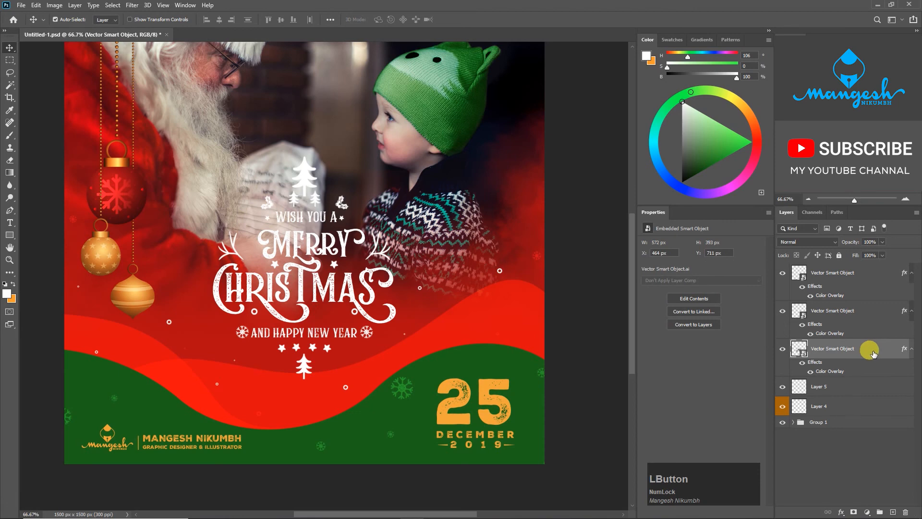
pyautogui.doubleClick(873, 354)
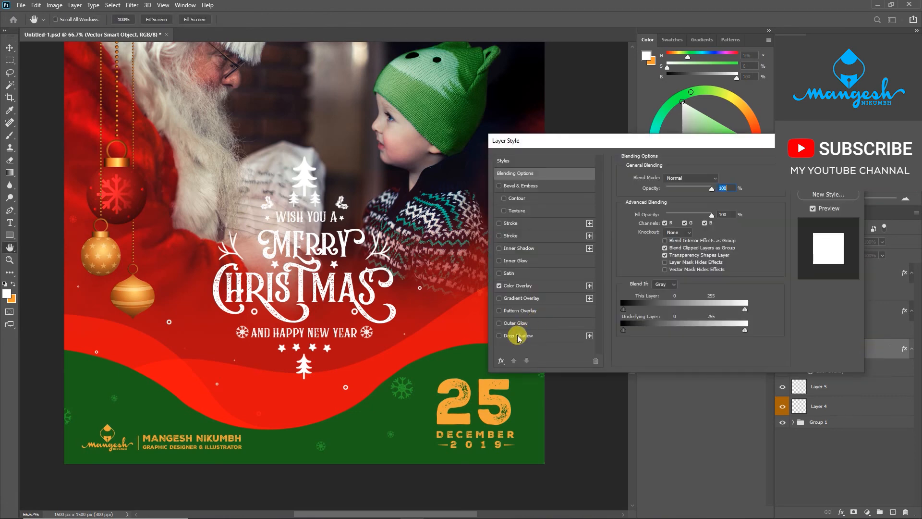
pyautogui.click(518, 337)
pyautogui.moveTo(703, 191); pyautogui.dragTo(692, 191)
pyautogui.click(663, 243)
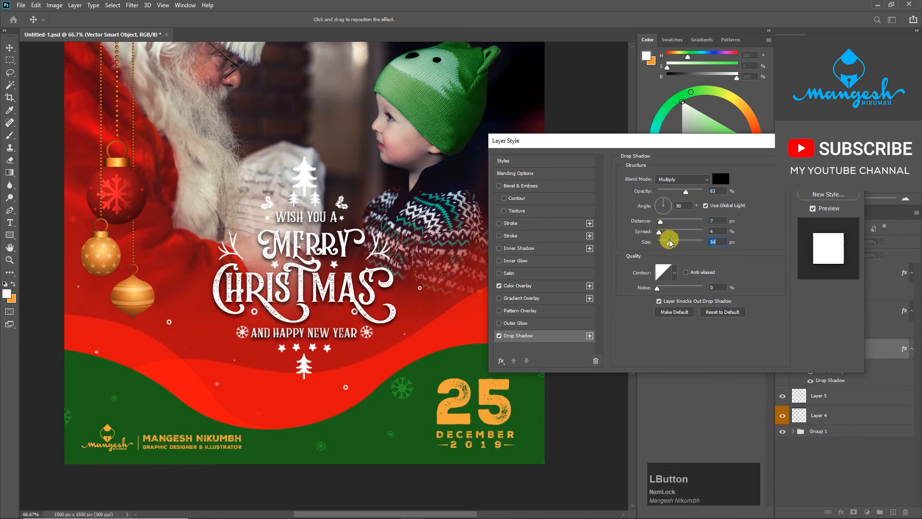
# Tint the lettering's drop shadow dark red and set its size to about 33 px.
pyautogui.click(713, 184)
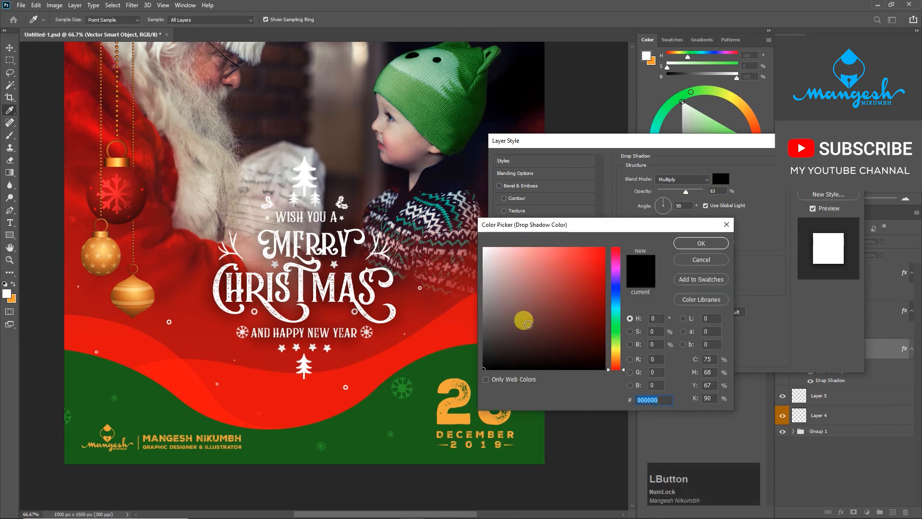
pyautogui.moveTo(607, 334)
pyautogui.mouseDown()
pyautogui.moveTo(599, 333)
pyautogui.moveTo(605, 340)
pyautogui.mouseUp()
pyautogui.click(694, 244)
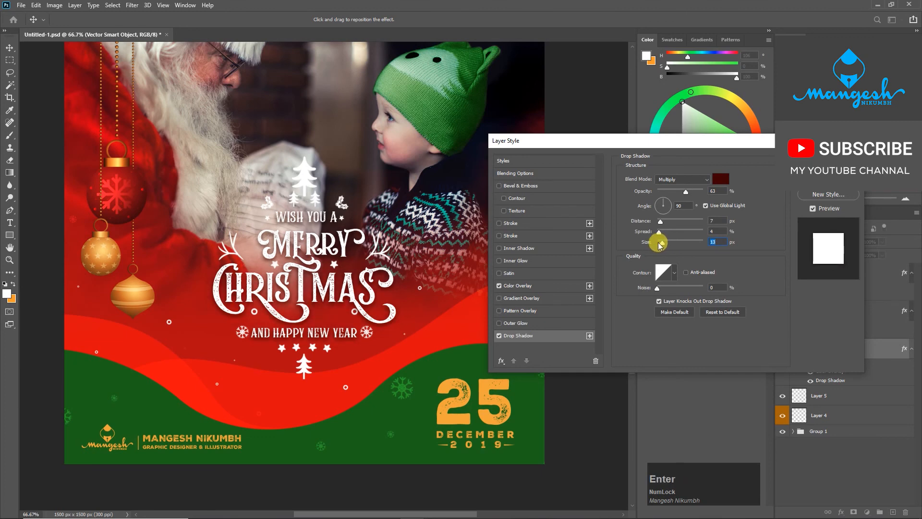
pyautogui.hotkey('ctrl', '0')
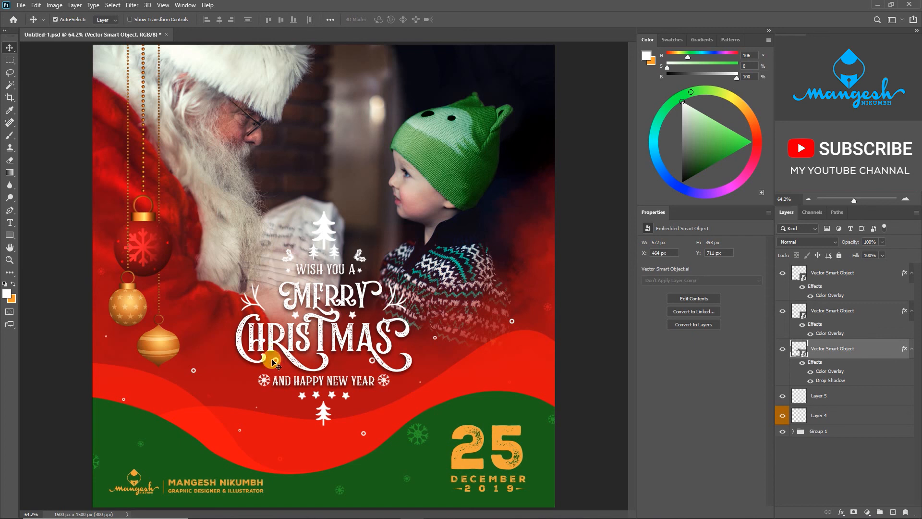
# Create a new layer directly above Group 1 and choose the Christmas tree brush.
pyautogui.click(382, 461)
pyautogui.click(793, 432)
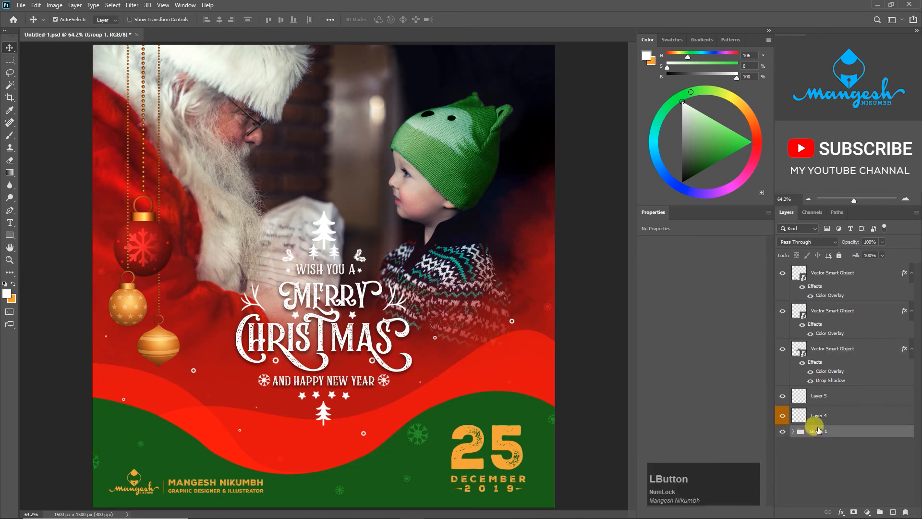
pyautogui.click(892, 510)
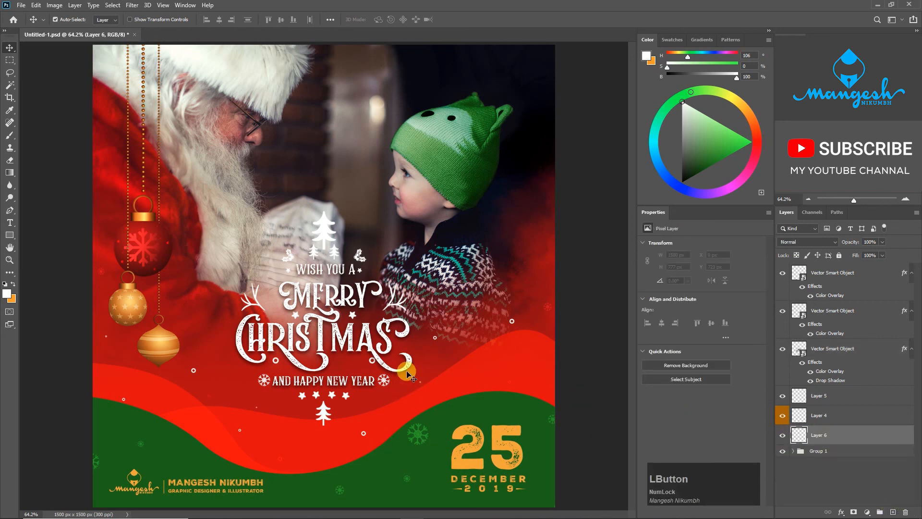
pyautogui.press('b')
pyautogui.rightClick(401, 366)
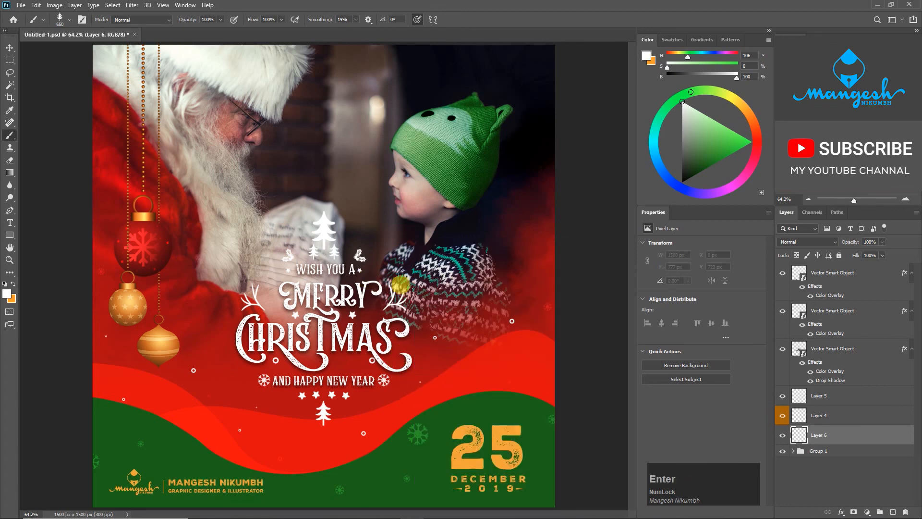
# Sample the hills' dark green, turn off pressure-controlled brush size and stamp a 125 px tree on the hill above the "25".
pyautogui.keyDown('alt'); pyautogui.click(464, 398); pyautogui.keyUp('alt')
pyautogui.keyDown('alt'); pyautogui.click(464, 403); pyautogui.keyUp('alt')
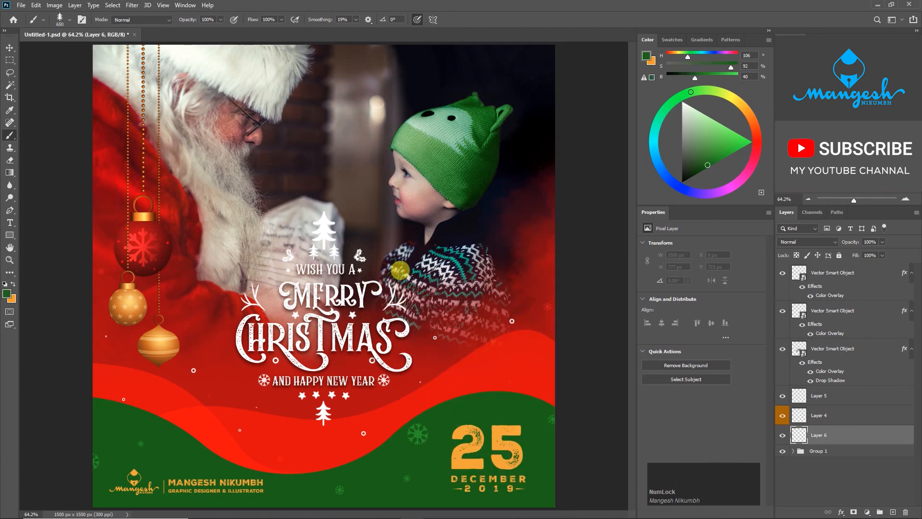
pyautogui.press('[')
pyautogui.press('[')
pyautogui.press('[')
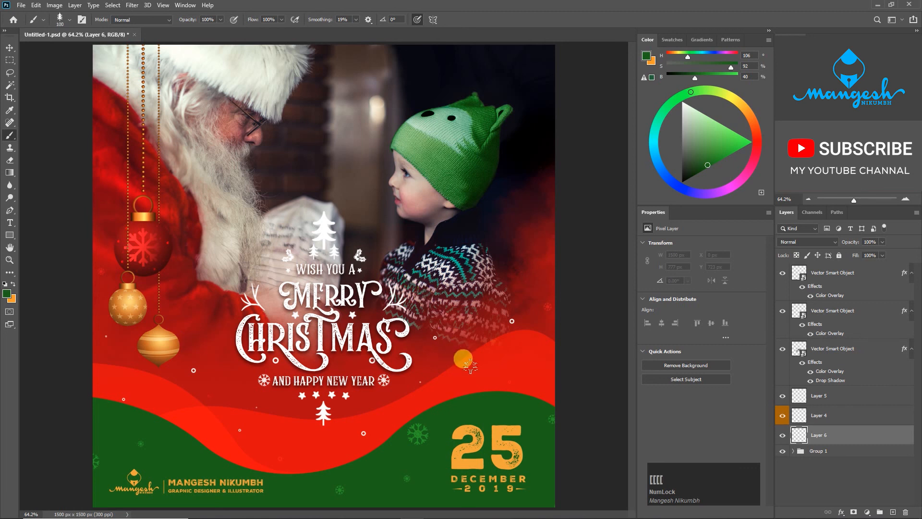
pyautogui.click(418, 20)
pyautogui.click(482, 385)
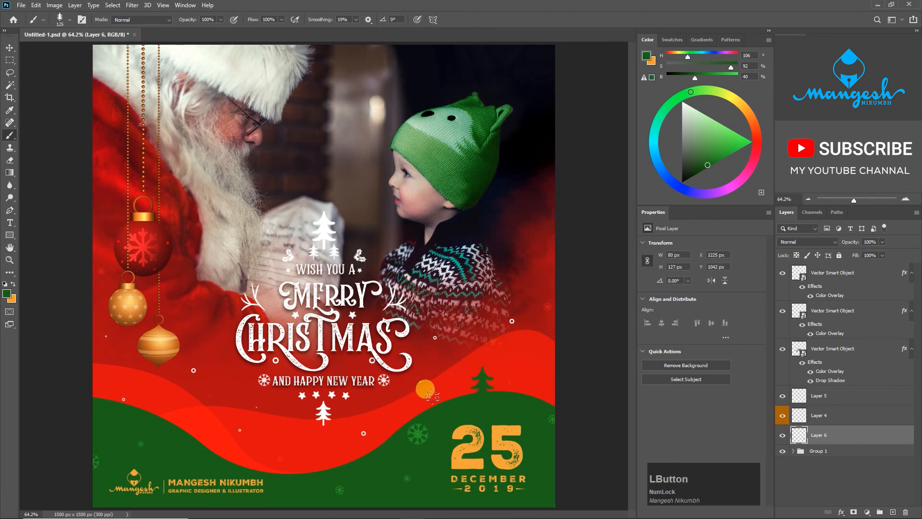
# Stamp five smaller green trees of varying size along the hills' edge, from the valley up the slope beneath the baubles.
pyautogui.press('[')
pyautogui.press('[')
pyautogui.press('[')
pyautogui.press('[')
pyautogui.click(327, 463)
pyautogui.press('[')
pyautogui.press('[')
pyautogui.press('[')
pyautogui.click(267, 465)
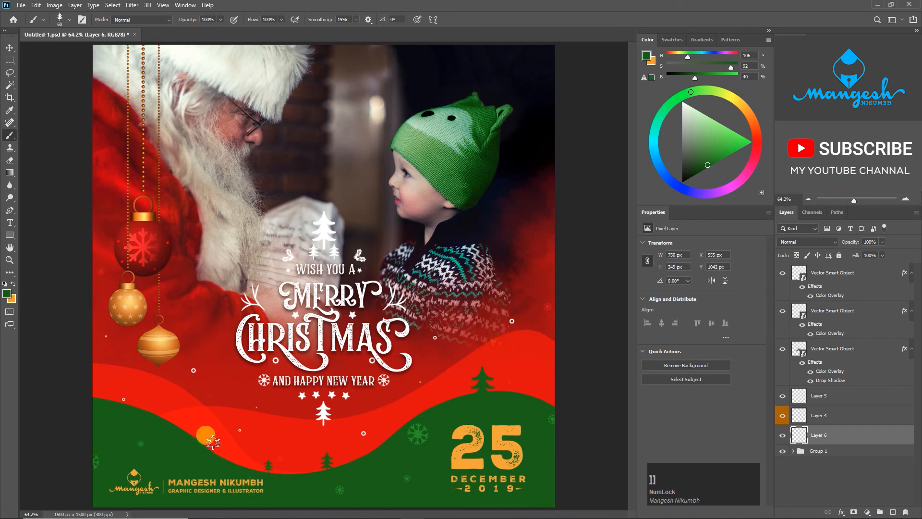
pyautogui.click(209, 438)
pyautogui.click(172, 414)
pyautogui.press(']')
pyautogui.press(']')
pyautogui.click(133, 401)
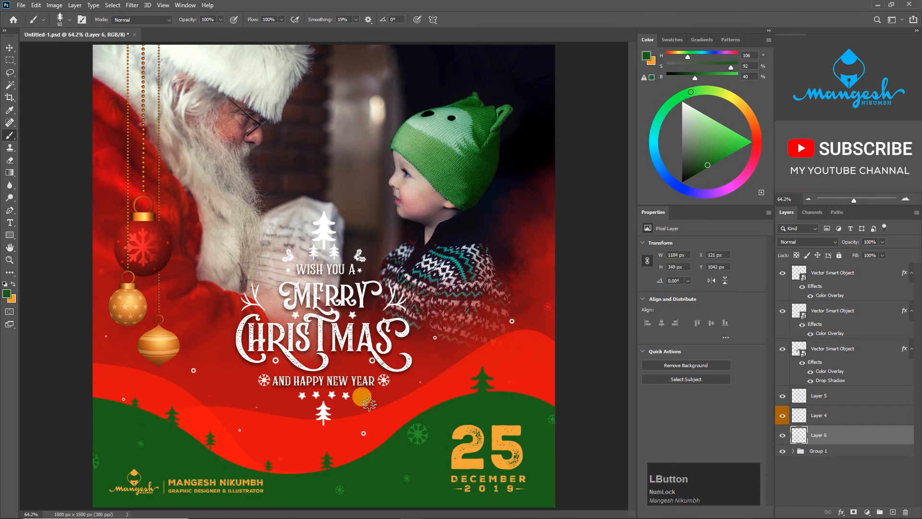
# Stamp small trees either side of the tree above the "25", a 90 px tree below the baubles and a 45 px tree near the far edge.
pyautogui.press(']')
pyautogui.press(']')
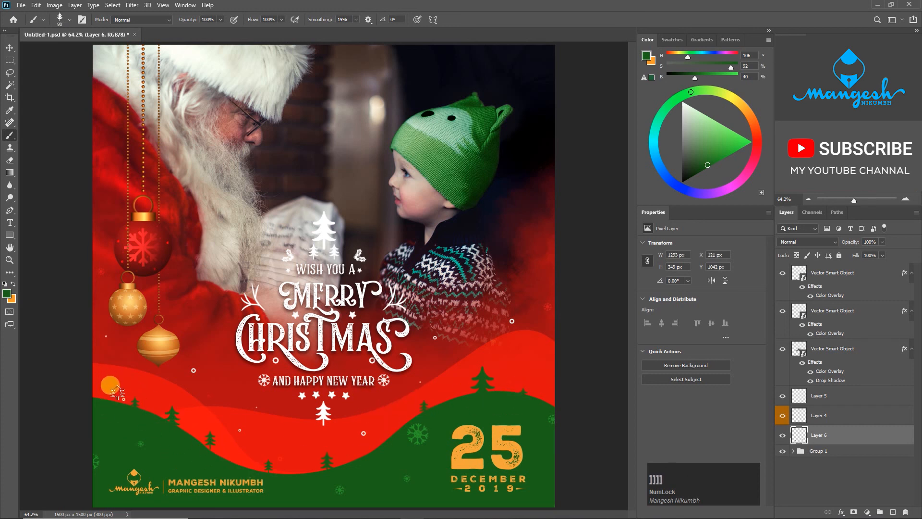
pyautogui.click(133, 397)
pyautogui.press('[')
pyautogui.press('[')
pyautogui.press('[')
pyautogui.press('[')
pyautogui.press('[')
pyautogui.click(104, 393)
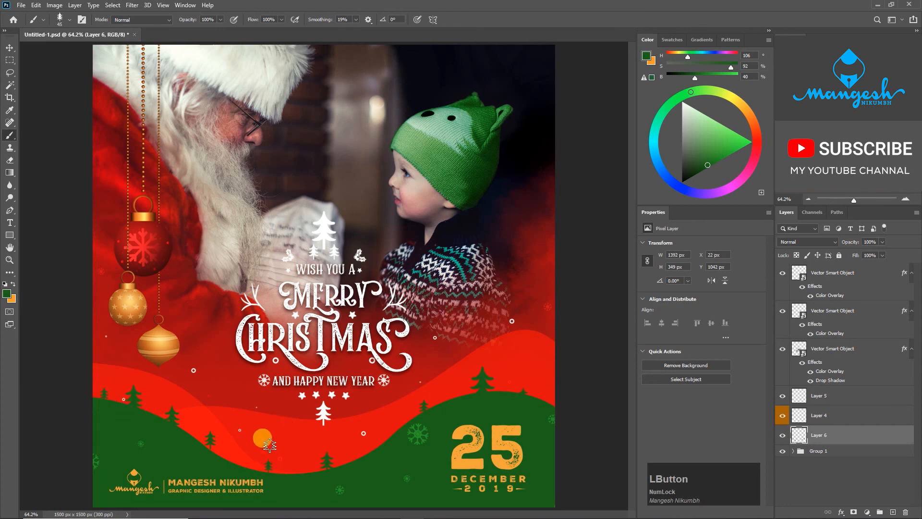
# Brighten the Santa and child photo with Levels, using a midtone input of 1.13 and a white input of 246.
pyautogui.press('v')
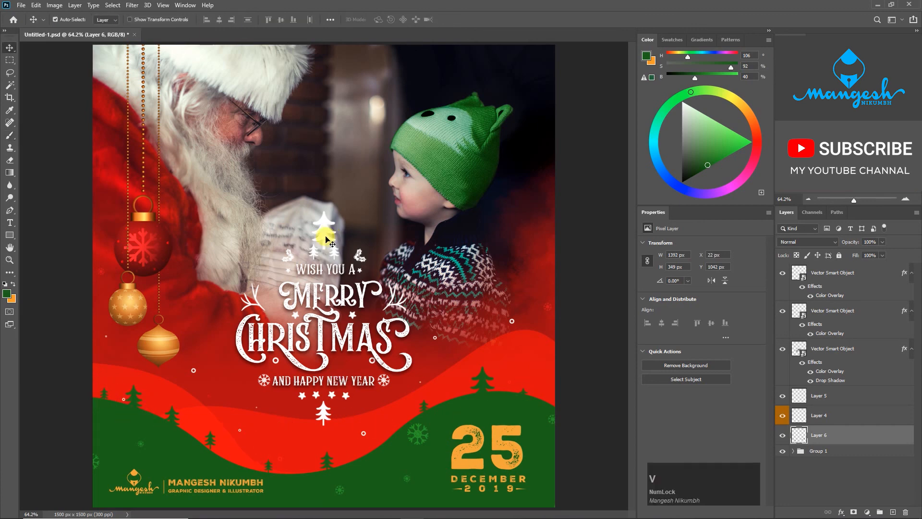
pyautogui.click(326, 240)
pyautogui.hotkey('ctrl', '0')
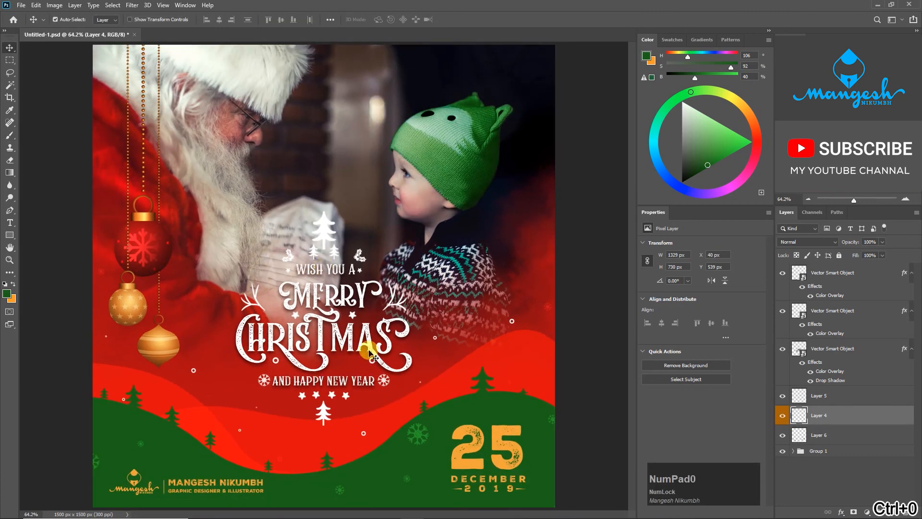
pyautogui.hotkey('ctrl', '-')
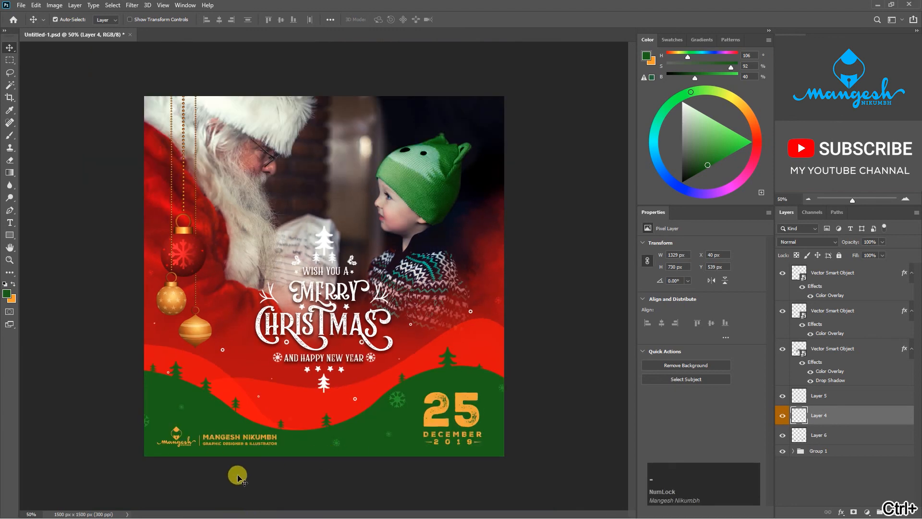
pyautogui.click(251, 256)
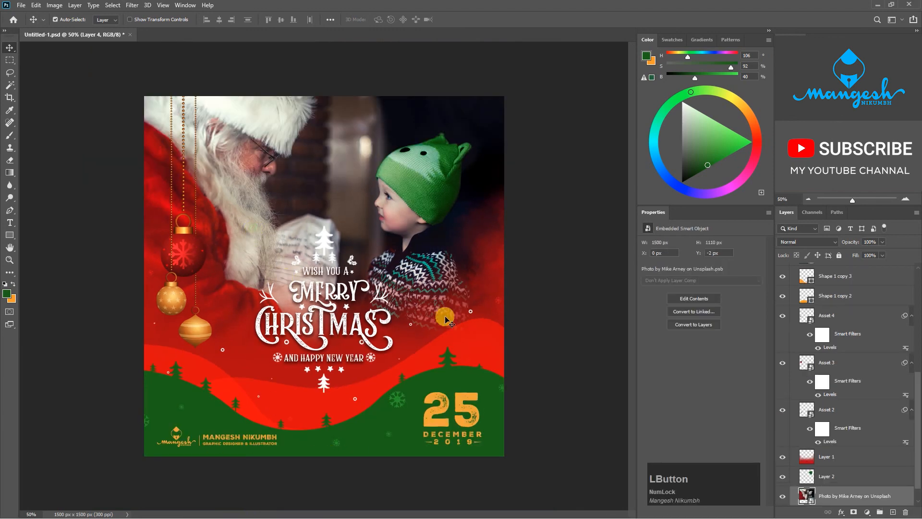
pyautogui.hotkey('ctrl', 'l')
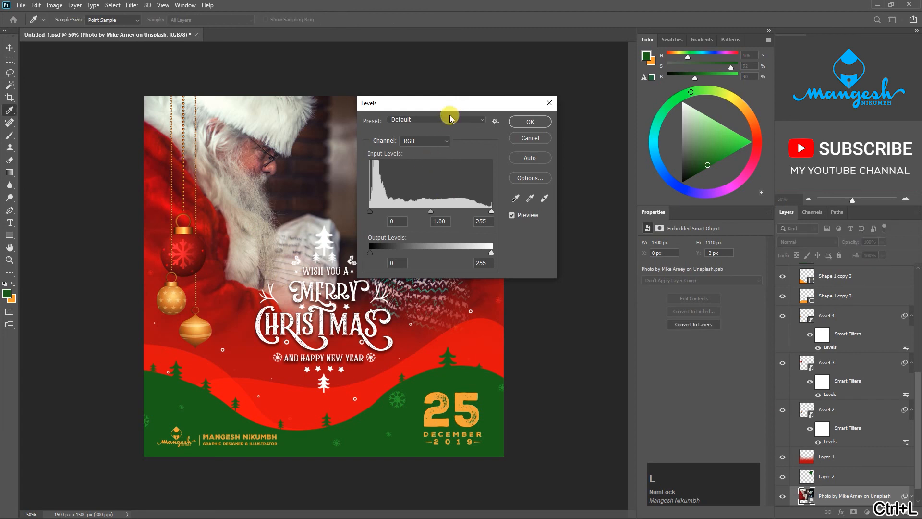
pyautogui.click(484, 95)
pyautogui.moveTo(469, 107); pyautogui.dragTo(561, 163)
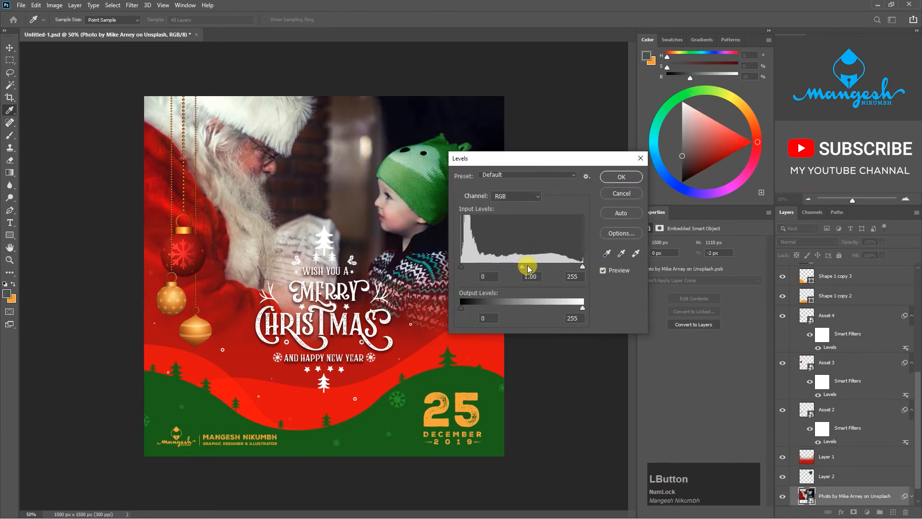
pyautogui.moveTo(523, 266); pyautogui.dragTo(509, 271)
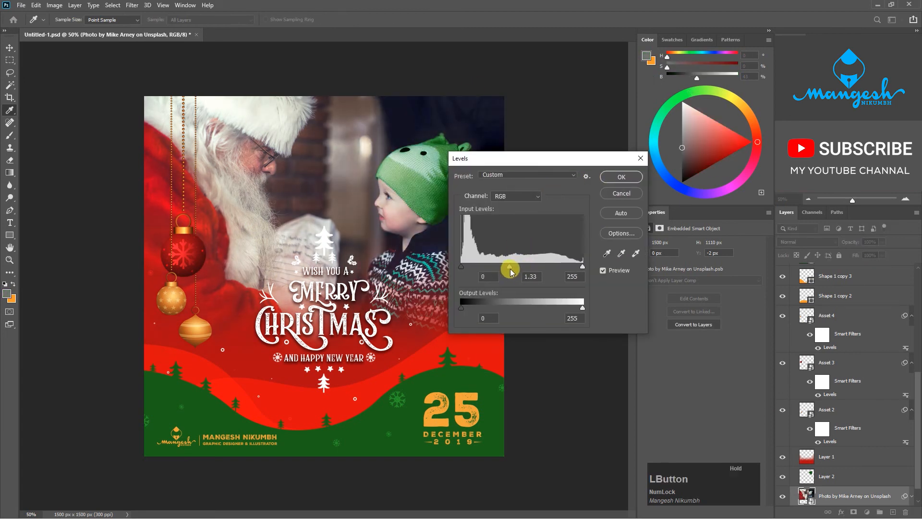
pyautogui.moveTo(583, 267)
pyautogui.mouseDown()
pyautogui.moveTo(570, 264)
pyautogui.moveTo(578, 265)
pyautogui.mouseUp()
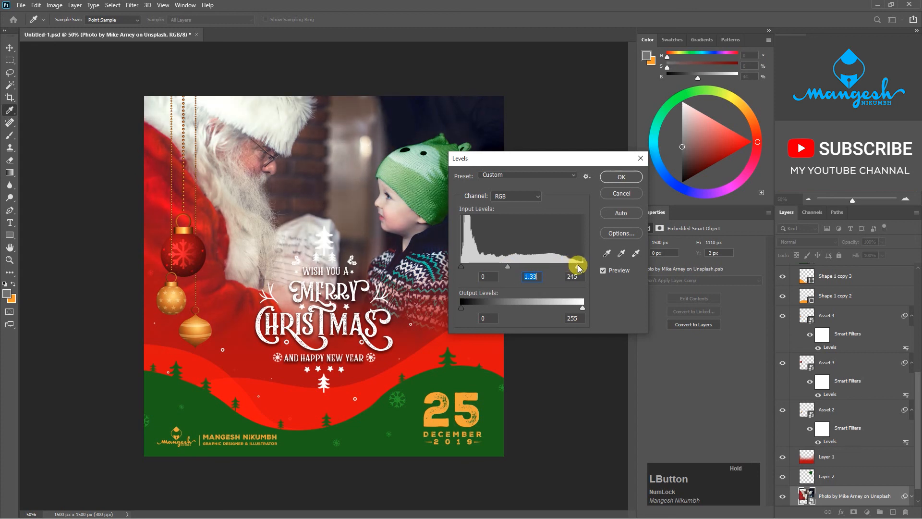
pyautogui.moveTo(514, 267); pyautogui.dragTo(517, 267)
pyautogui.moveTo(577, 266); pyautogui.dragTo(579, 266)
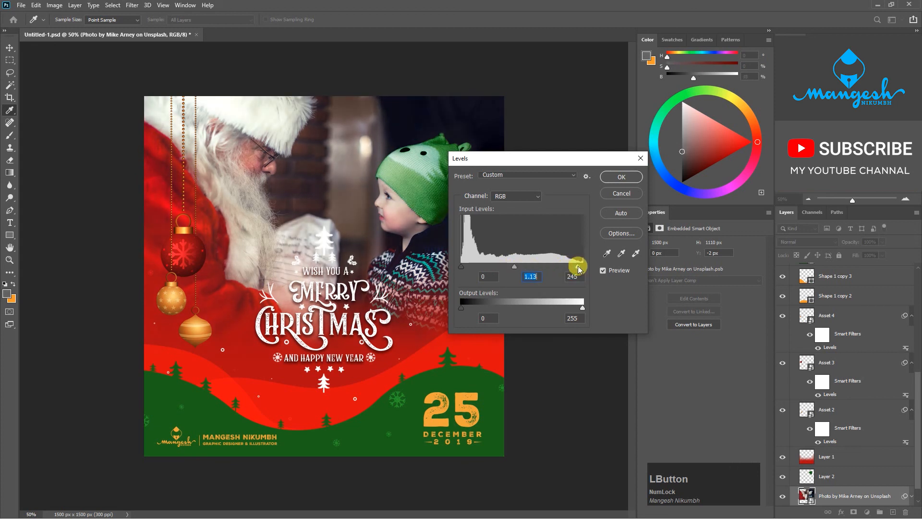
pyautogui.click(617, 174)
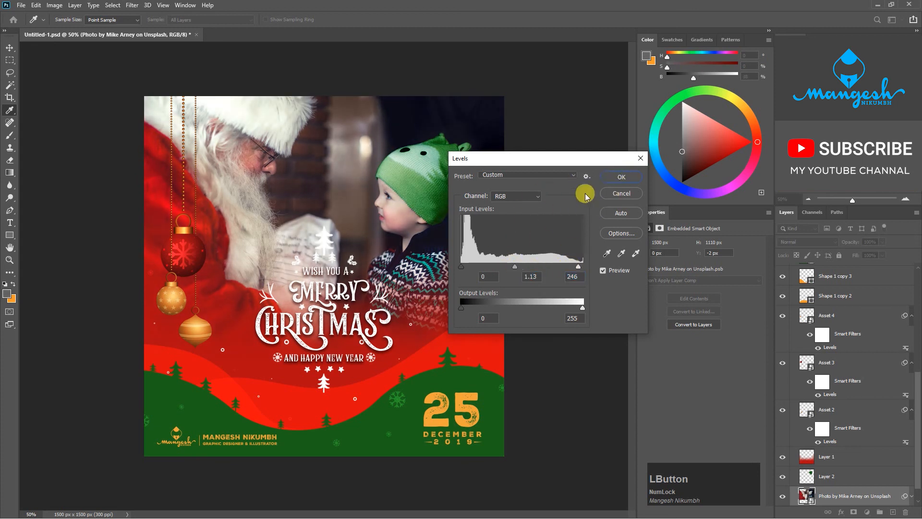
# Compare the photo with and without the Levels adjustment, keep the adjustment and save the document.
pyautogui.hotkey('ctrl', 'z')
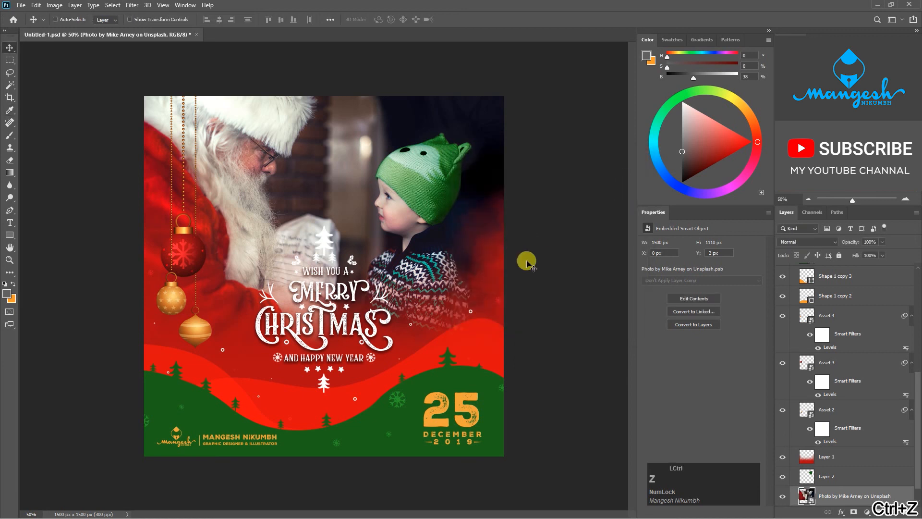
pyautogui.hotkey('ctrl', 'shift', 'z')
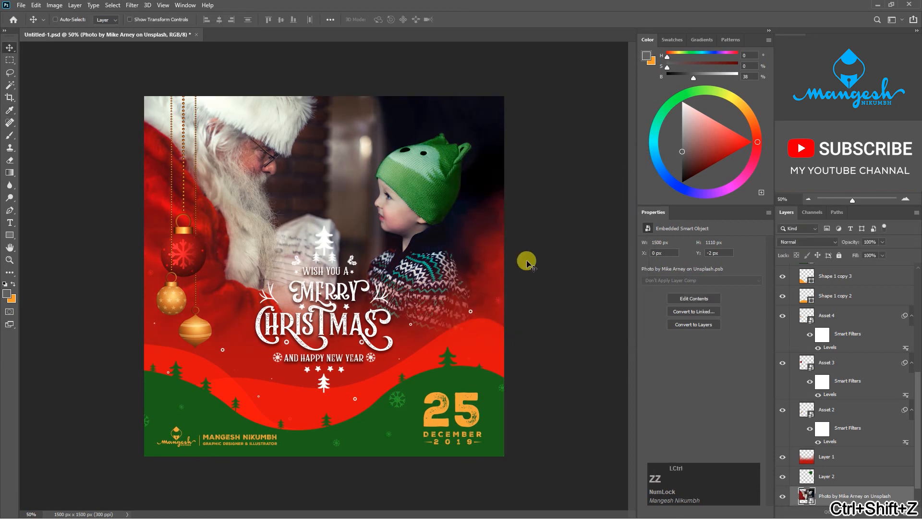
pyautogui.hotkey('ctrl', 's')
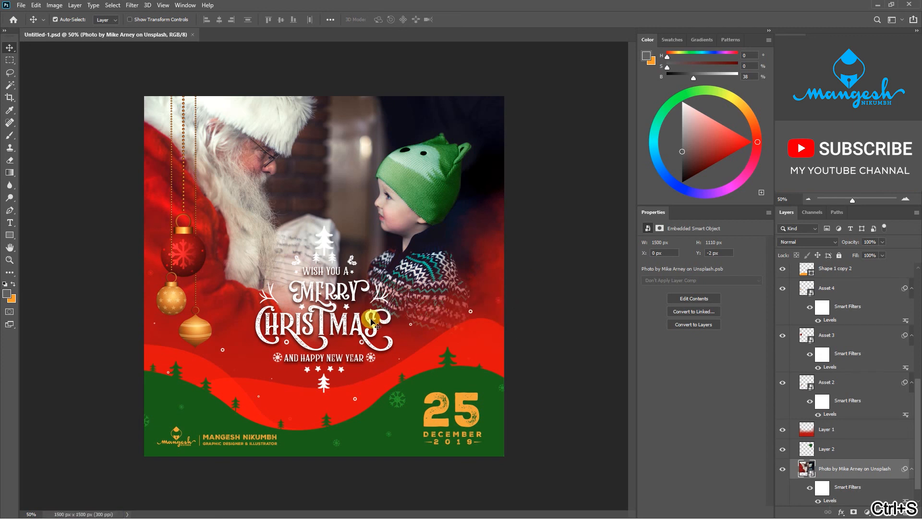
# Add an empty layer directly above Layer 1 and choose a 3500 px textured brush from the 3500 brush group.
pyautogui.click(817, 429)
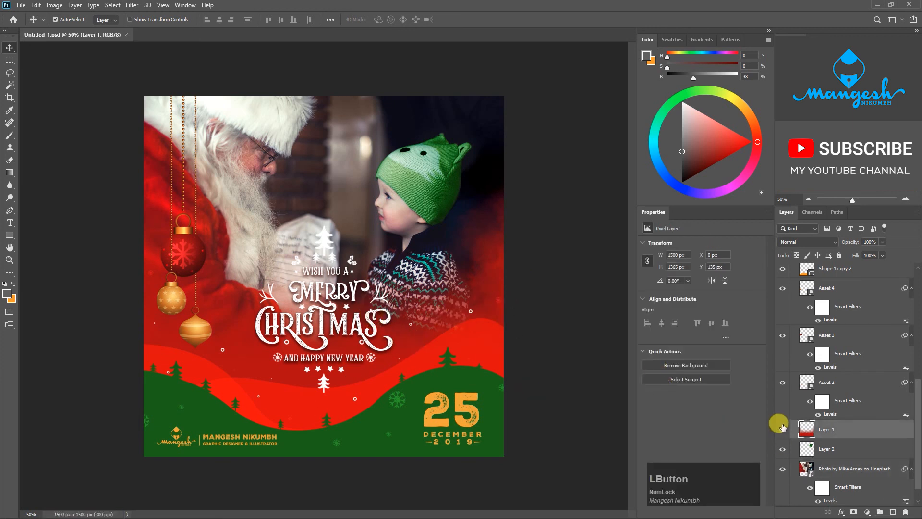
pyautogui.click(894, 512)
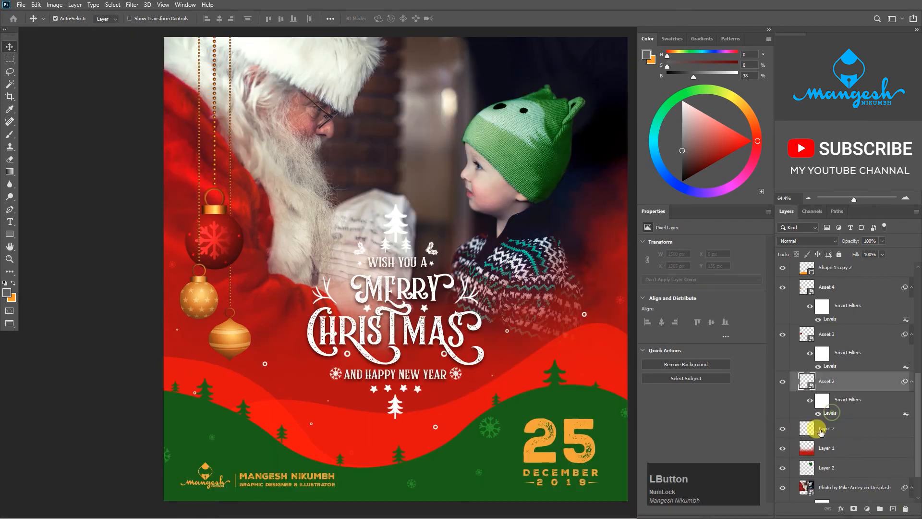
pyautogui.press('b')
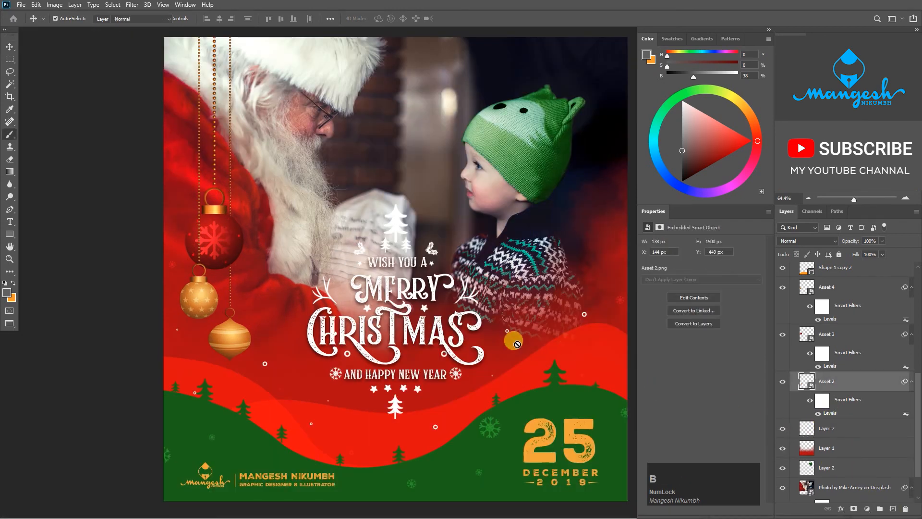
pyautogui.rightClick(485, 319)
pyautogui.scroll(2, 544, 362)
pyautogui.scroll(-1, 516, 350)
pyautogui.scroll(2, 552, 372)
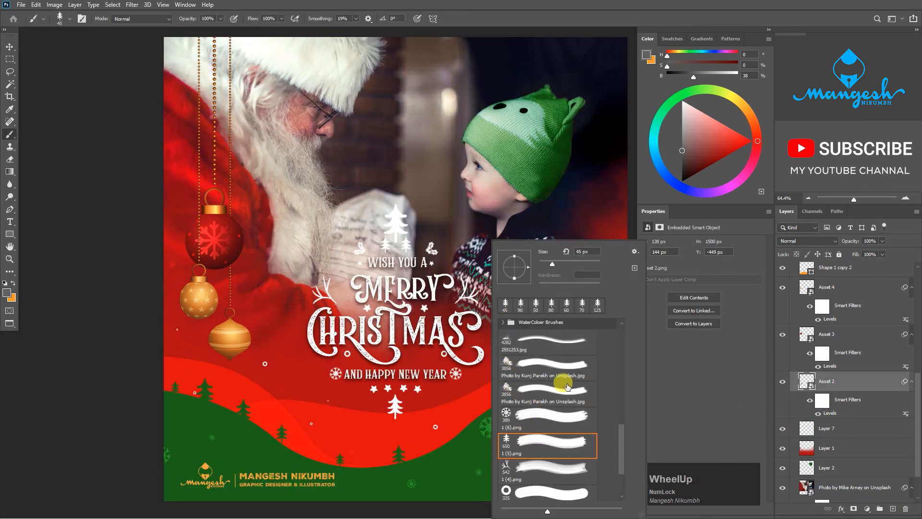
pyautogui.scroll(2, 623, 432)
pyautogui.moveTo(624, 435); pyautogui.dragTo(614, 368)
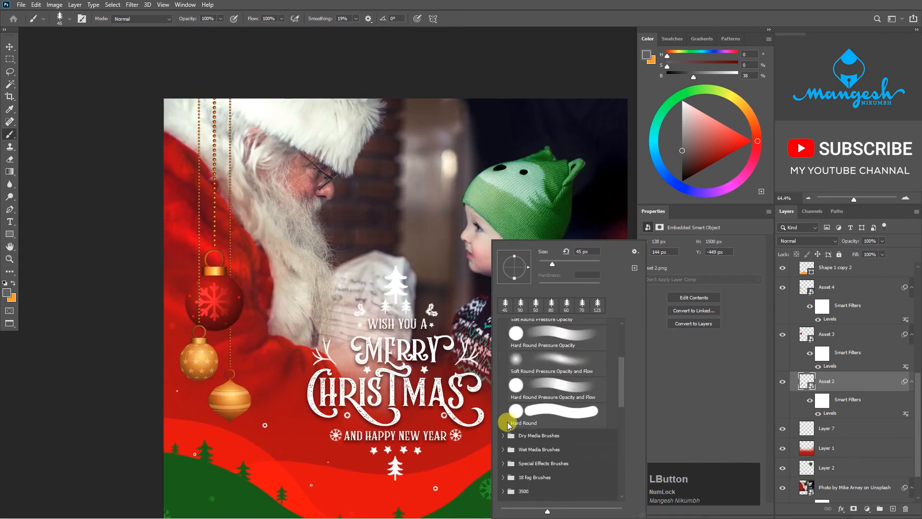
pyautogui.click(510, 489)
pyautogui.scroll(-3, 537, 457)
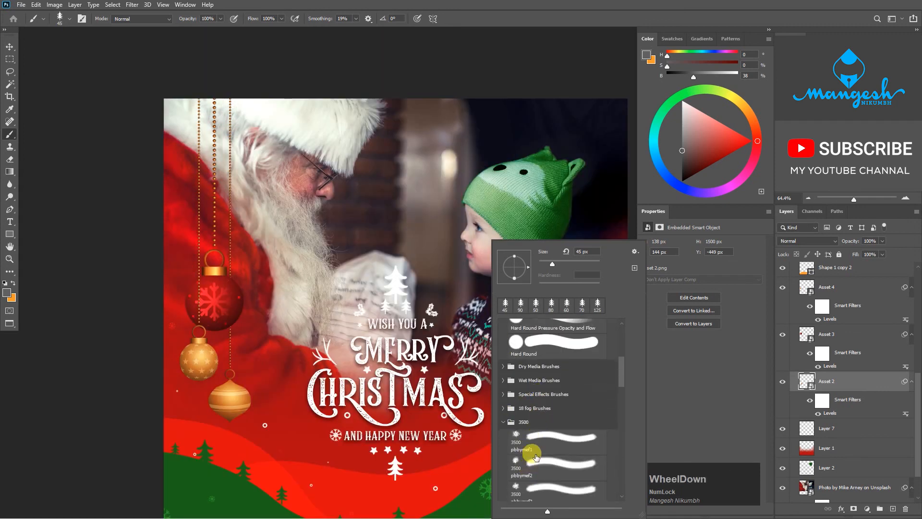
pyautogui.click(536, 458)
pyautogui.press('Return')
pyautogui.press('space')
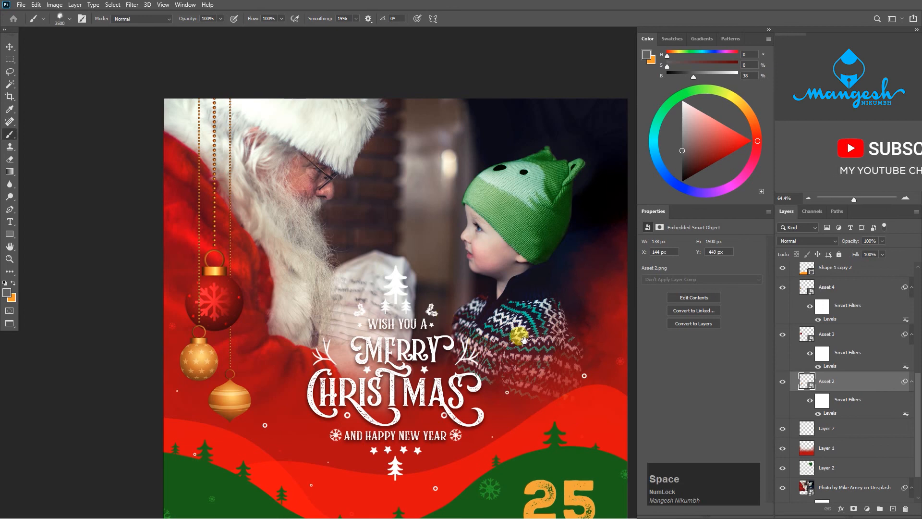
# Make the new empty Layer 7 active for painting and reduce the brush size to 900 px.
pyautogui.moveTo(523, 340); pyautogui.dragTo(525, 279)
pyautogui.click(848, 432)
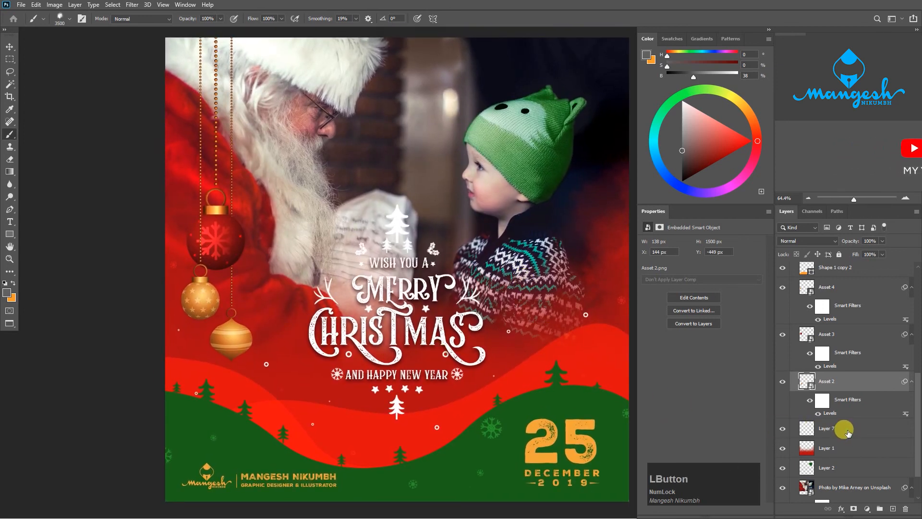
pyautogui.press('b')
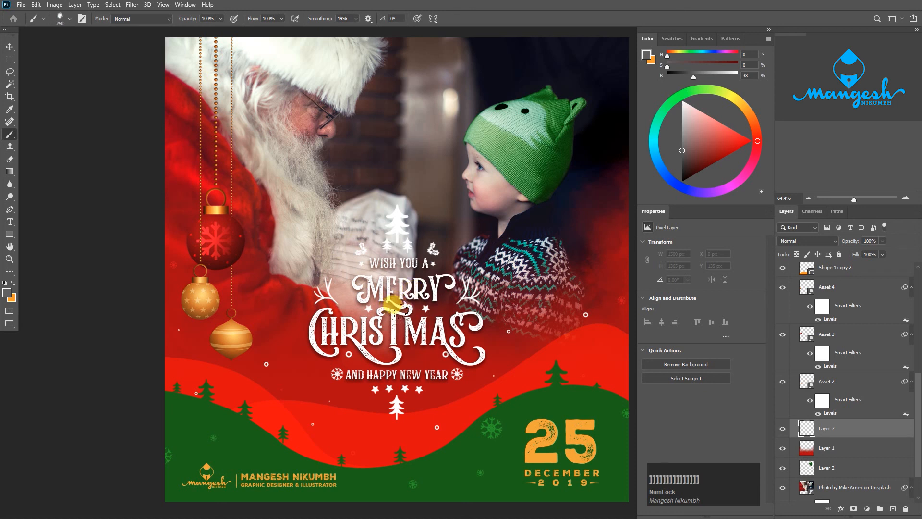
# Try a single brush stamp in dark red sampled from the background behind the lettering, and undo it.
pyautogui.keyDown('alt'); pyautogui.click(412, 354); pyautogui.keyUp('alt')
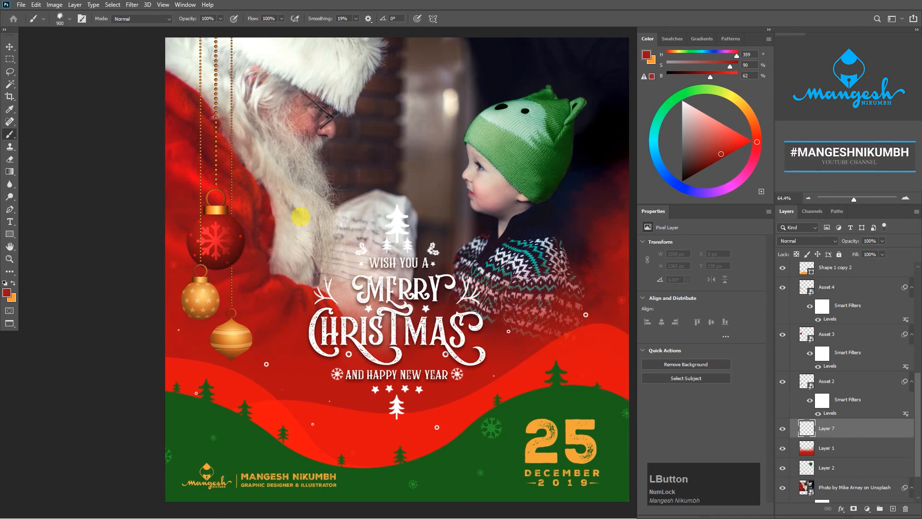
pyautogui.click(301, 217)
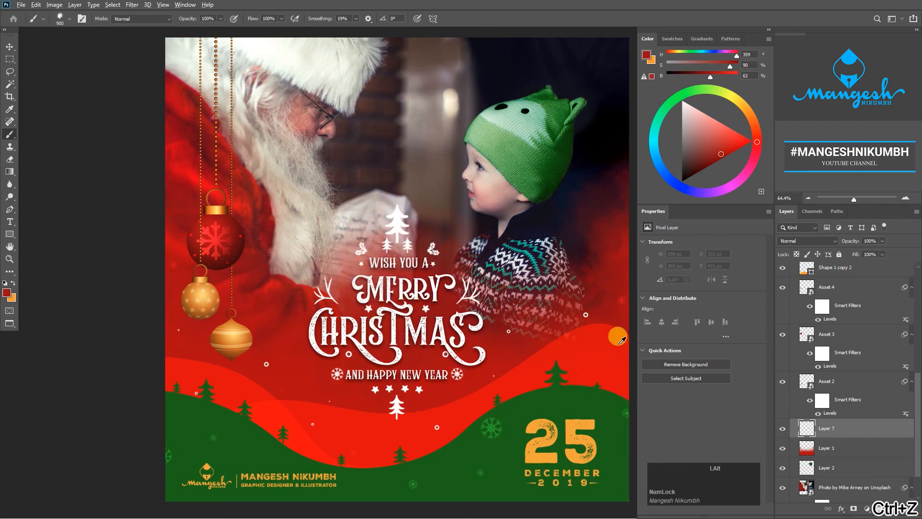
pyautogui.hotkey('ctrl', 'z')
# Stamp a 900 px bright red haze behind the Christmas lettering, stretch it to about 150% width and shift it slightly down.
pyautogui.click(399, 333)
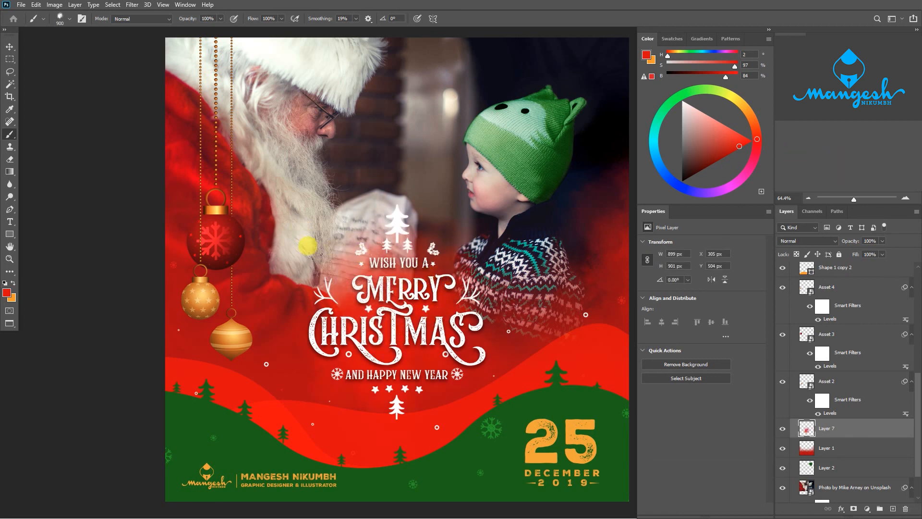
pyautogui.hotkey('ctrl', 't')
pyautogui.moveTo(500, 331); pyautogui.dragTo(612, 319)
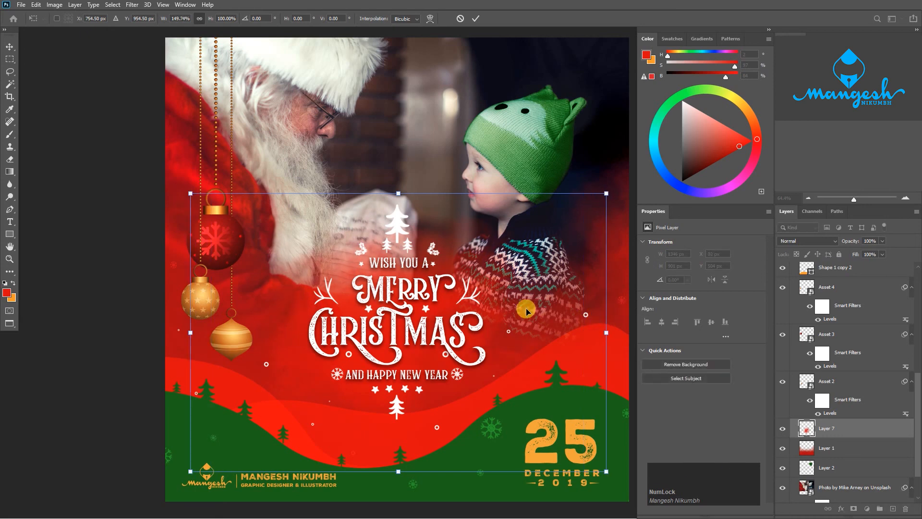
pyautogui.moveTo(524, 309); pyautogui.dragTo(534, 326)
pyautogui.press('Return')
pyautogui.hotkey('ctrl', '-')
pyautogui.press('v')
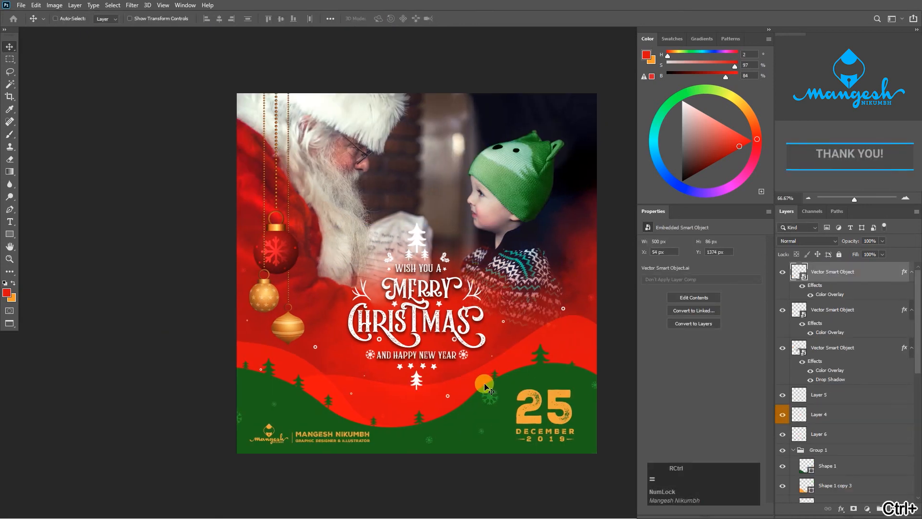
pyautogui.hotkey('ctrl', '+')
pyautogui.moveTo(514, 394); pyautogui.dragTo(509, 370)
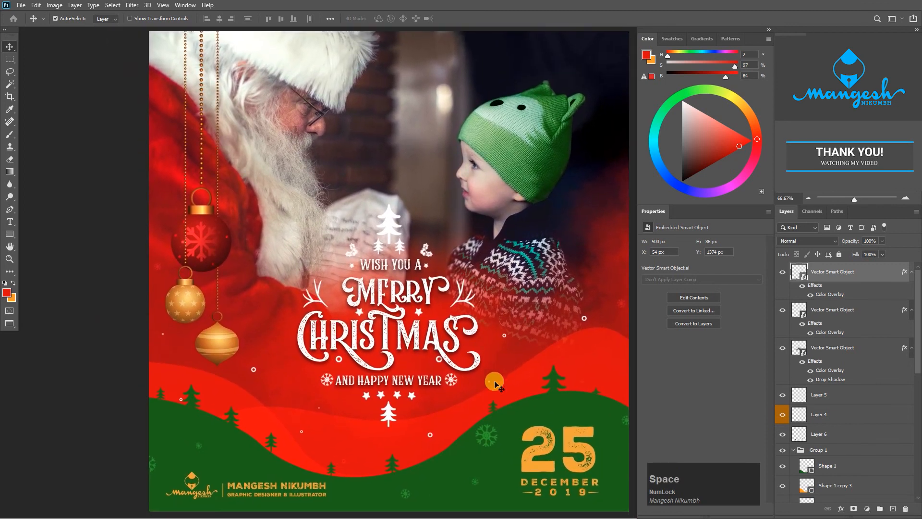